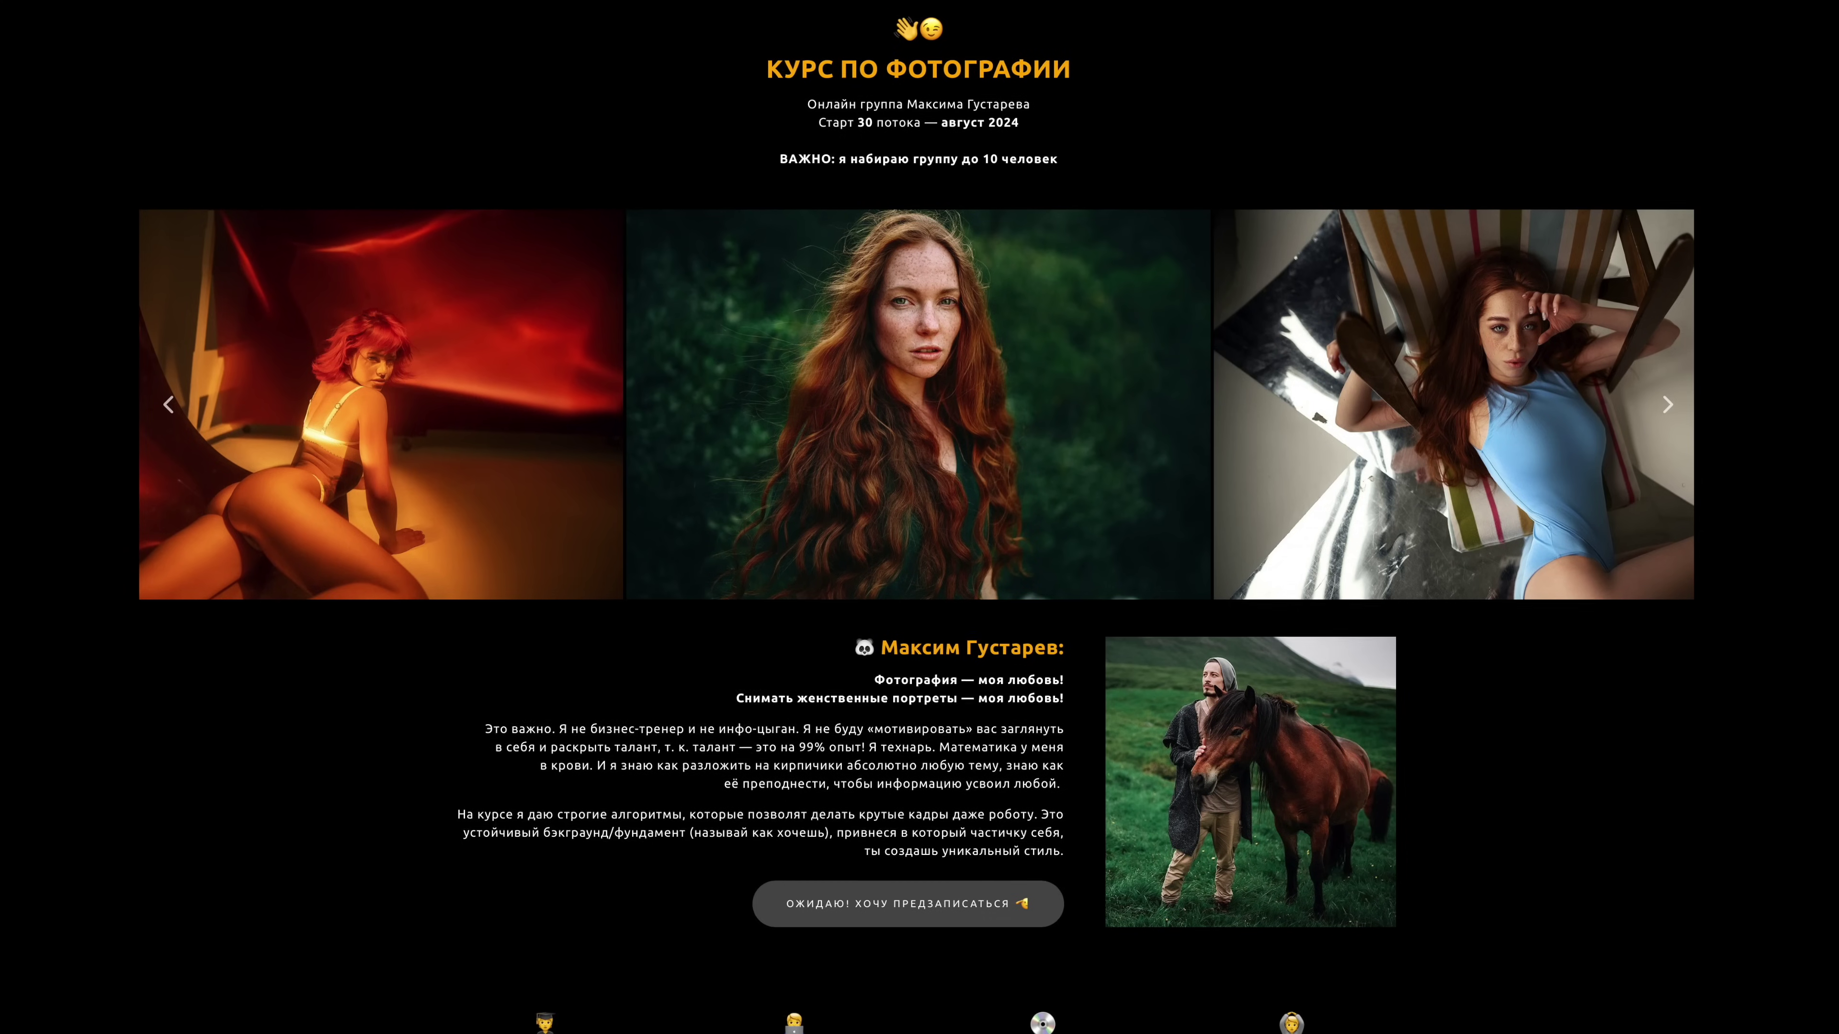
scroll(920, 517, "down", 5)
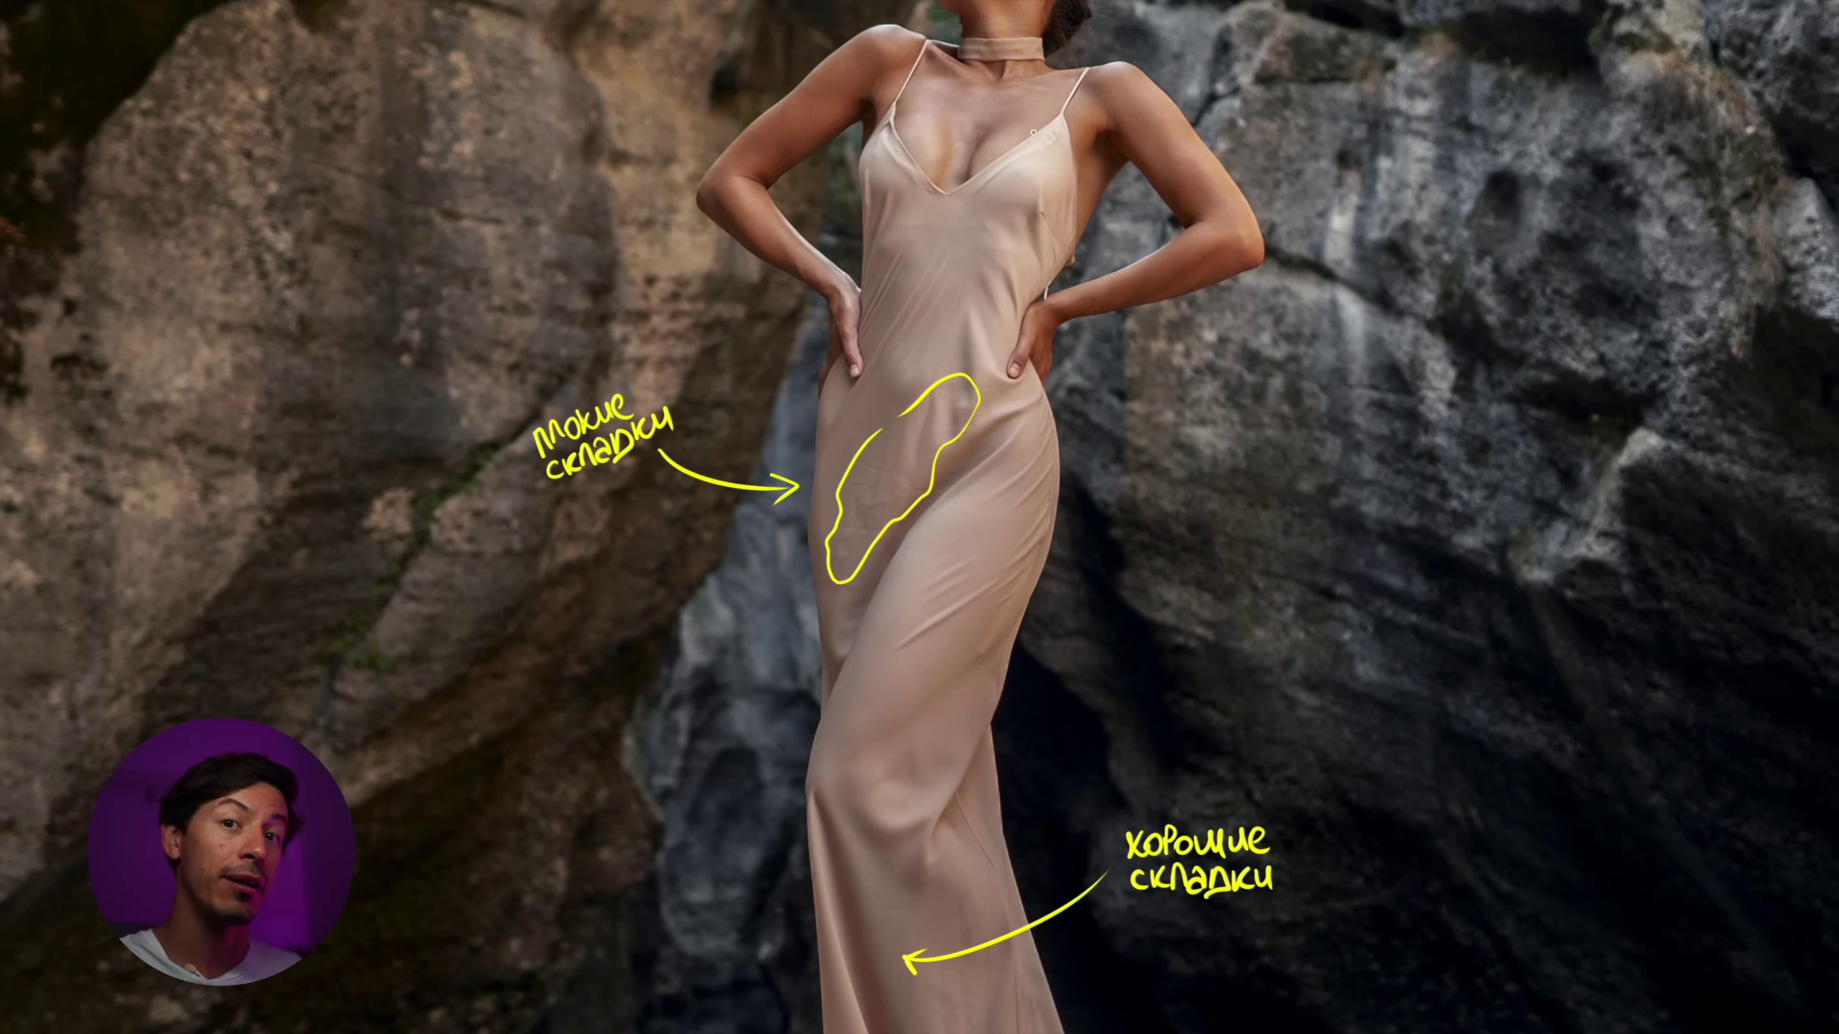
mouse_move(1033, 131)
left_mouse_down()
mouse_move(963, 200)
mouse_move(1042, 133)
left_mouse_up()
mouse_move(877, 131)
left_mouse_down()
mouse_move(901, 183)
mouse_move(877, 132)
left_mouse_up()
mouse_move(1054, 165)
left_mouse_down()
mouse_move(1349, 135)
mouse_move(1379, 144)
mouse_move(1350, 173)
mouse_move(1435, 208)
left_mouse_up()
left_click_drag(1437, 186, 1449, 203)
mouse_move(1453, 185)
left_mouse_down()
mouse_move(1470, 198)
mouse_move(1439, 254)
left_mouse_up()
left_click_drag(1445, 236, 1448, 254)
left_click_drag(1425, 305, 1476, 298)
left_click_drag(1288, 228, 1231, 231)
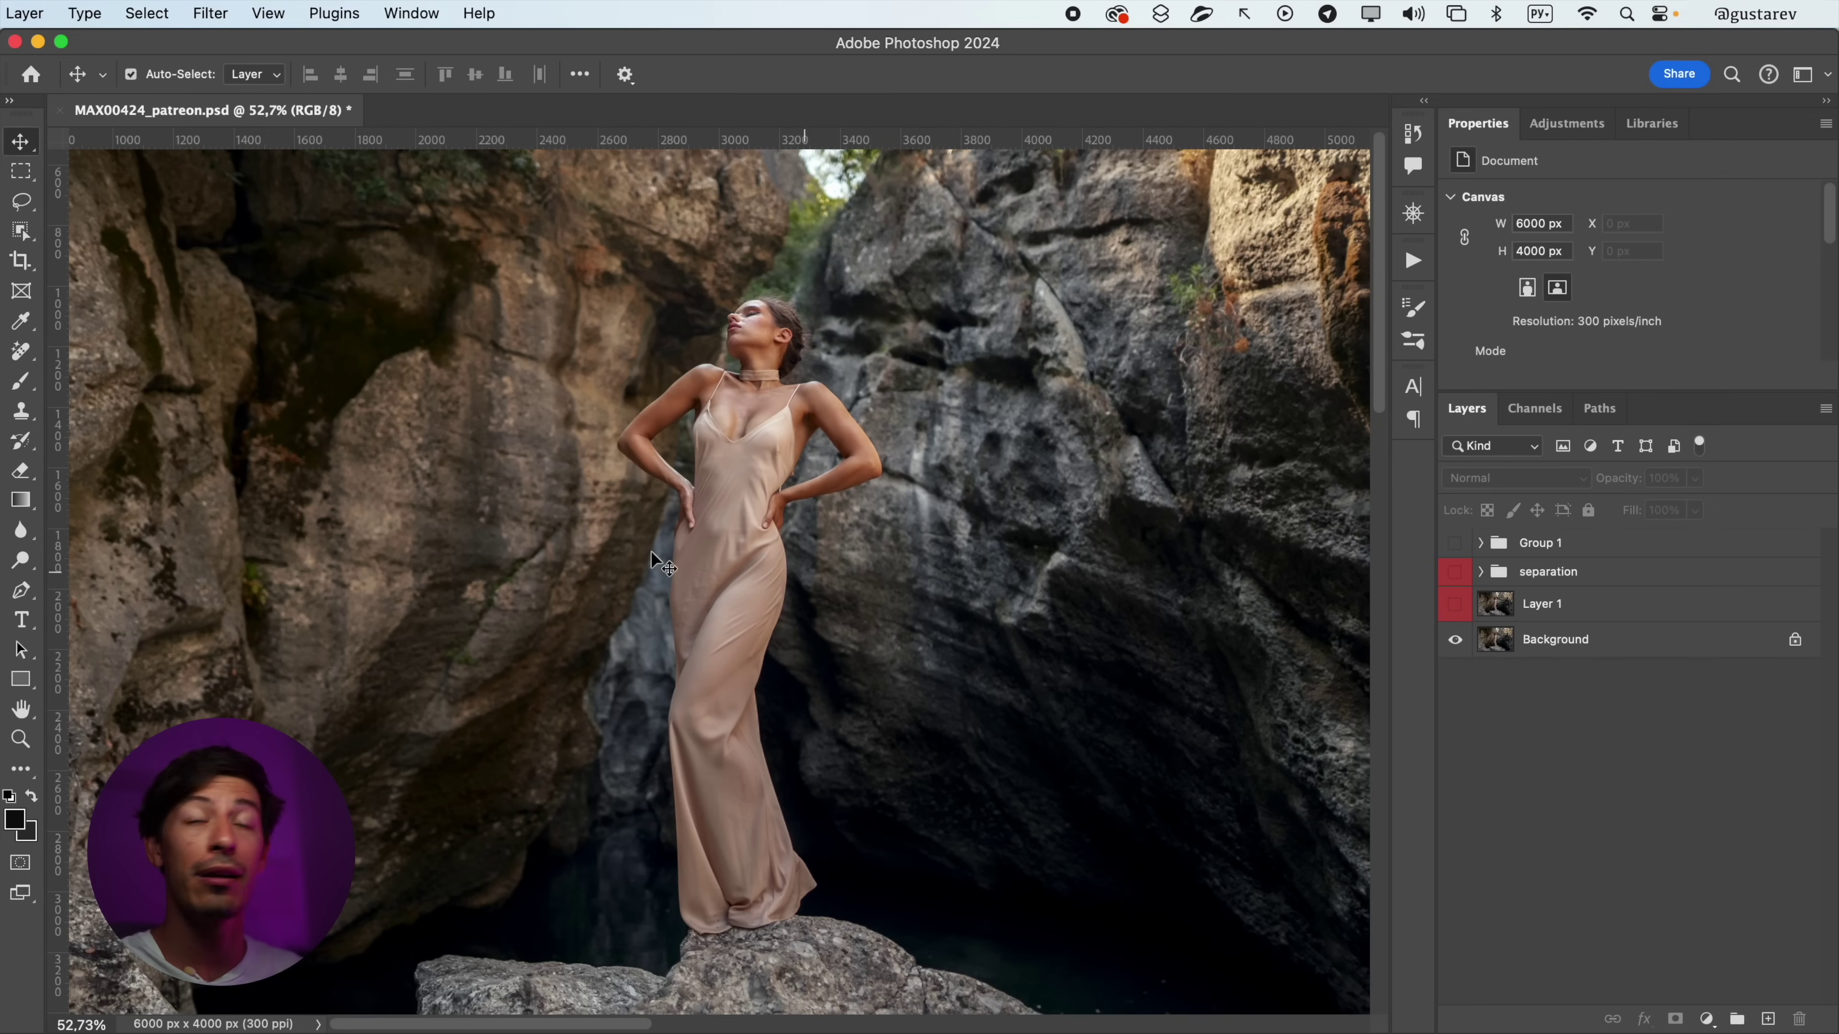
- Activate the Remove Tool and delete the separation group together with Layer 1
left_click(23, 353)
left_click(28, 353)
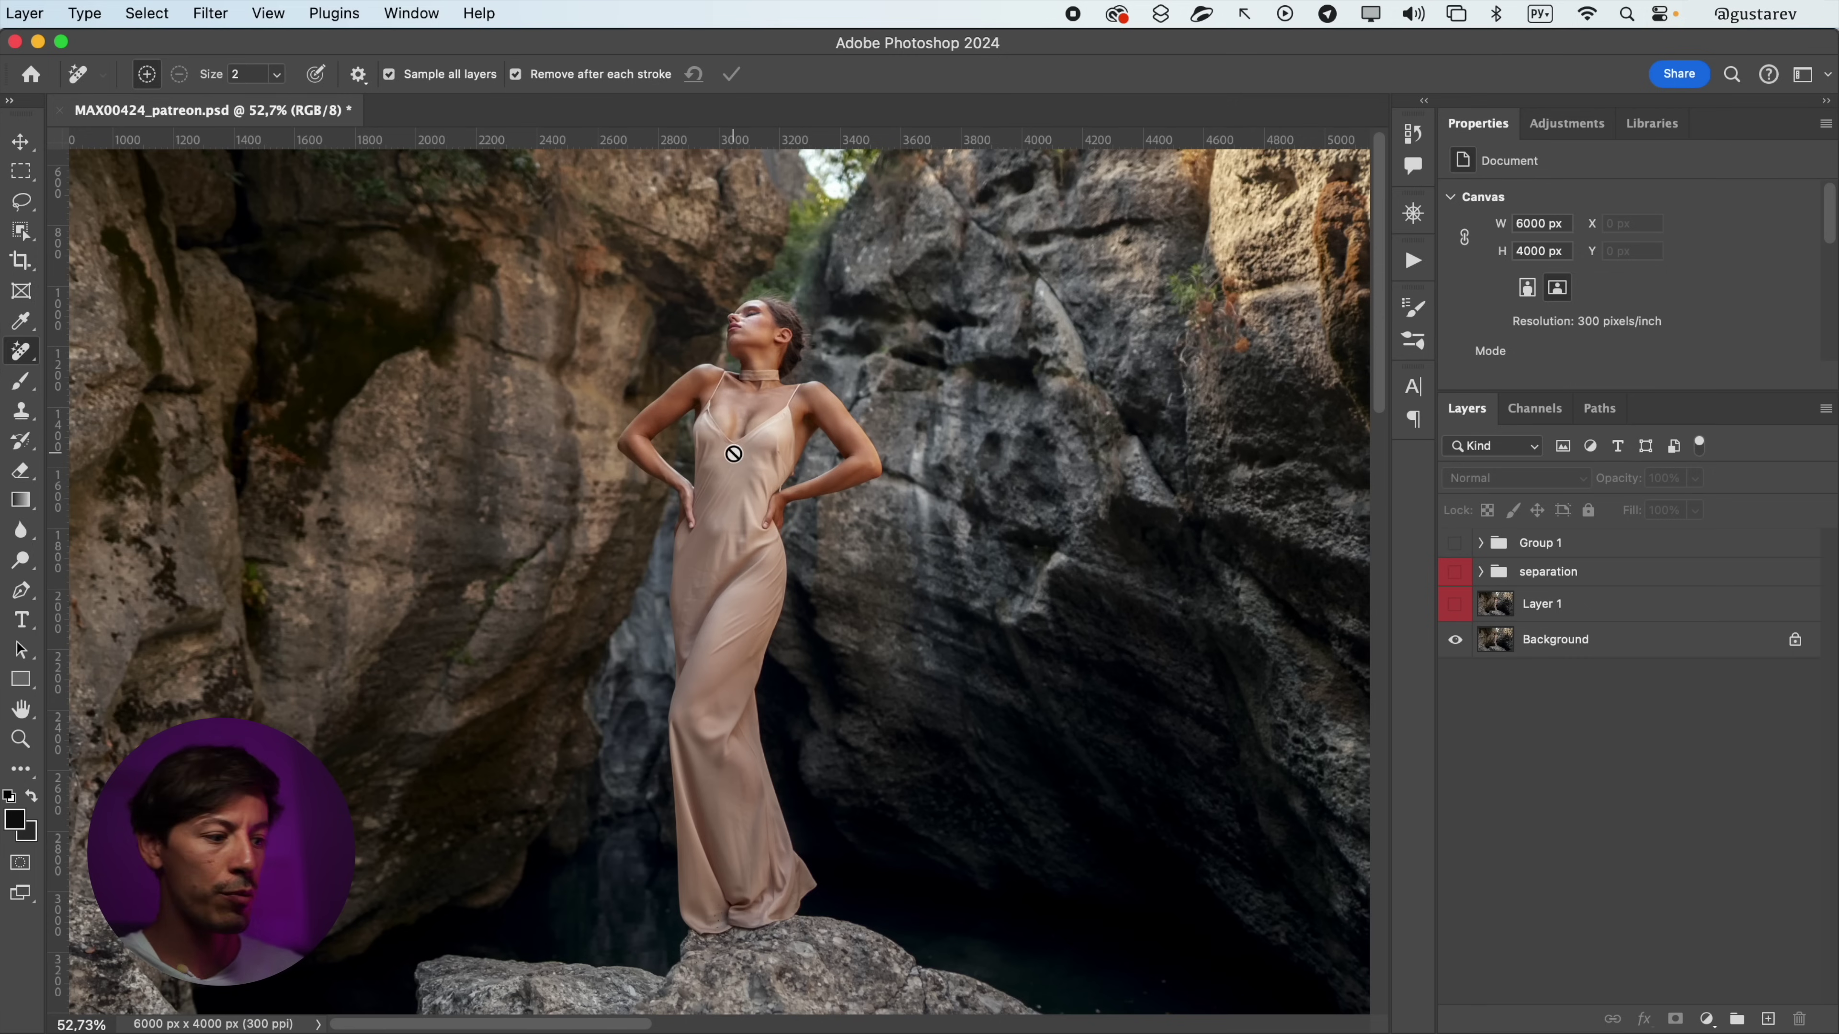
left_click_drag(737, 562, 812, 595)
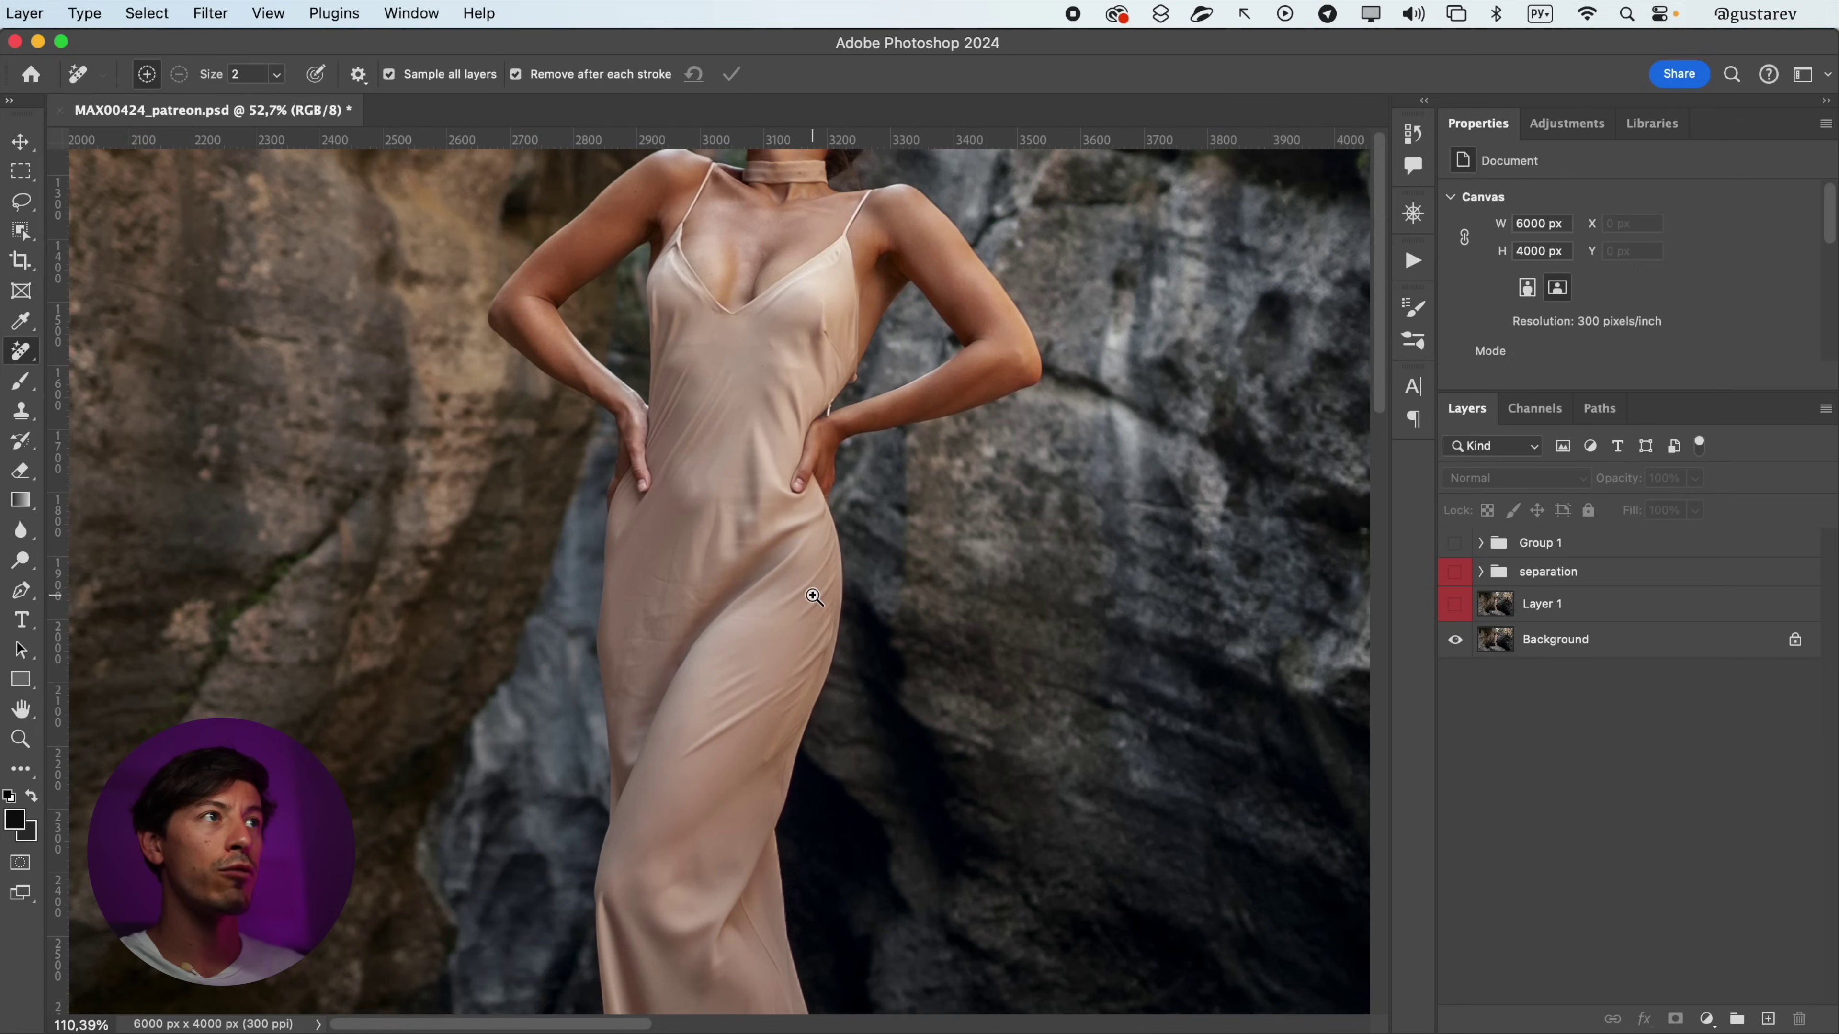
left_click(1455, 572)
left_click(1455, 605)
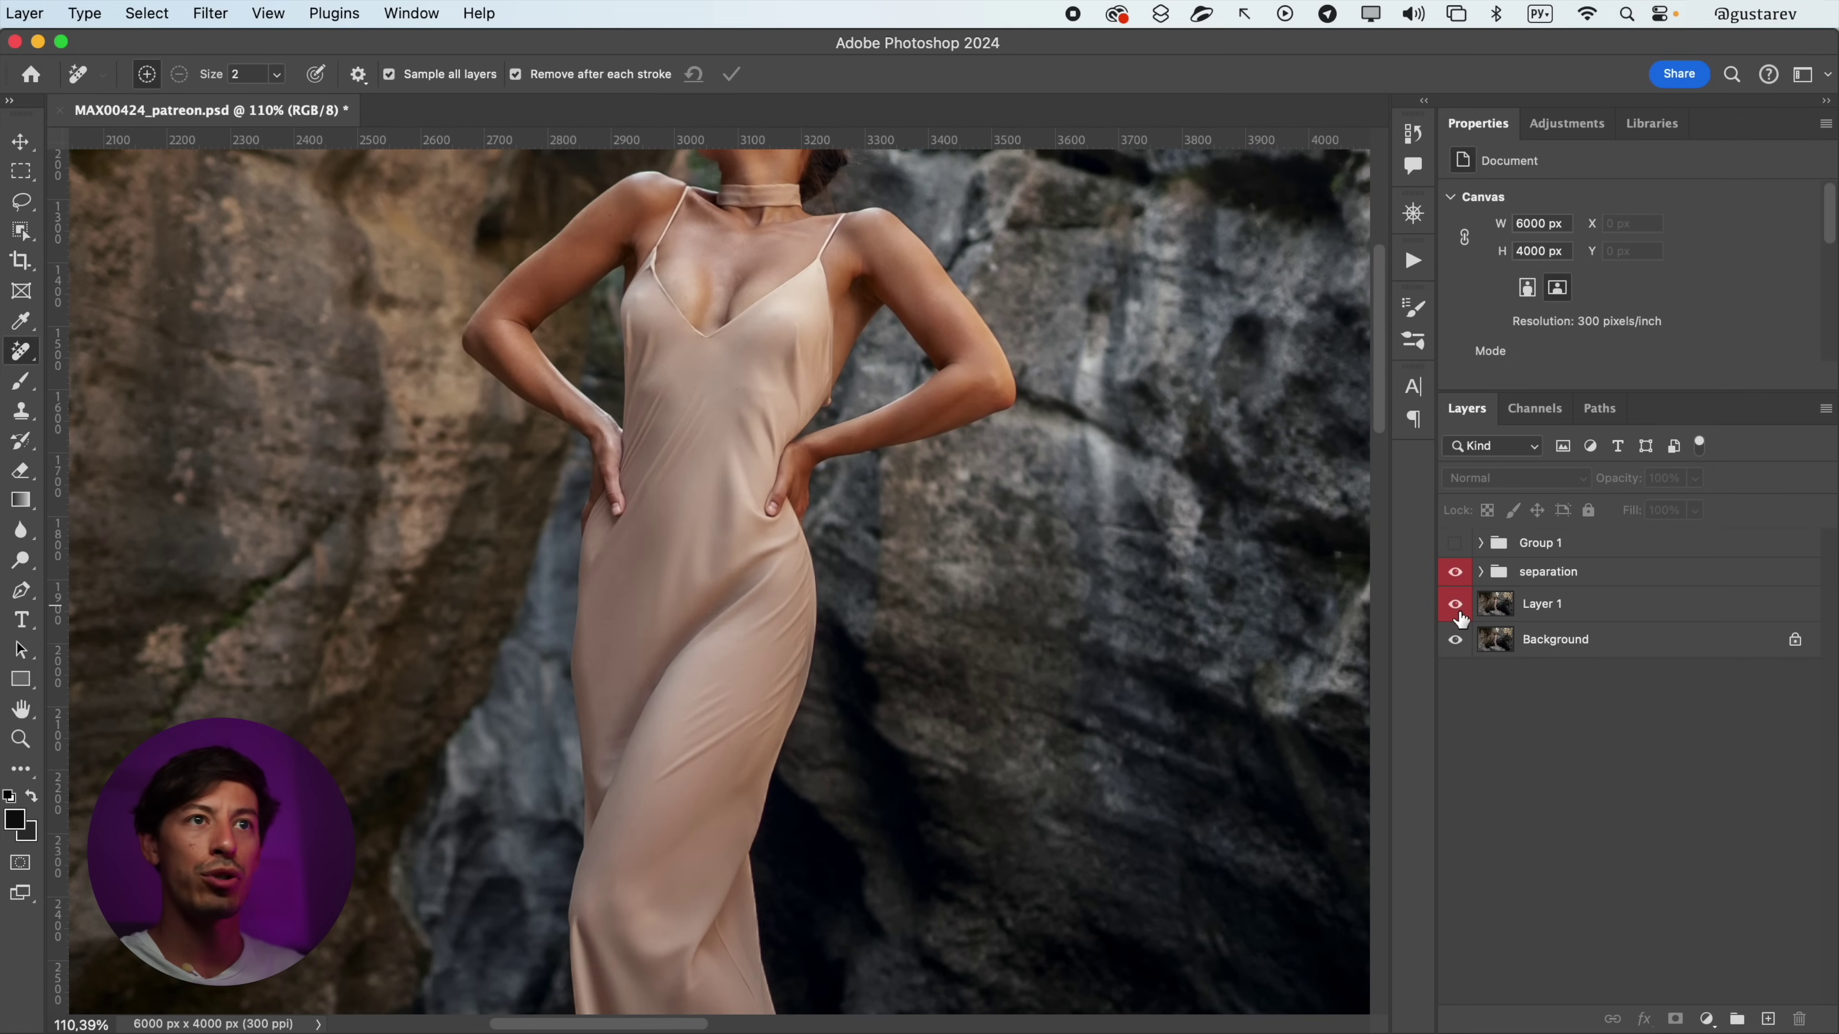
left_click(1545, 612)
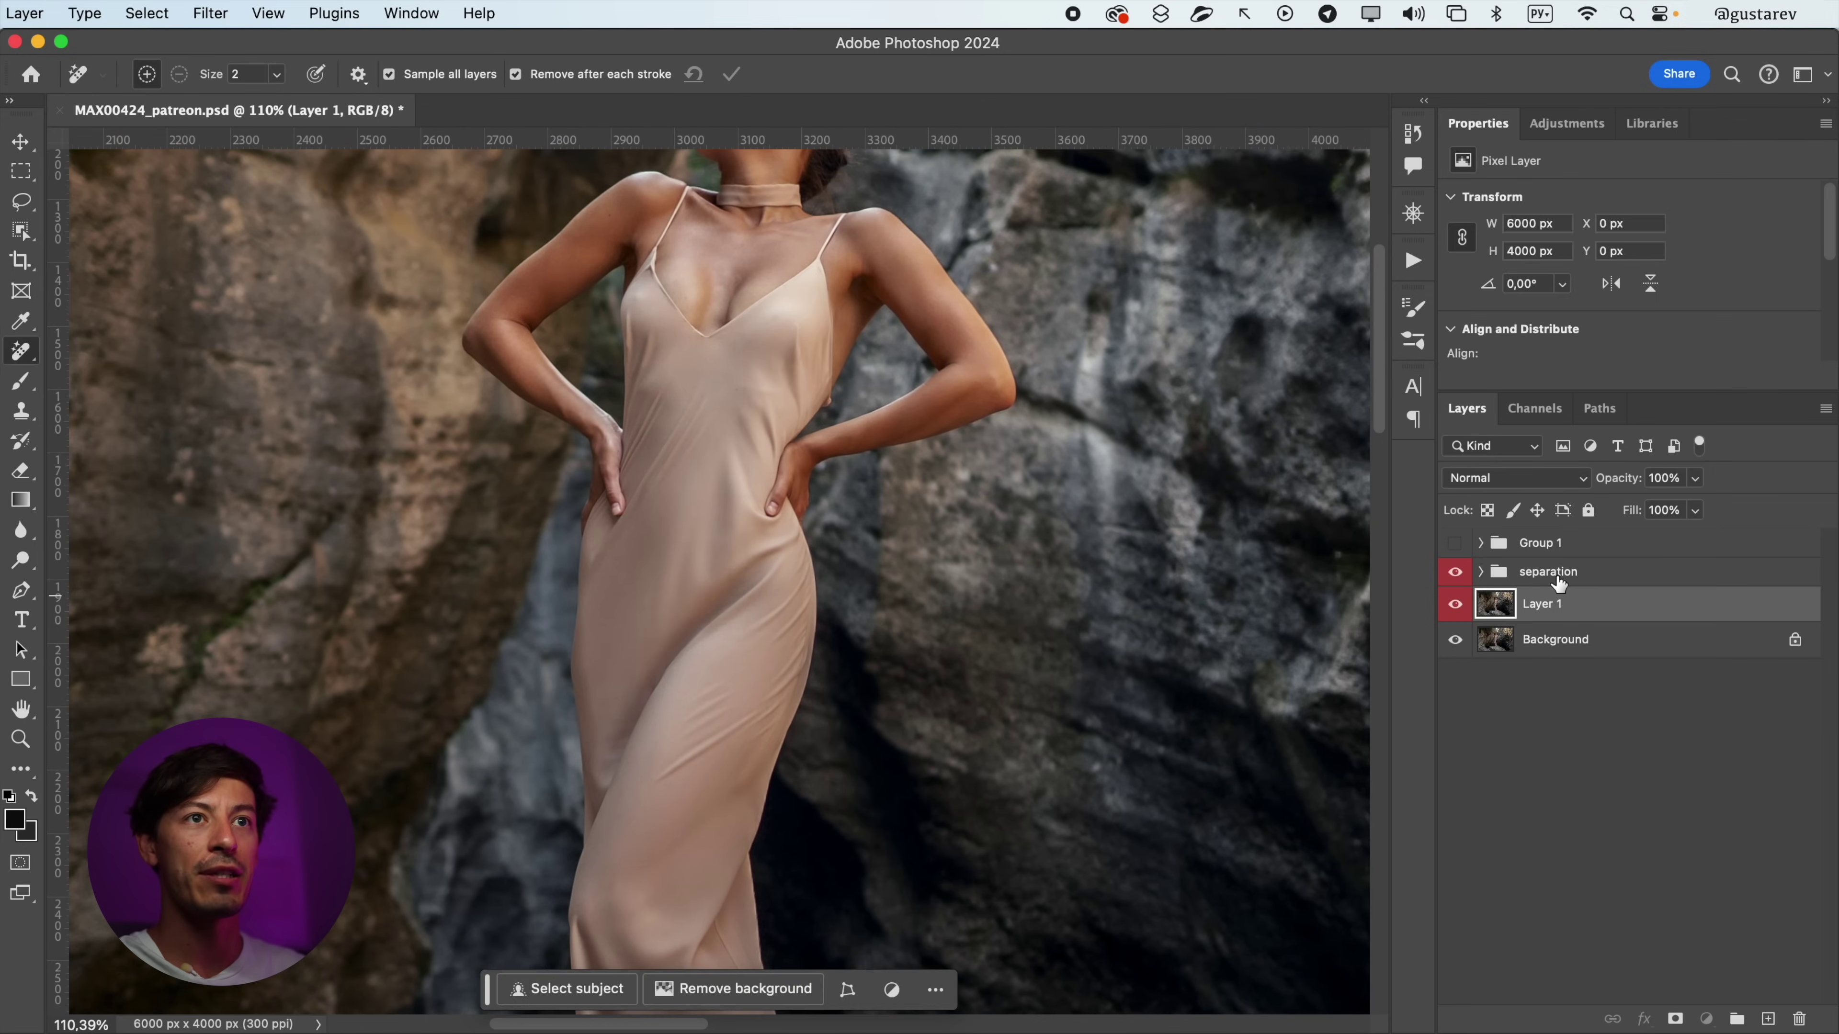
left_click(1556, 583, "shift")
key("Delete")
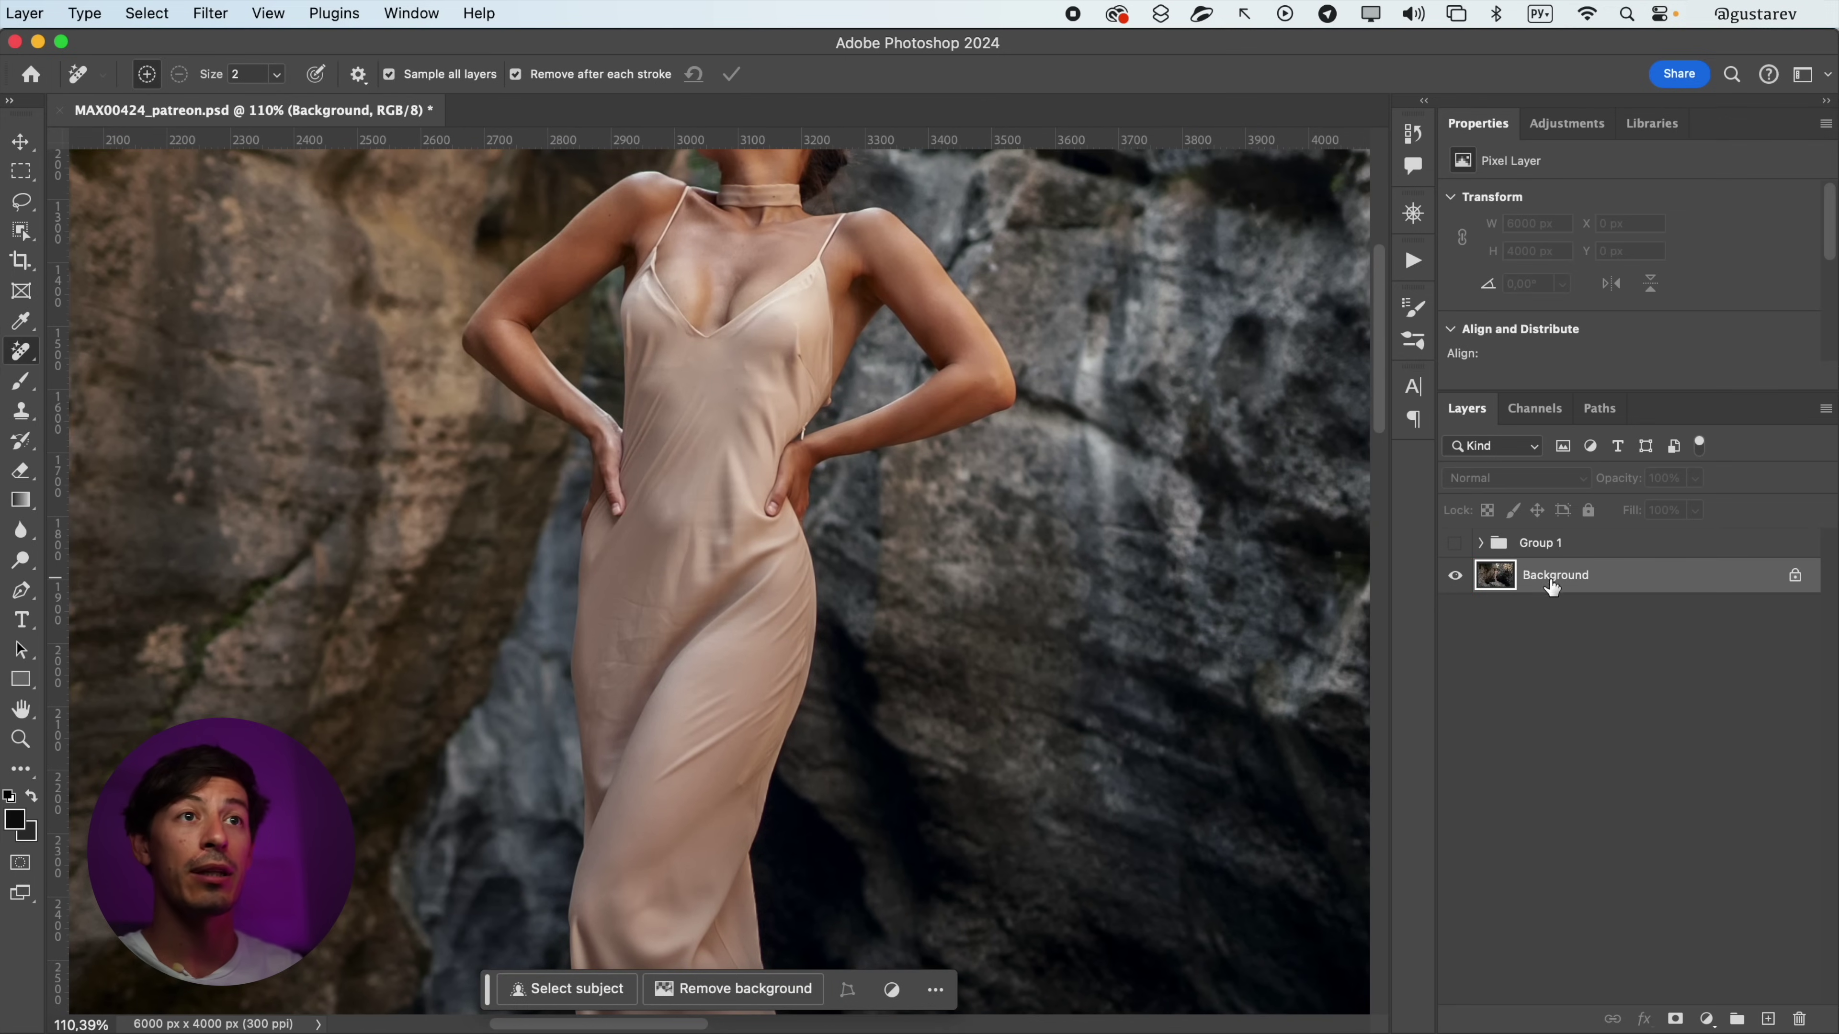
- Duplicate the Background layer and choose the Remove Tool for retouching the copy
left_click(1527, 677)
left_click(1467, 589)
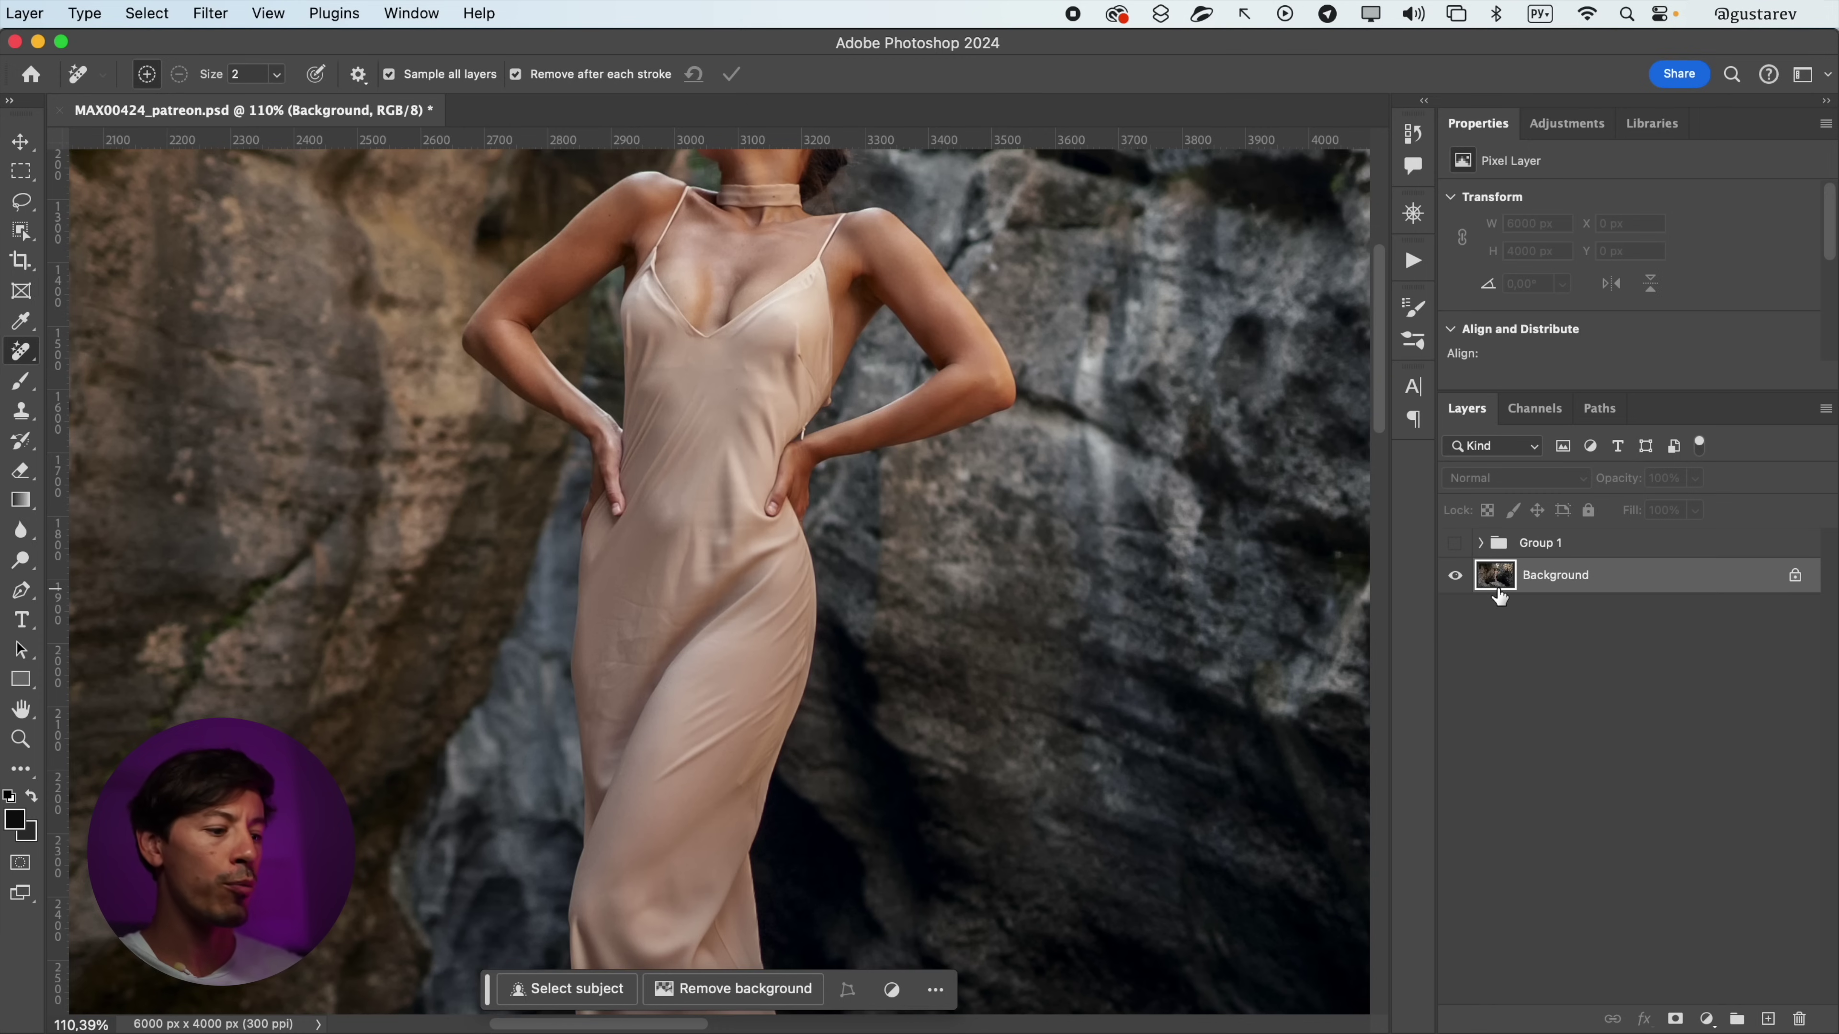
key("super+j")
right_click(22, 352)
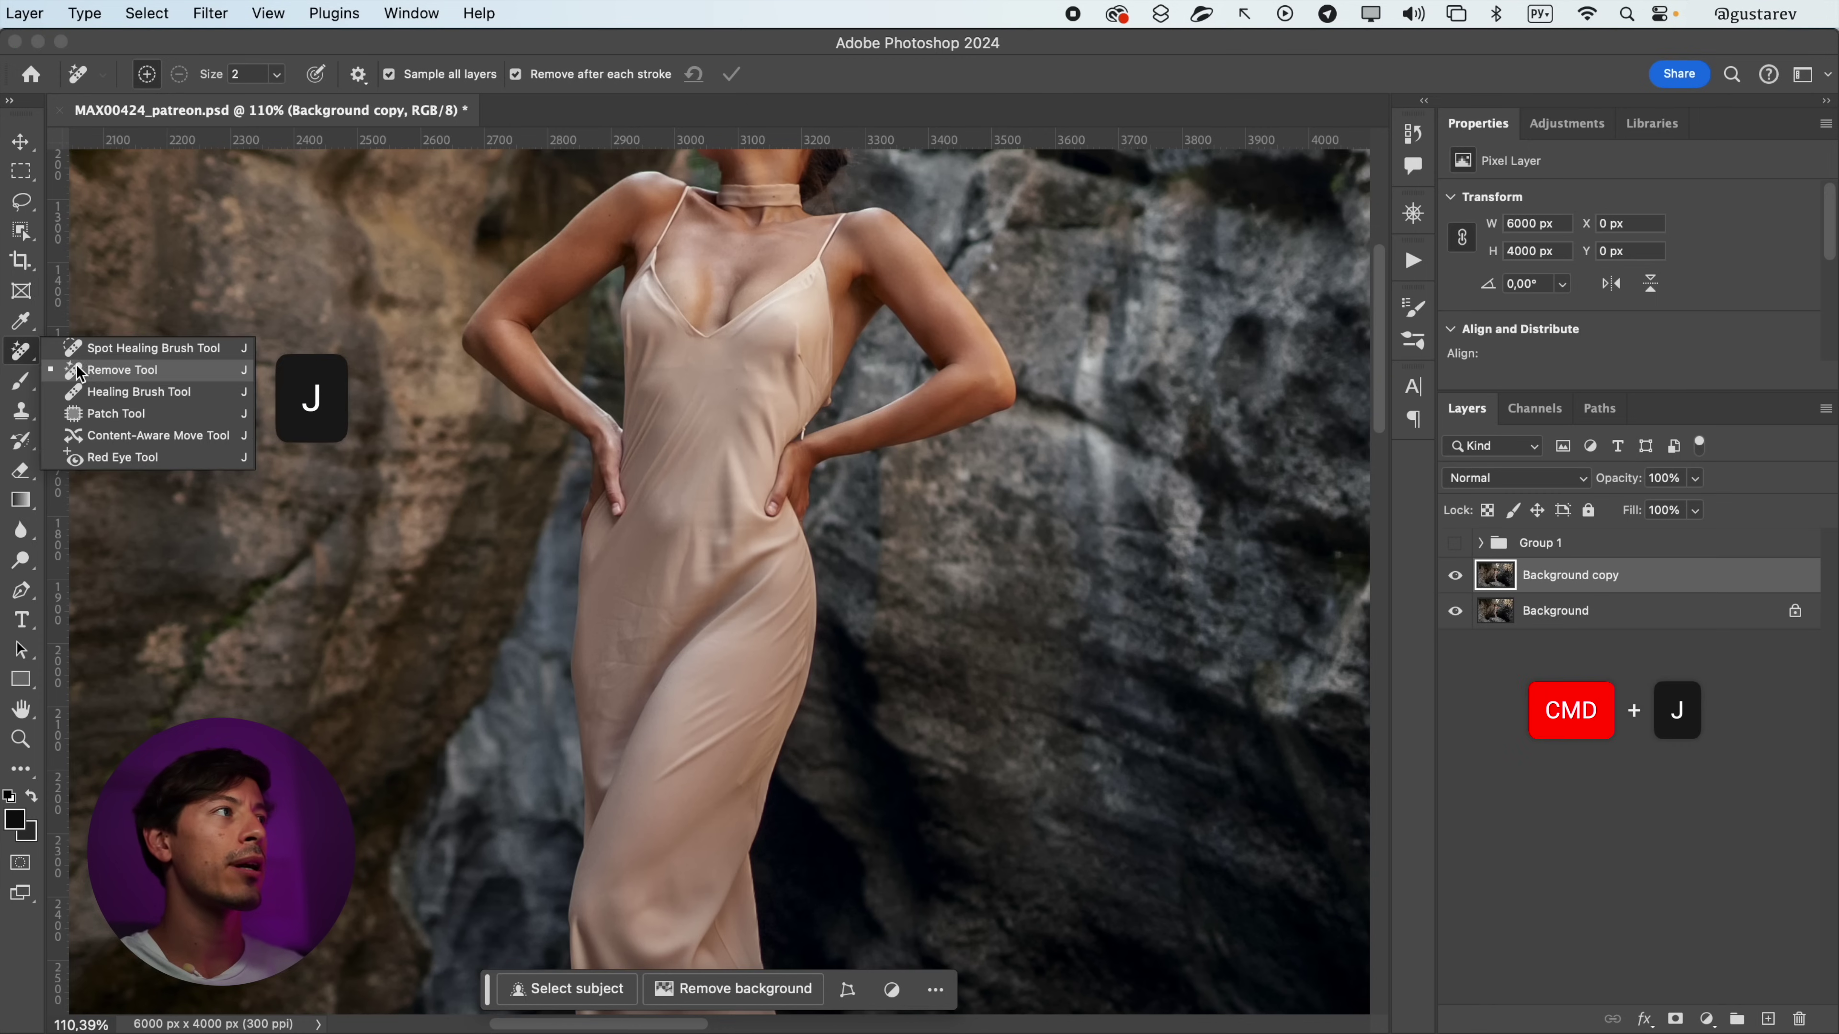
left_click(90, 370)
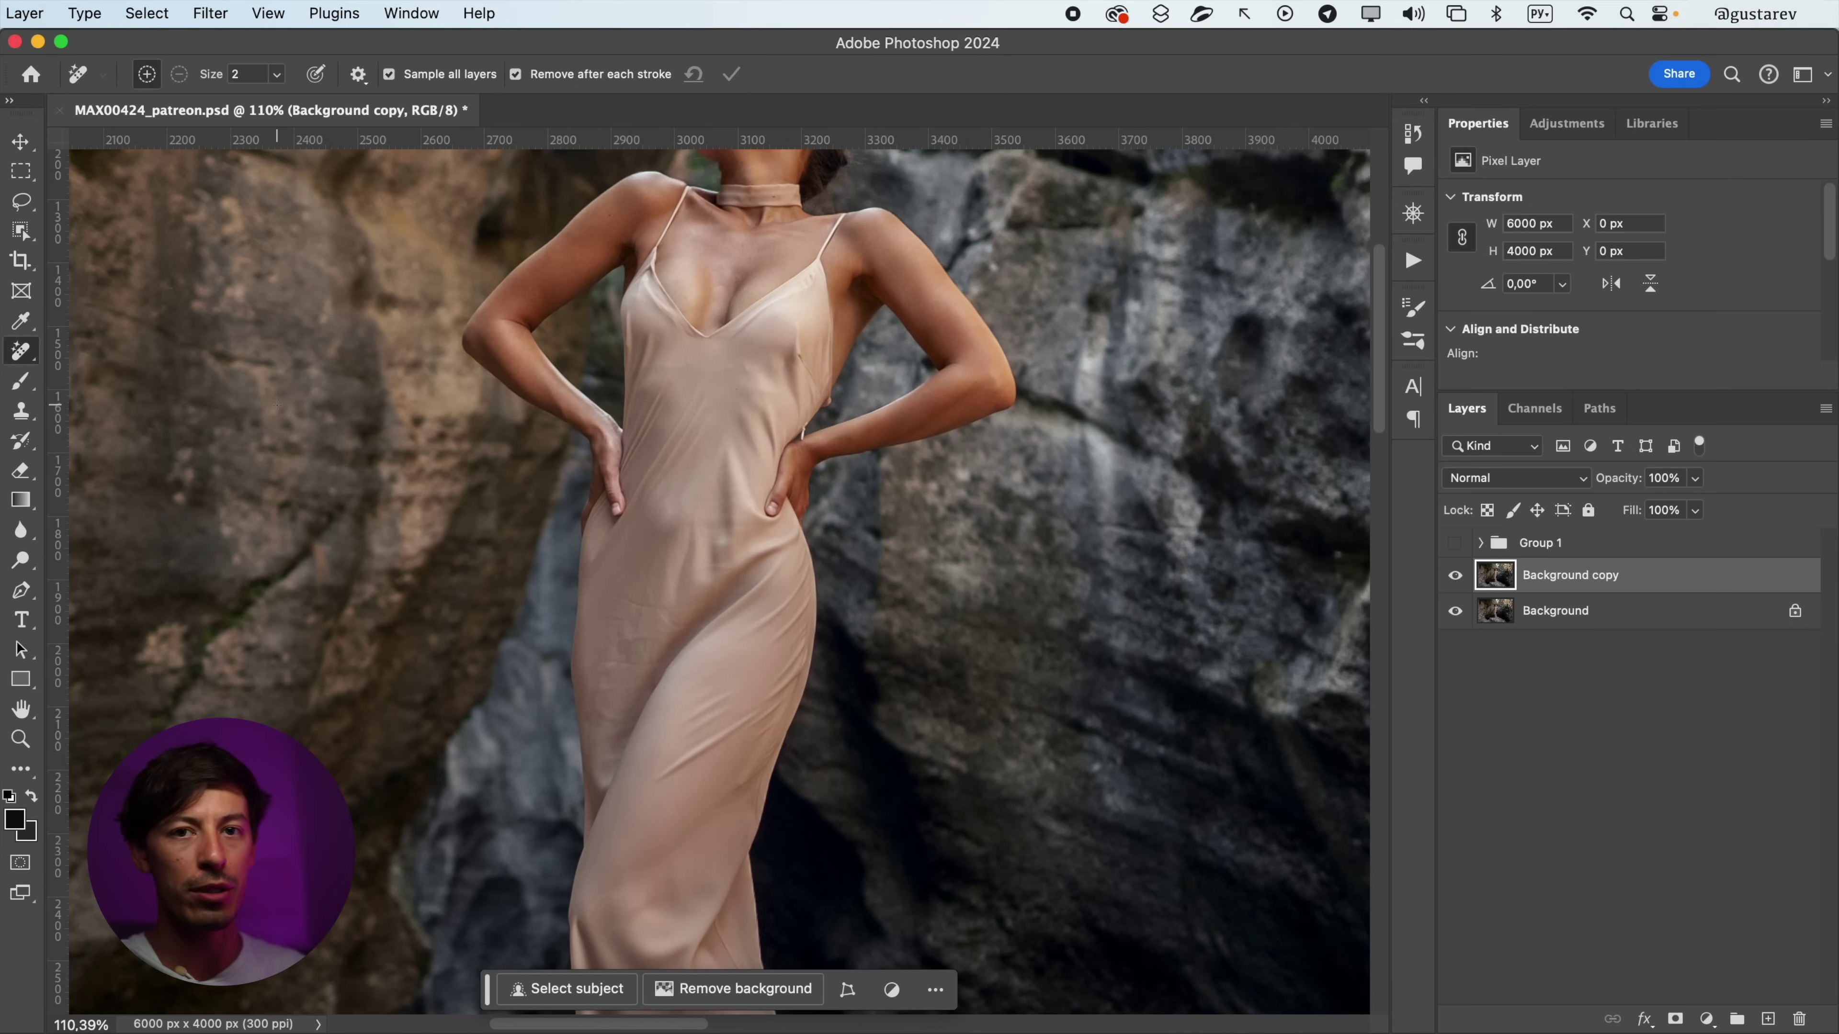
- Examine the dress for distracting small folds along the neckline, chest, side seam and hip, and for the larger folds worth keeping
scroll(841, 562, "up", 10)
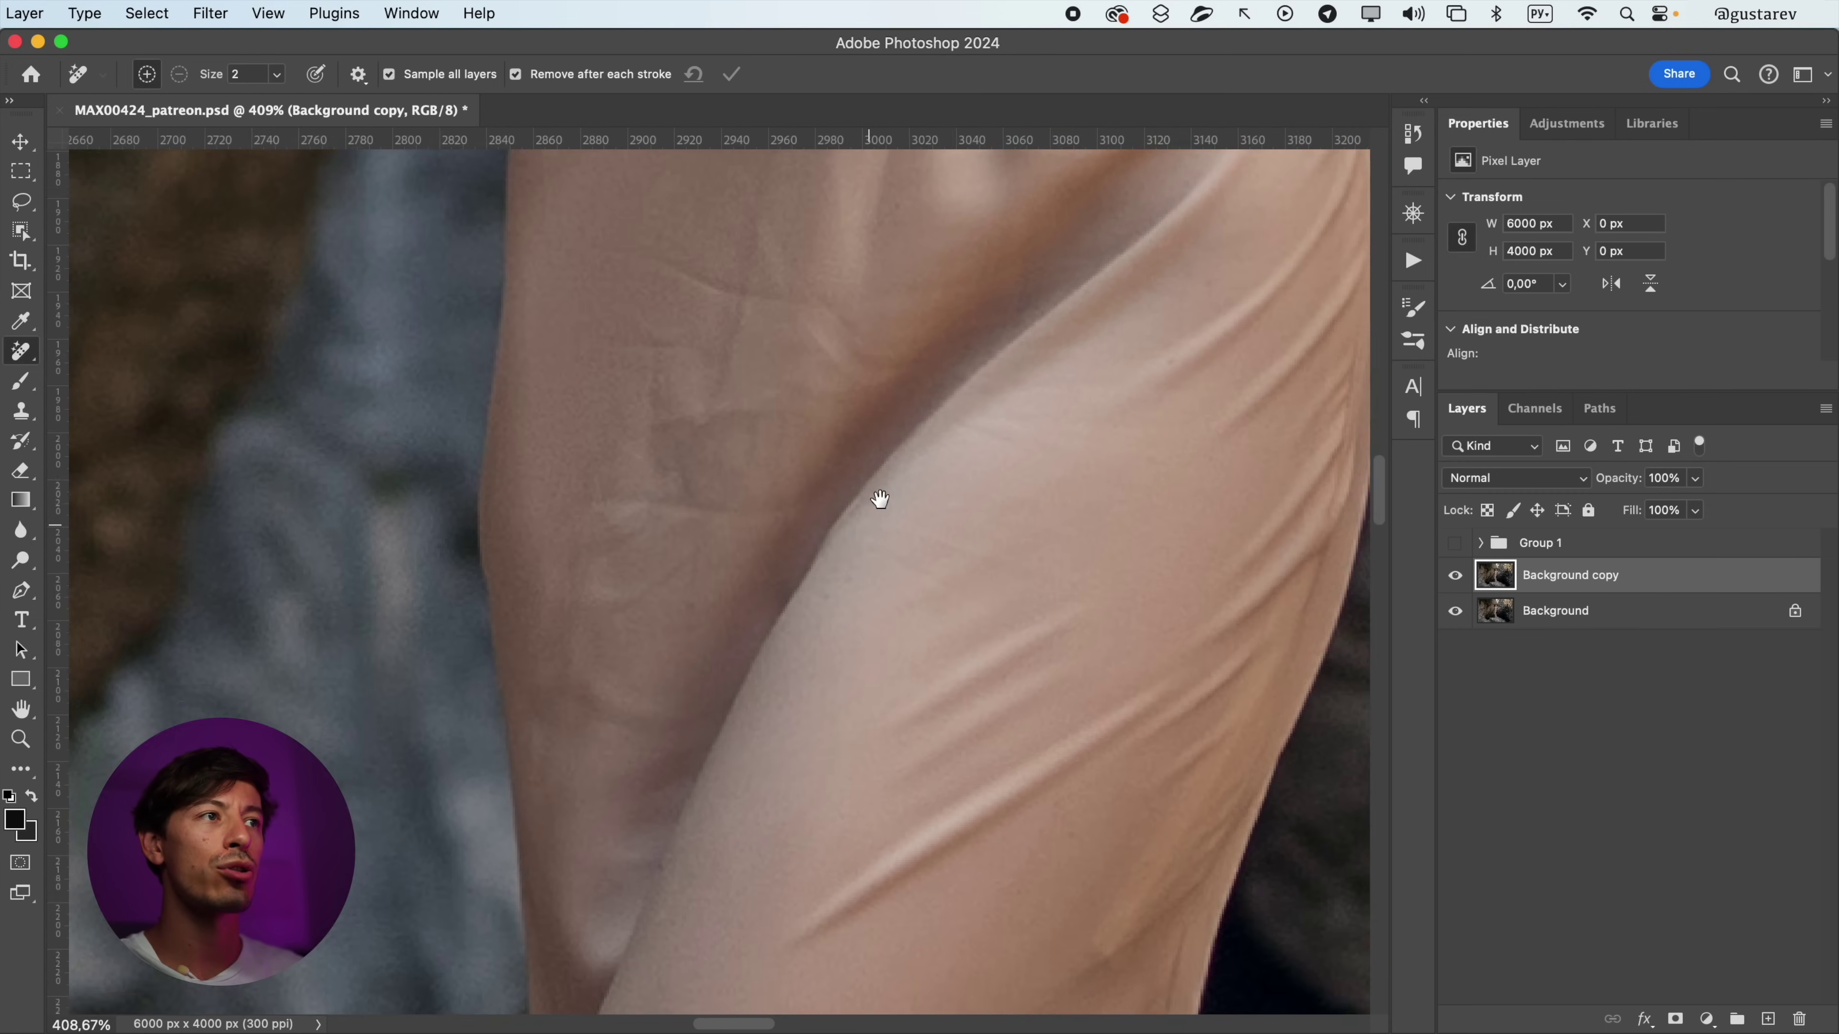
left_click_drag(970, 224, 853, 645)
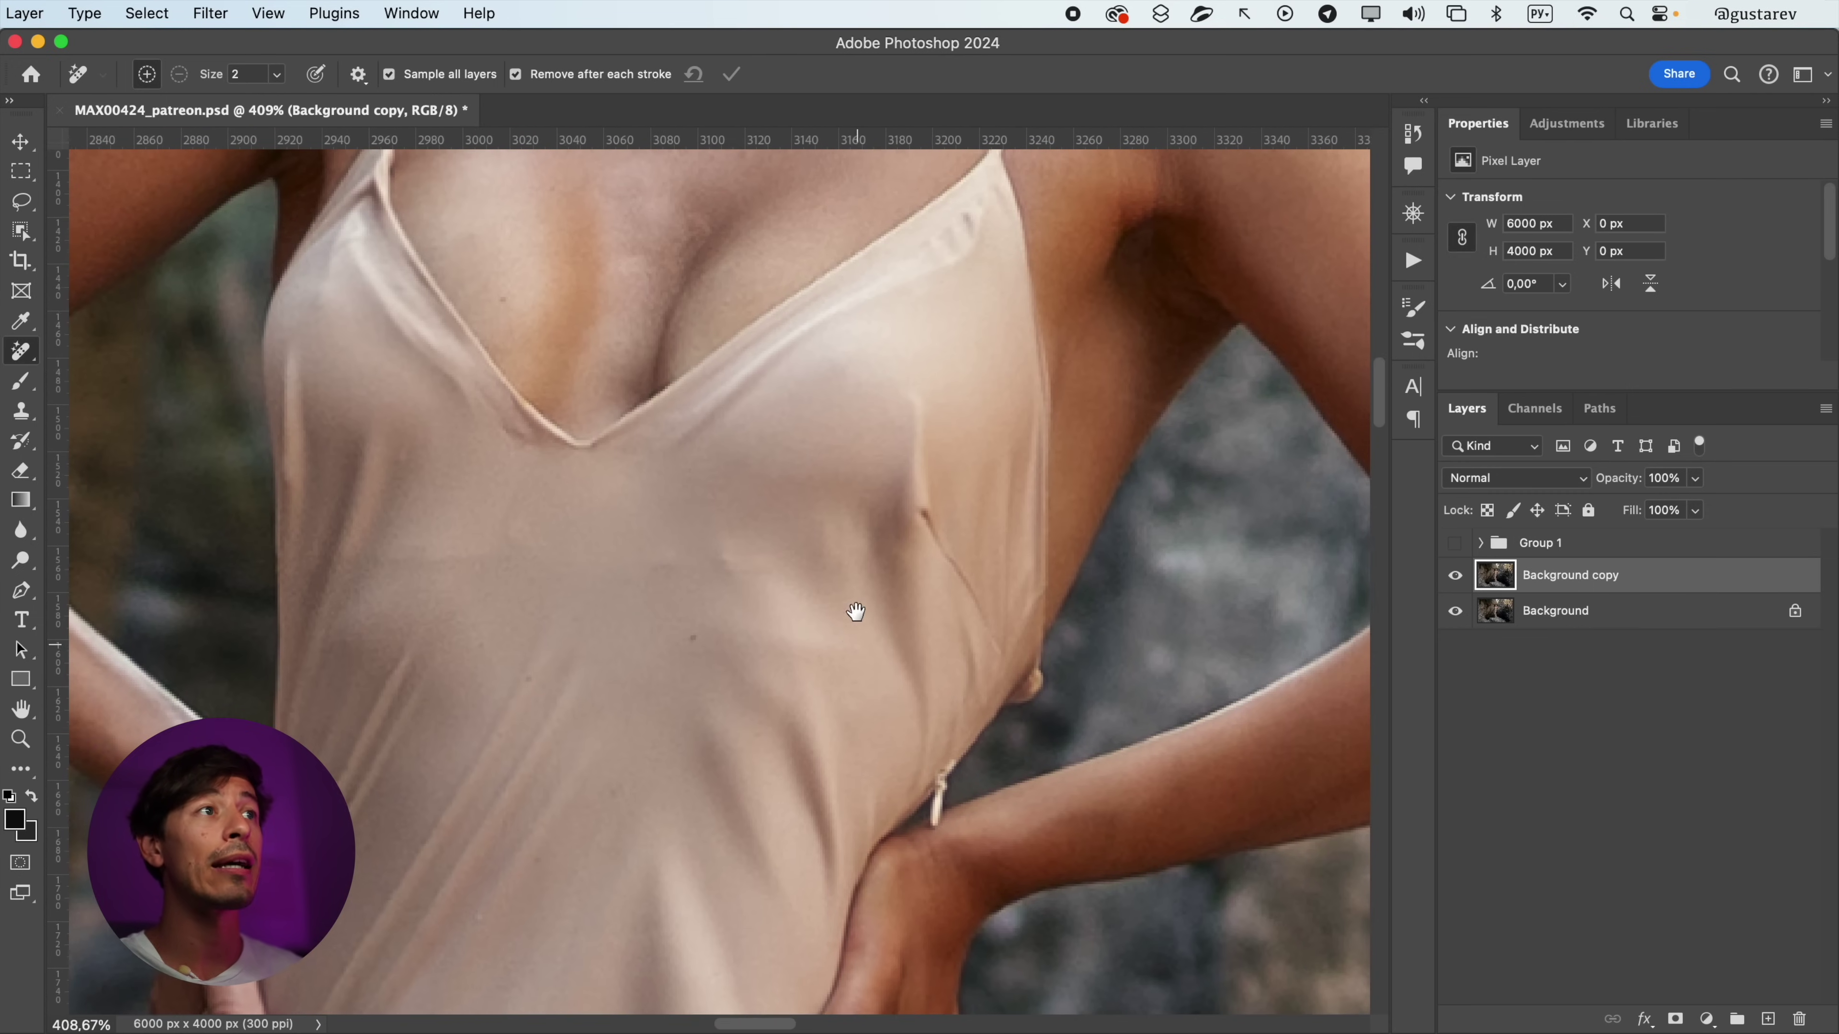
mouse_move(681, 404)
left_mouse_down()
mouse_move(749, 399)
mouse_move(948, 275)
left_mouse_up()
mouse_move(334, 241)
left_mouse_down()
mouse_move(387, 361)
mouse_move(486, 392)
left_mouse_up()
left_click_drag(378, 268, 356, 307)
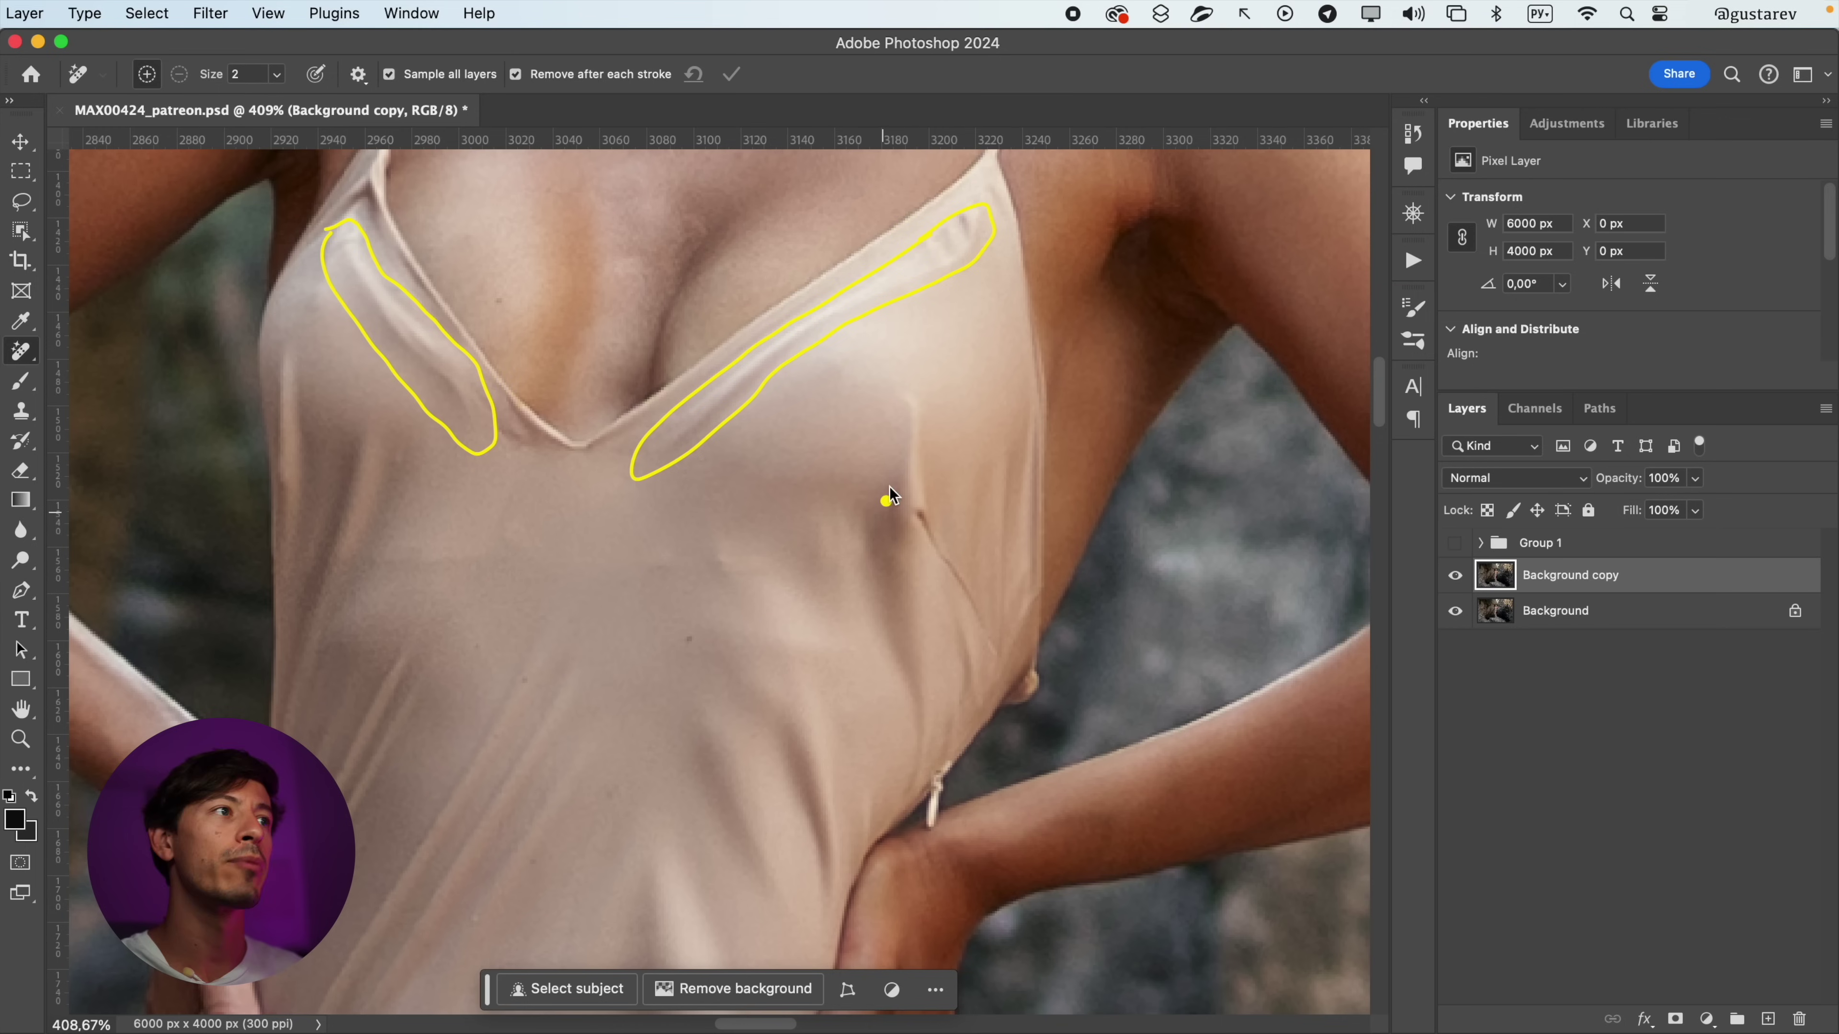
mouse_move(389, 582)
left_mouse_down()
mouse_move(822, 570)
mouse_move(416, 548)
left_mouse_up()
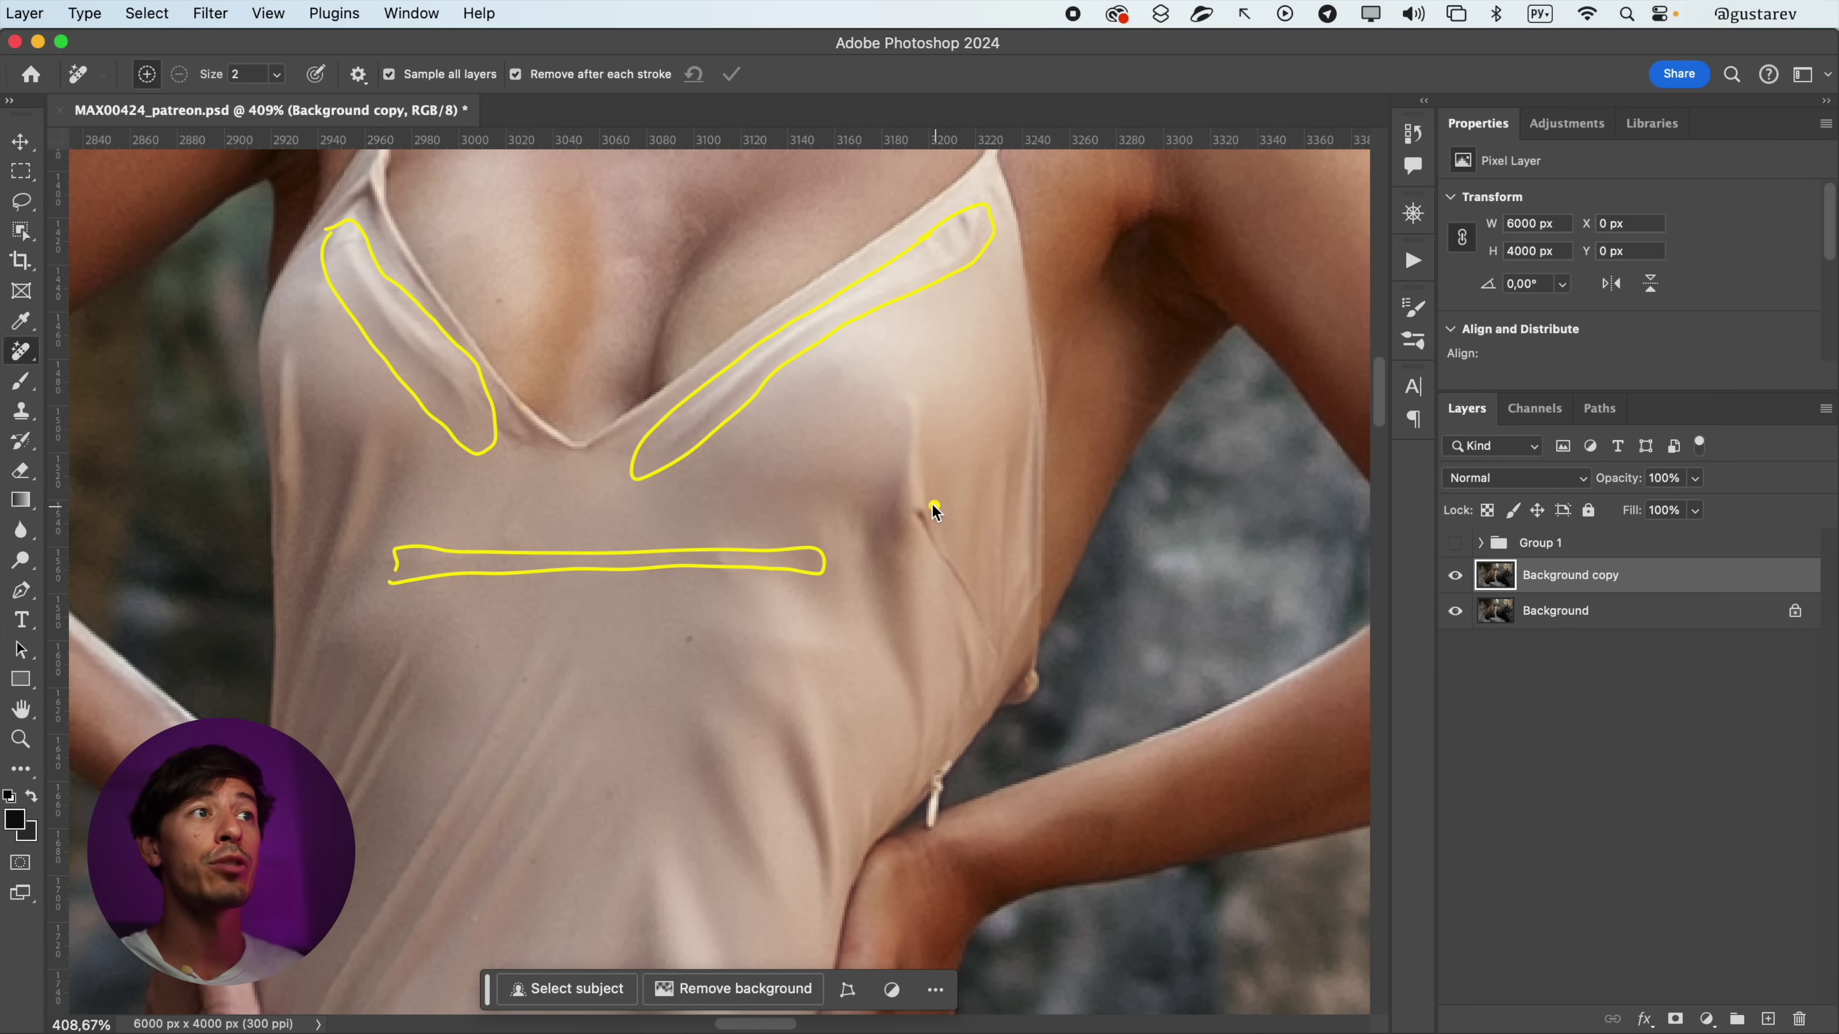
left_click_drag(937, 806, 898, 860)
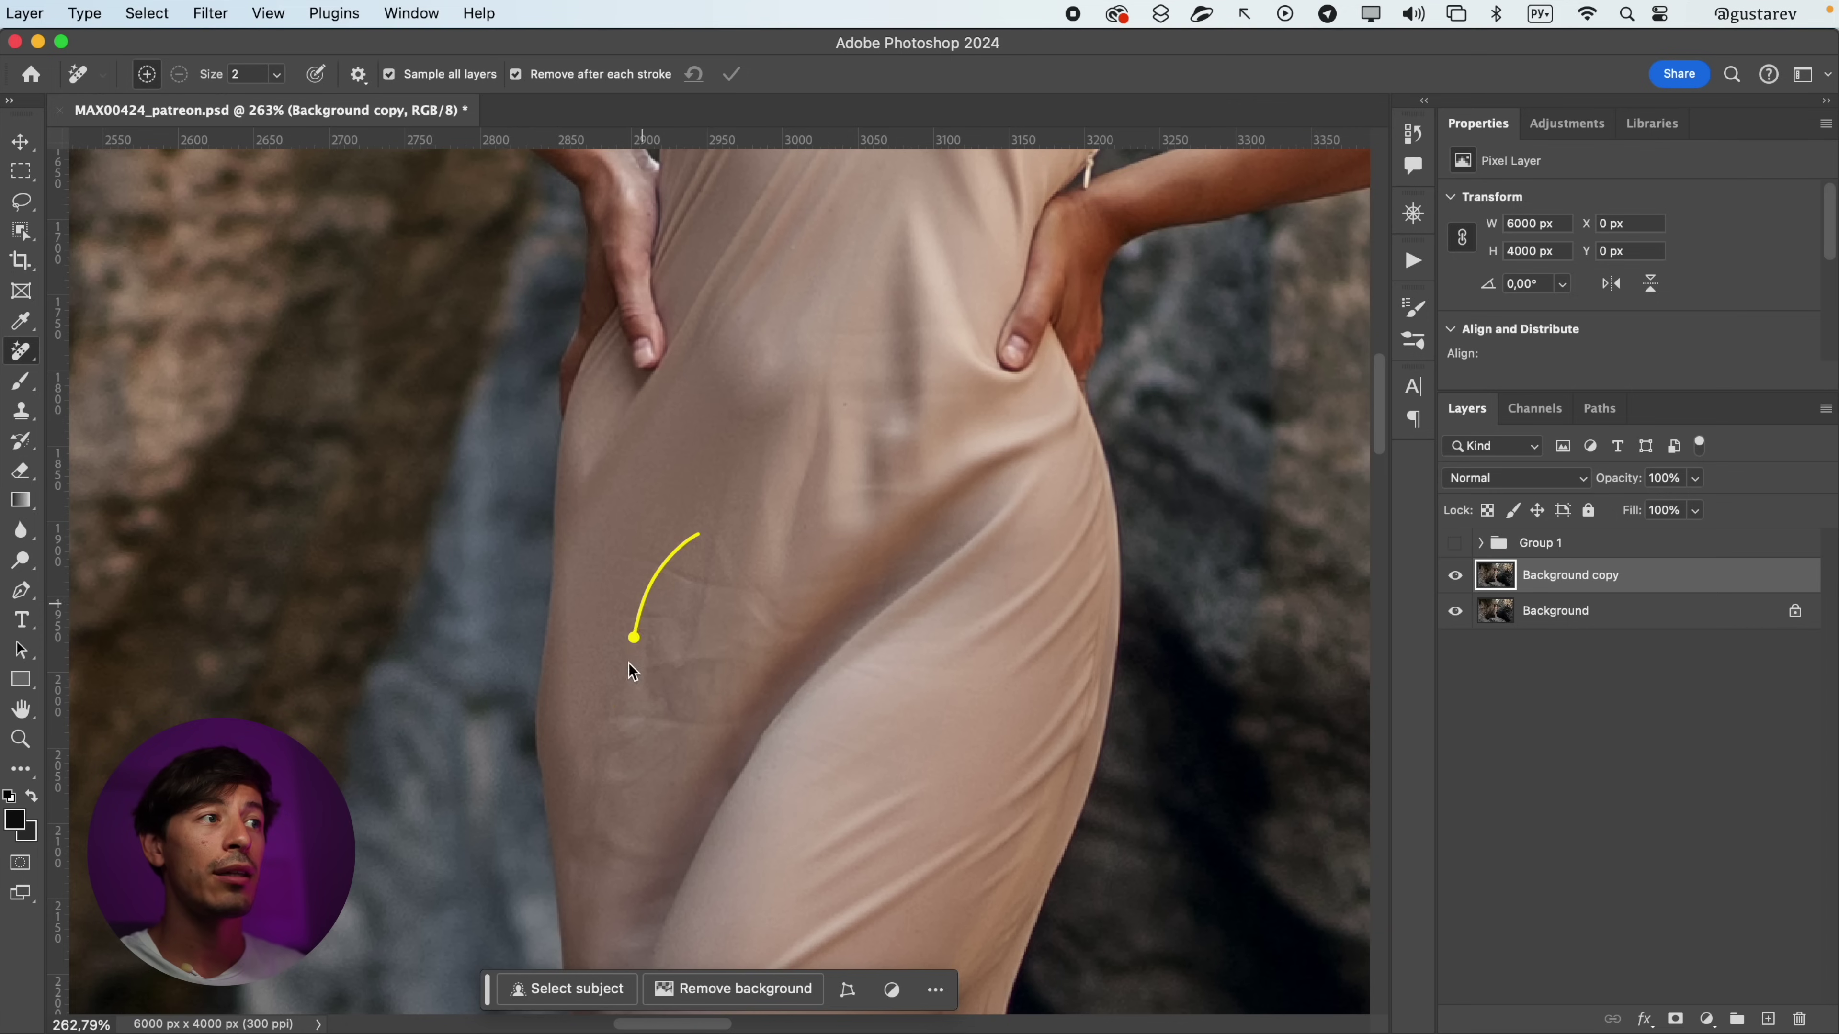
mouse_move(628, 663)
left_mouse_down()
mouse_move(671, 739)
mouse_move(699, 536)
left_mouse_up()
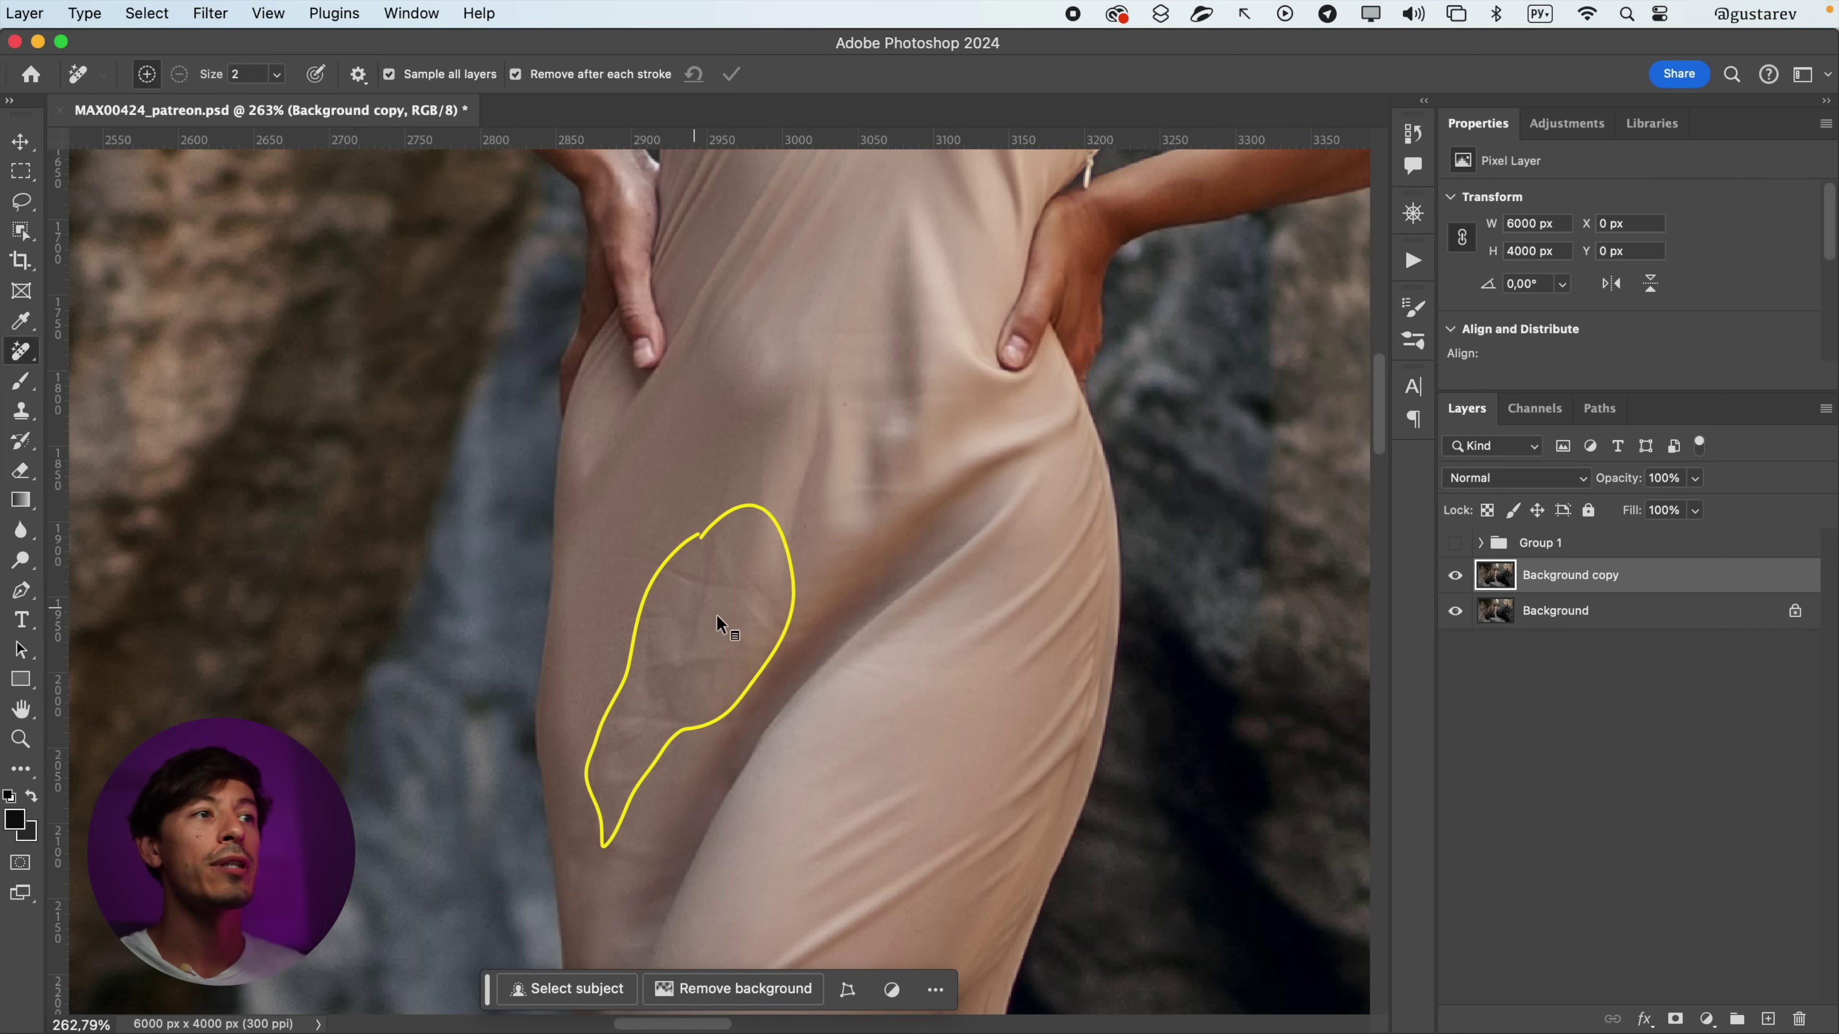
key("Escape")
mouse_move(873, 808)
left_mouse_down()
mouse_move(801, 578)
mouse_move(695, 583)
left_mouse_up()
left_click_drag(740, 603, 771, 712)
mouse_move(823, 564)
left_mouse_down()
mouse_move(683, 656)
mouse_move(805, 625)
mouse_move(809, 581)
left_mouse_up()
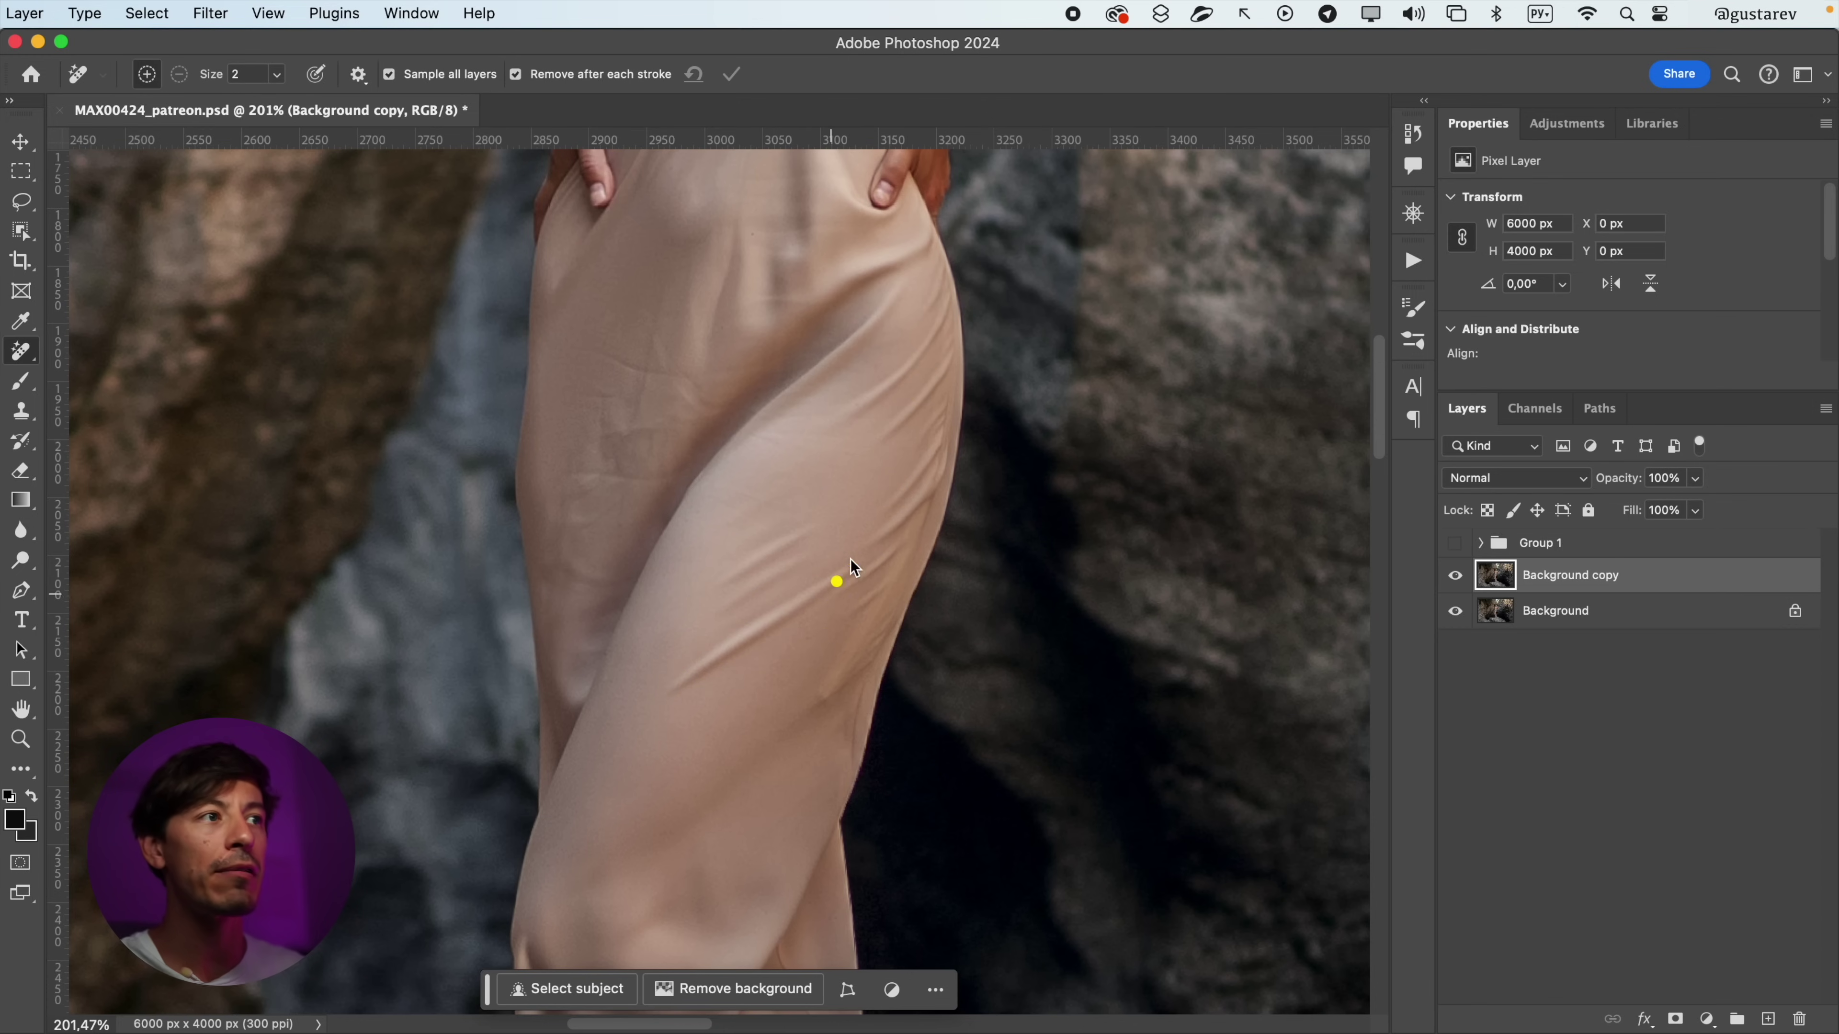
left_click_drag(887, 521, 690, 704)
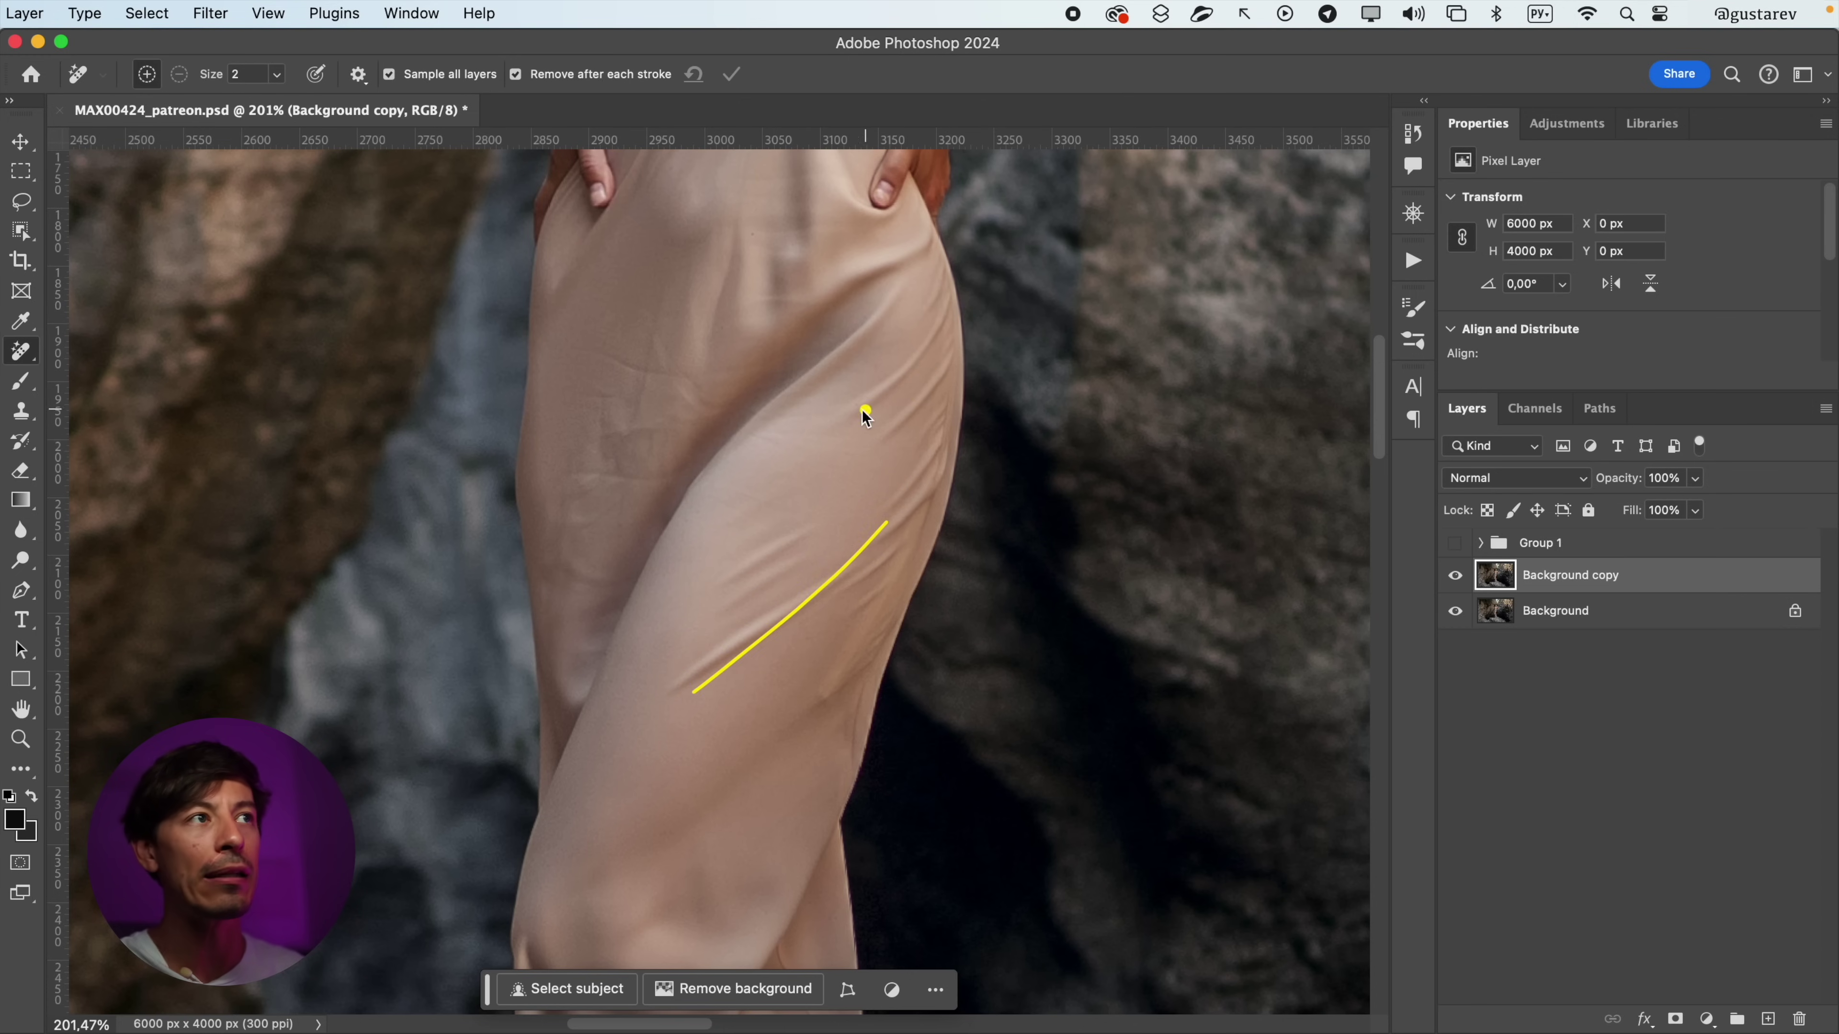
left_click(645, 895, "shift")
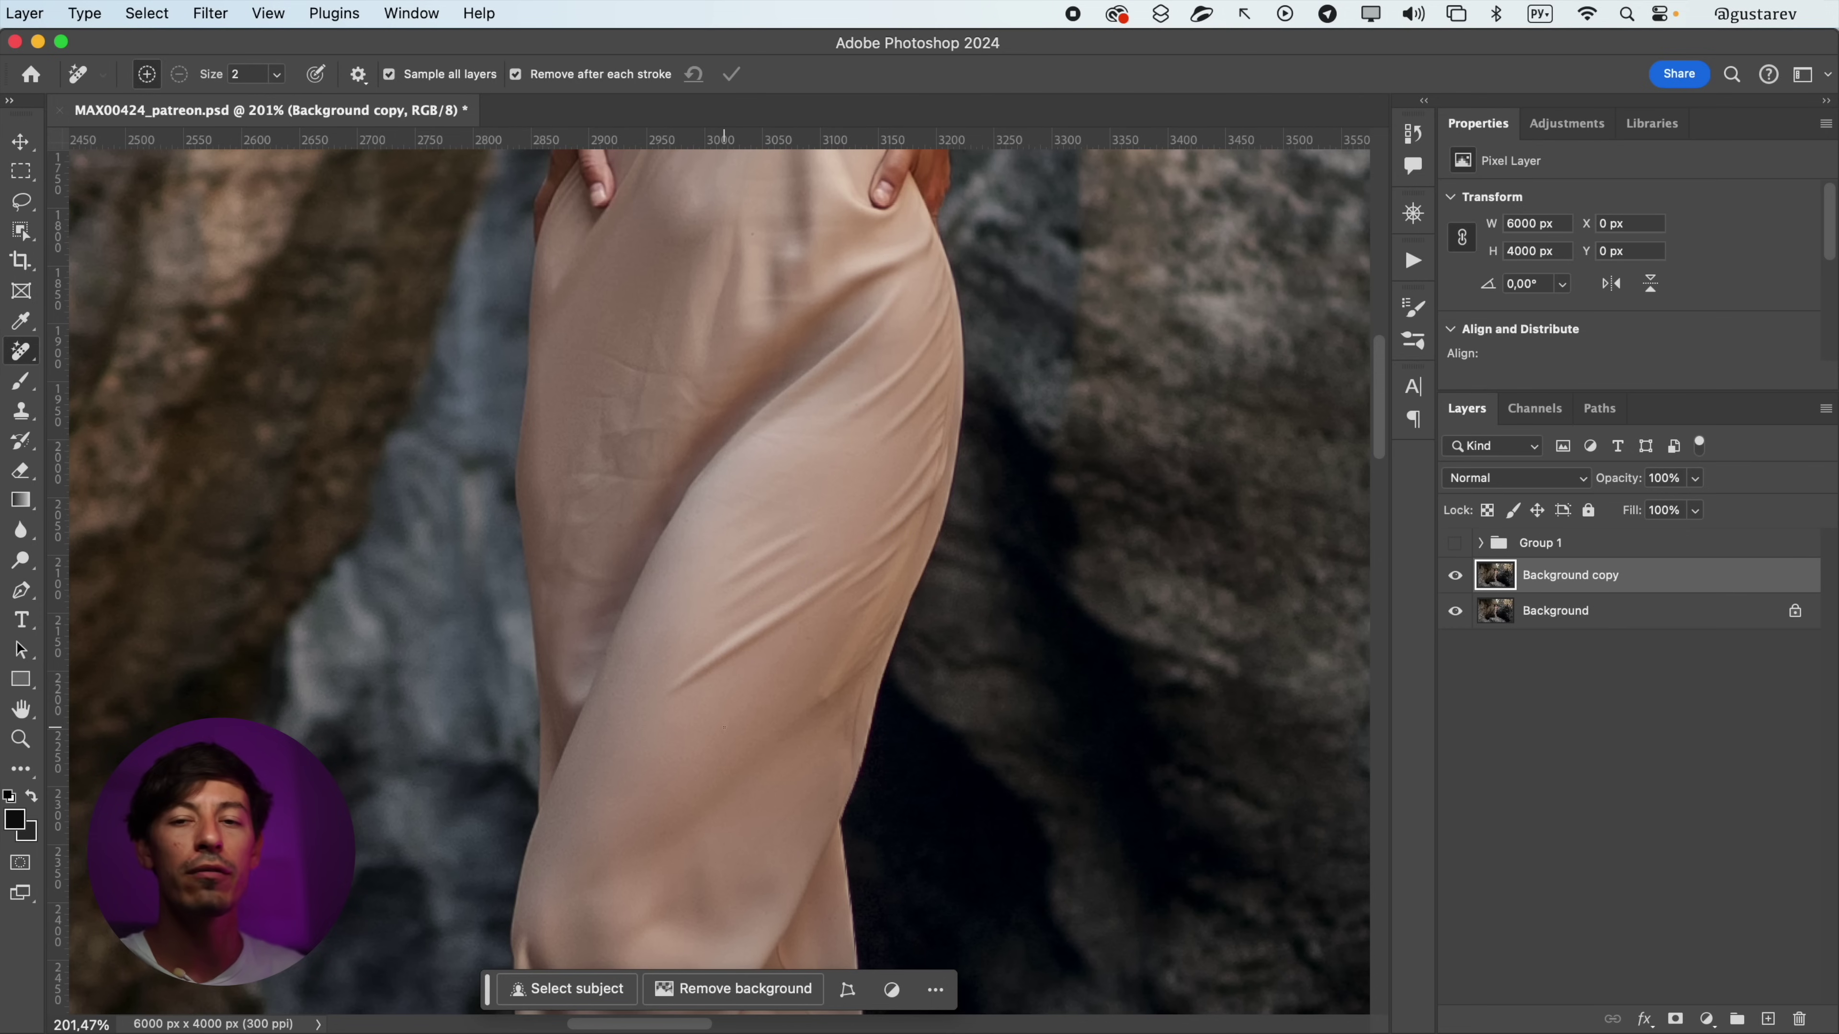
- Erase the diagonal seam below the underarm and the small zipper pull at the dress's side with the Remove Tool
left_click_drag(876, 282, 695, 920)
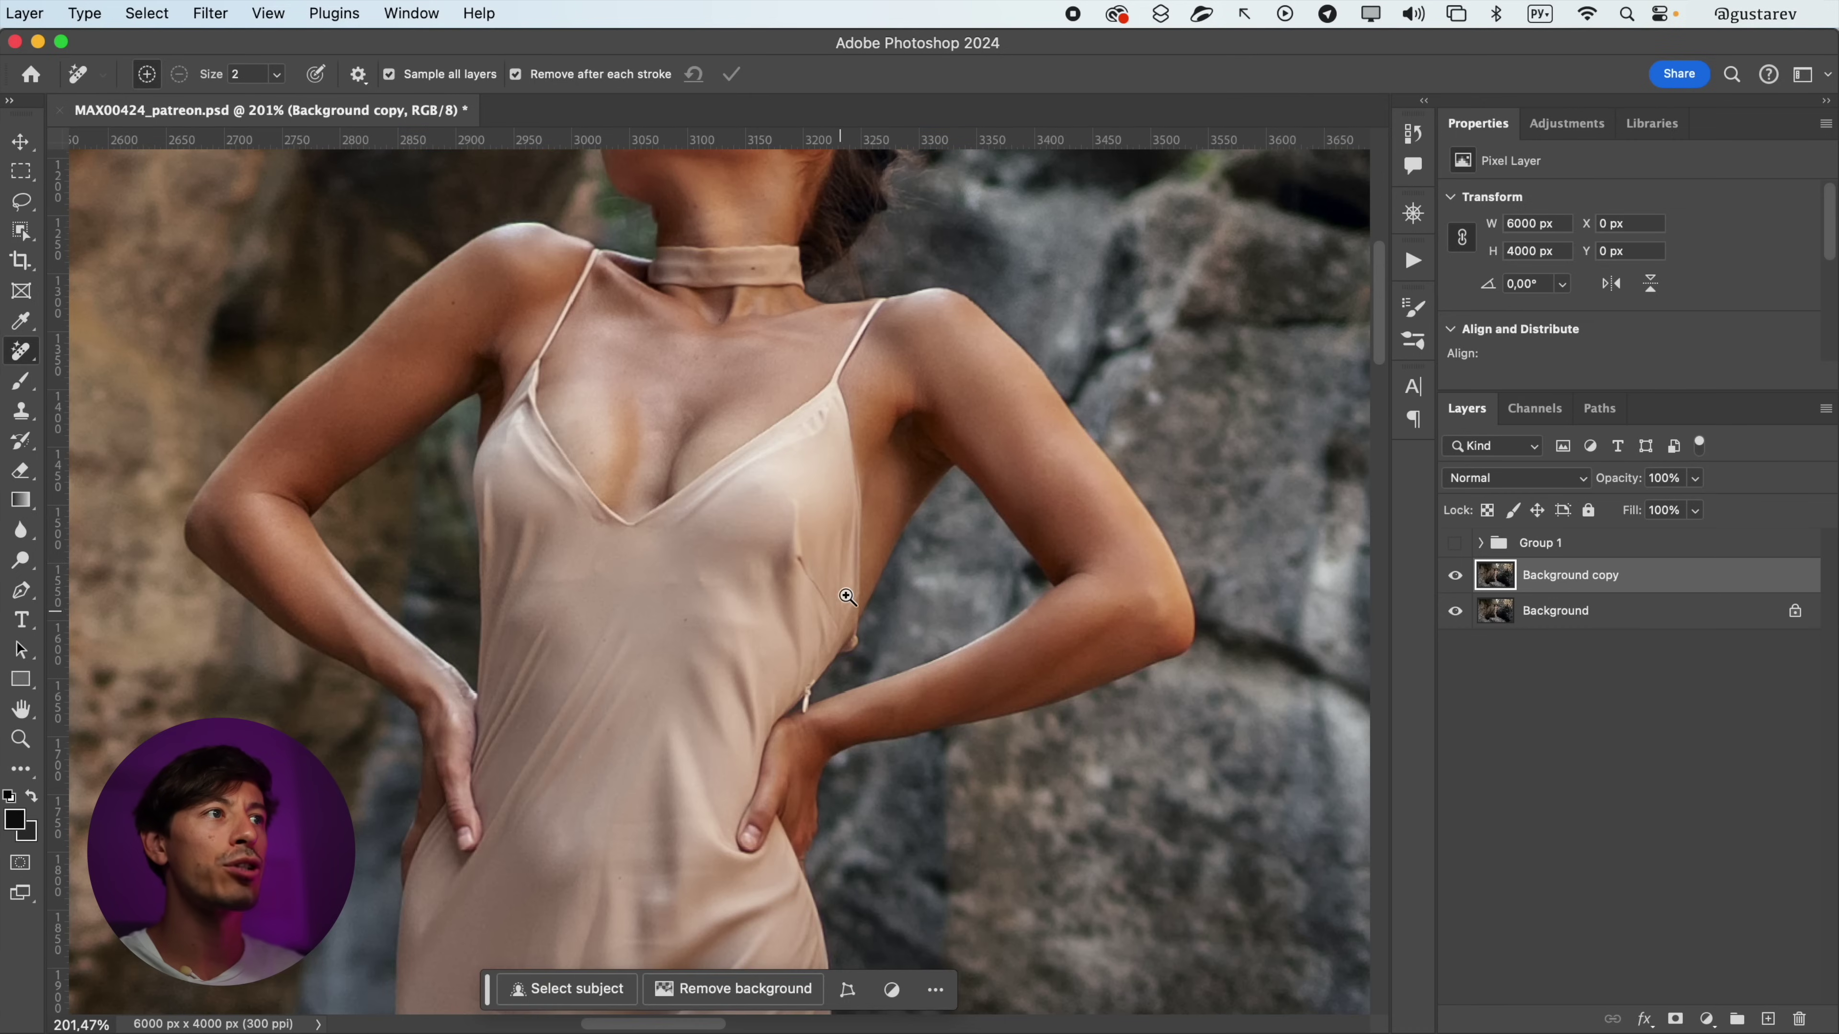
left_click_drag(825, 605, 859, 645)
scroll(853, 619, "up", 5)
mouse_move(794, 522)
left_mouse_down()
mouse_move(784, 592)
mouse_move(844, 680)
left_mouse_up()
left_click_drag(810, 546, 794, 524)
left_click_drag(841, 753, 864, 533)
left_click_drag(824, 700, 829, 787)
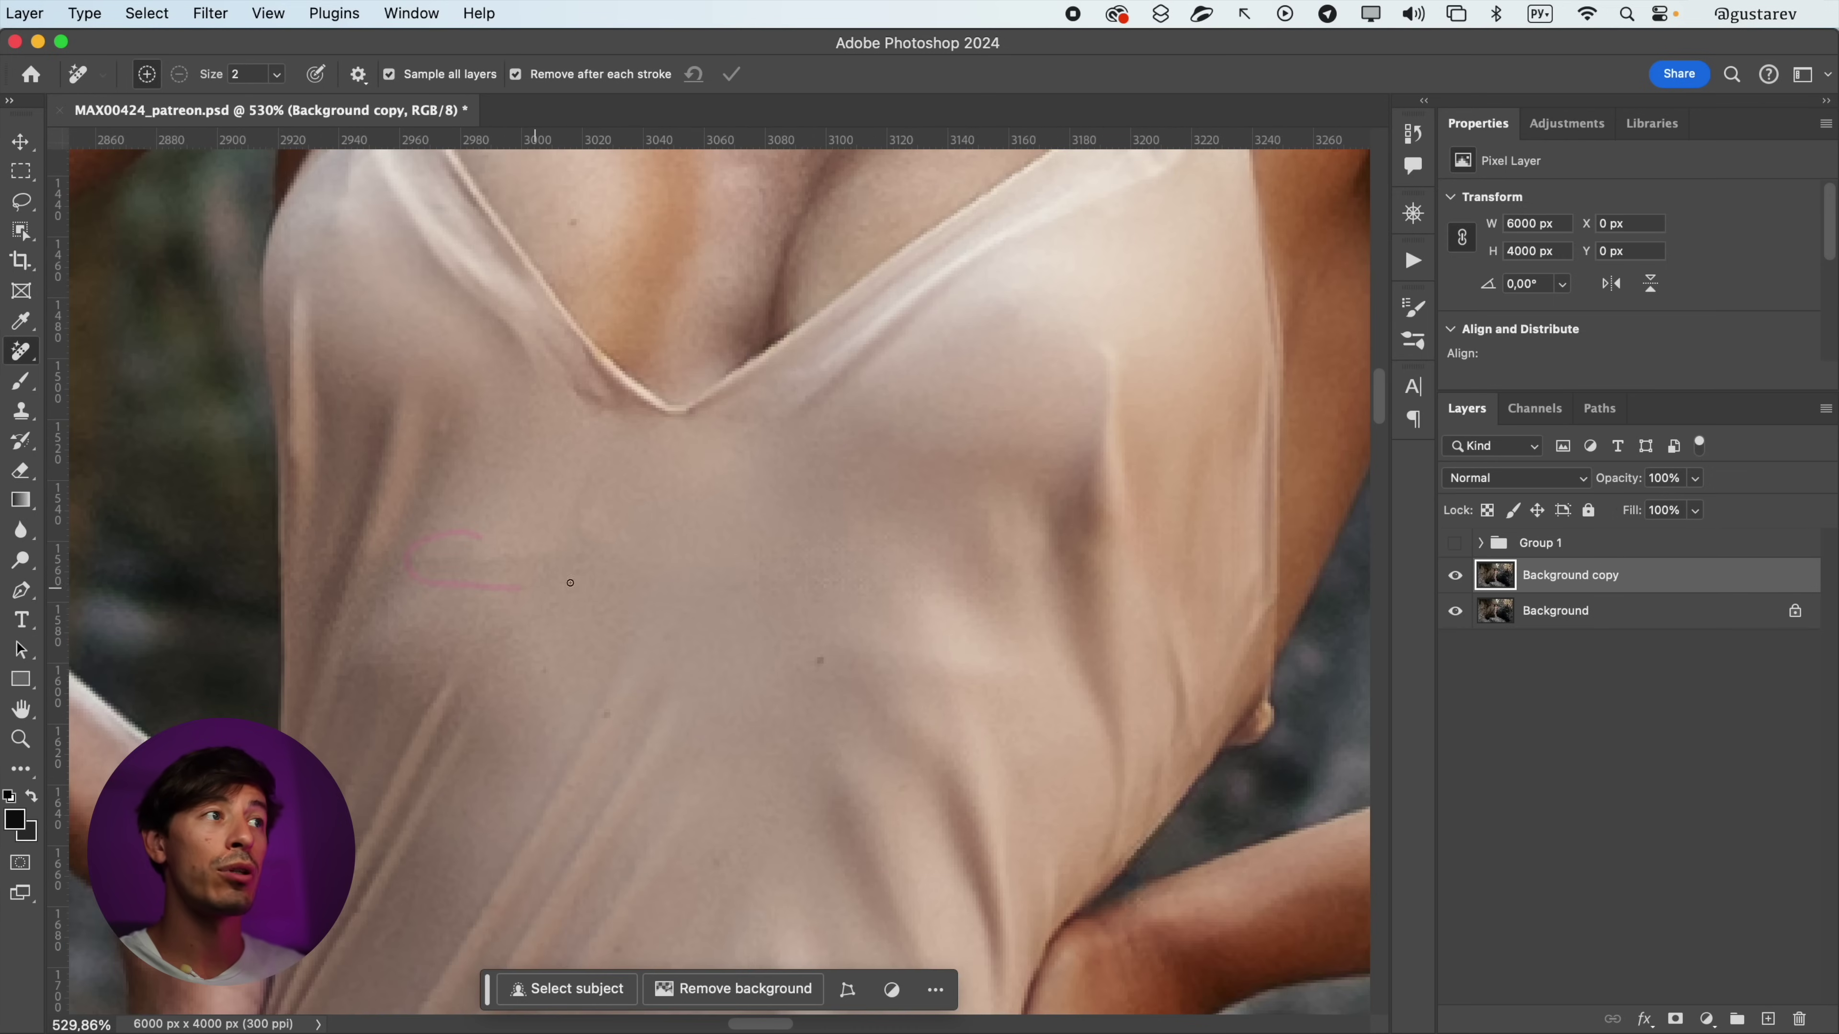
- Erase the faint horizontal creases below the bust and the small folds along both sides of the V-neckline
left_click_drag(558, 525, 479, 537)
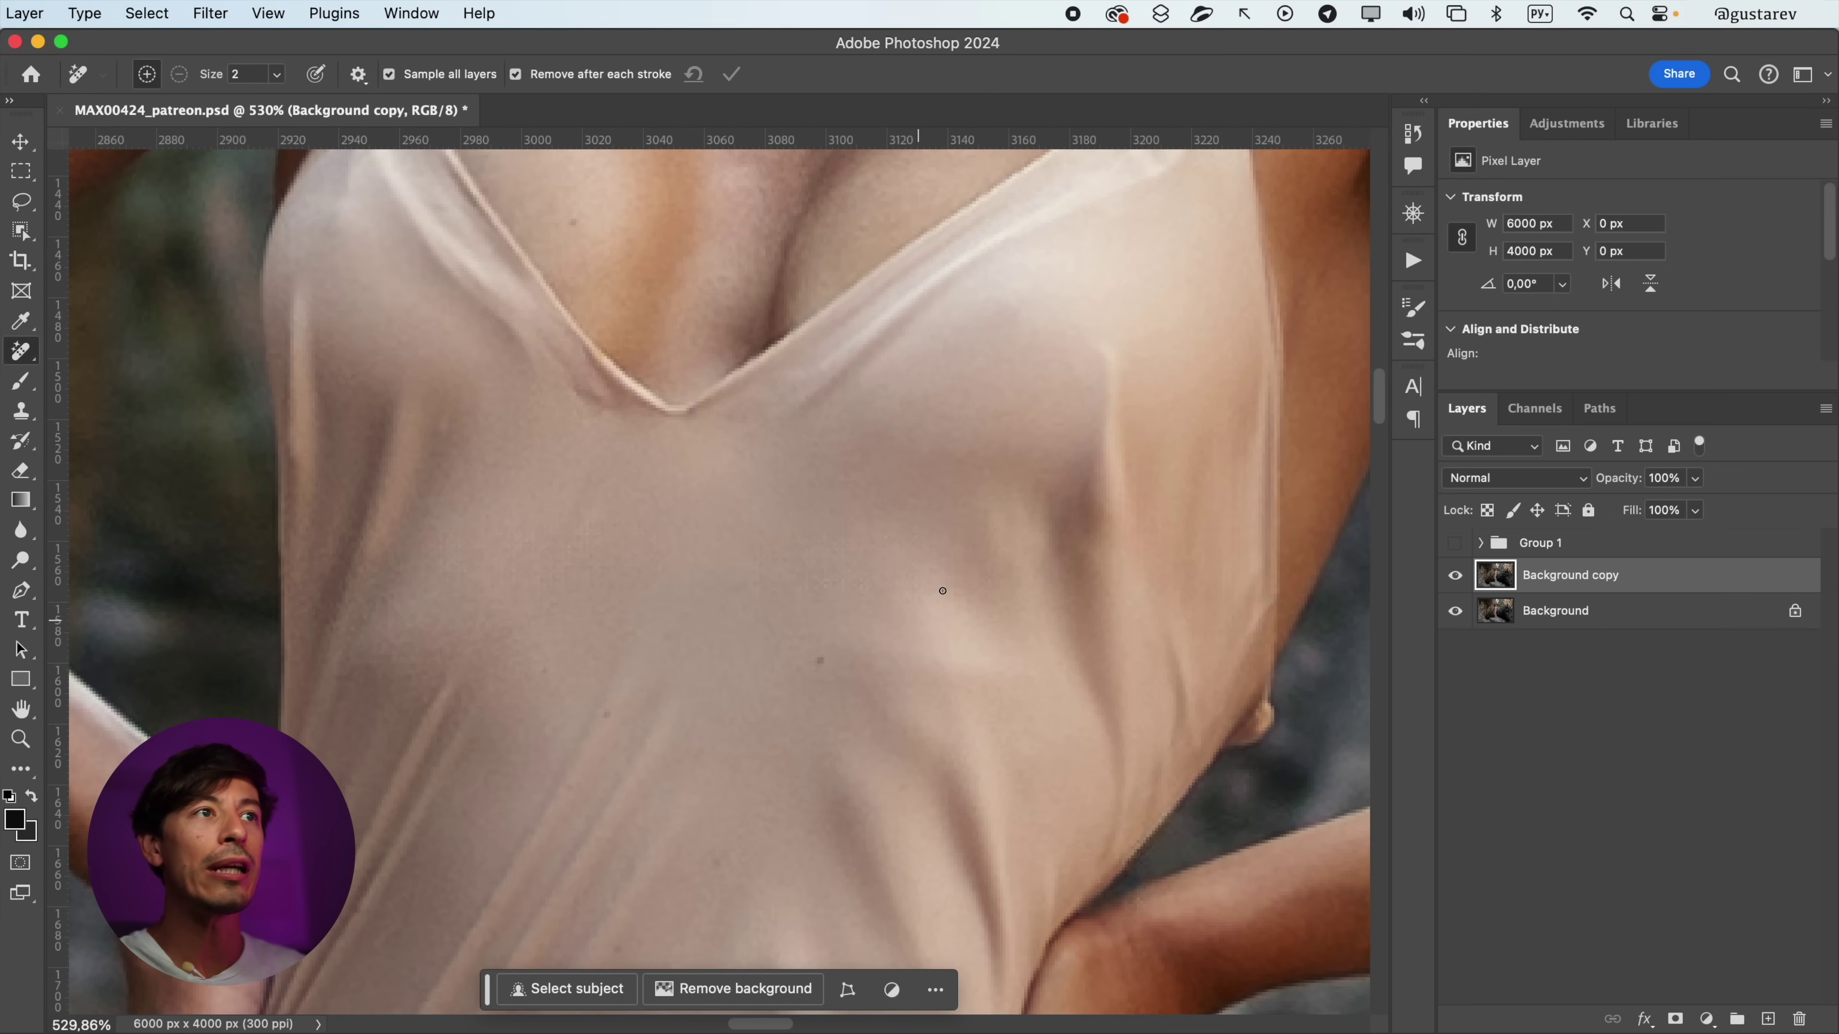
scroll(923, 615, "up", 5)
mouse_move(734, 652)
left_mouse_down()
mouse_move(854, 598)
mouse_move(1006, 481)
mouse_move(1148, 406)
mouse_move(1201, 345)
mouse_move(1192, 299)
mouse_move(861, 514)
left_mouse_up()
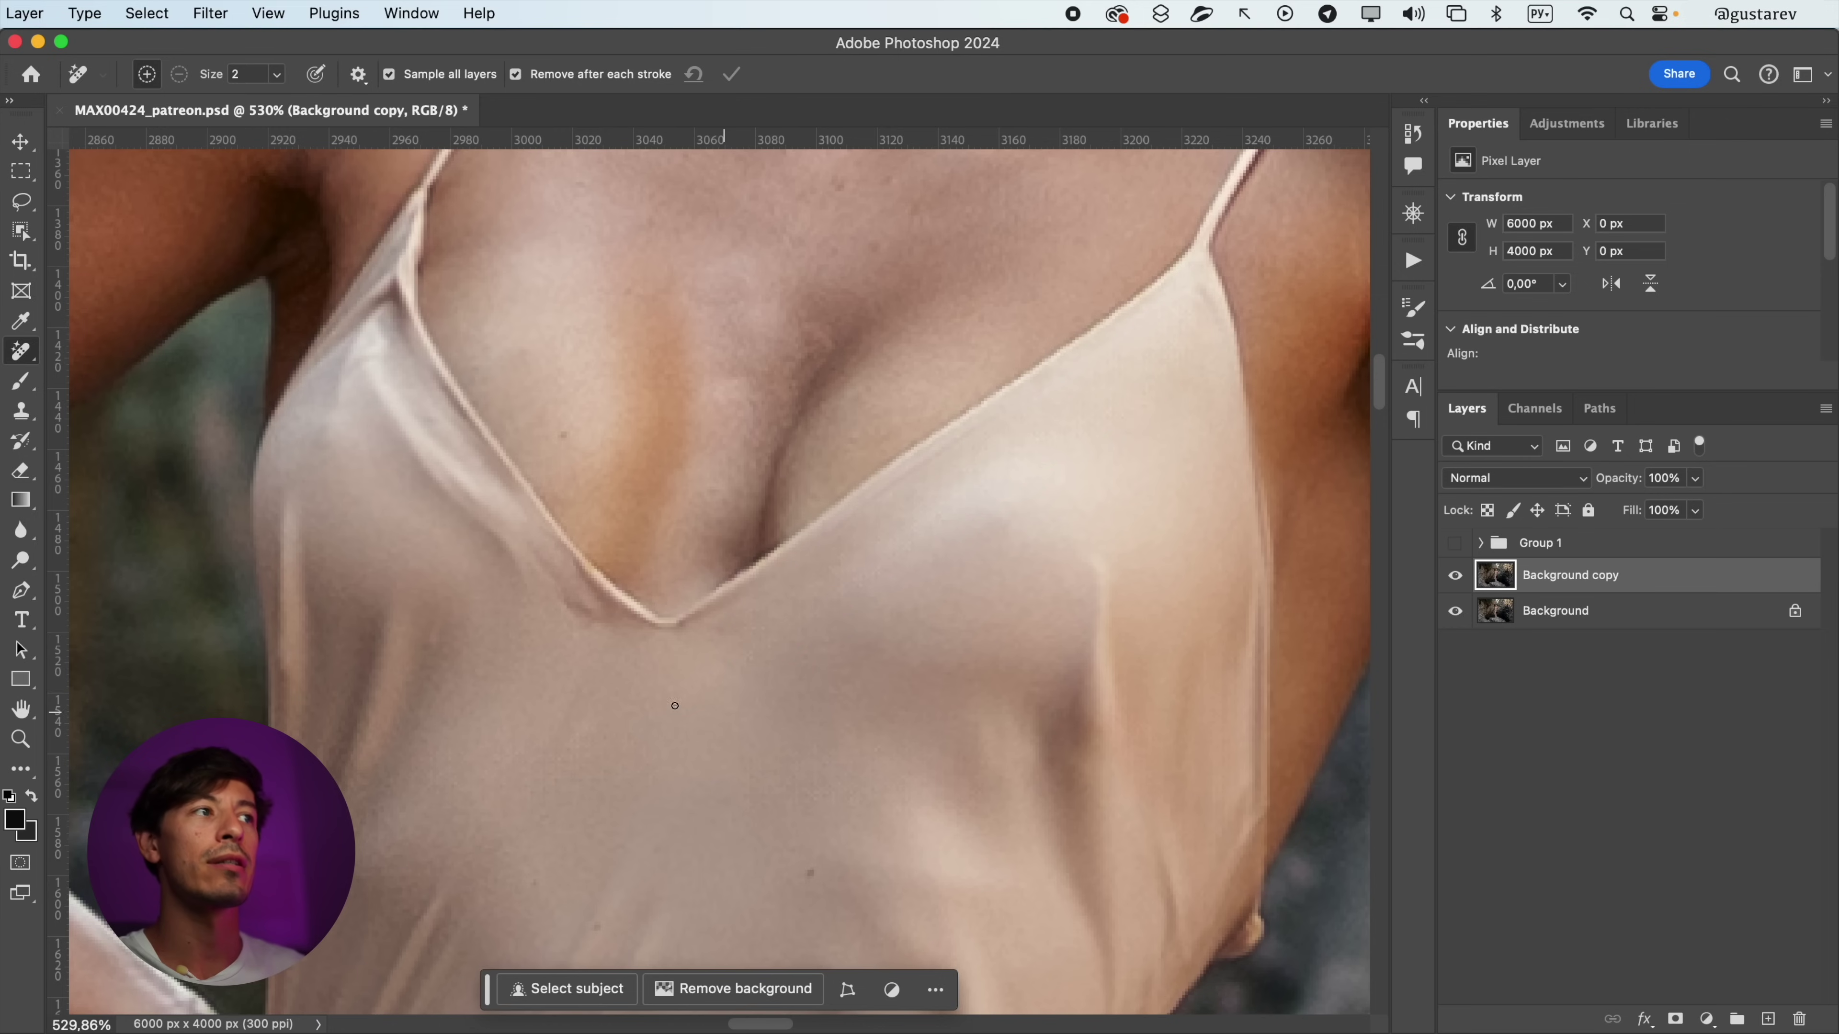
left_click_drag(367, 391, 513, 533)
left_click_drag(547, 612, 652, 634)
scroll(697, 677, "down", 4)
mouse_move(500, 509)
left_mouse_down()
mouse_move(540, 557)
mouse_move(504, 506)
left_mouse_up()
- Paint around the dark vertical fold below the bust near the dress's side with the Remove Tool
key("space")
left_click_drag(621, 805, 734, 669)
mouse_move(835, 771)
left_mouse_down()
mouse_move(666, 650)
mouse_move(654, 665)
left_mouse_up()
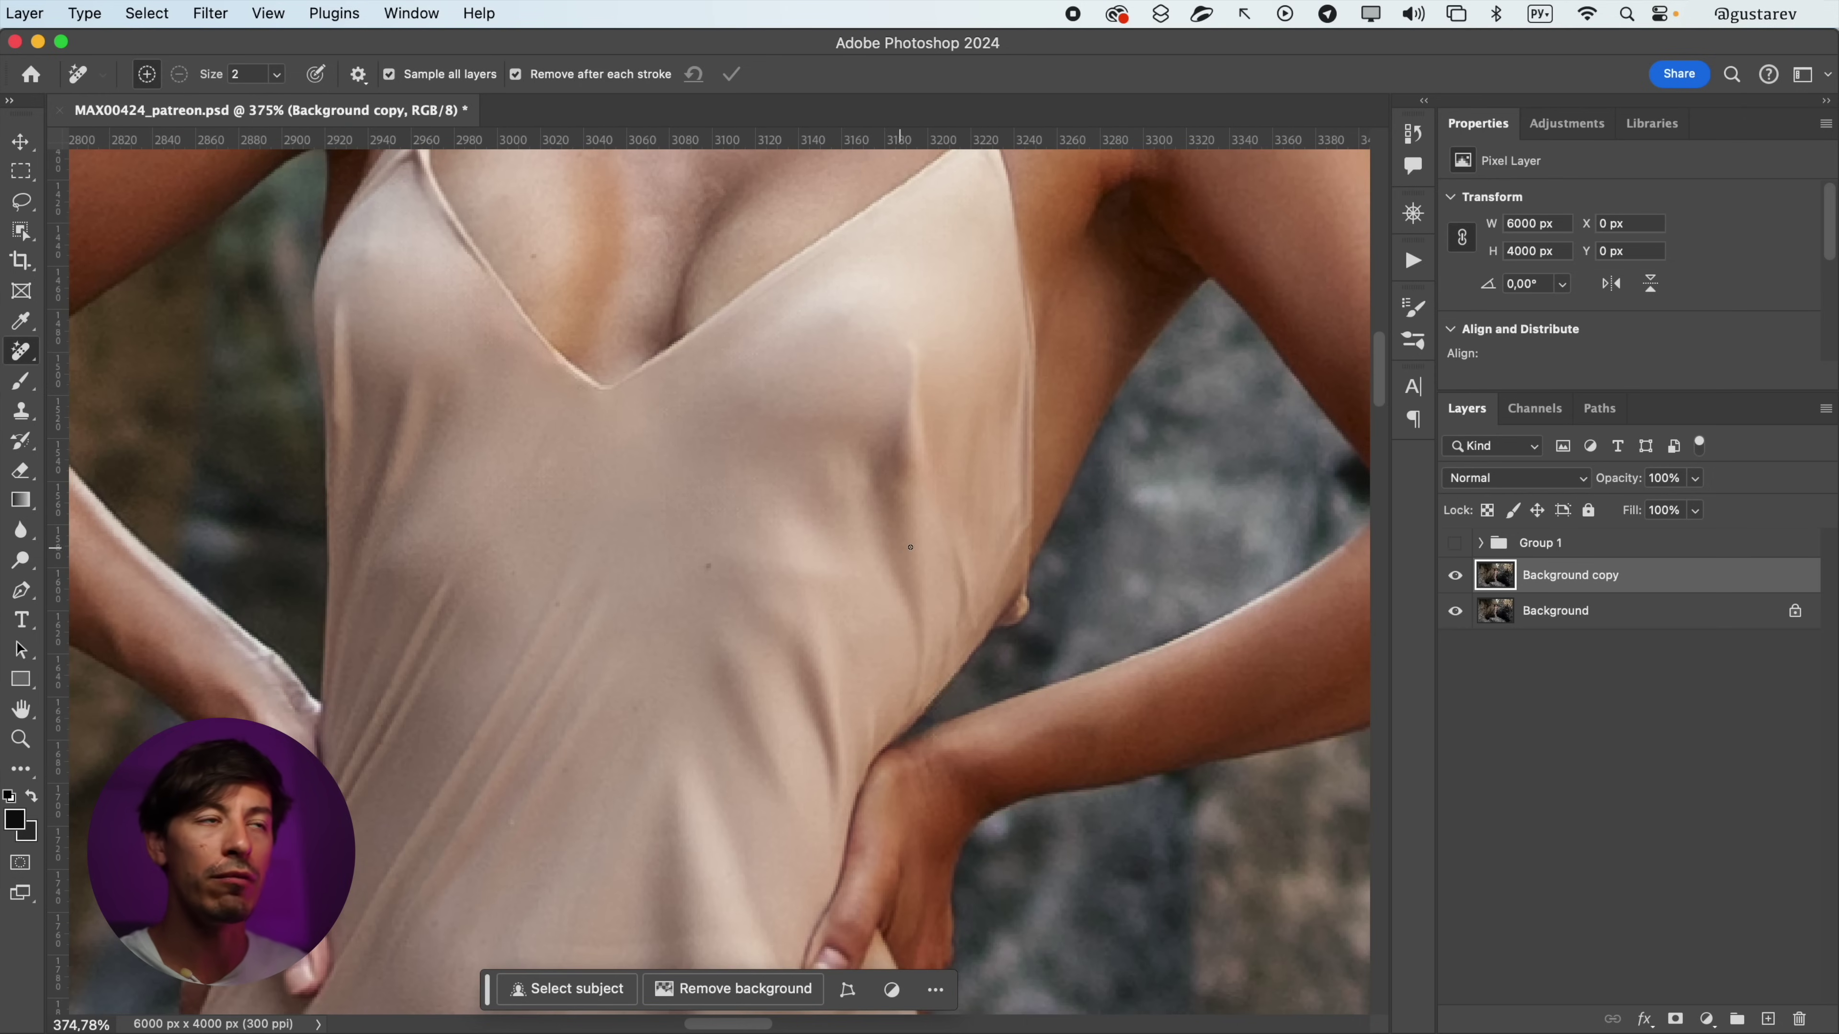
mouse_move(882, 480)
left_mouse_down()
mouse_move(855, 552)
mouse_move(891, 477)
mouse_move(905, 590)
left_mouse_up()
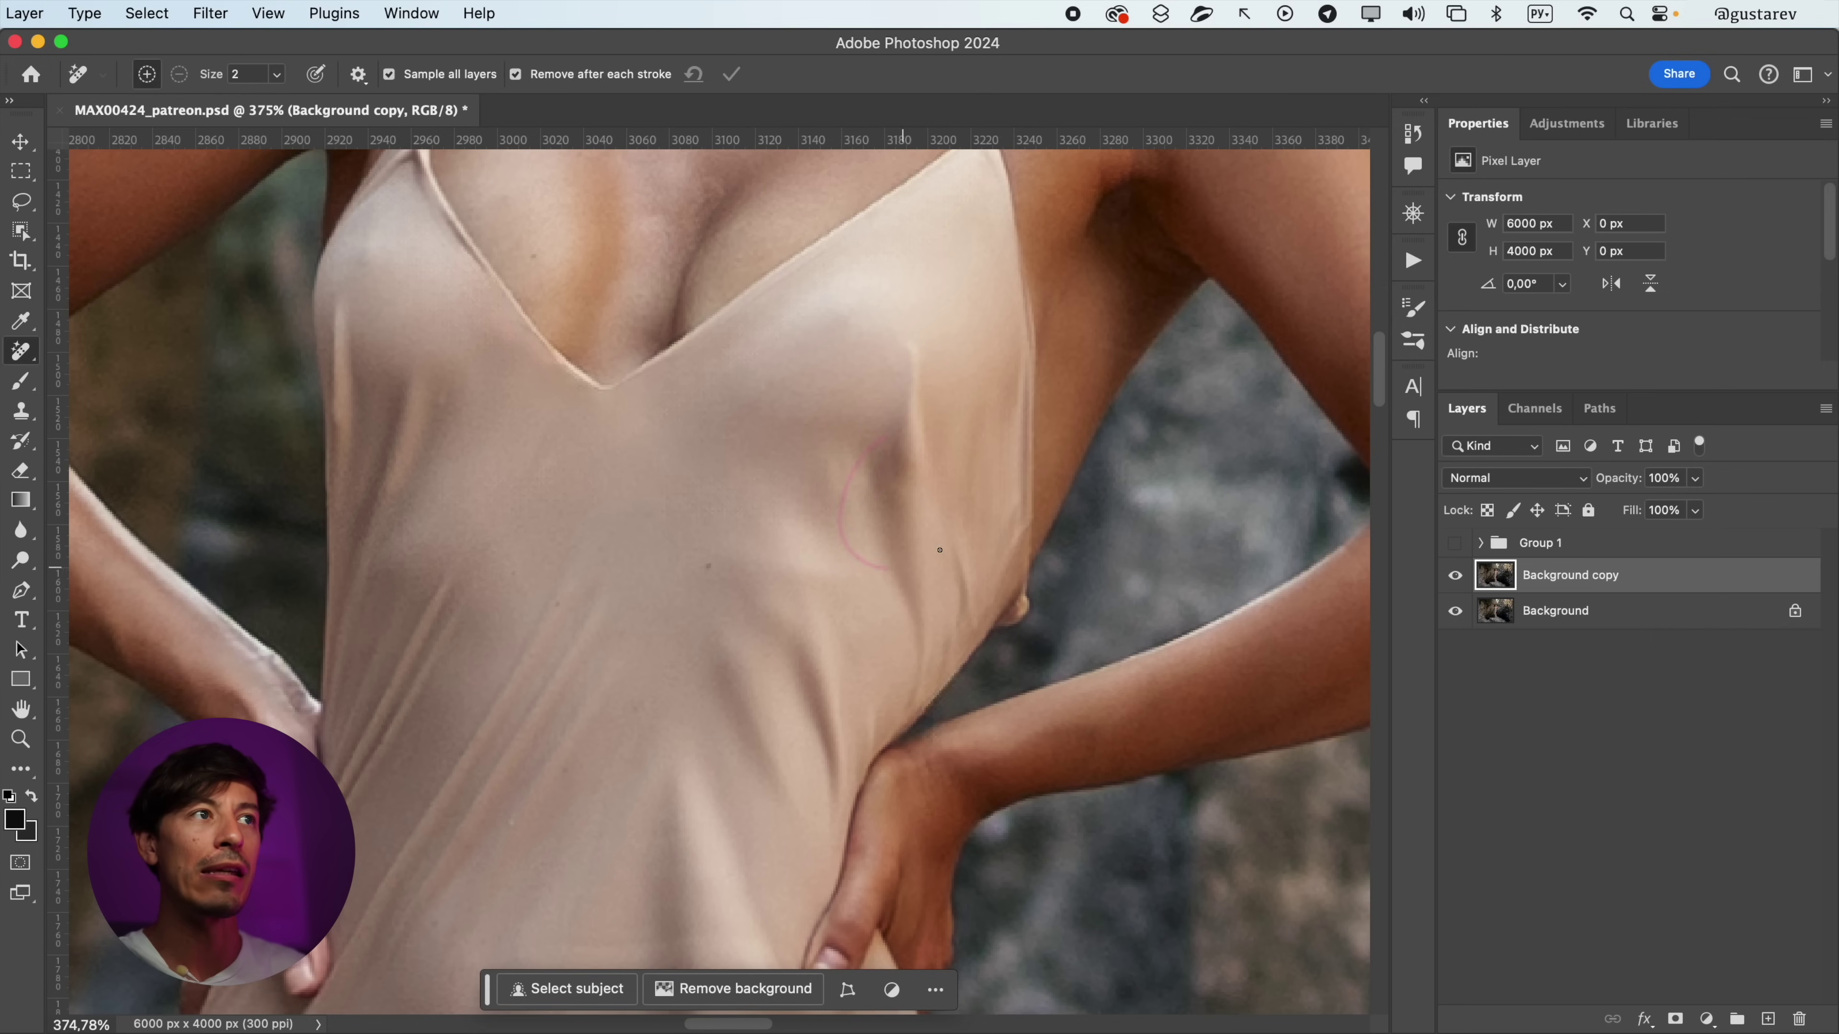
mouse_move(887, 440)
left_mouse_down()
mouse_move(850, 545)
mouse_move(901, 535)
left_mouse_up()
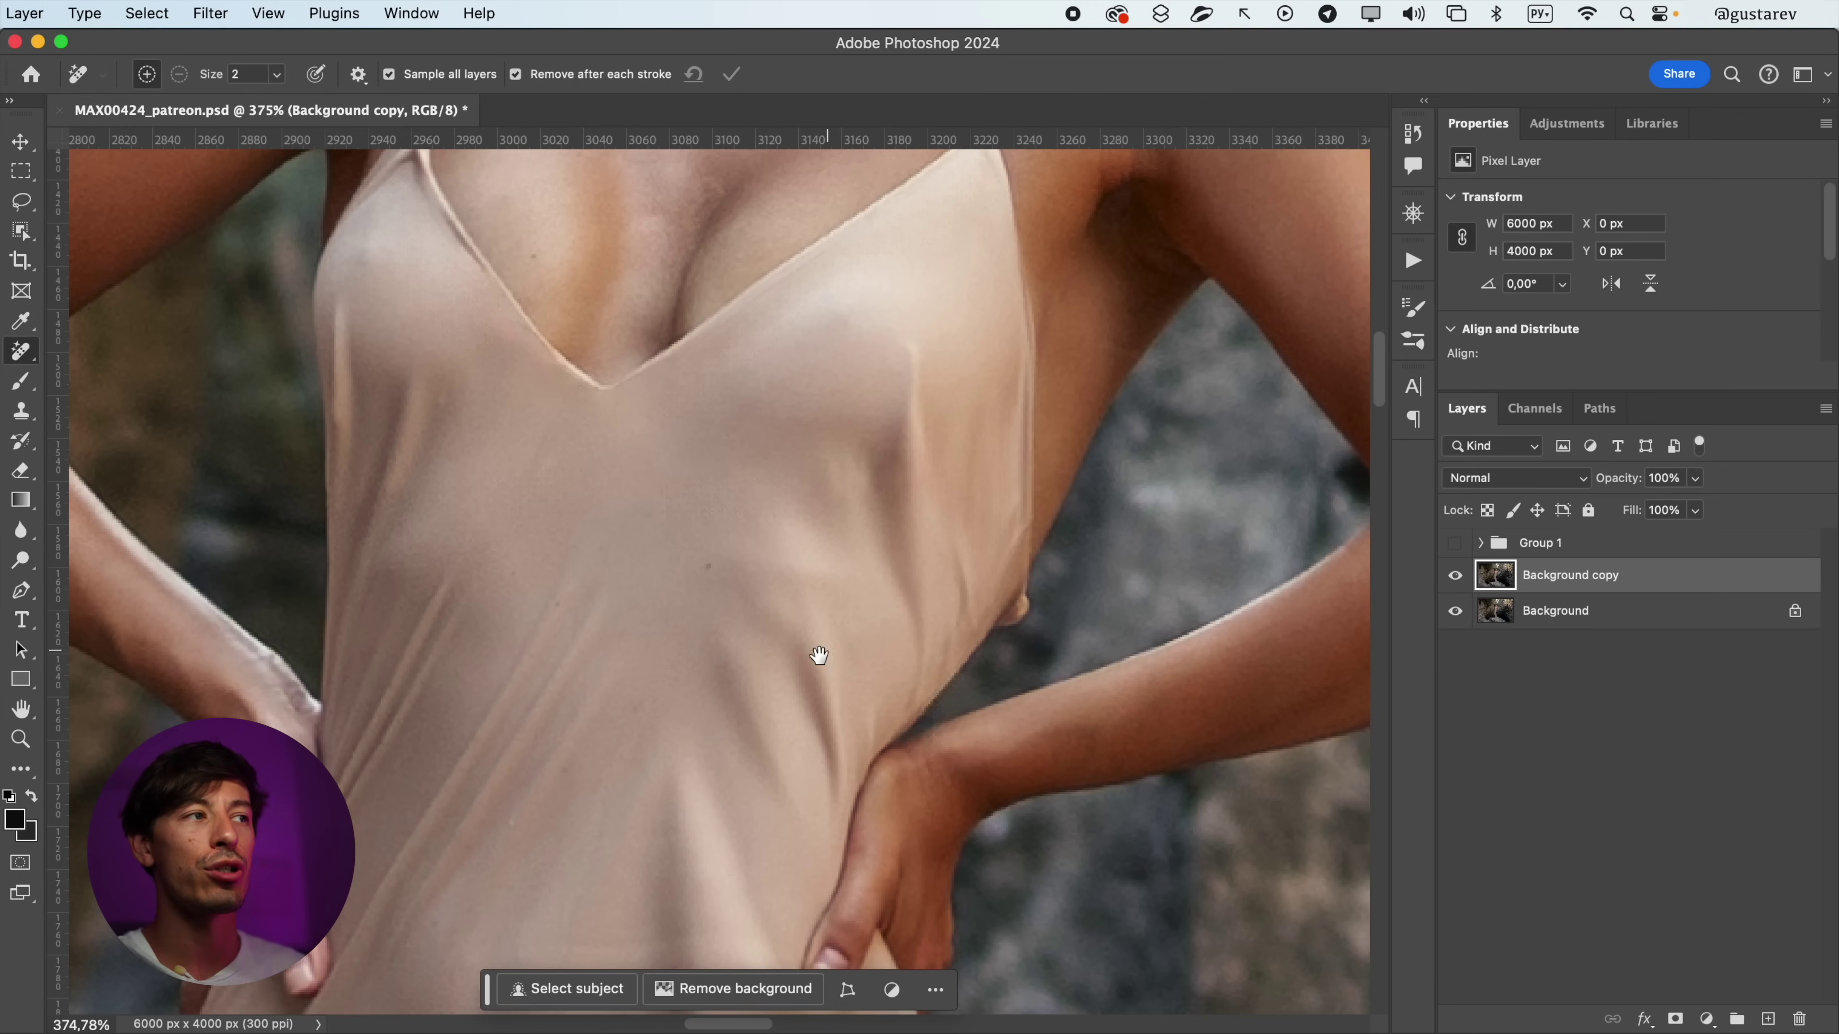
- Remove the thin folds on the abdomen and the fine wrinkles on the hip beside the large diagonal fold
scroll(821, 657, "down", 5)
scroll(821, 657, "left", 3)
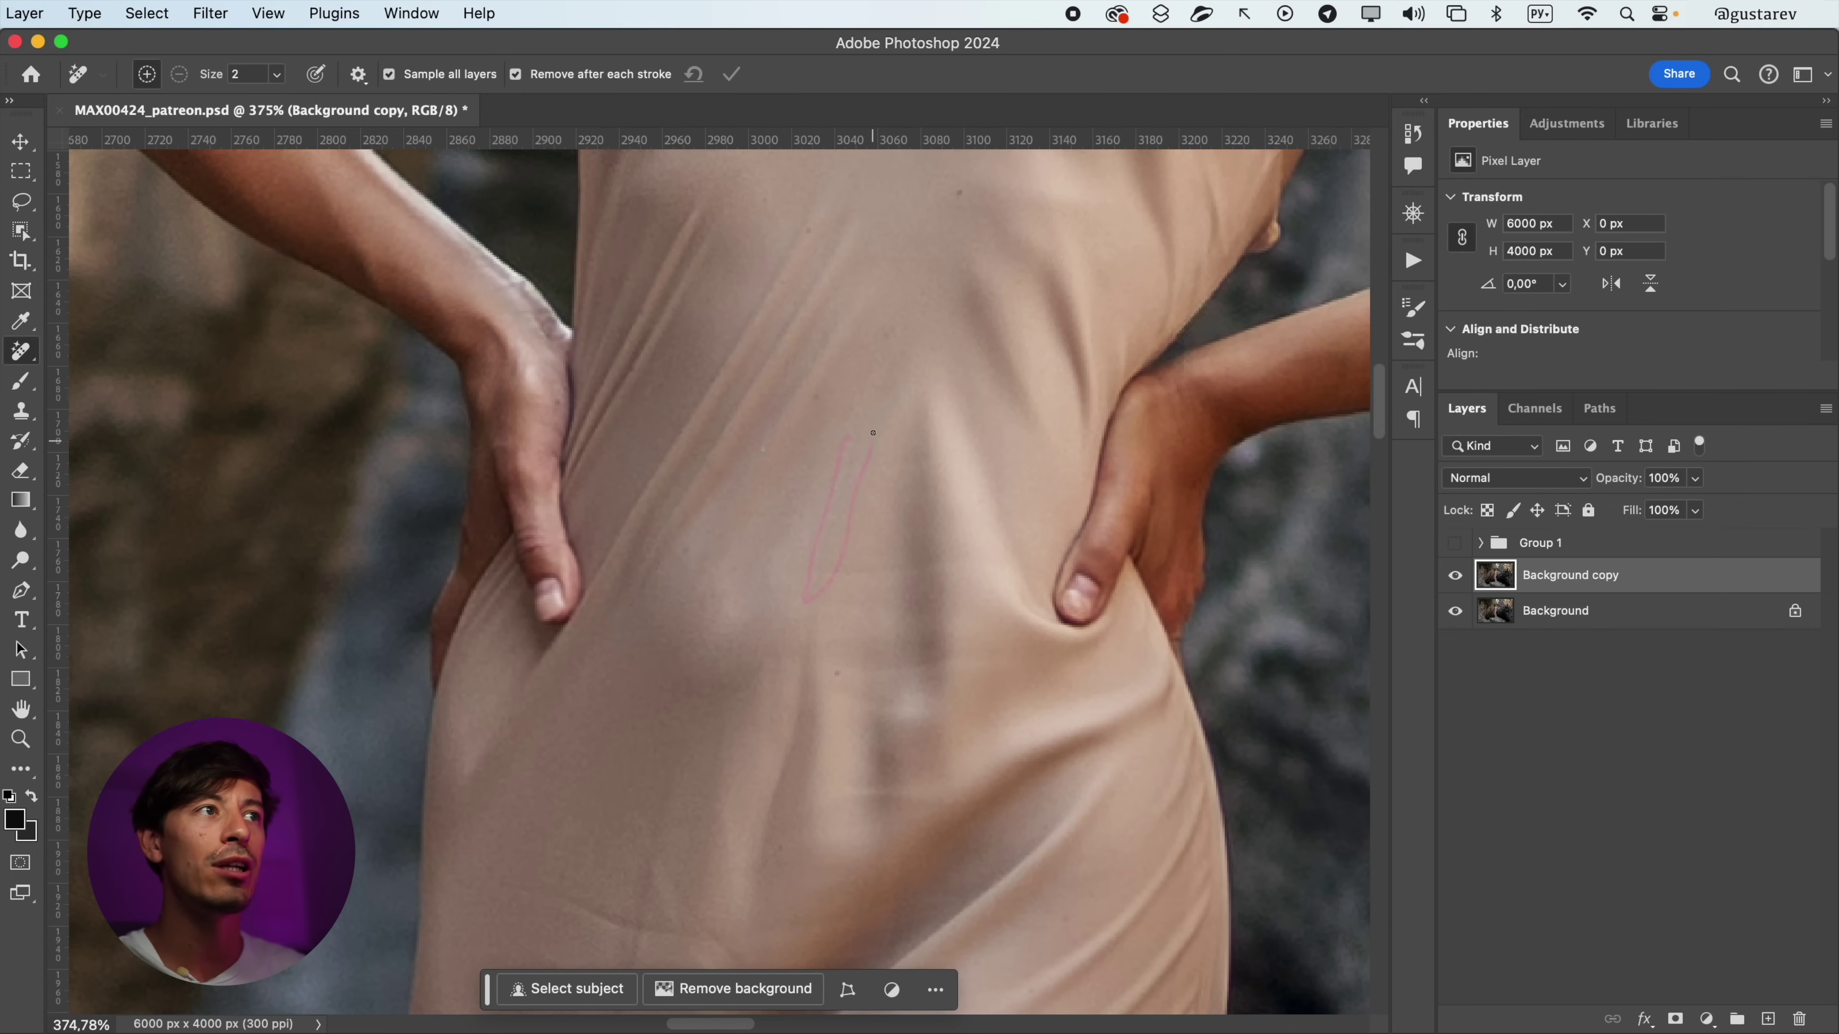
scroll(923, 534, "down", 10)
scroll(924, 534, "left", 4)
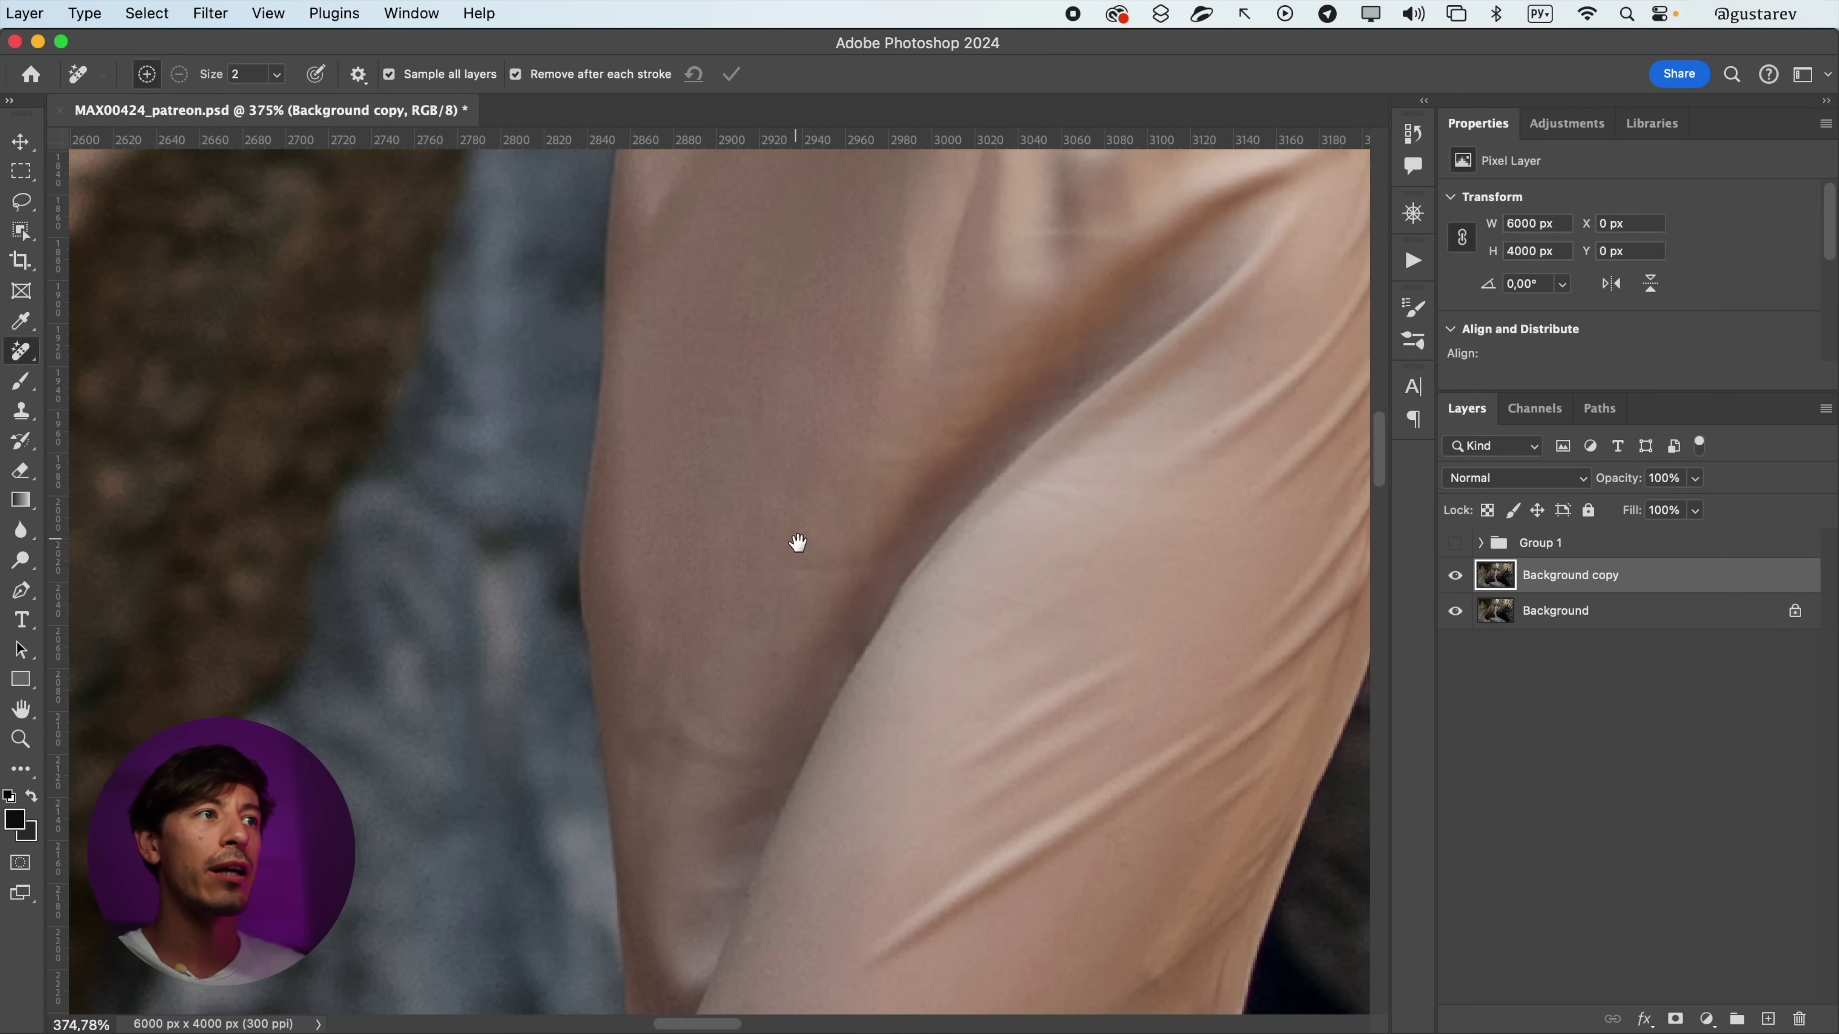
left_click_drag(841, 460, 757, 643)
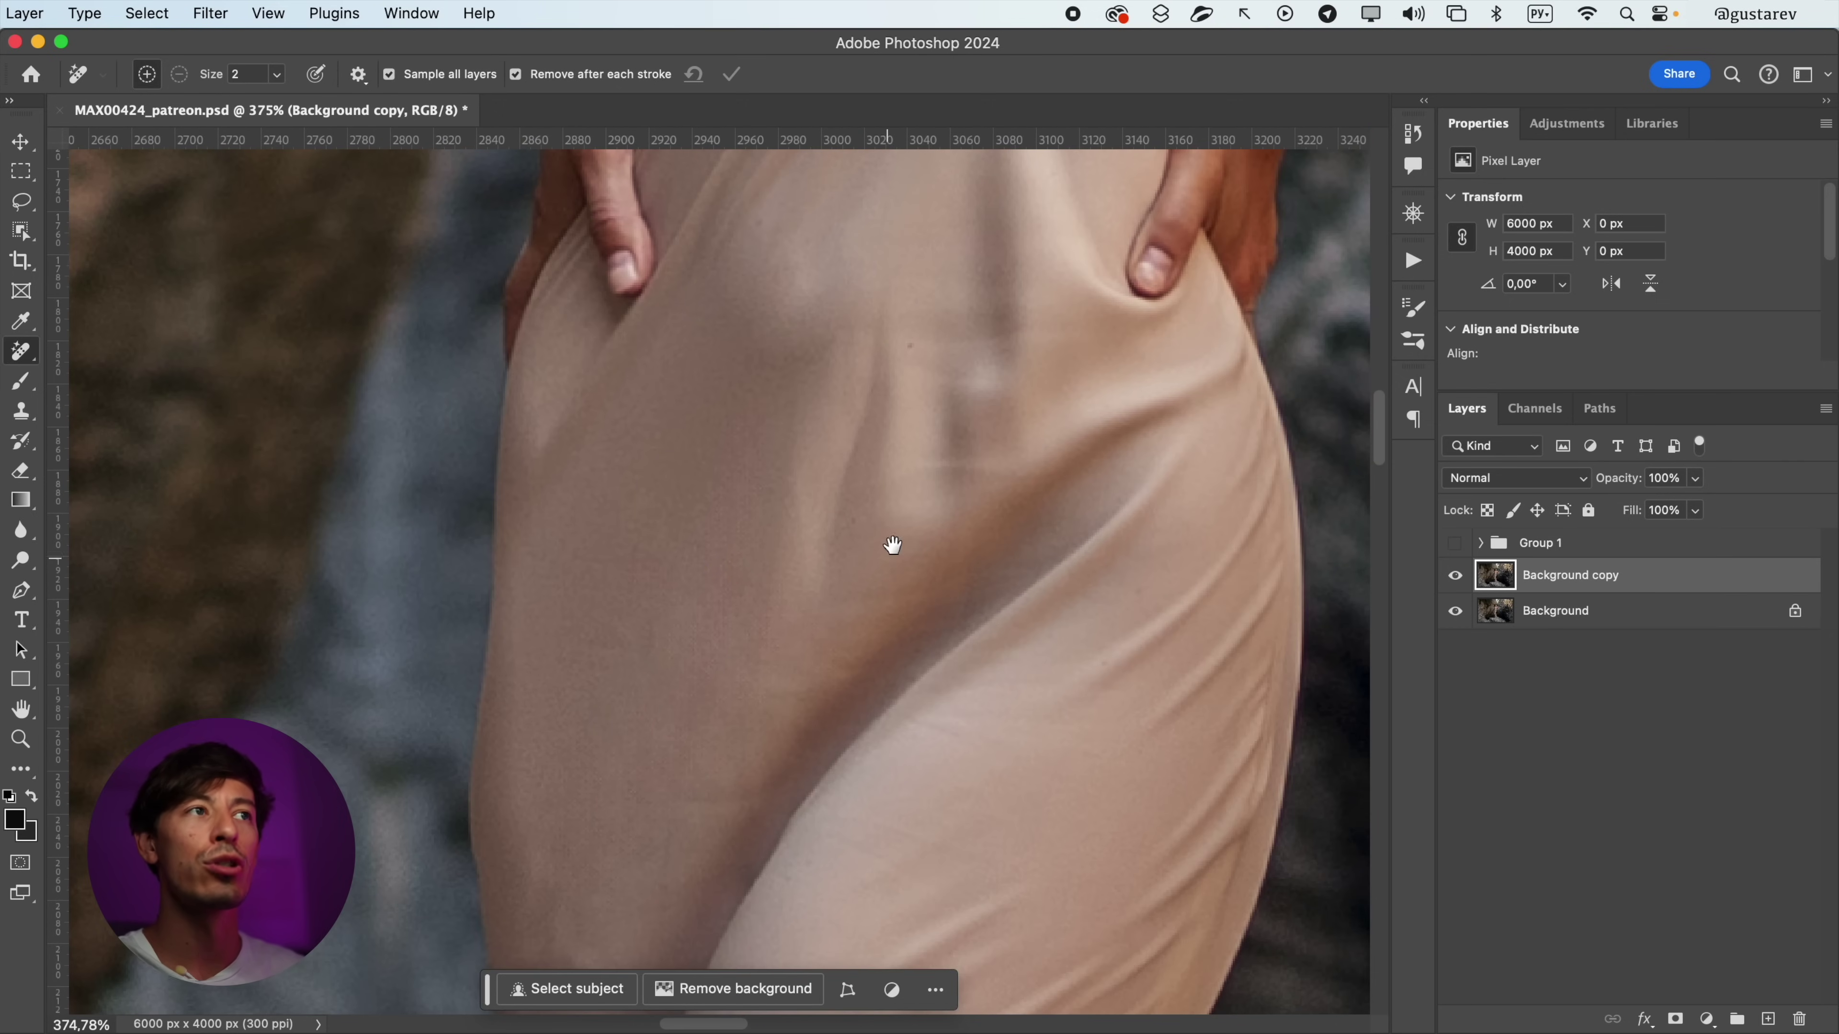
- Clean up the remaining faint creases beside the diagonal fold and down the thigh of the dress
left_click_drag(816, 681, 883, 522)
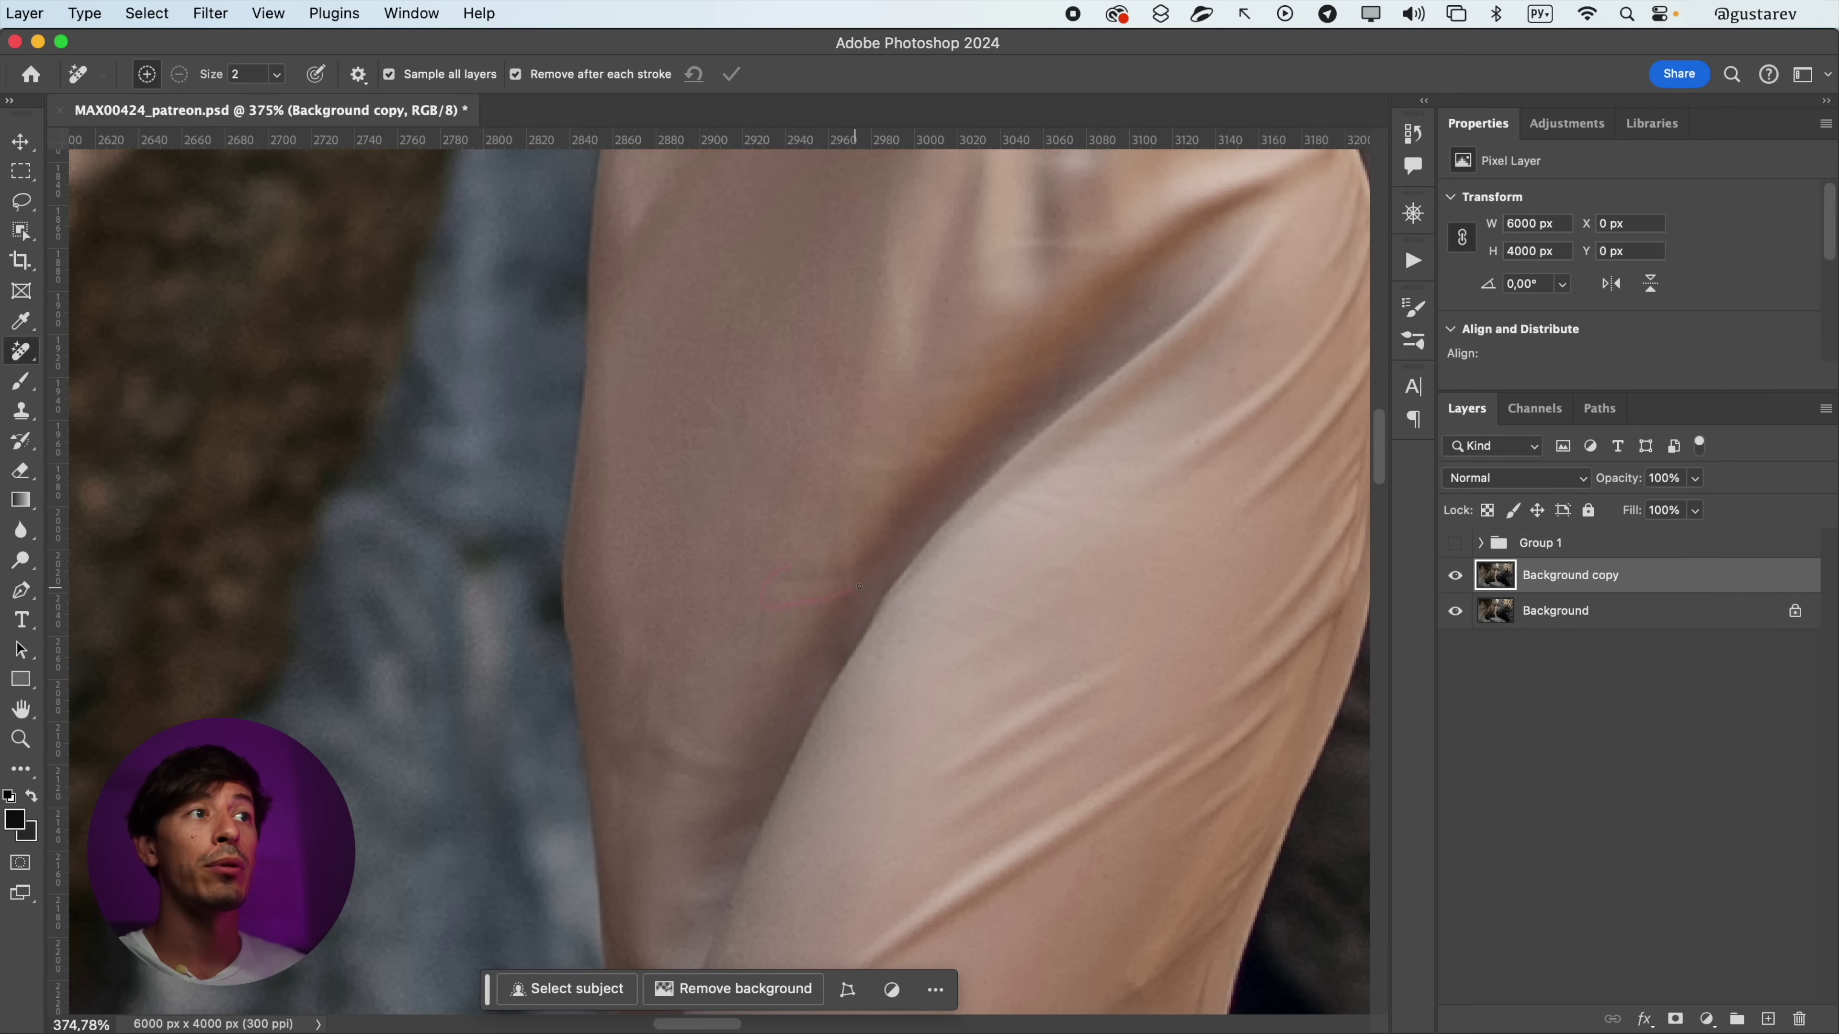
scroll(809, 689, "right", 3)
scroll(808, 690, "down", 2)
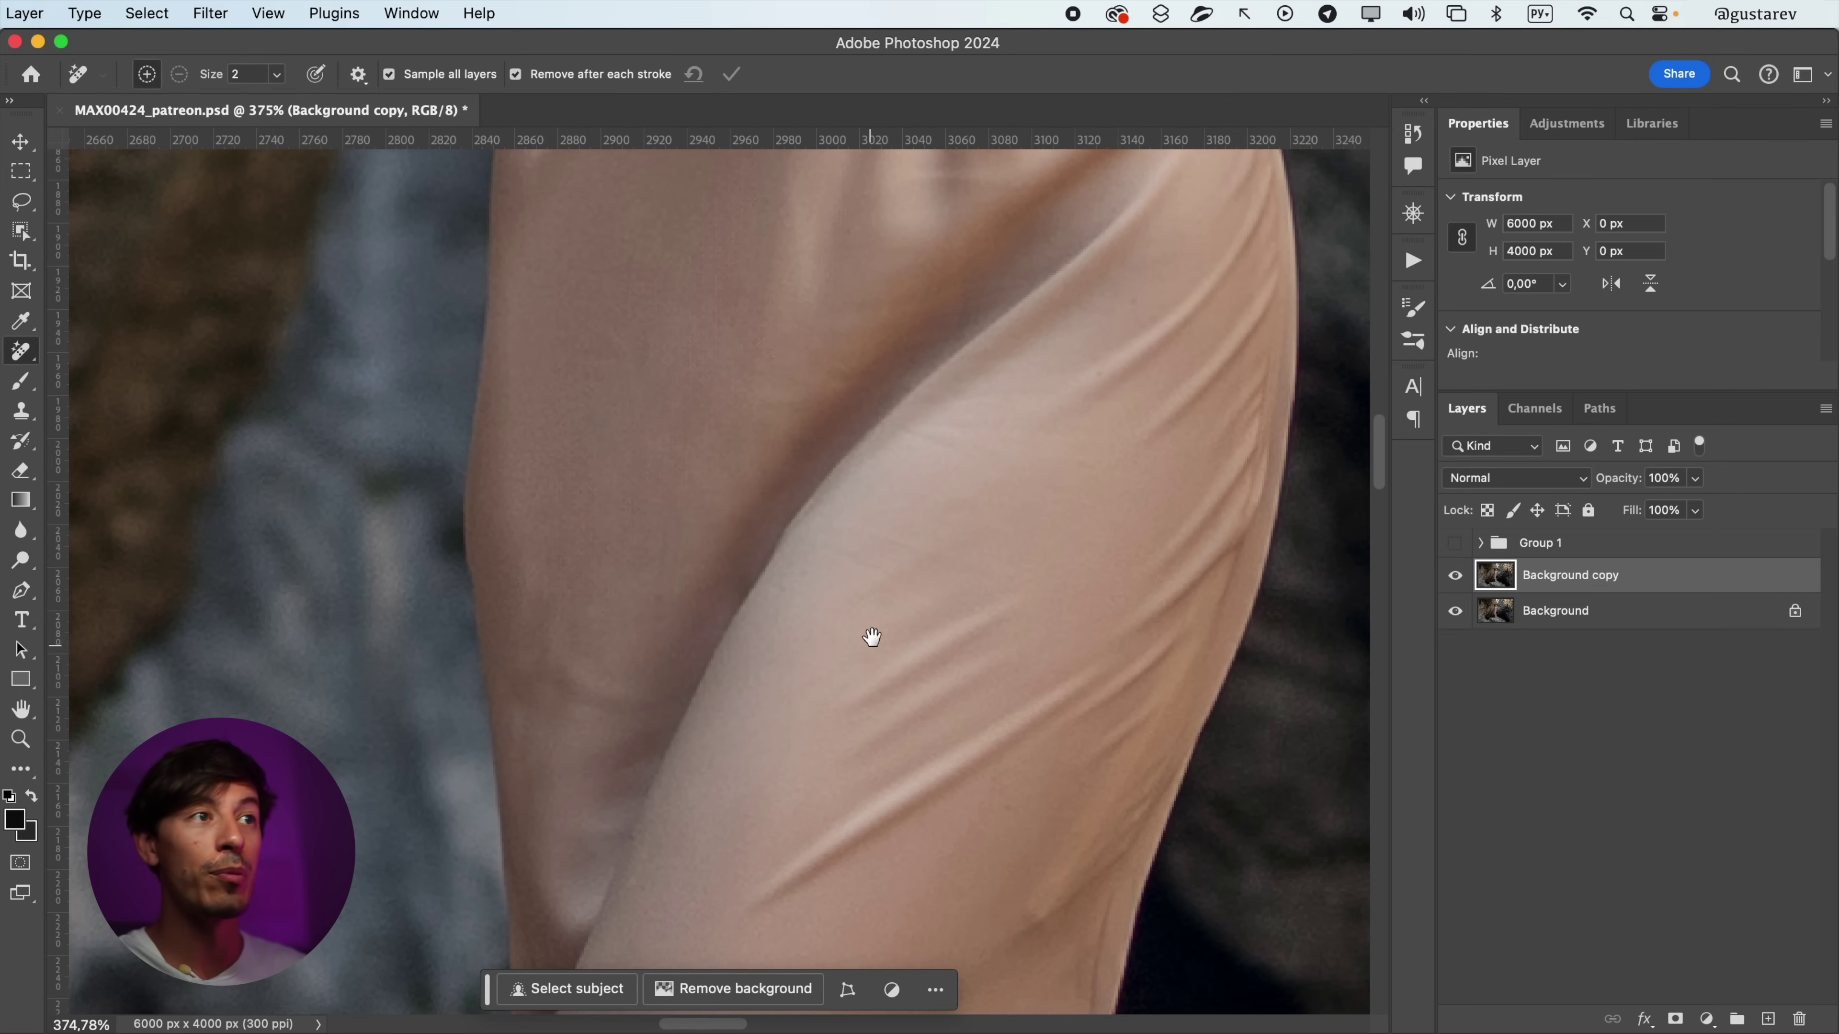
scroll(882, 657, "right", 3)
scroll(883, 657, "down", 3)
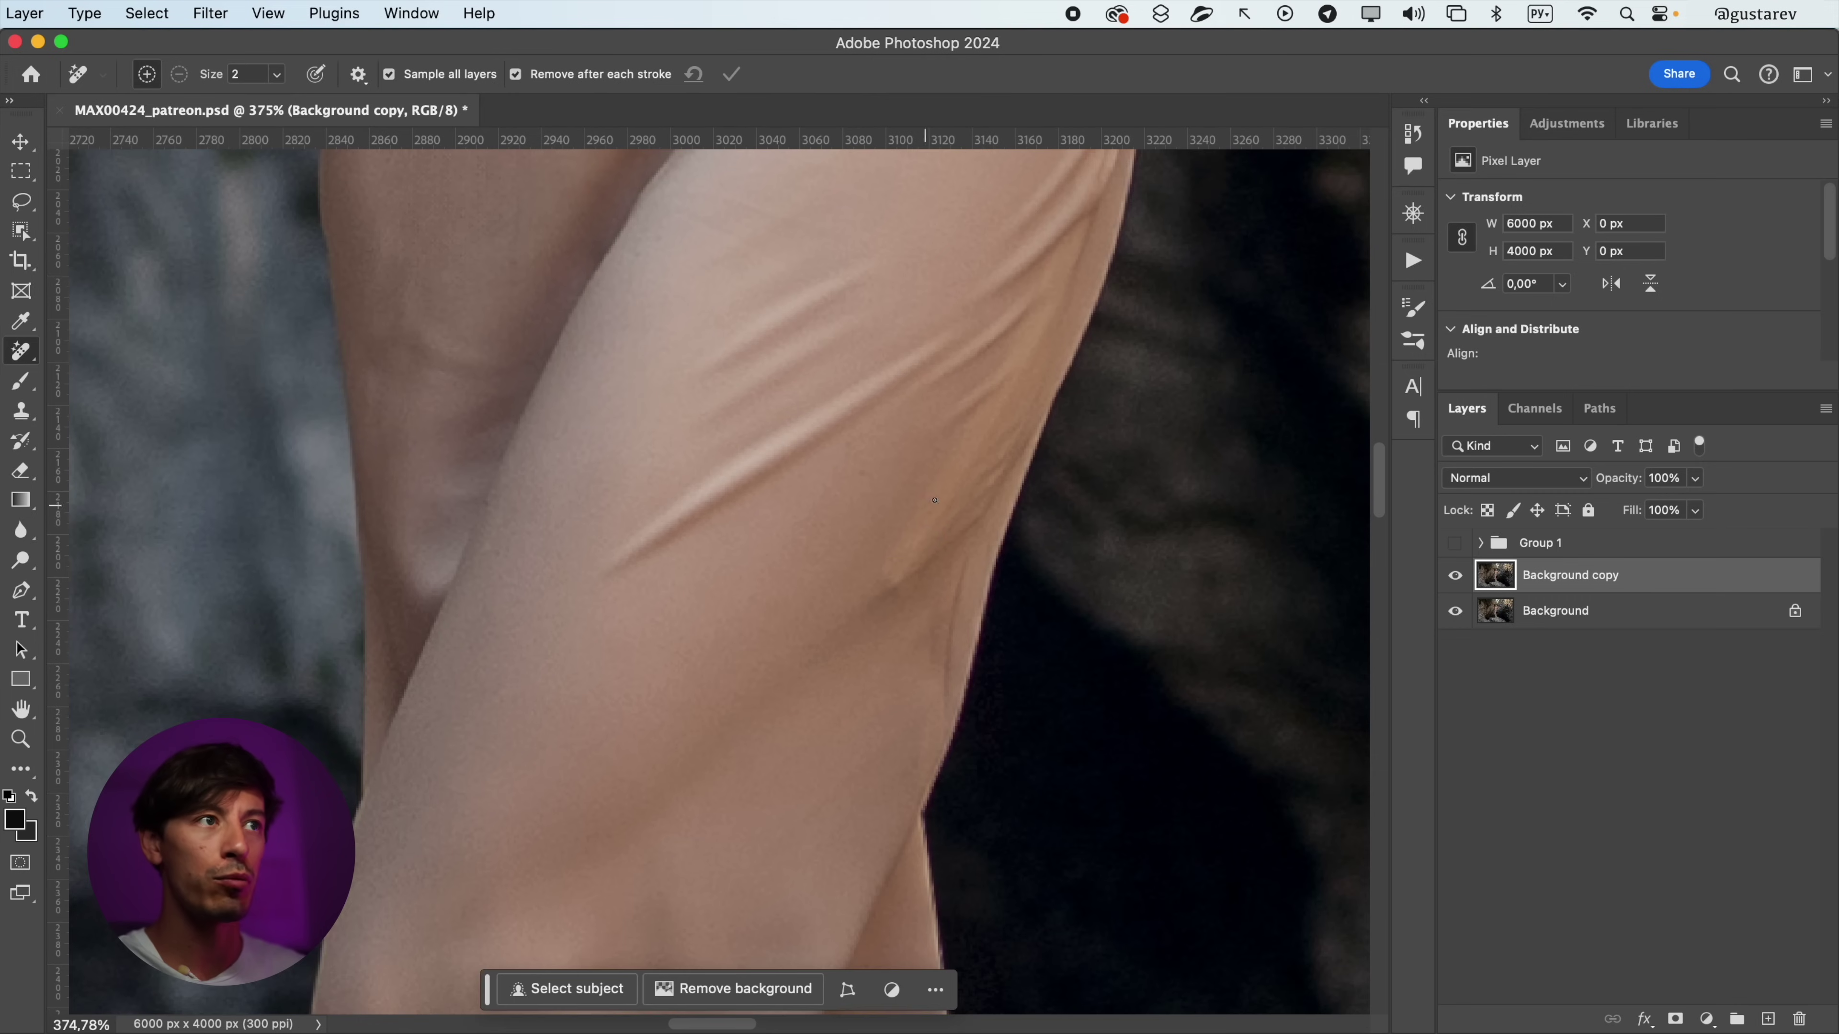
scroll(844, 601, "down", 8)
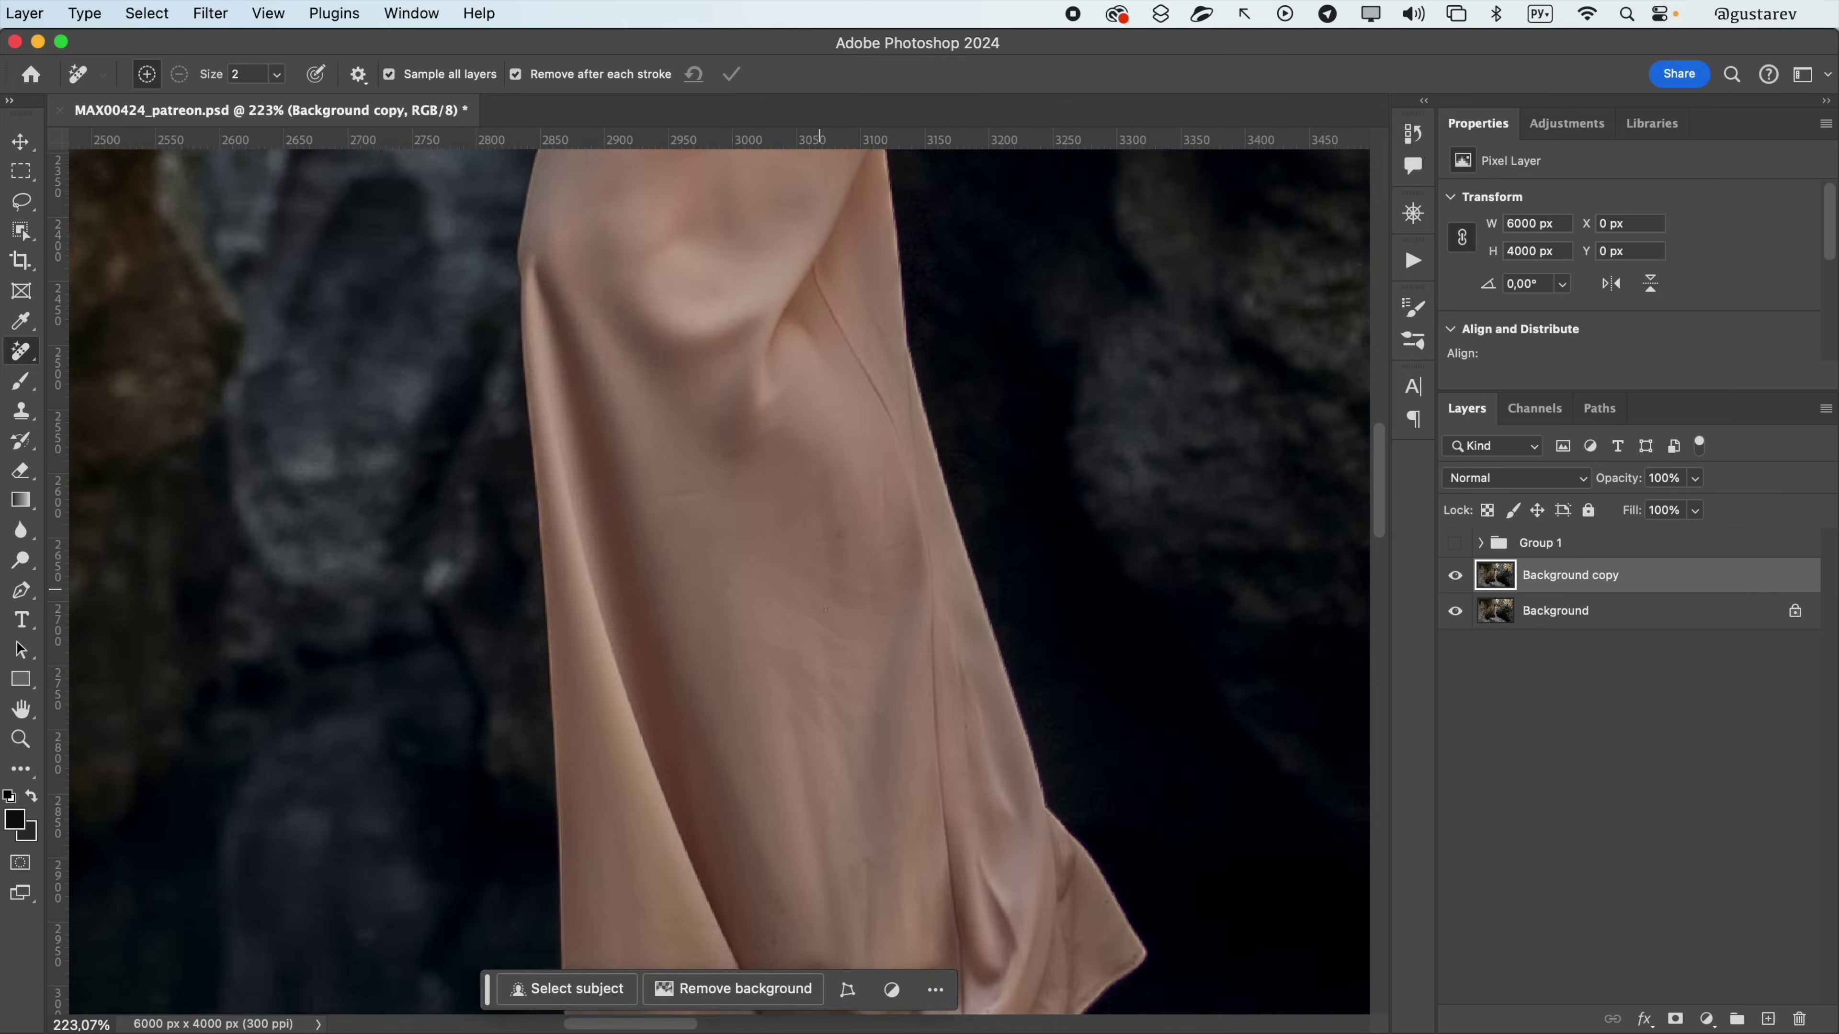
- Remove the small specks and faint creases on the lower part of the dress near the hem
scroll(833, 580, "up", 4)
scroll(878, 571, "down", 3)
scroll(1007, 660, "up", 3)
left_click_drag(1024, 712, 1031, 692)
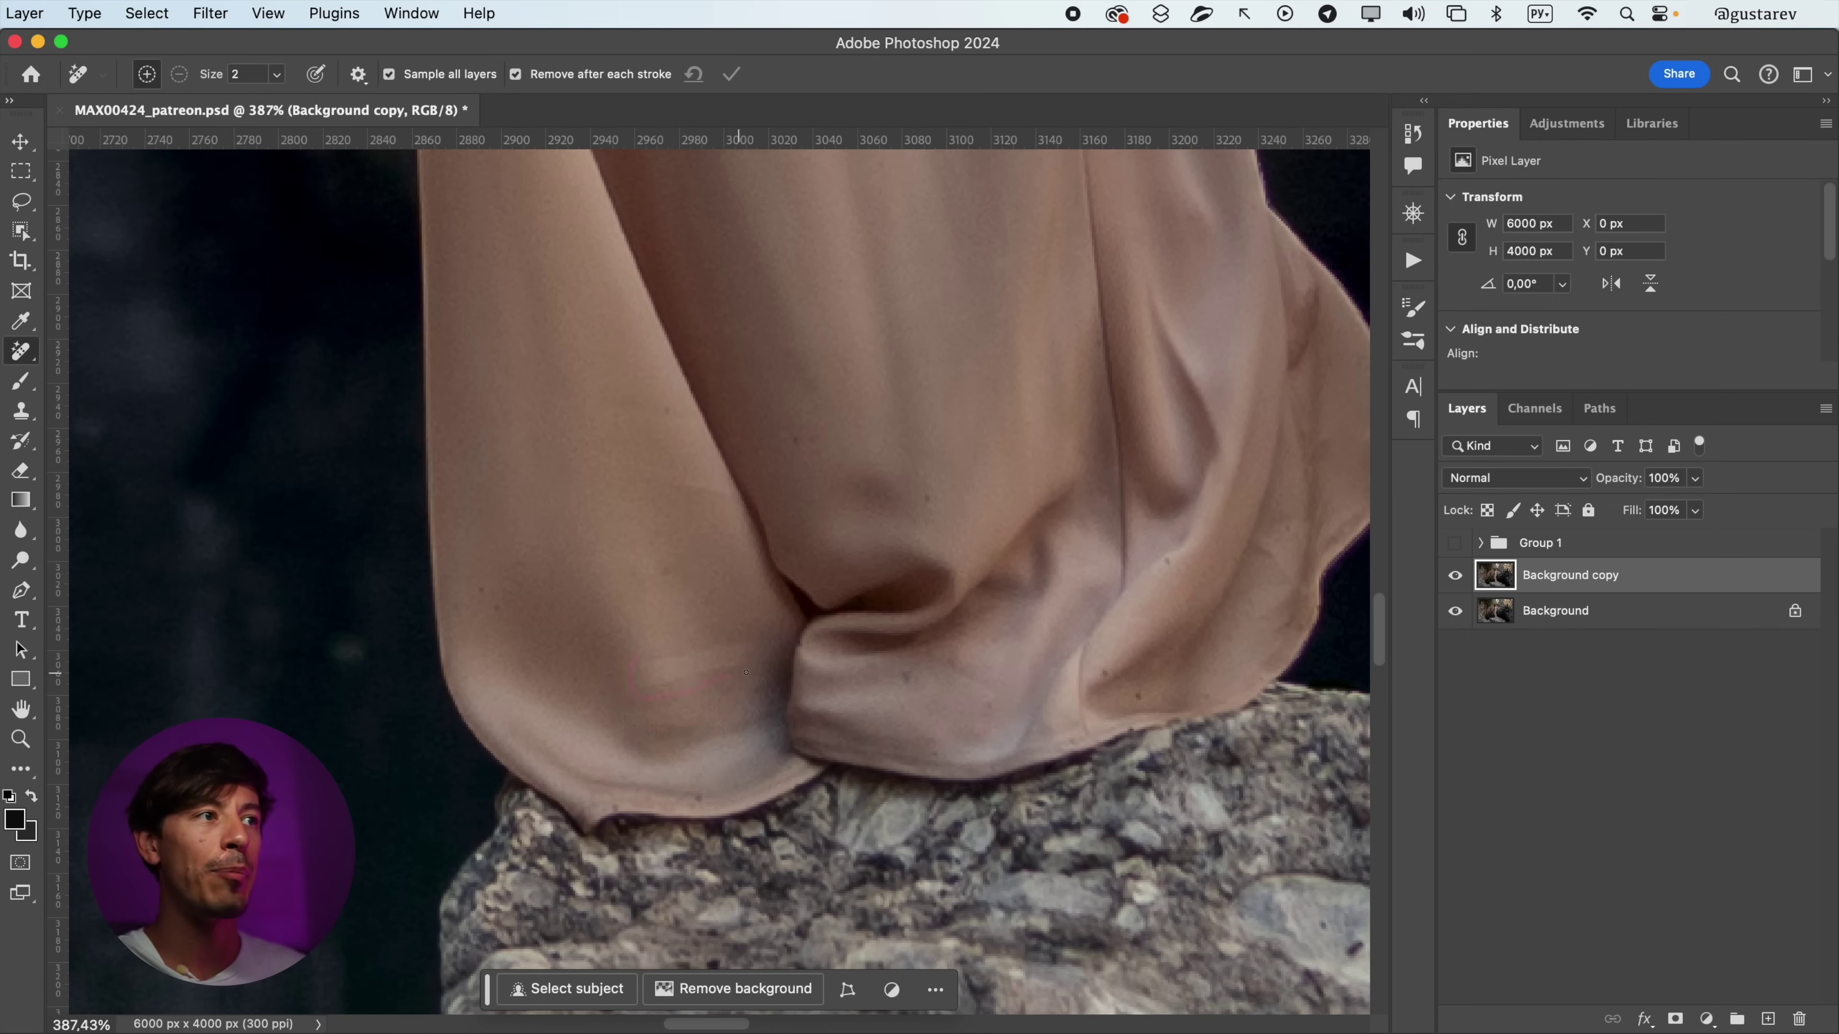
left_click_drag(643, 667, 646, 664)
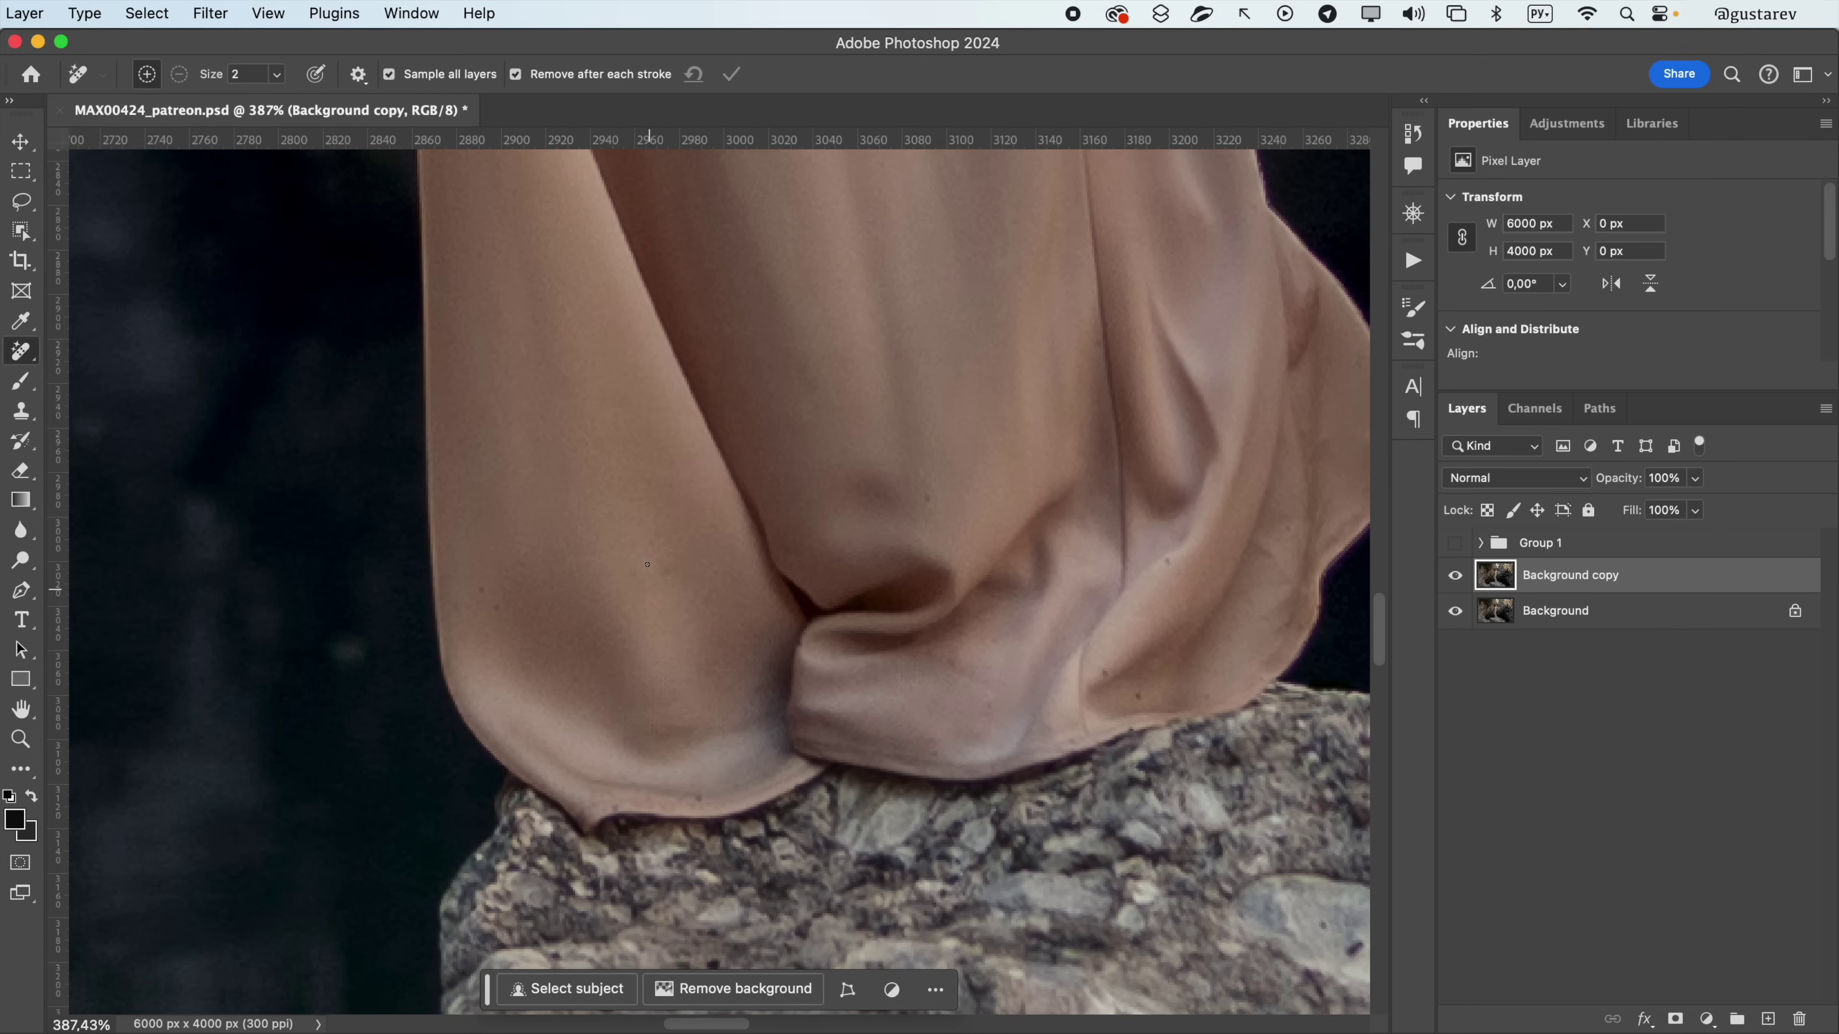
- Examine the dress from hem to neckline for leftover flaws and compare the Background copy layer with the original photo
left_click_drag(1314, 384, 930, 568)
left_click_drag(931, 724, 869, 956)
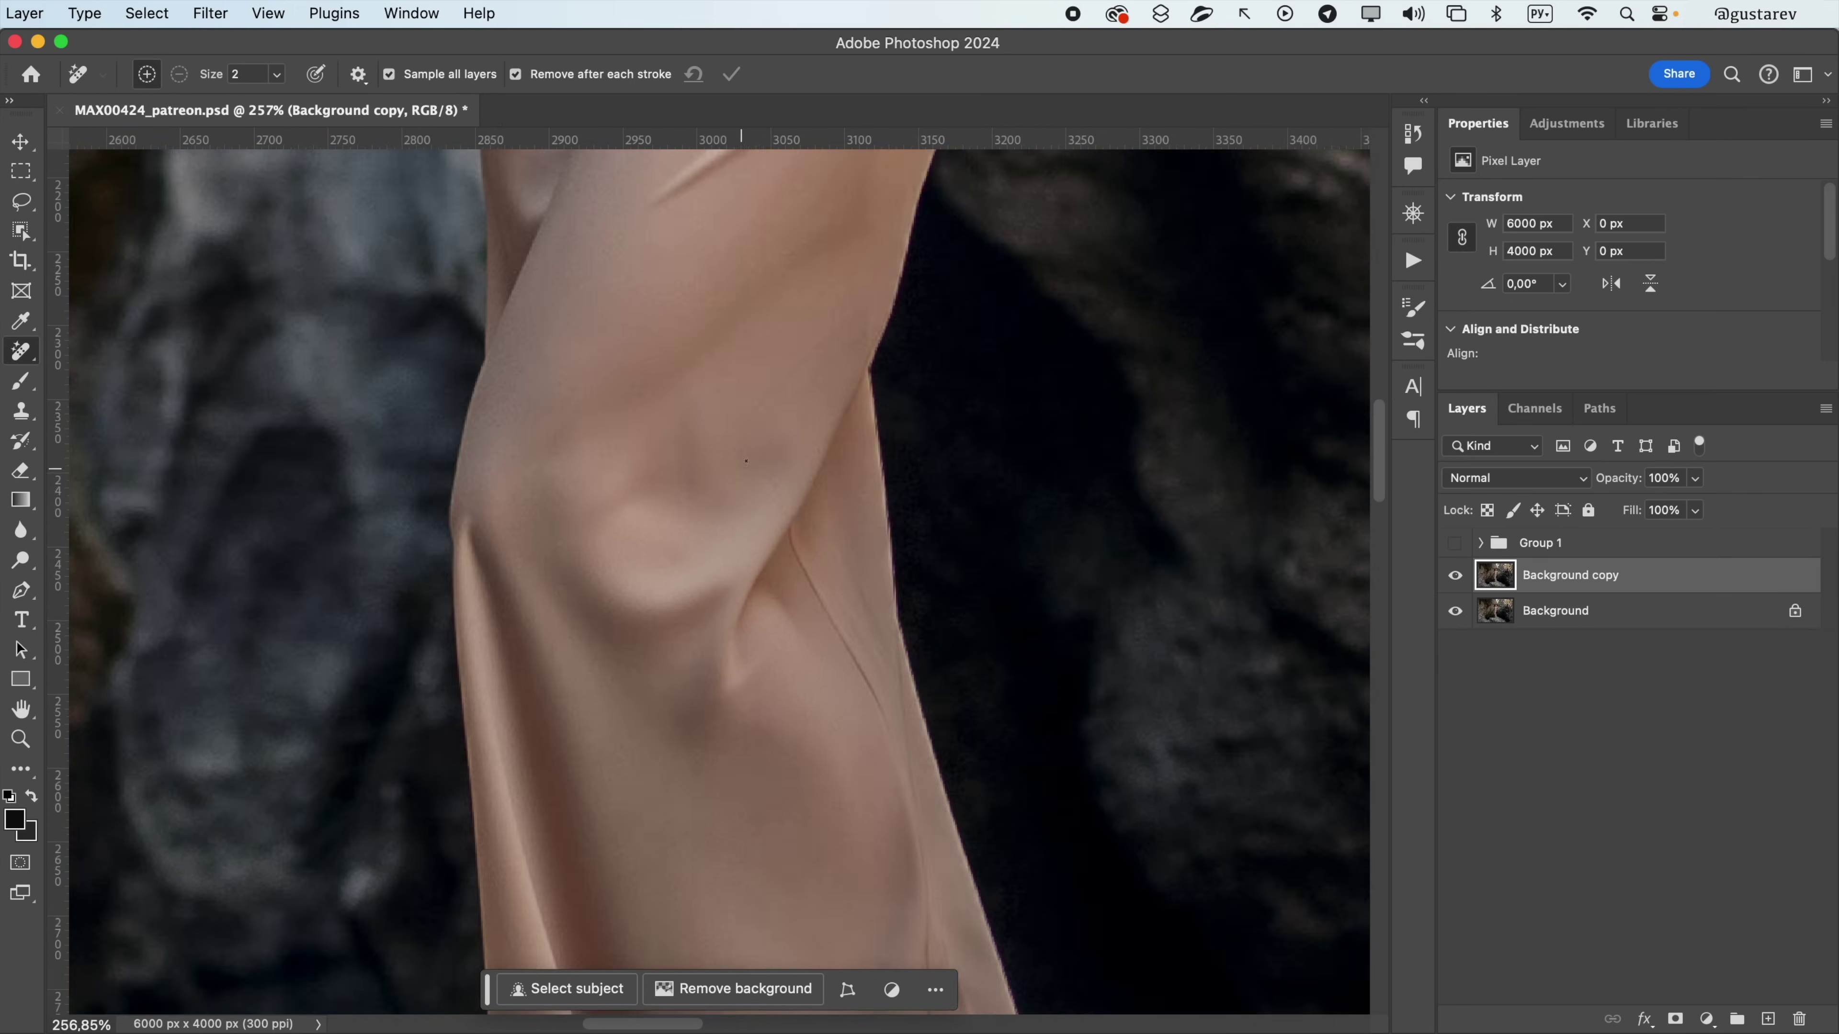
scroll(745, 461, "down", 4)
scroll(895, 624, "up", 4)
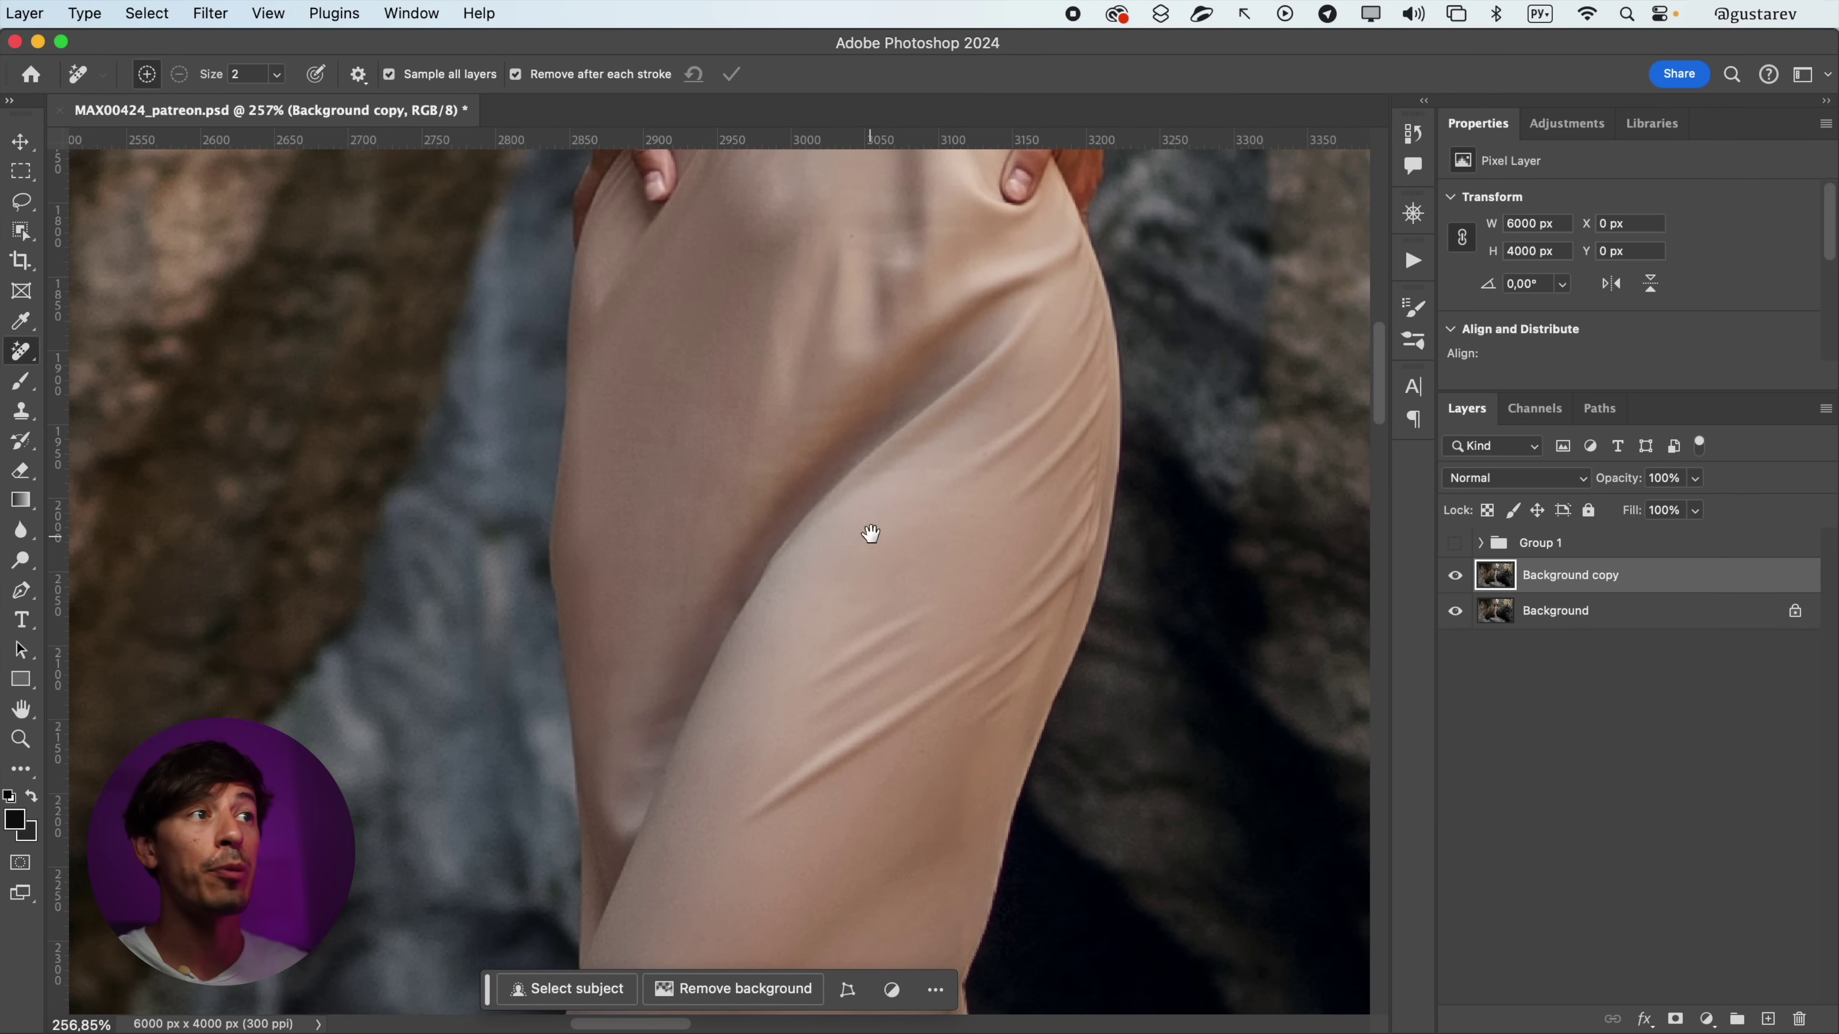
scroll(871, 534, "up", 3)
scroll(853, 670, "up", 4)
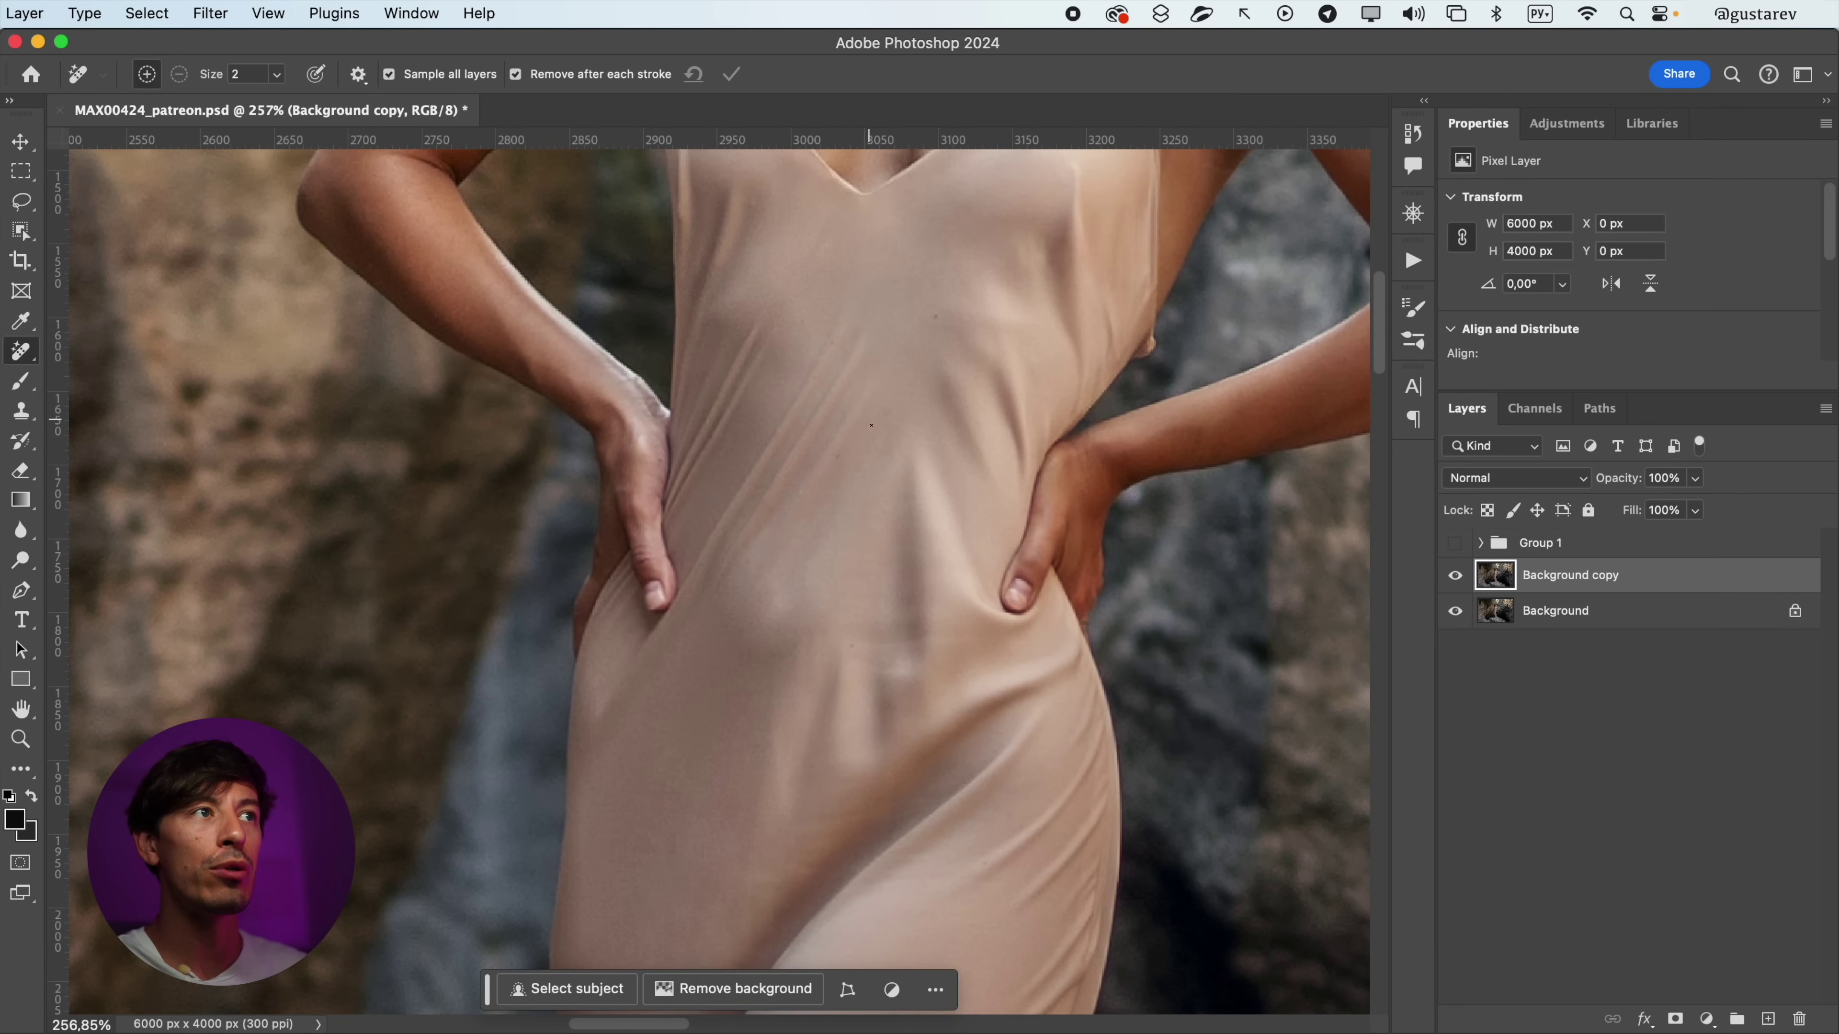
left_click_drag(835, 296, 782, 527)
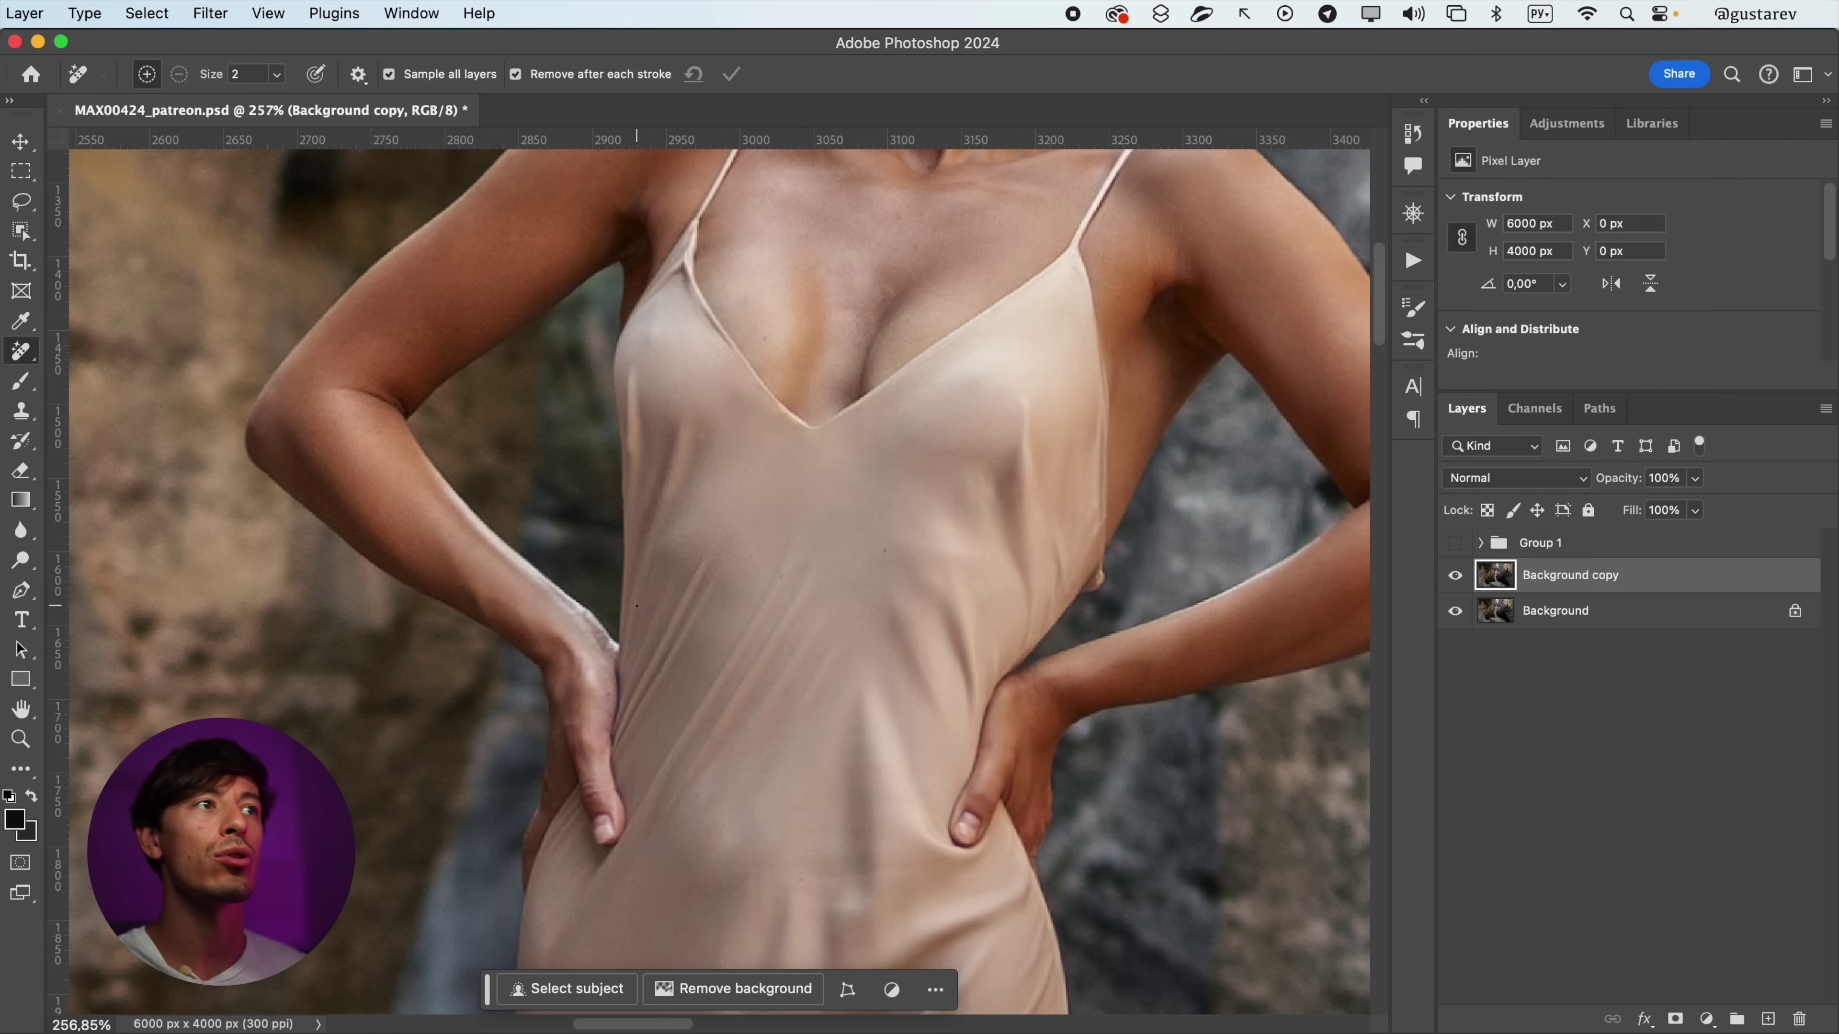
scroll(727, 600, "down", 6)
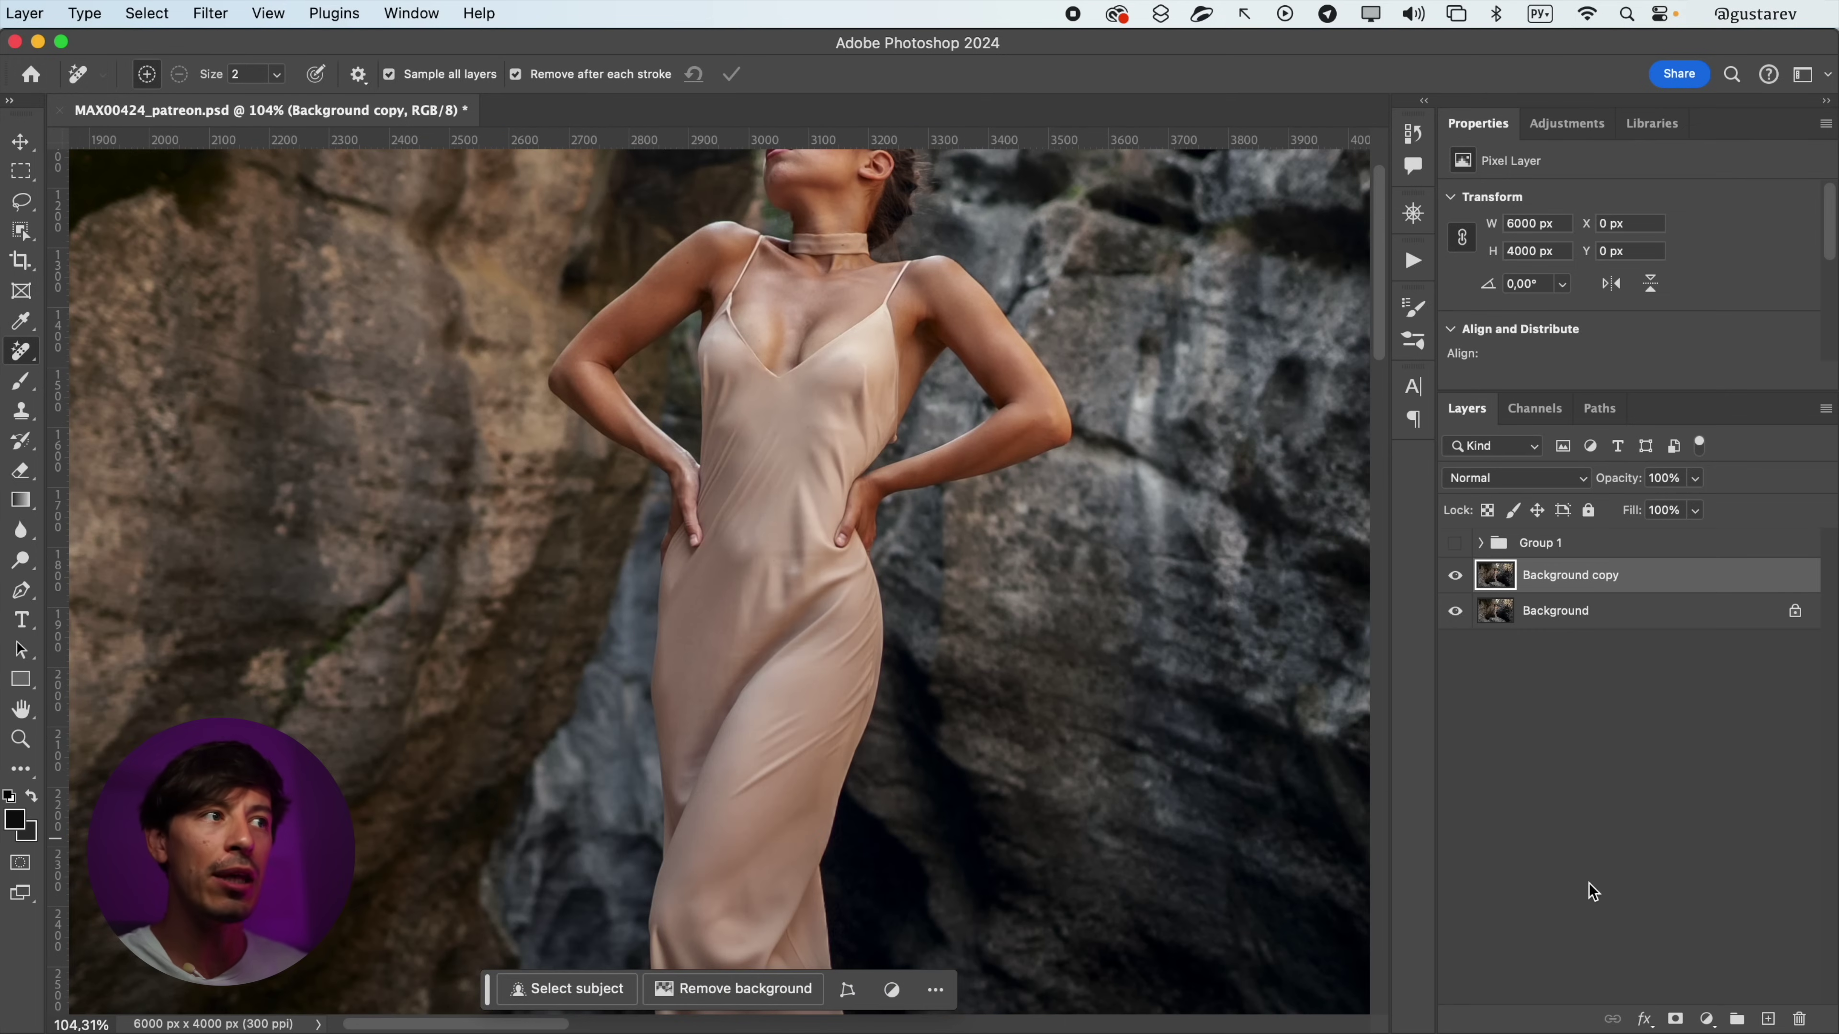
left_click(1453, 576)
left_click(1451, 577)
left_click(1451, 576)
left_click(1451, 576)
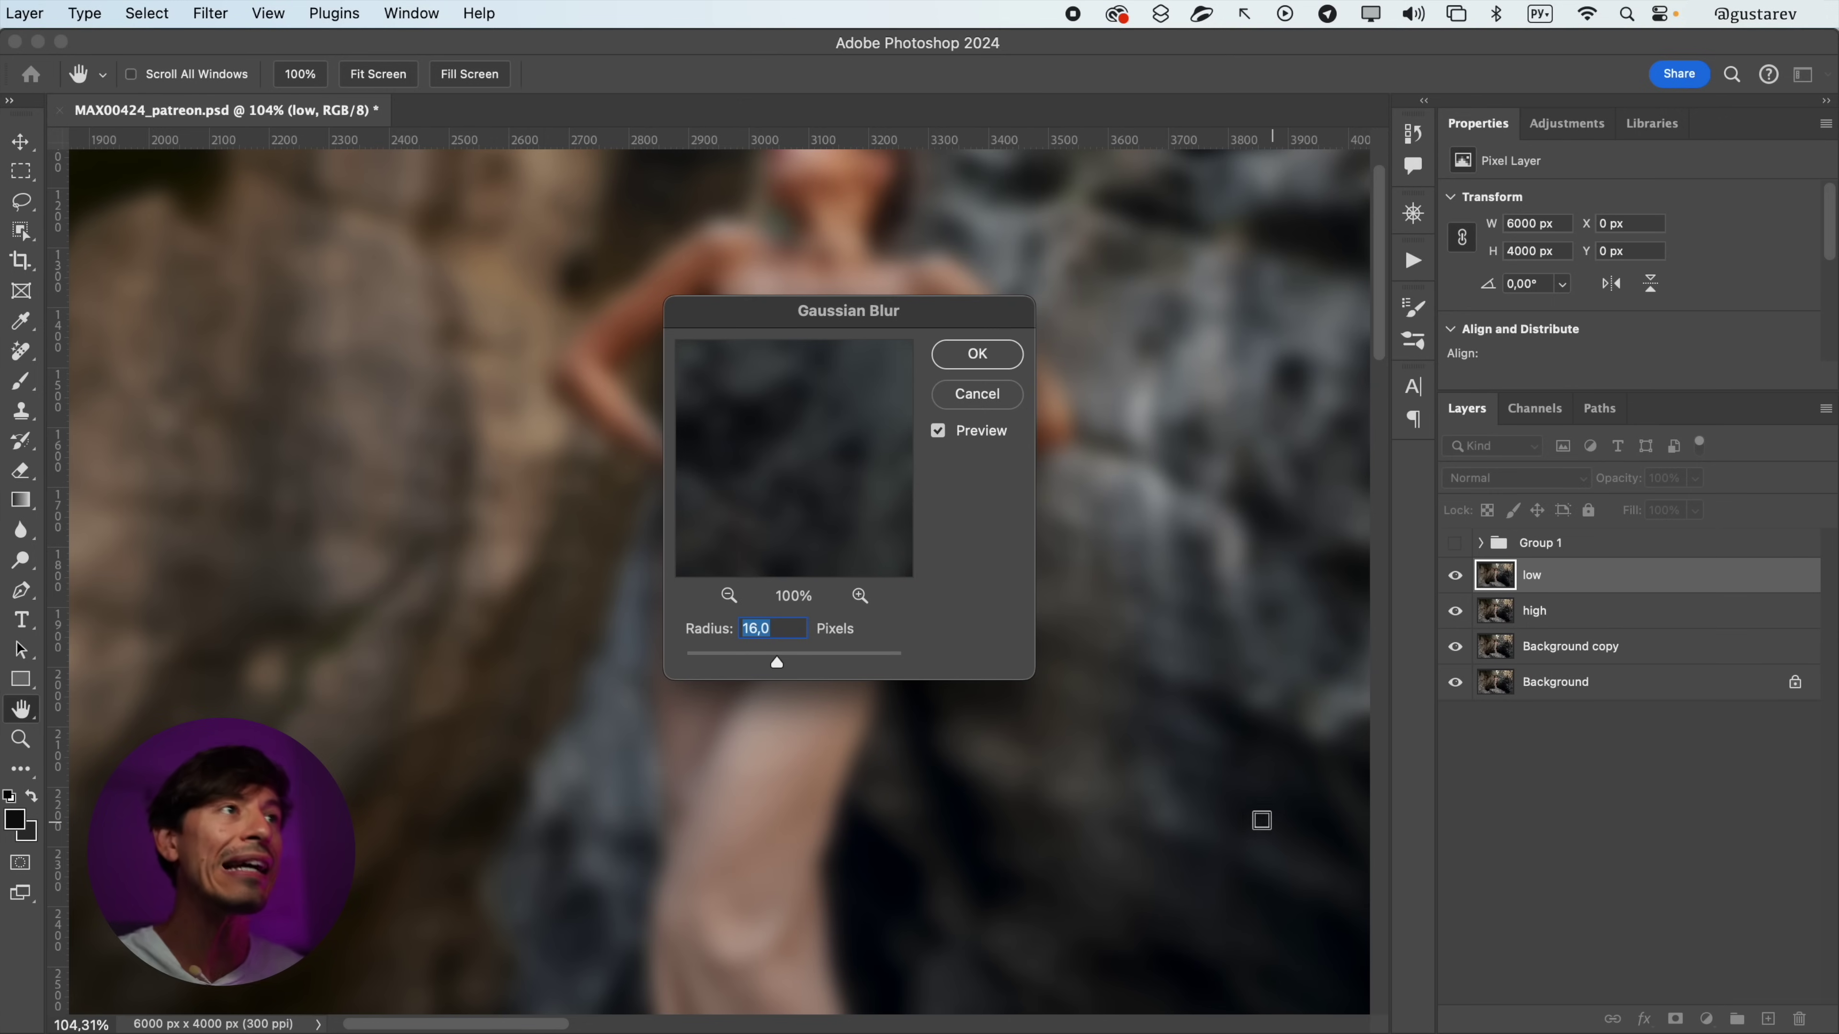
- Apply a 6-pixel Gaussian Blur to the low layer for the frequency separation
left_click_drag(930, 309, 1343, 345)
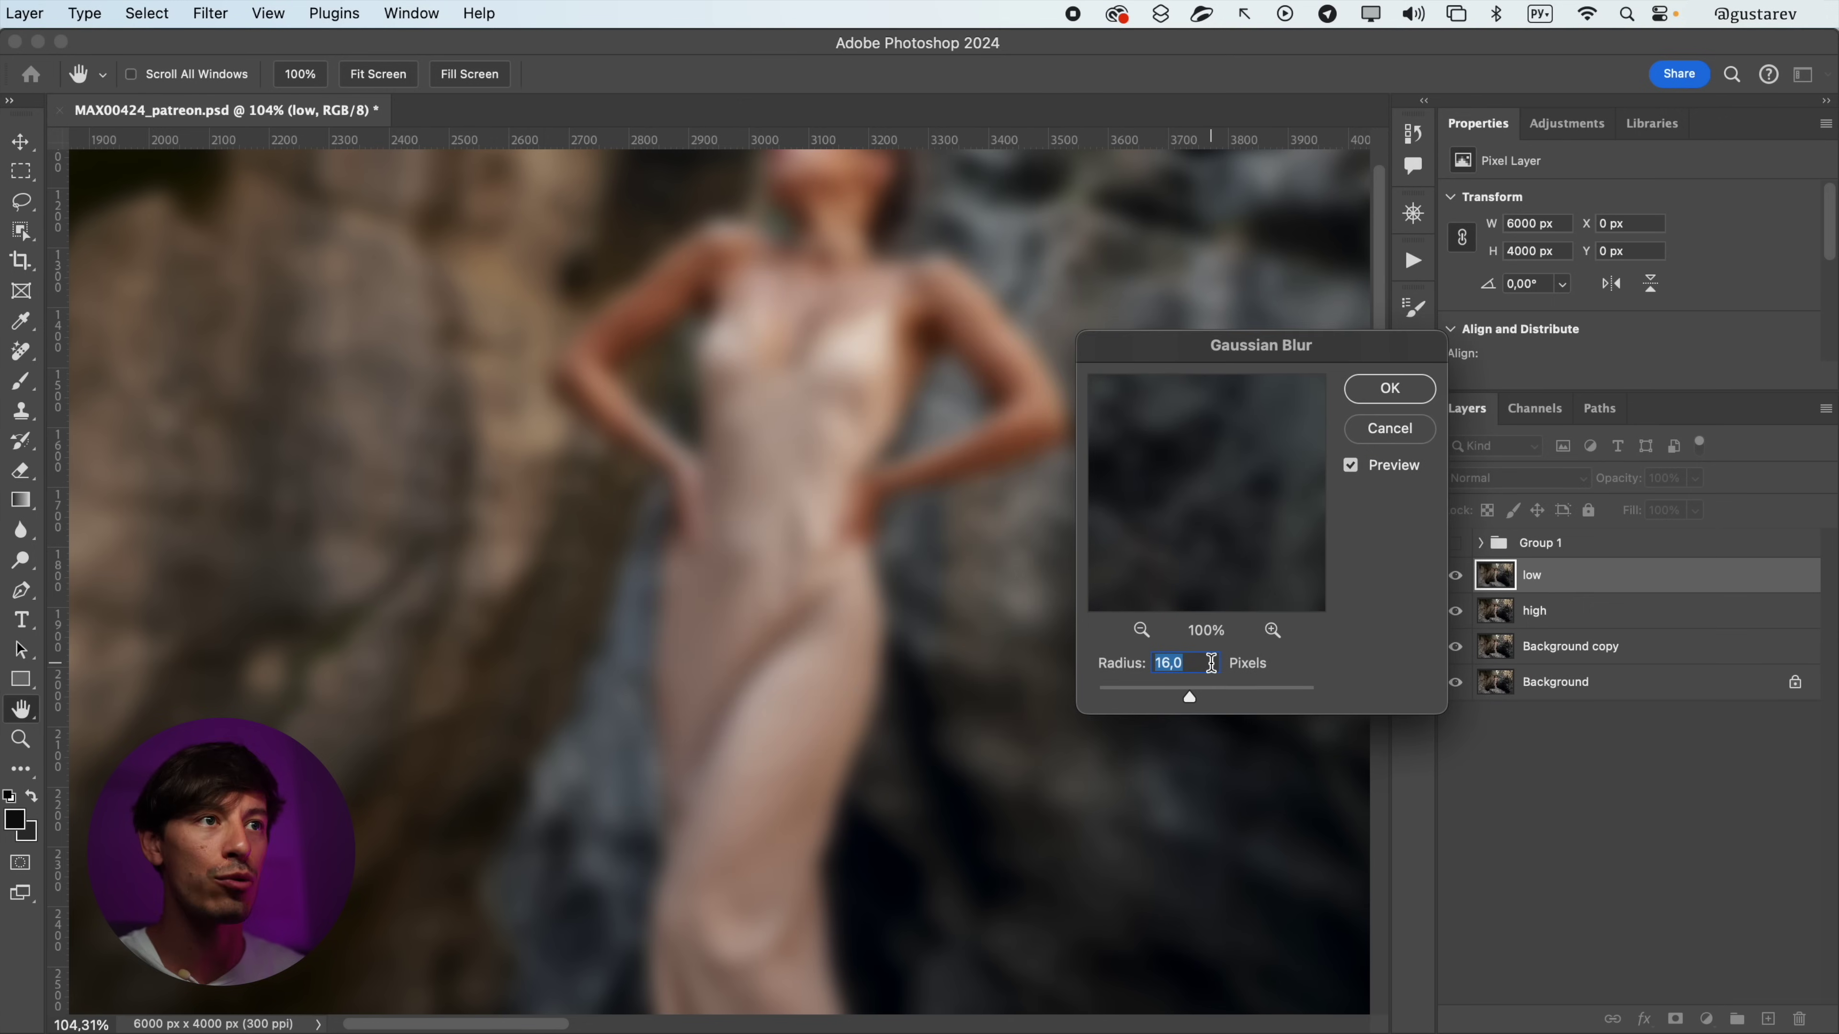
type("5")
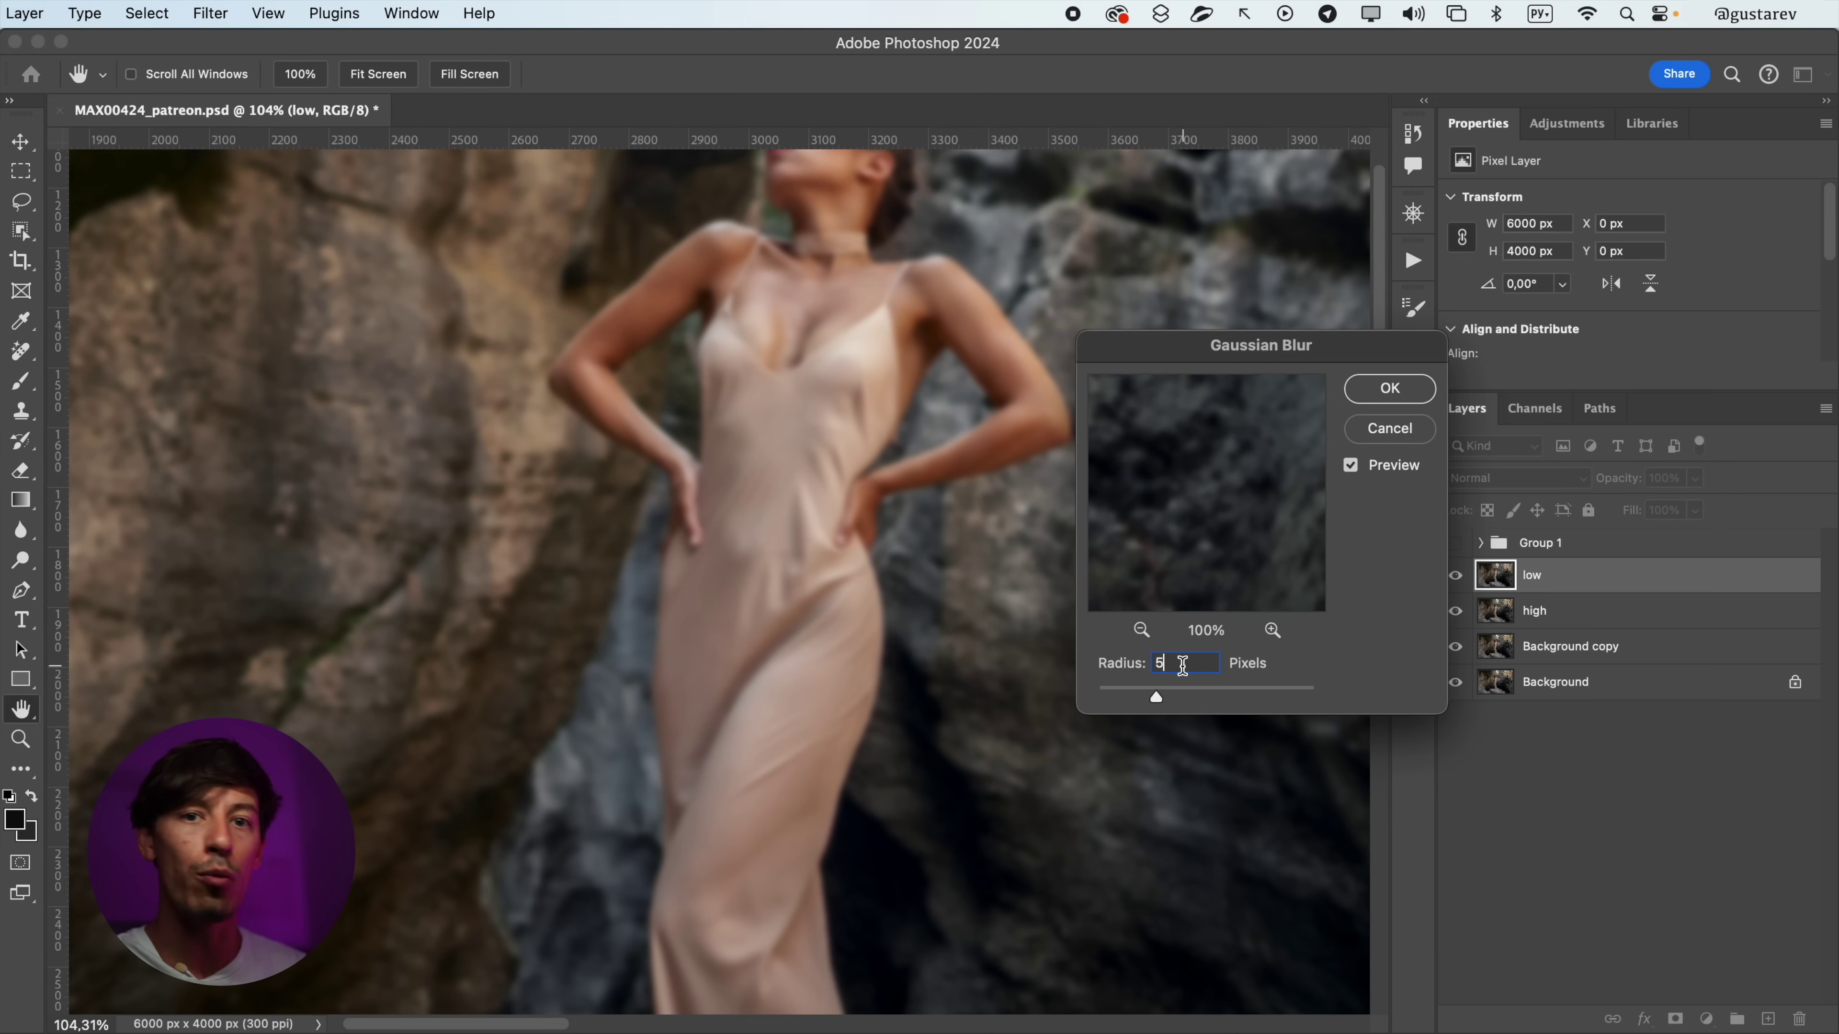
key("BackSpace")
type("6")
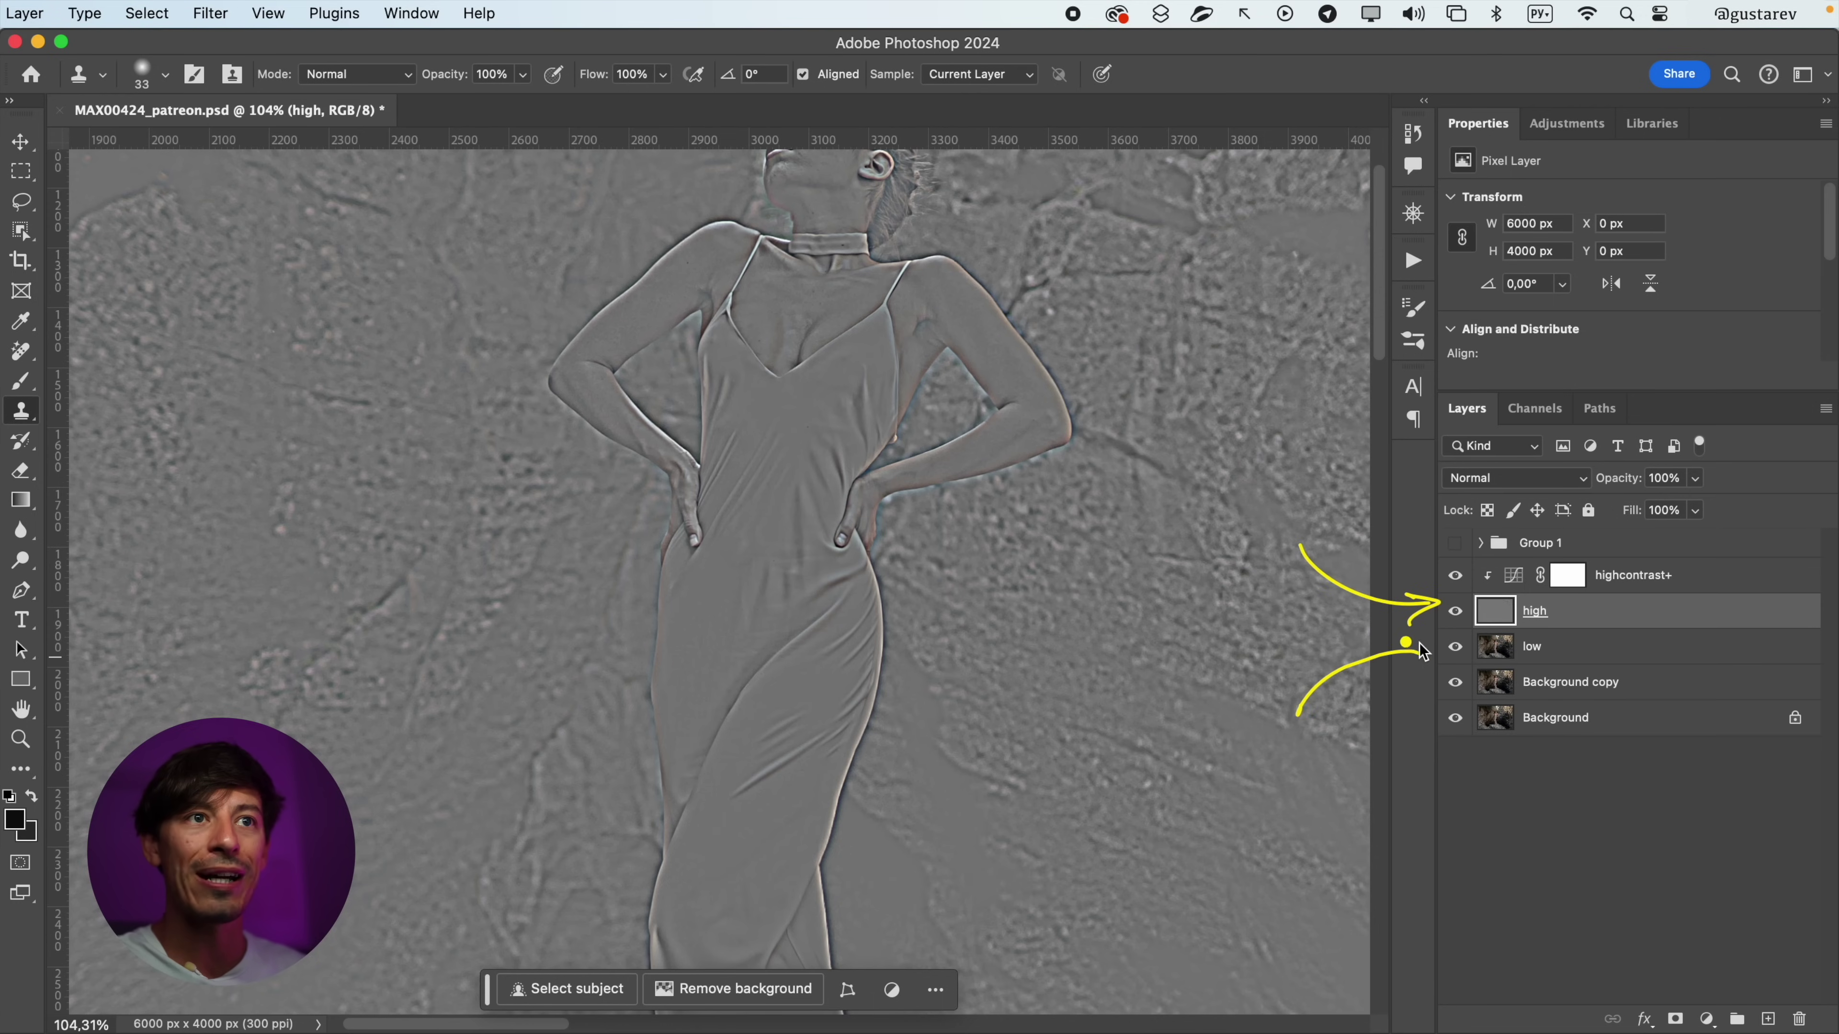
- Examine the fabric texture on the high layer across the abdomen and hip, both close up and in the full image
left_click_drag(797, 760, 825, 767)
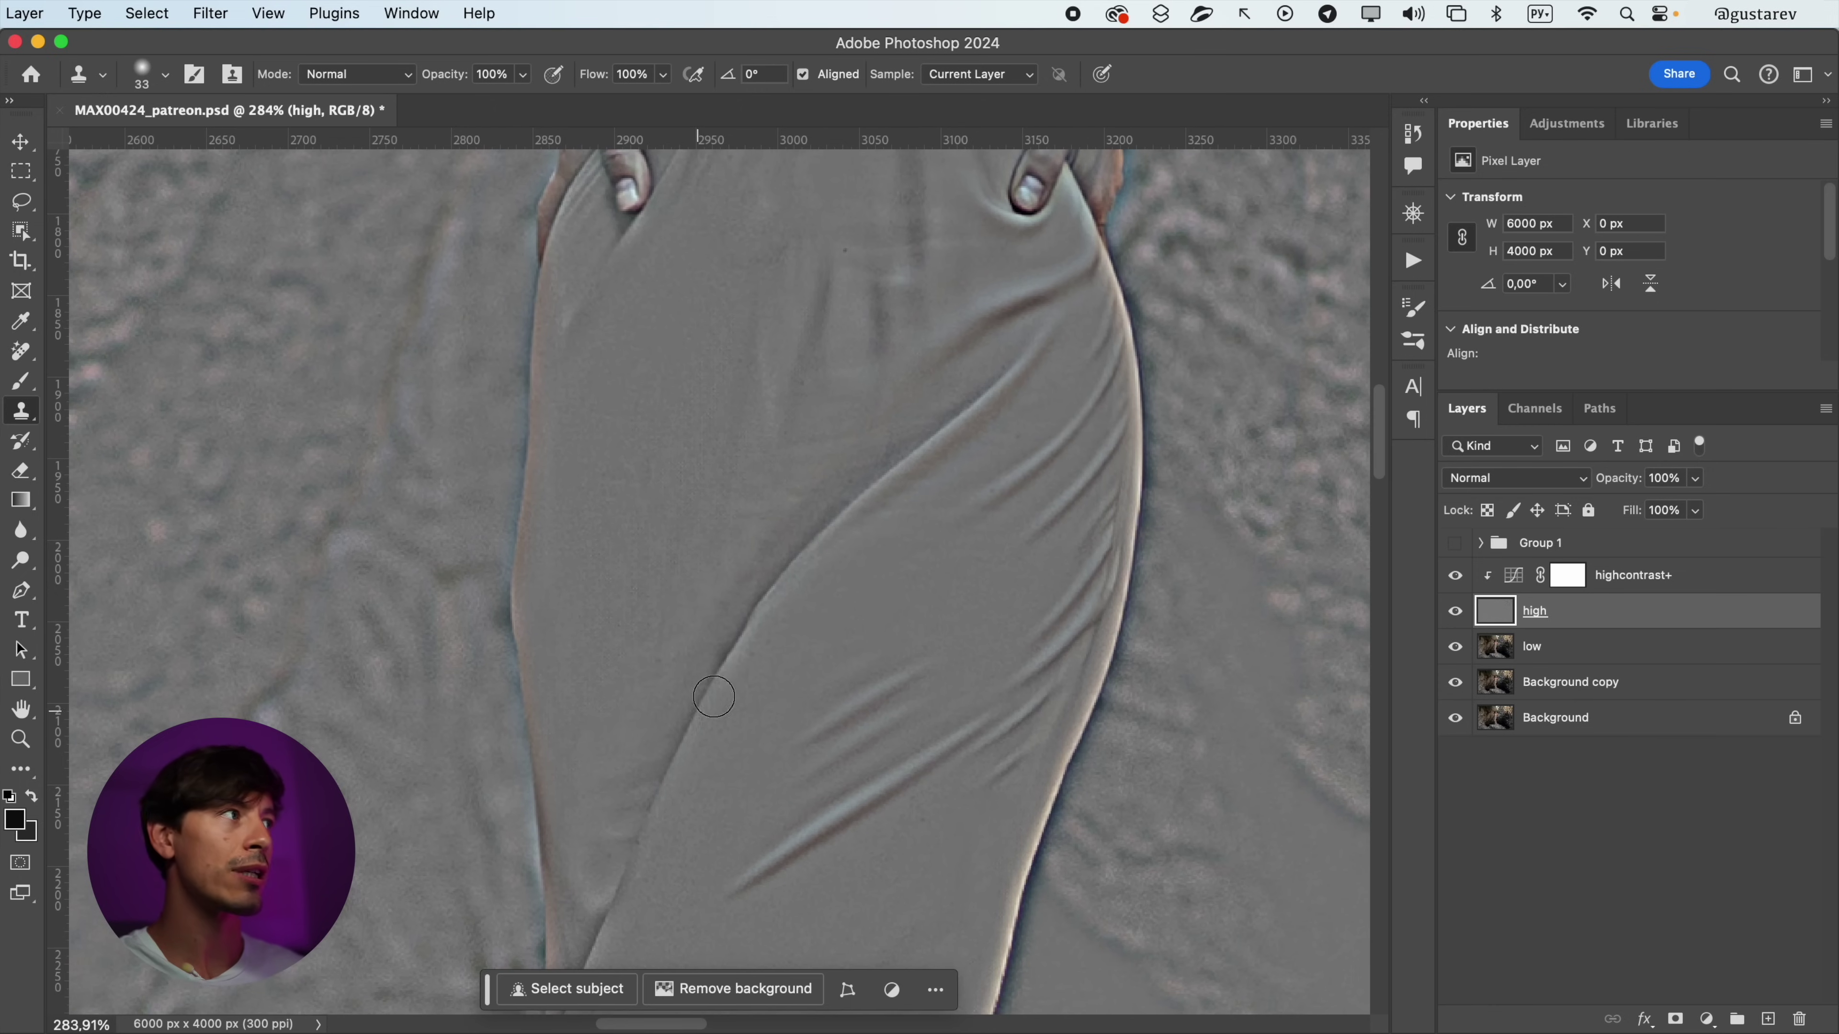
left_click_drag(795, 699, 837, 693)
left_click_drag(792, 621, 808, 920)
left_click_drag(811, 420, 811, 693)
left_click_drag(767, 777, 807, 764)
left_click_drag(804, 753, 910, 413)
key("alt+Tab")
mouse_move(862, 251)
left_mouse_down()
mouse_move(647, 503)
mouse_move(666, 742)
mouse_move(834, 757)
mouse_move(1021, 694)
mouse_move(948, 302)
left_mouse_up()
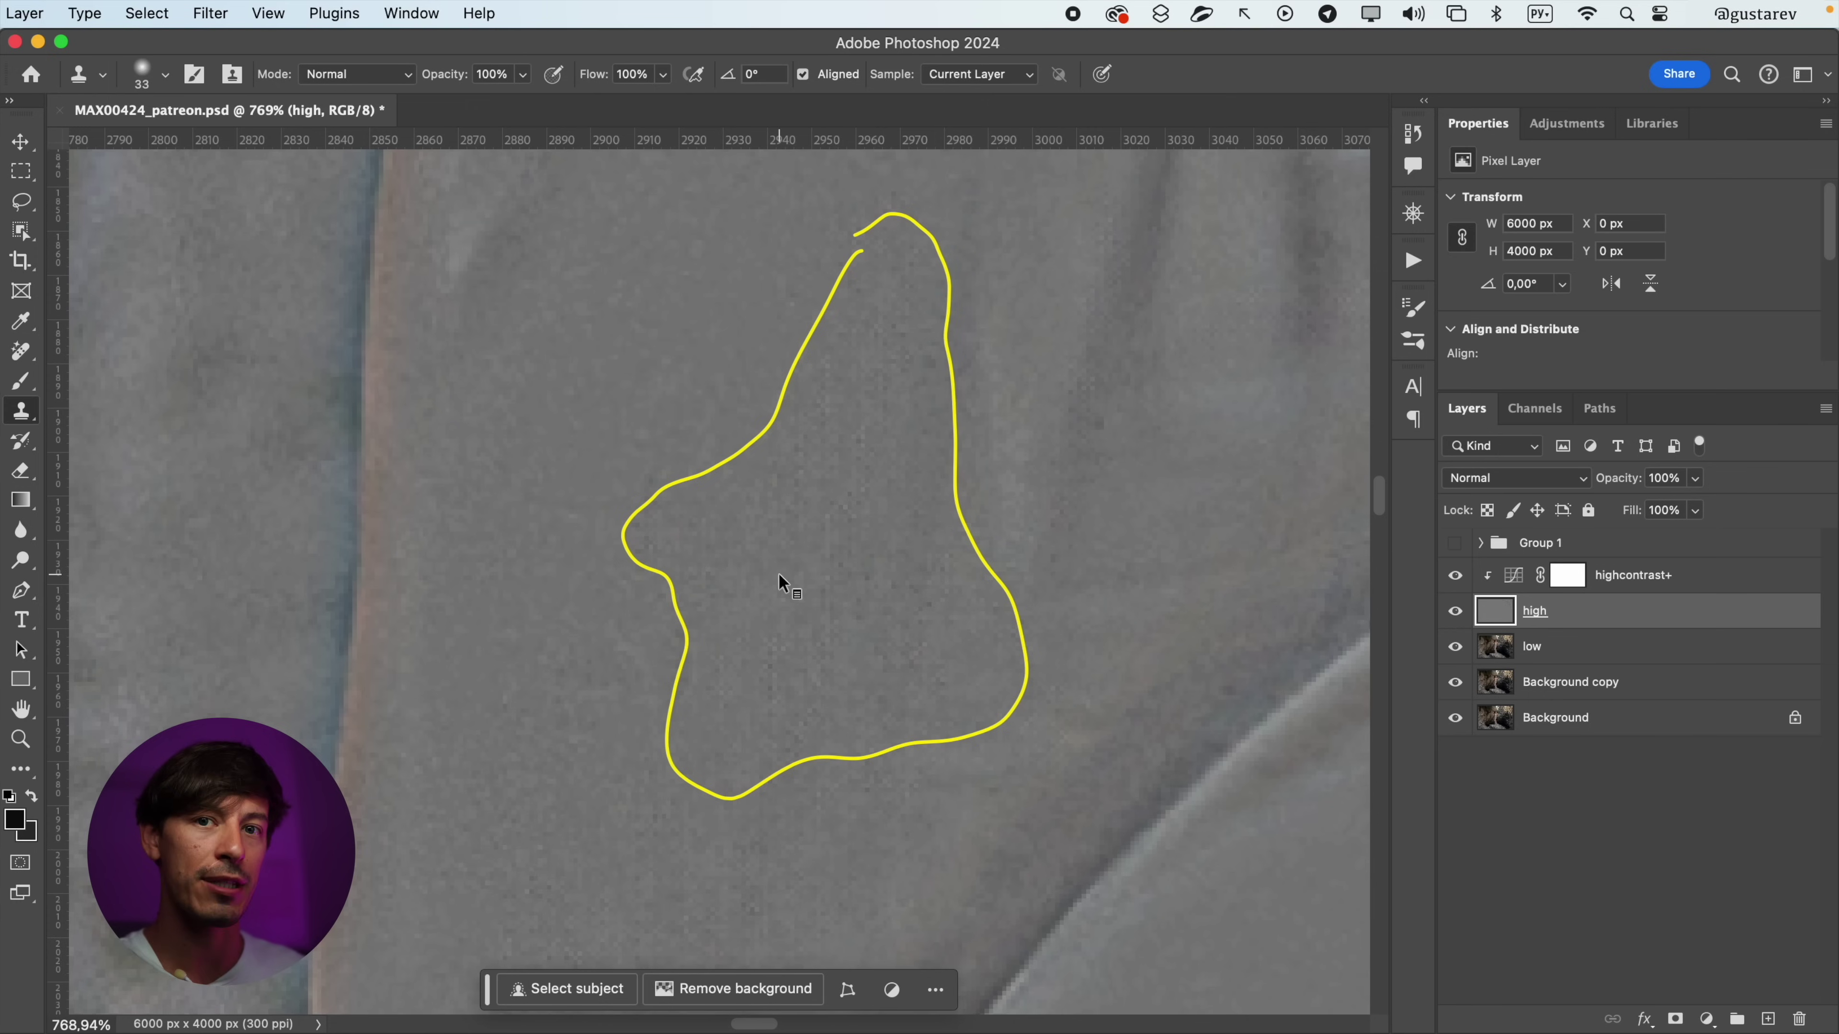
key("super+1")
left_click_drag(837, 576, 714, 574)
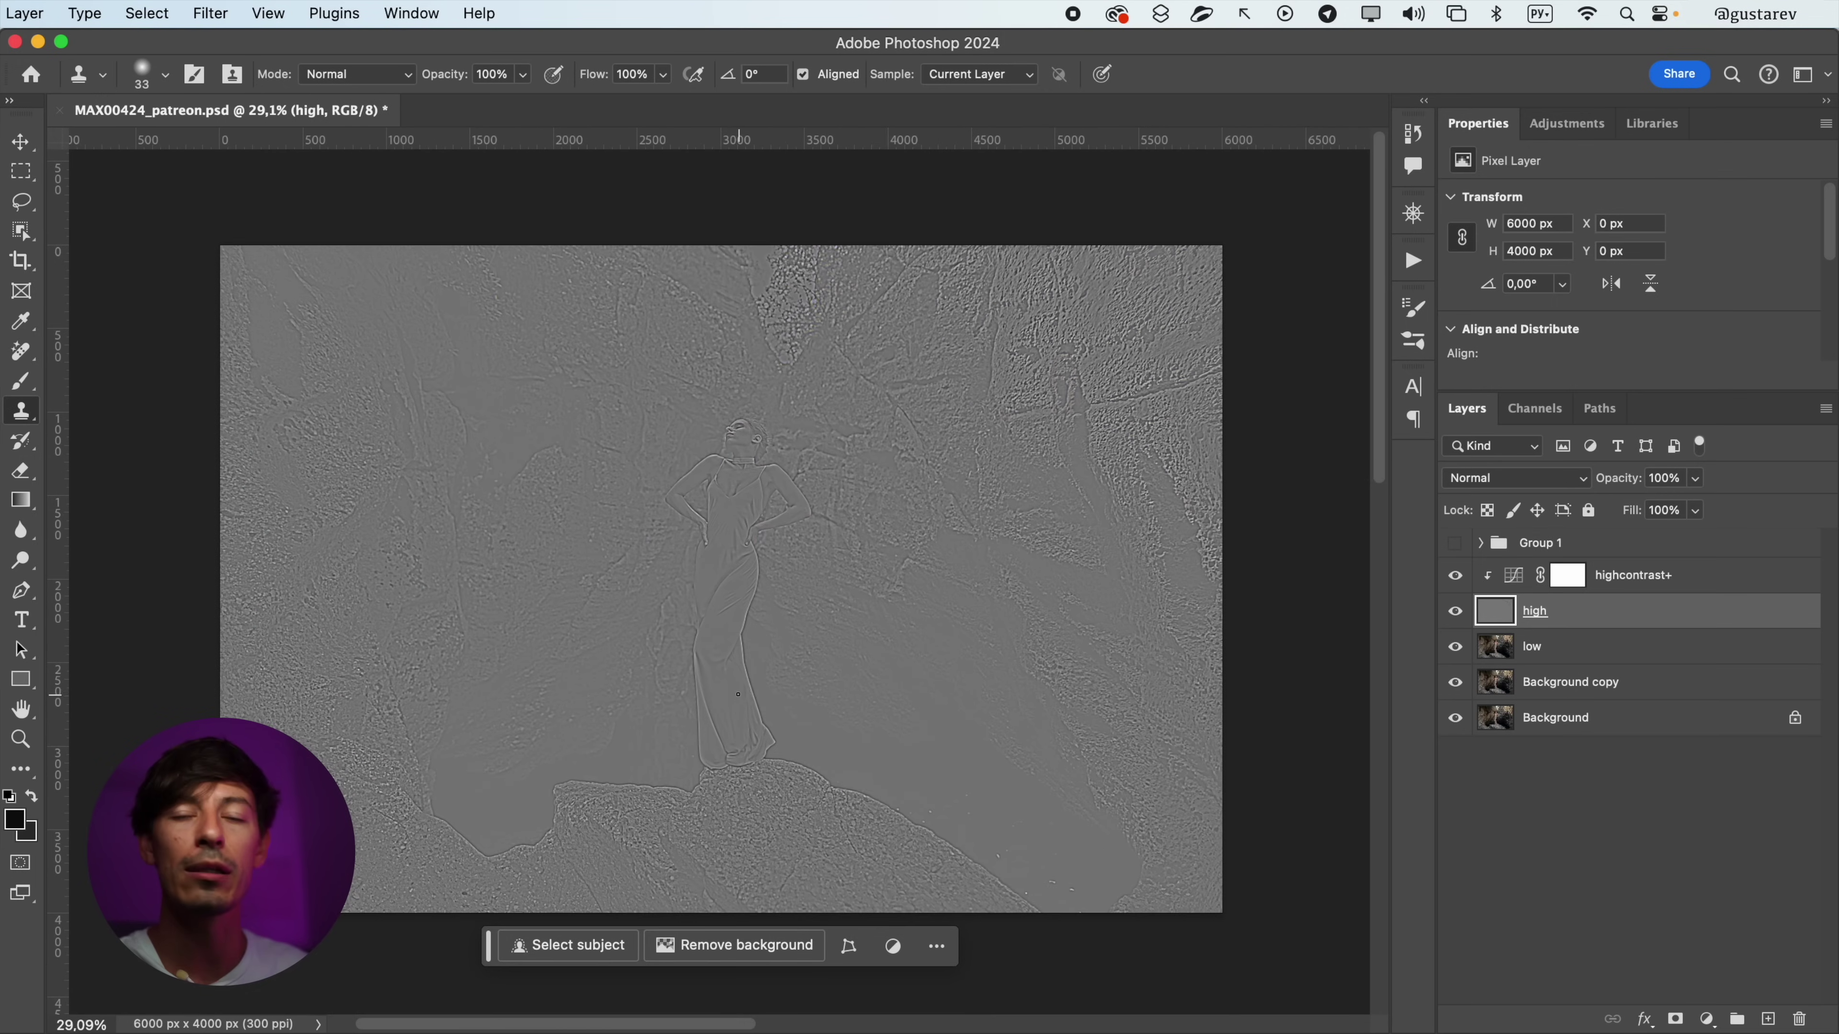
left_click_drag(714, 566, 903, 609)
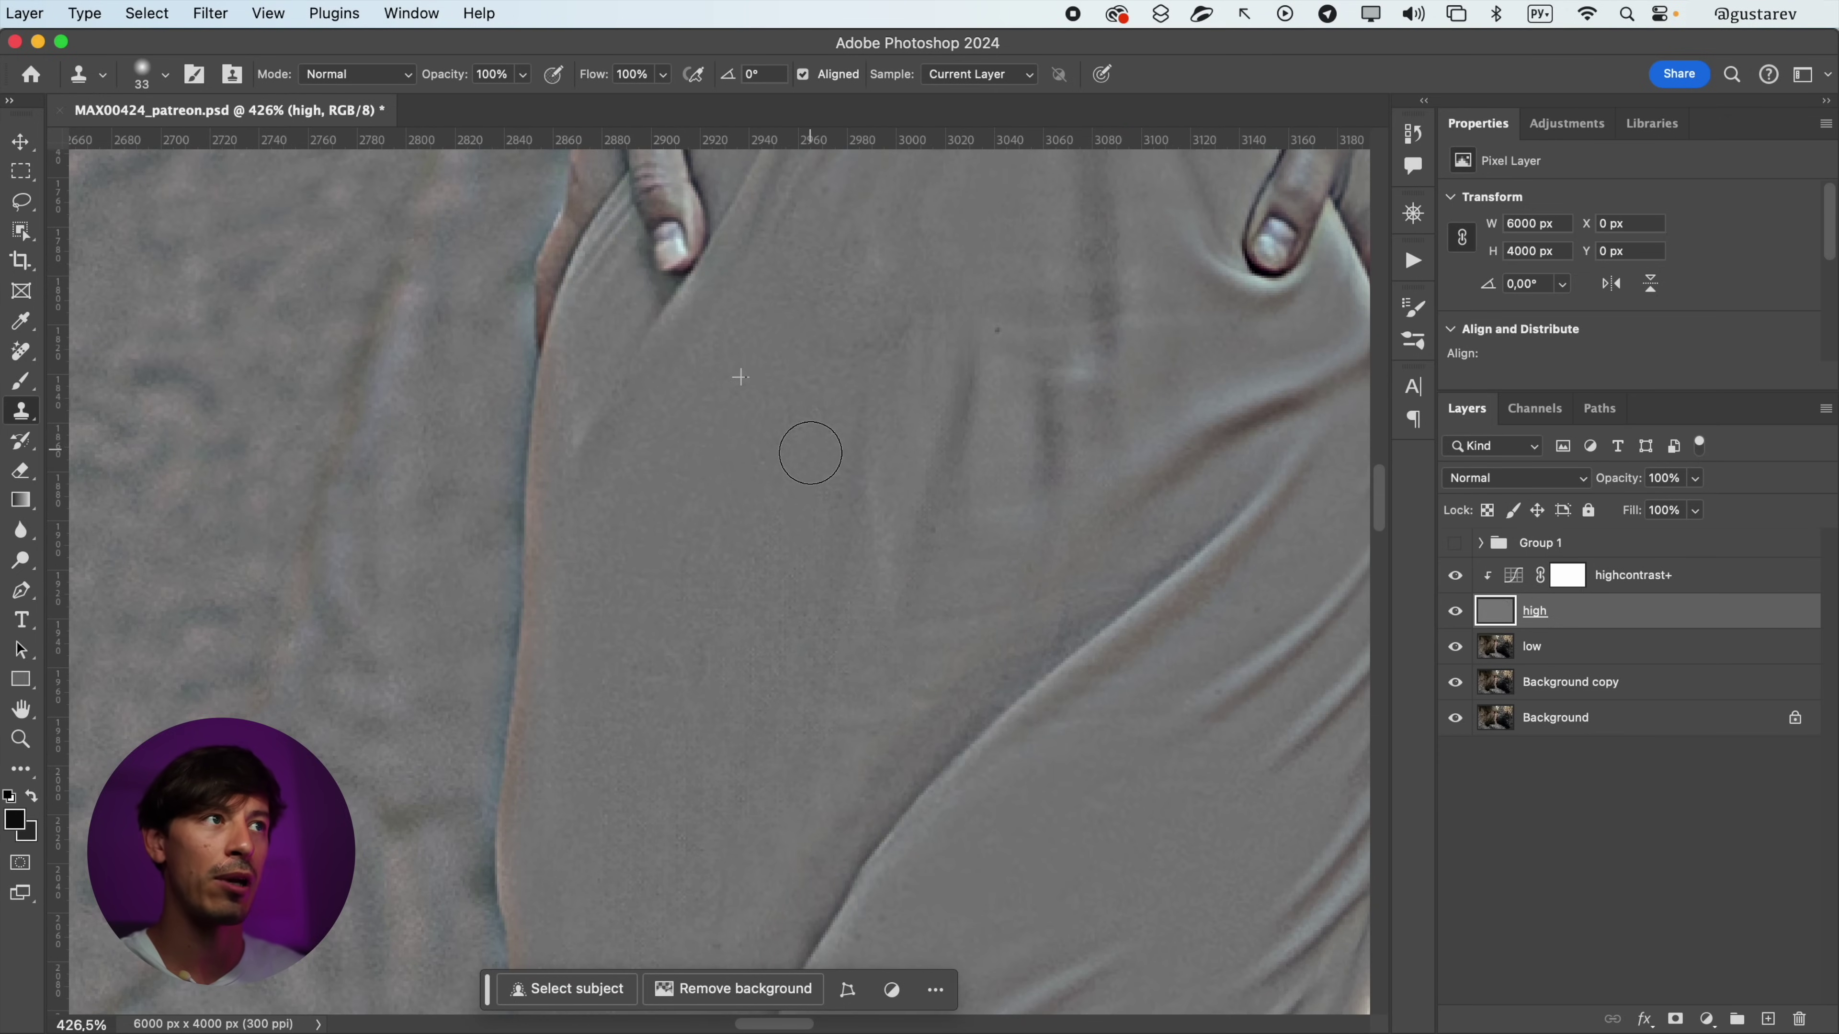
- Clone clean fabric texture over the uneven patches on the abdomen in the high layer with the Clone Stamp
mouse_move(737, 530)
left_mouse_down()
mouse_move(692, 617)
mouse_move(808, 543)
mouse_move(836, 413)
mouse_move(778, 510)
mouse_move(759, 458)
left_mouse_up()
left_click(689, 457, "alt")
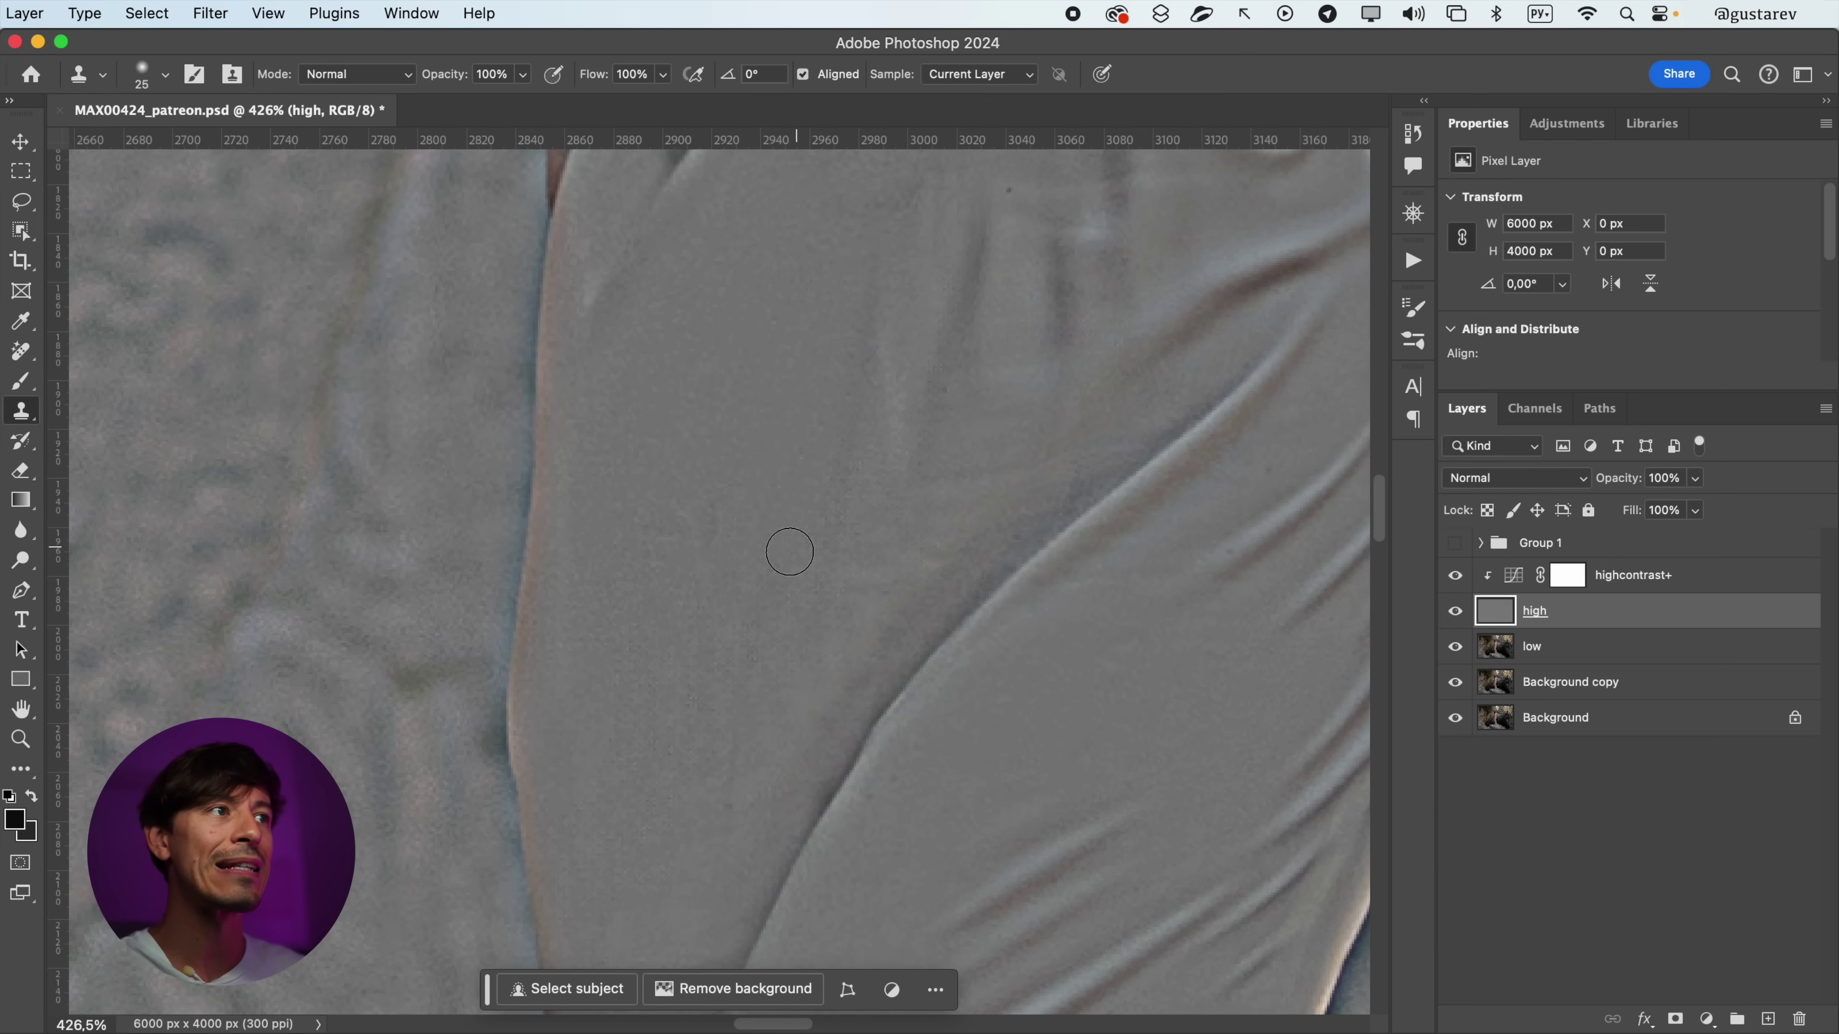
left_click_drag(705, 565, 671, 546)
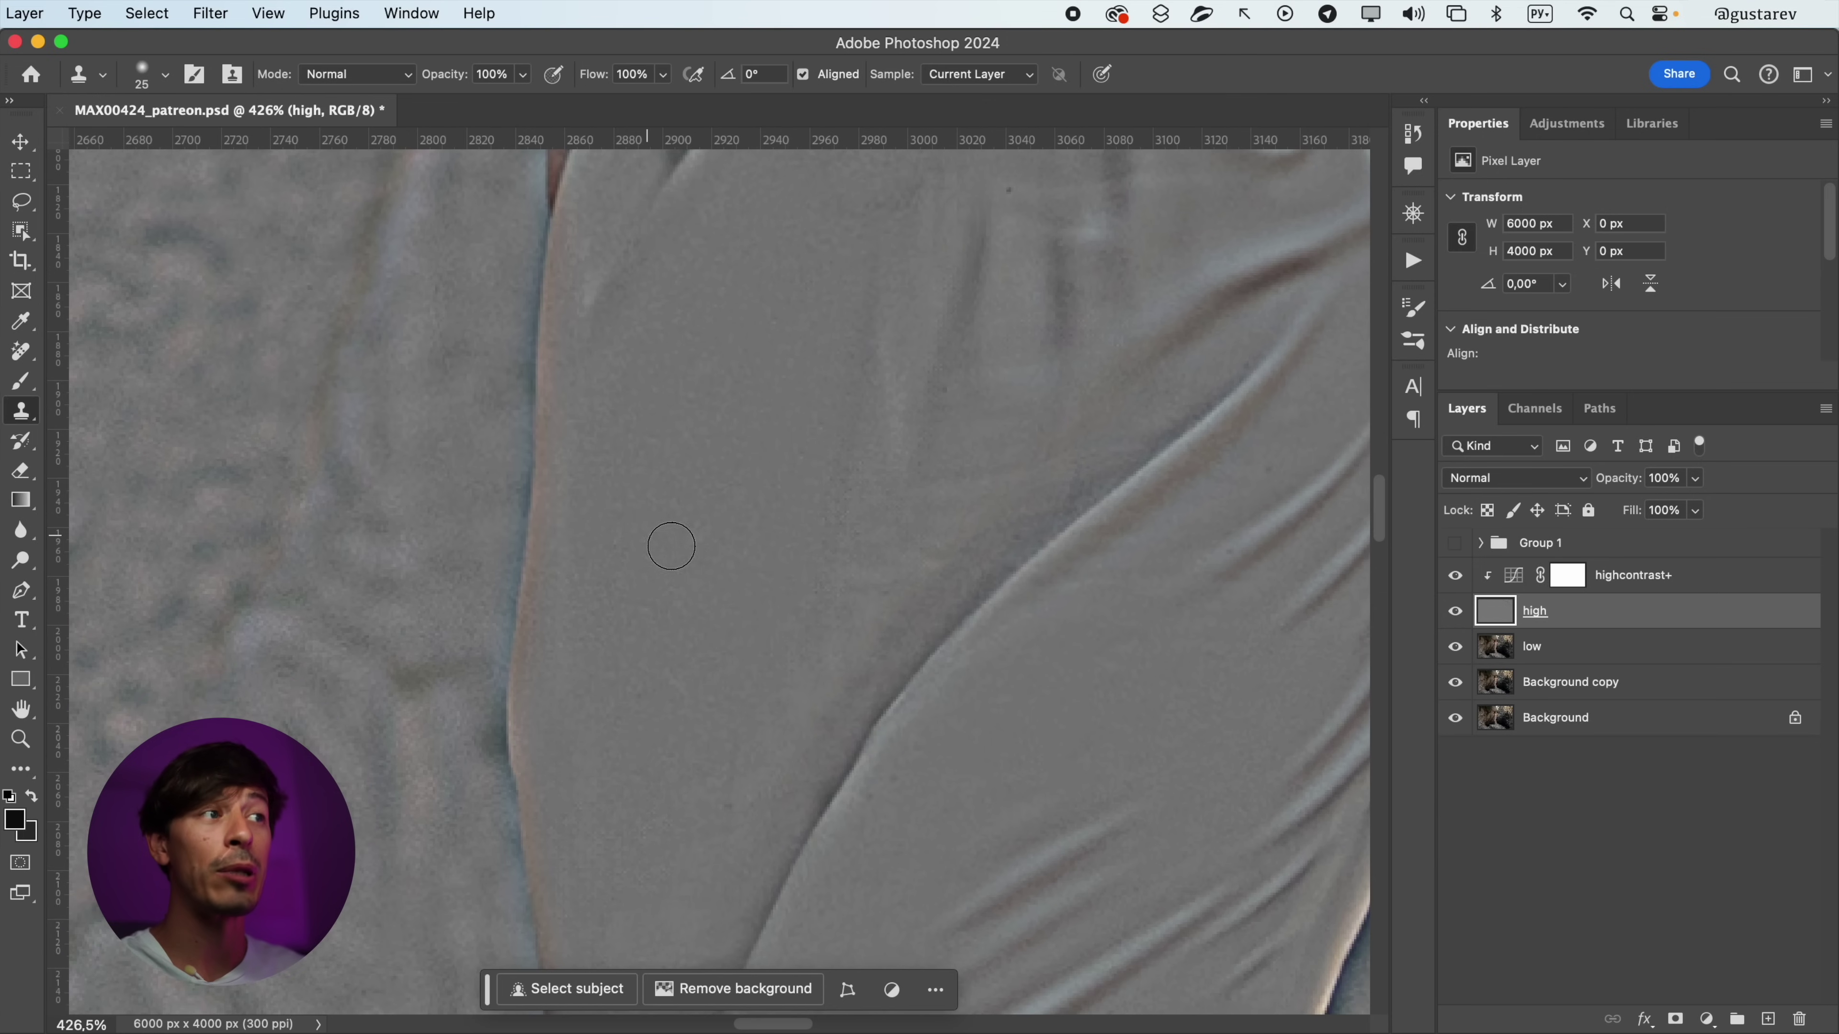
left_click_drag(630, 794, 598, 860)
mouse_move(797, 536)
left_mouse_down()
mouse_move(731, 525)
mouse_move(678, 583)
mouse_move(693, 584)
mouse_move(681, 725)
left_mouse_up()
left_click_drag(792, 657, 804, 656)
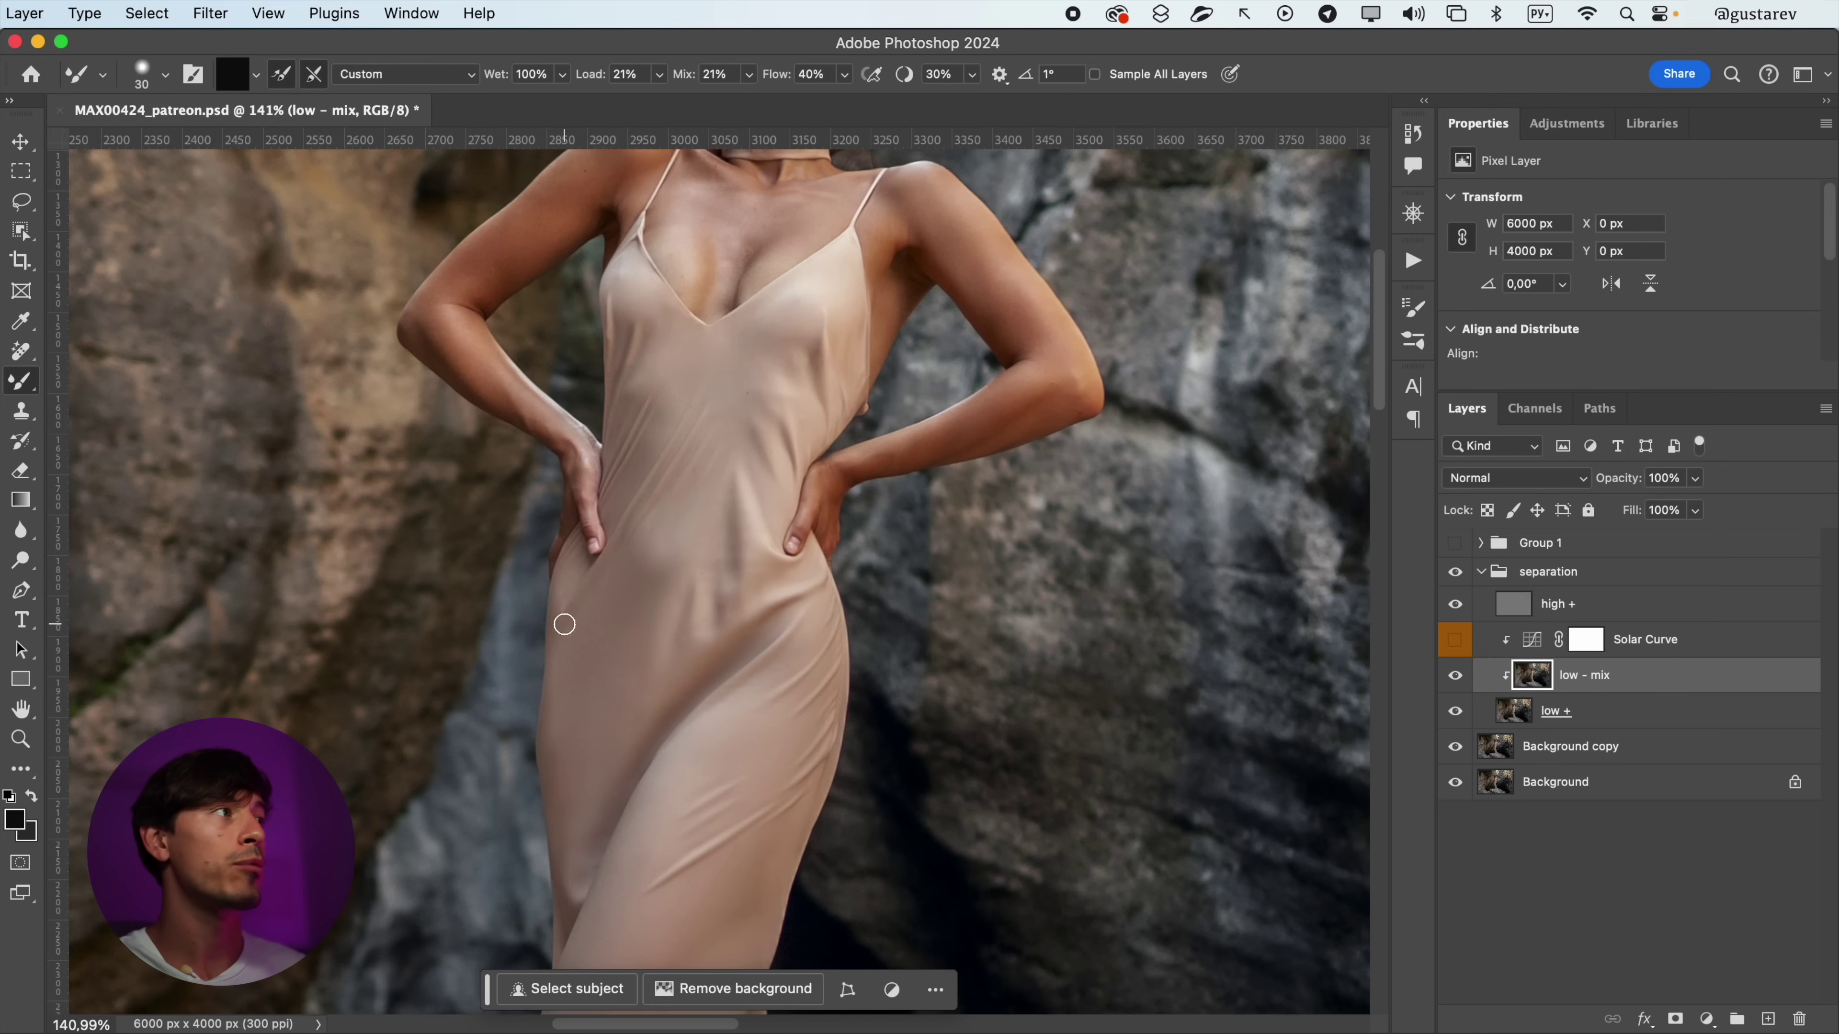
- Set the Mixer Brush size to 200 px for blending the dress's tones on the low - mix layer
right_click(20, 380)
left_click(190, 468)
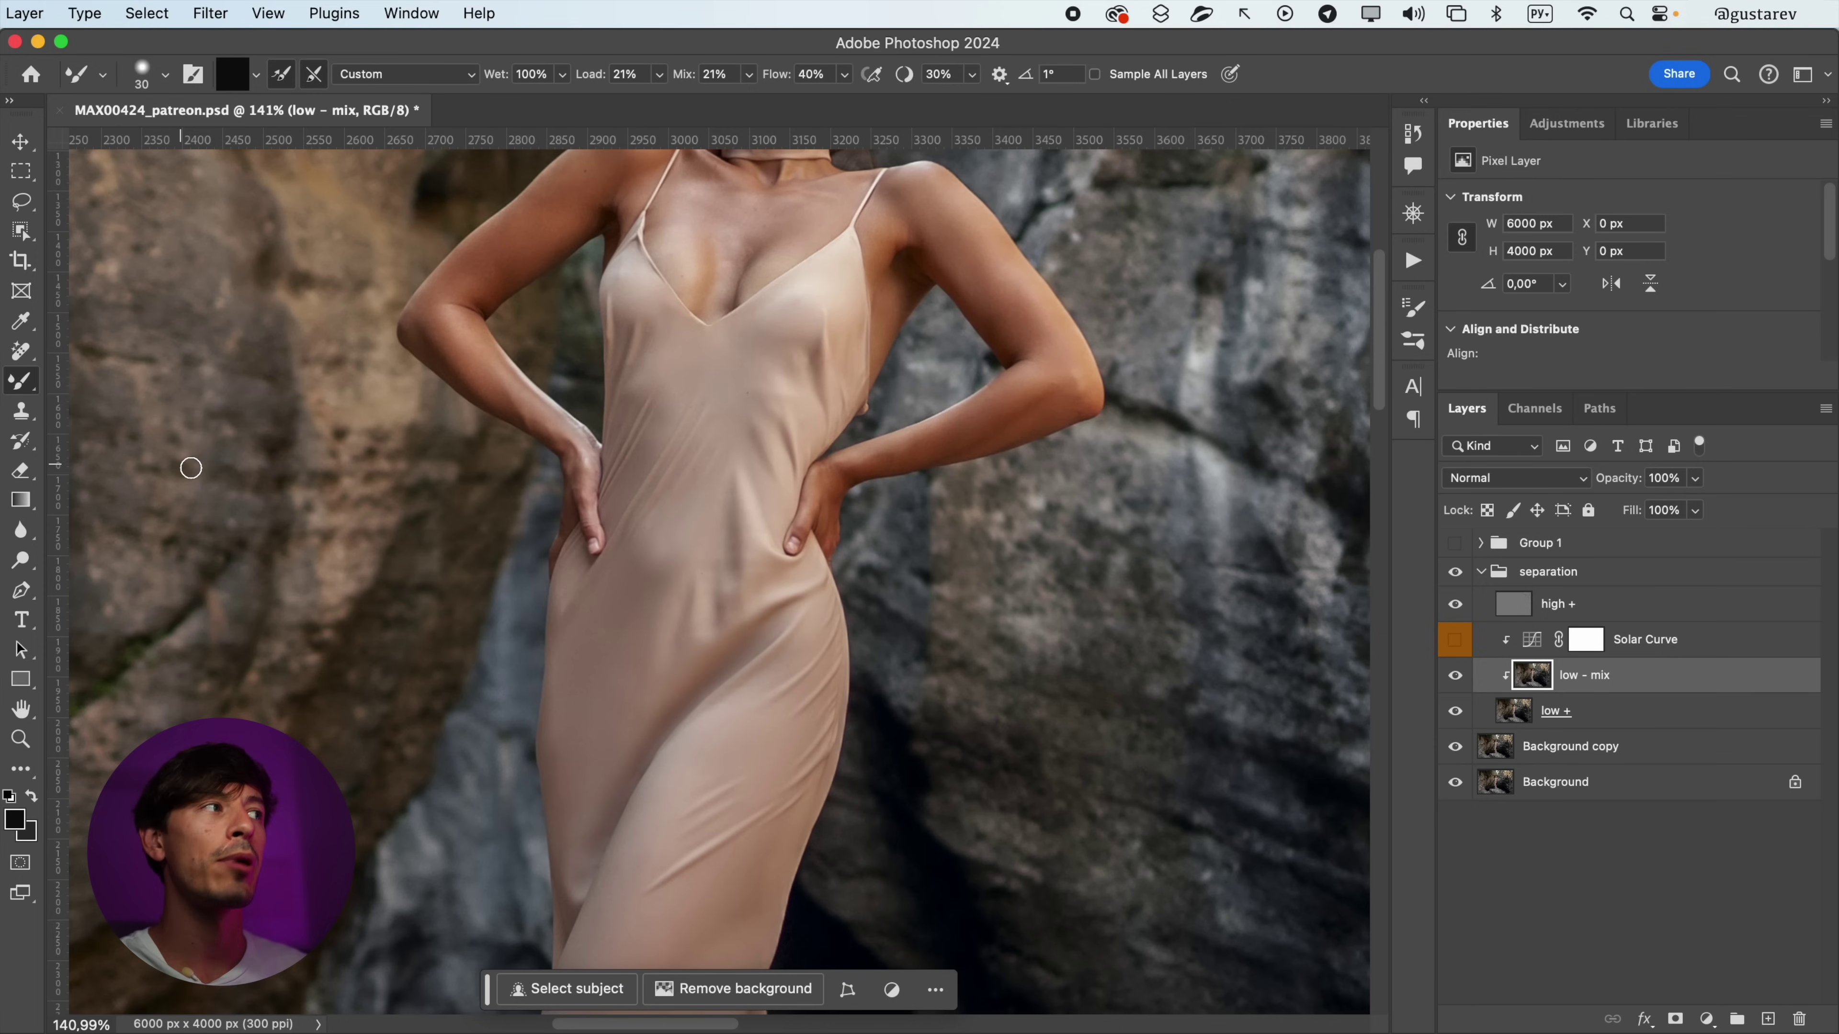
left_click_drag(657, 547, 720, 546)
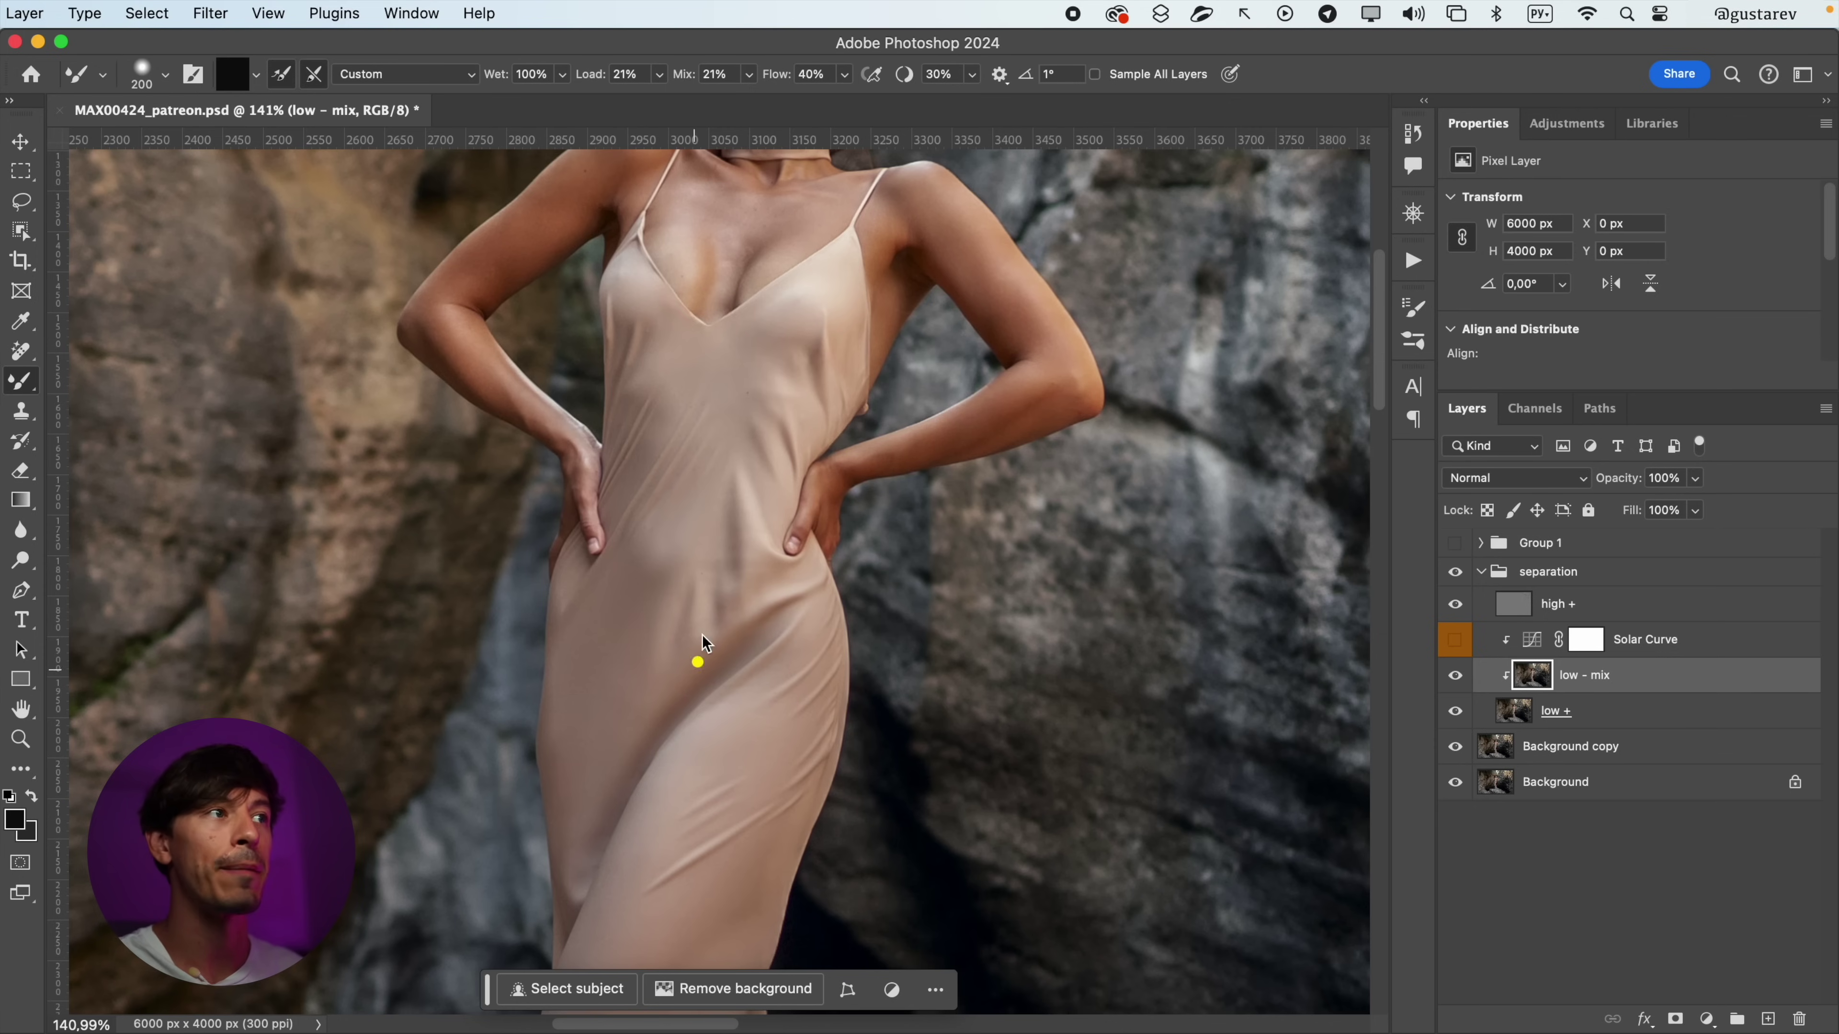
scroll(698, 649, "up", 5)
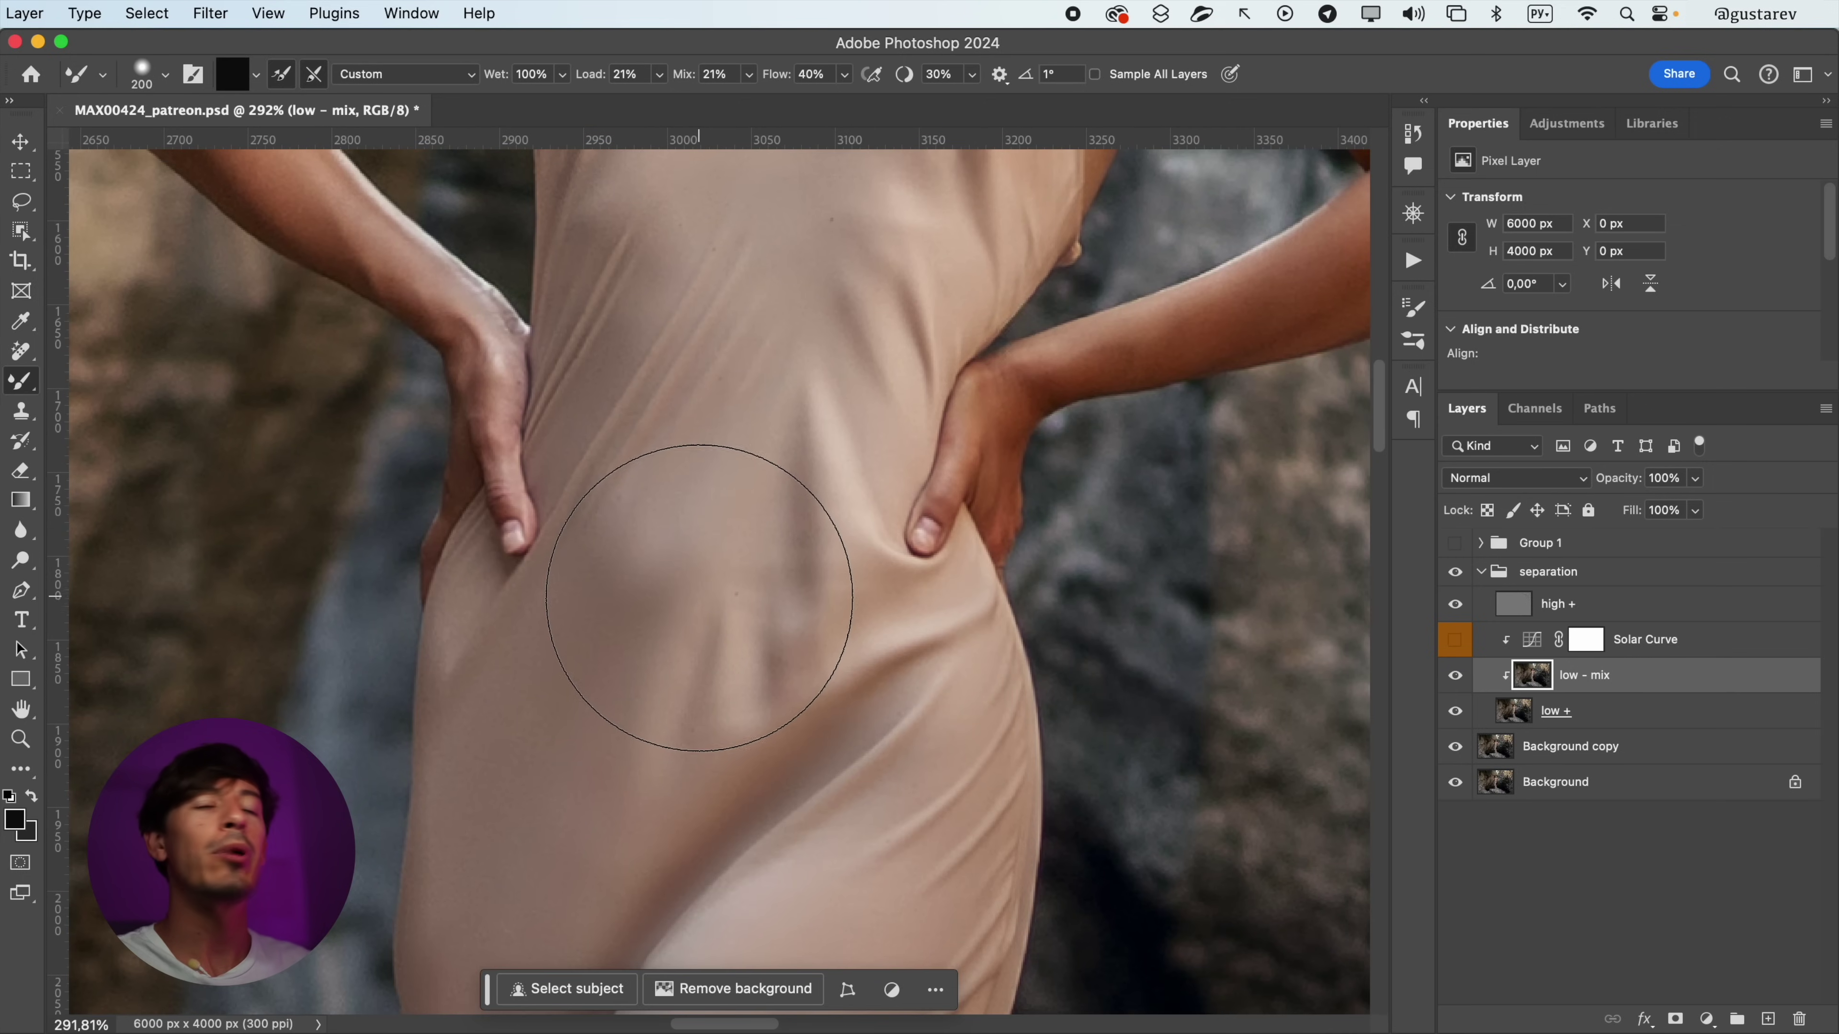
key("ctrl+Tab")
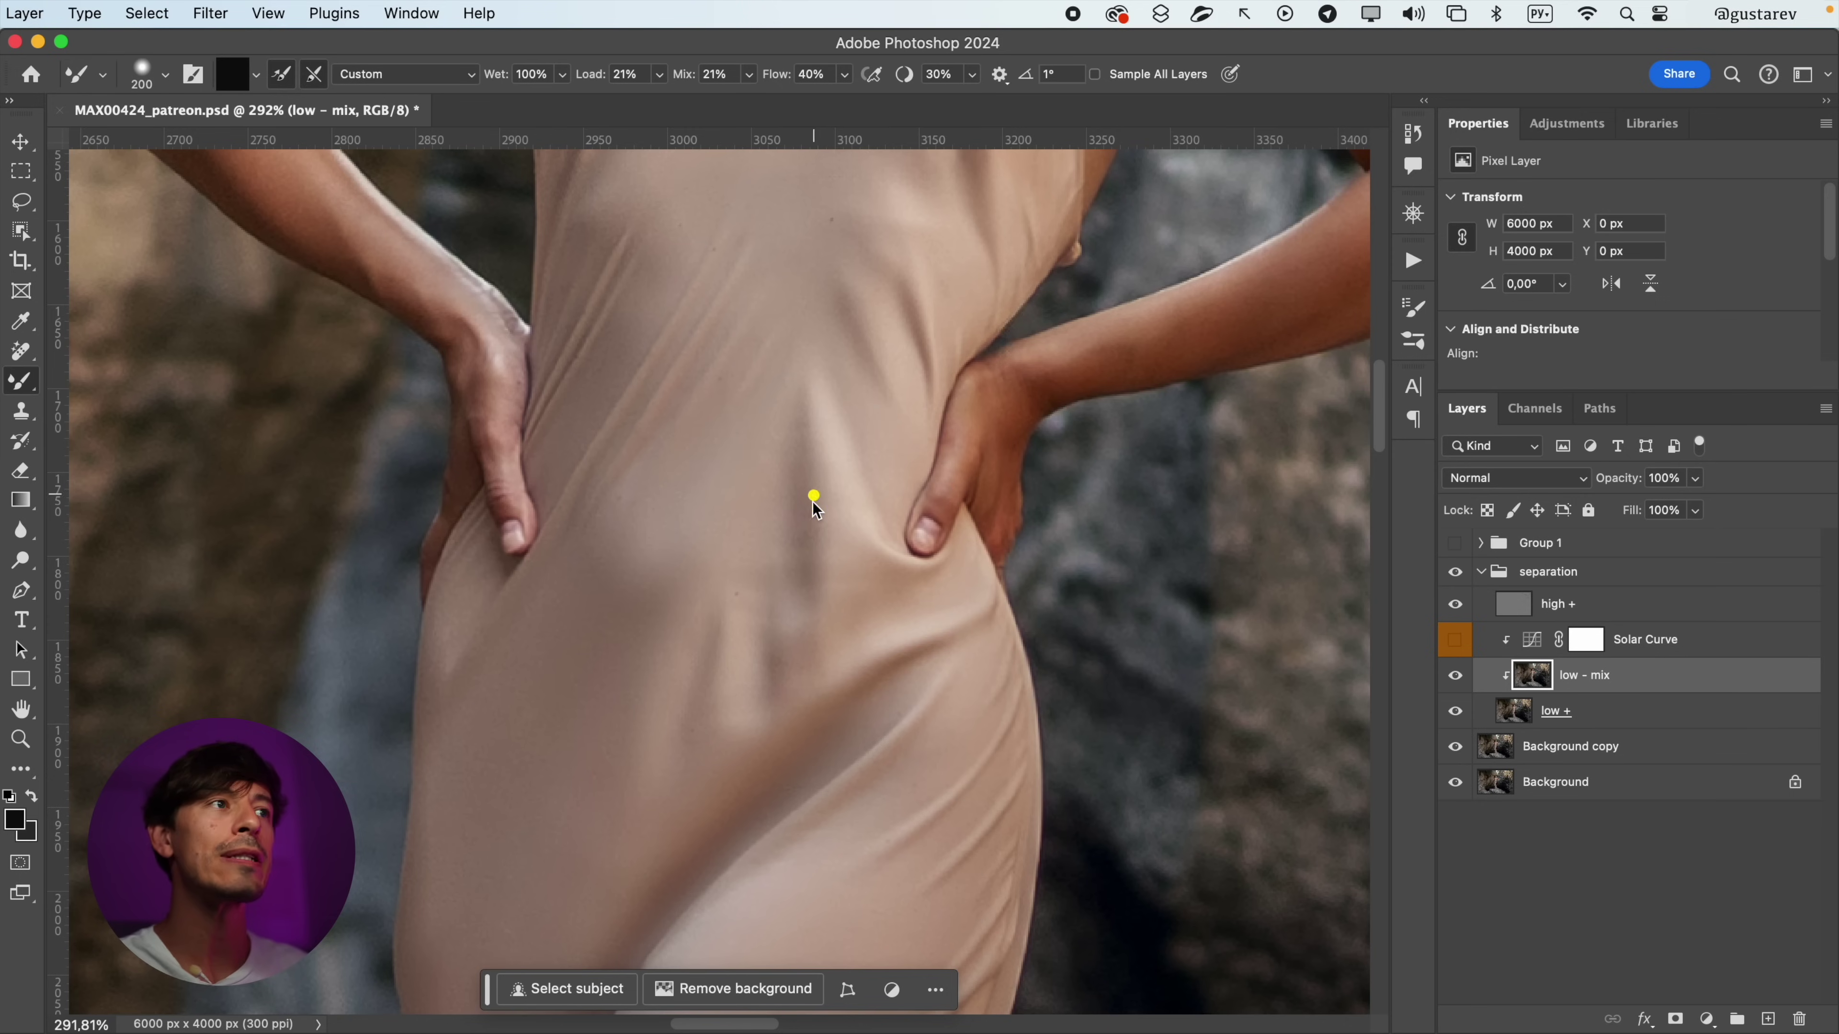
left_click_drag(820, 433, 833, 559)
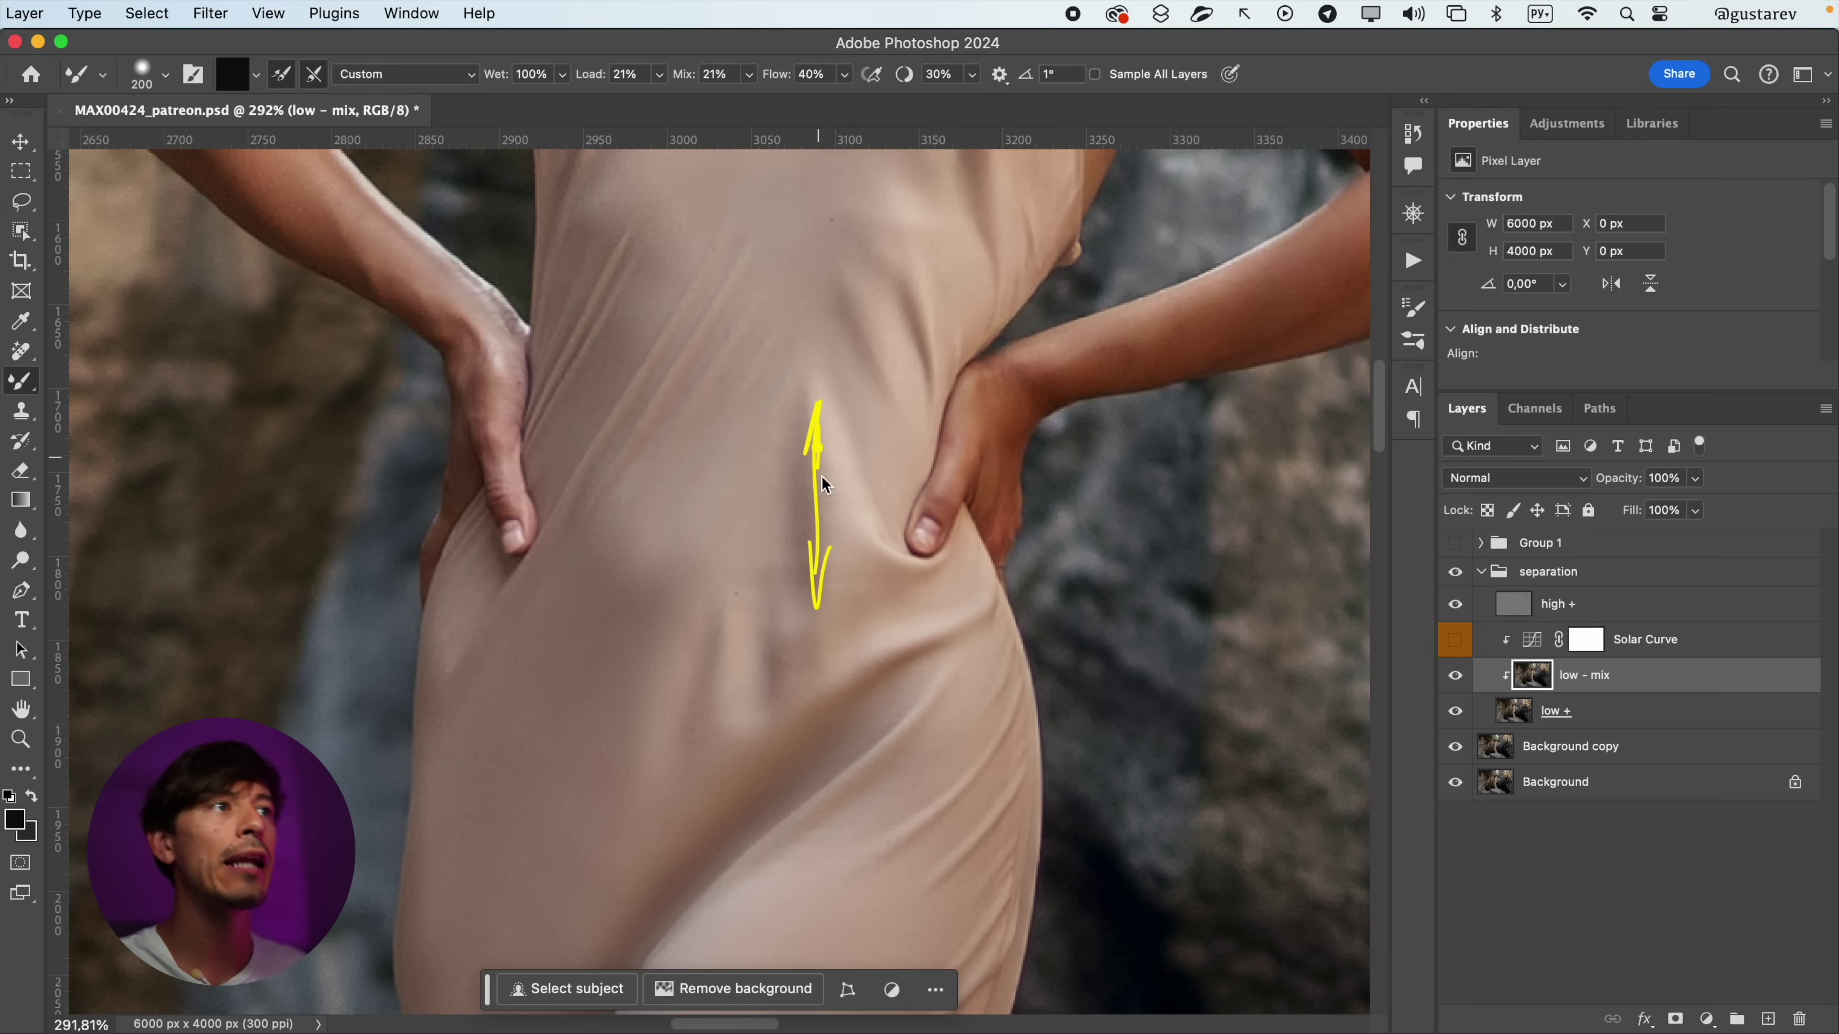
key("Escape")
- Blend the dark vertical fold down the middle of the abdomen with the Mixer Brush on the low - mix layer
mouse_move(827, 486)
left_mouse_down()
mouse_move(788, 493)
mouse_move(817, 507)
mouse_move(815, 582)
left_mouse_up()
left_click(817, 494, "alt")
left_click(816, 567, "alt")
left_click(803, 517, "alt")
left_click(795, 435, "alt")
mouse_move(803, 516)
left_mouse_down()
mouse_move(797, 422)
mouse_move(789, 639)
mouse_move(814, 519)
mouse_move(789, 470)
mouse_move(818, 625)
mouse_move(782, 655)
mouse_move(790, 632)
mouse_move(819, 658)
left_mouse_up()
left_click(806, 540, "alt")
left_click(792, 639, "alt")
left_click(805, 509, "alt")
left_click(795, 568, "alt")
left_click(810, 602, "alt")
left_click(781, 657, "alt")
left_click(810, 701, "alt")
- Smooth the tonal transitions along the large diagonal fold between the hip and thigh with the Mixer Brush
left_click_drag(817, 736, 852, 481)
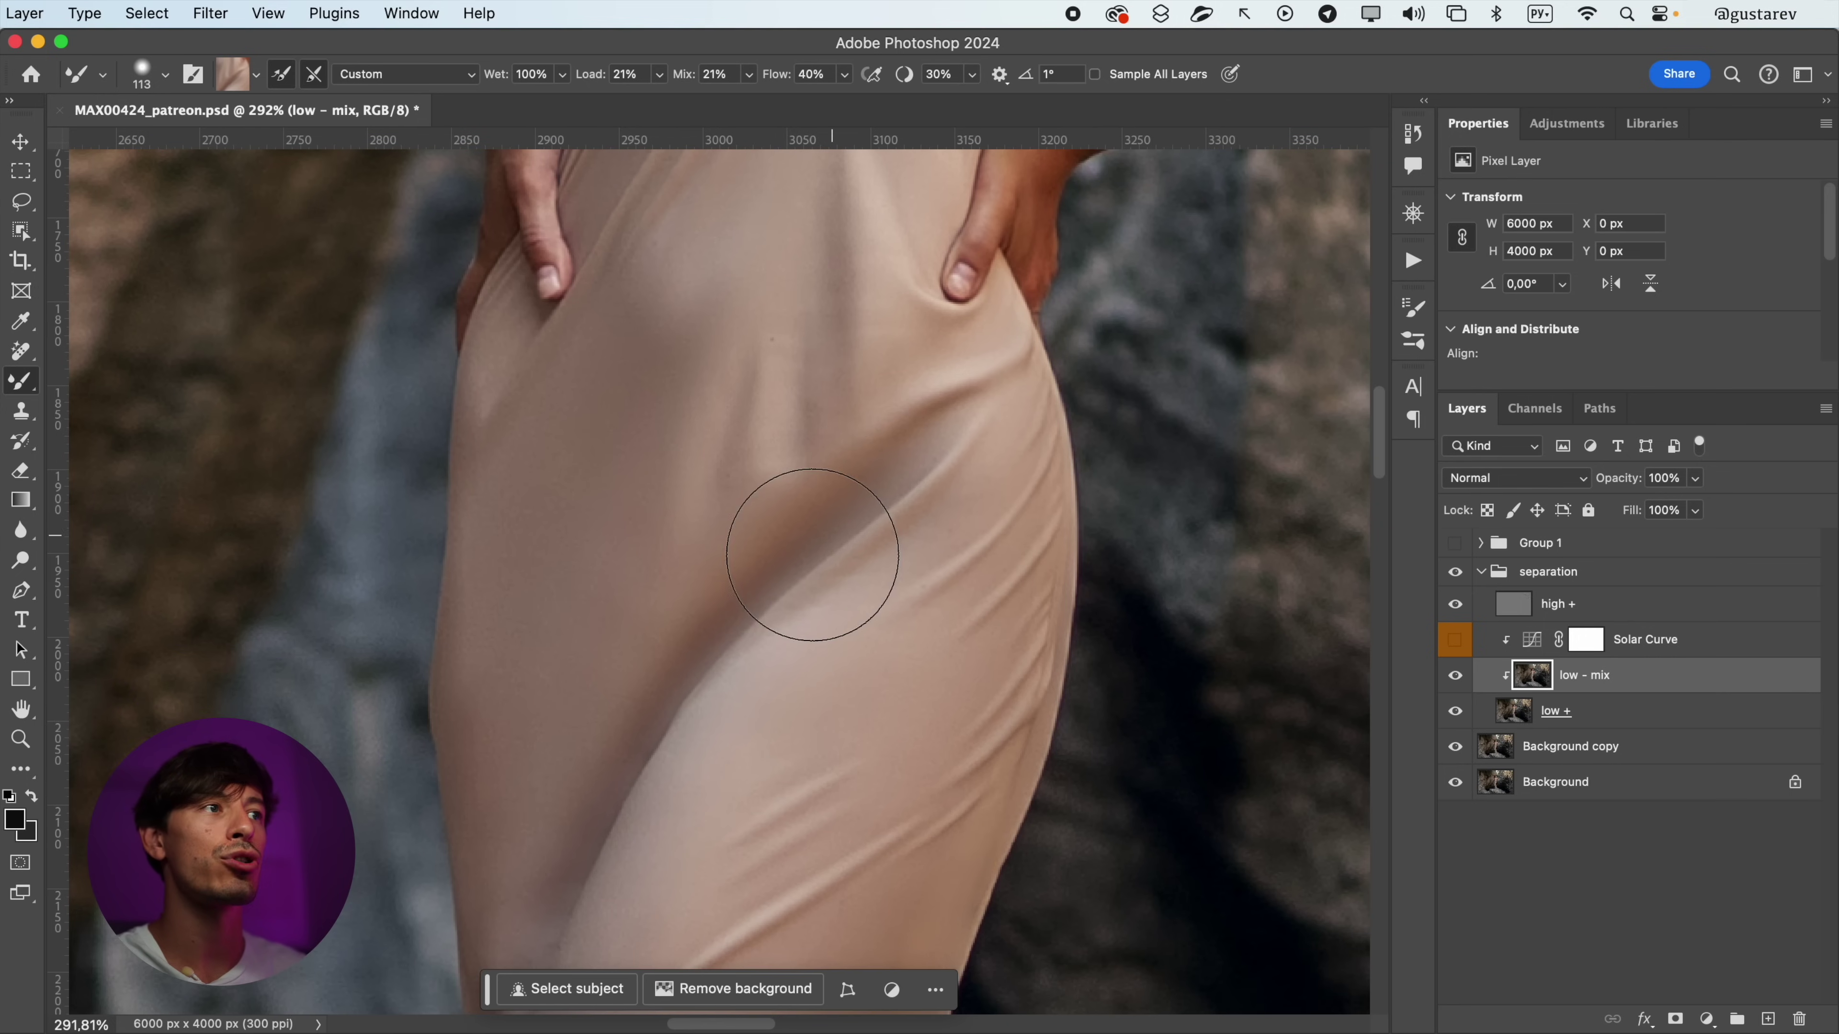
left_click(790, 572, "alt")
left_click_drag(732, 681, 825, 535)
left_click(651, 699, "alt")
left_click_drag(854, 609, 694, 637)
- Even out the patchy shading on the abdomen between the two hands with the Mixer Brush
left_click_drag(789, 362, 741, 660)
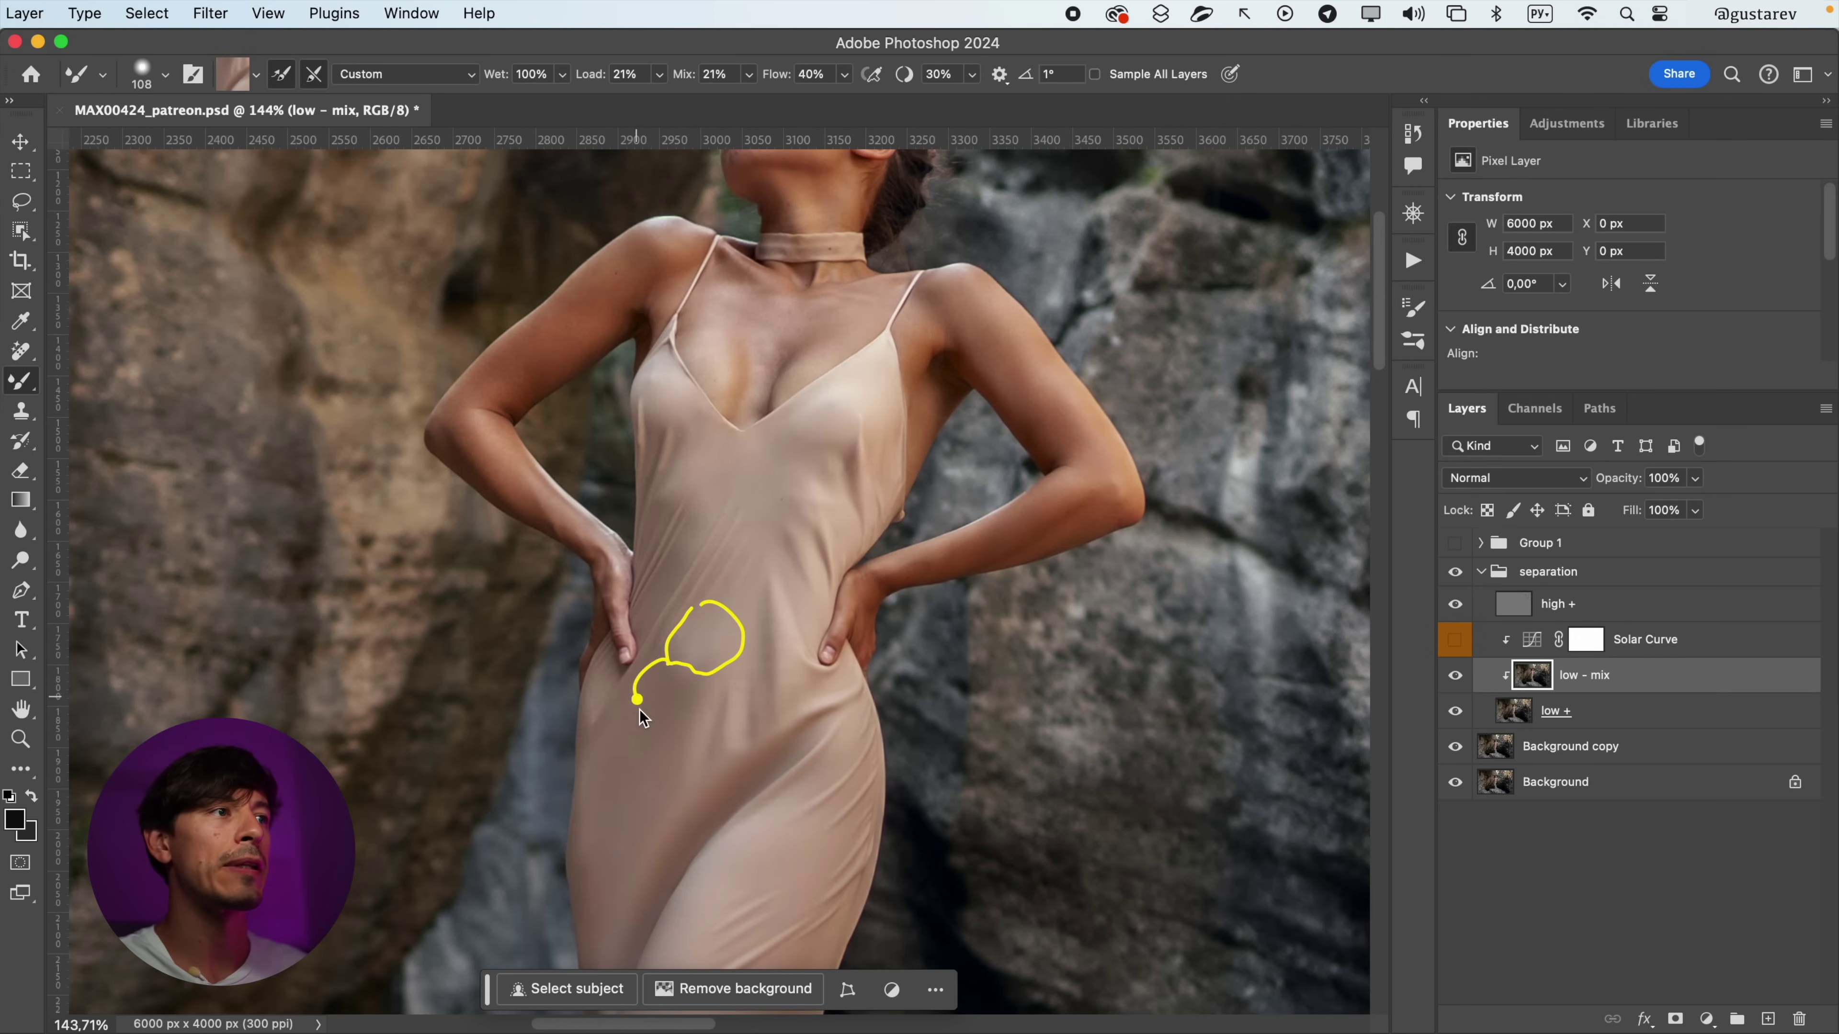
key("bracketright")
key("bracketright")
key("bracketright")
left_click(677, 698, "alt")
mouse_move(687, 673)
left_mouse_down()
mouse_move(706, 628)
mouse_move(720, 703)
mouse_move(736, 662)
left_mouse_up()
left_click(688, 688, "alt")
left_click(685, 644, "alt")
left_click(706, 685, "alt")
left_click(707, 701, "alt")
left_click(728, 704, "alt")
left_click(737, 661, "alt")
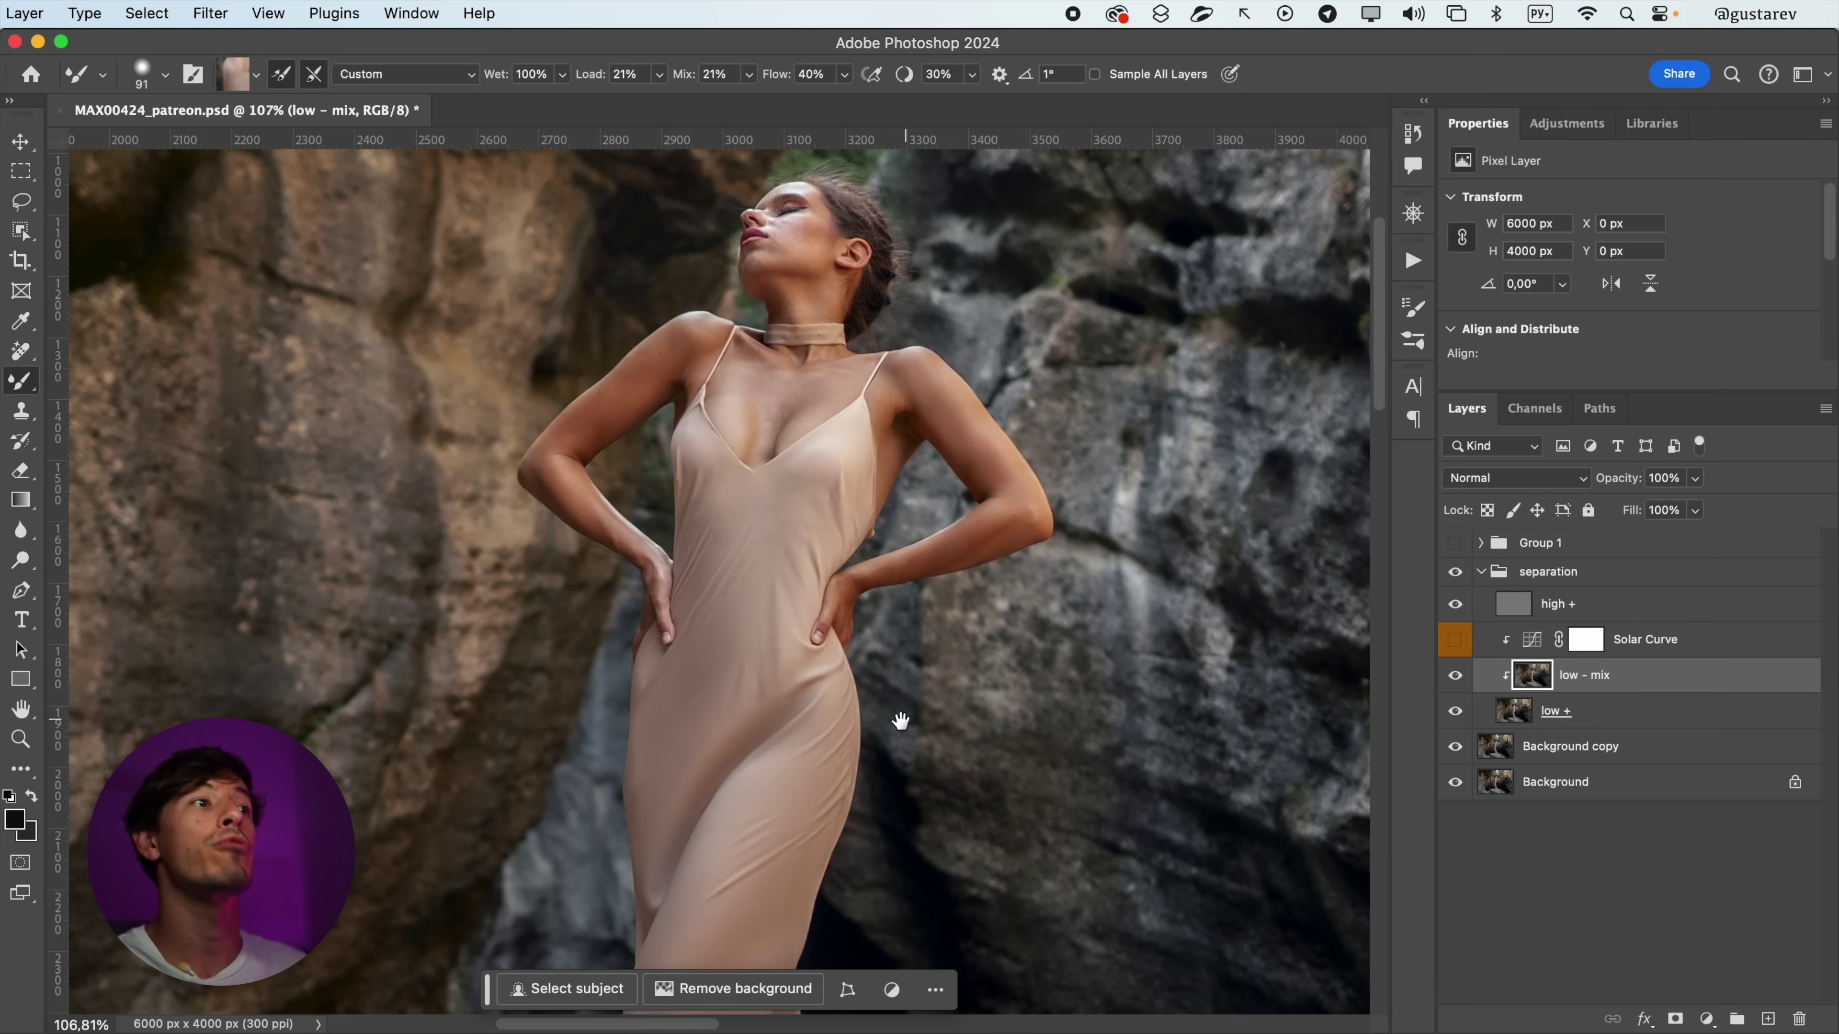
- Merge the separation group into a single layer and combine it with the Background copy layer
mouse_move(902, 727)
left_mouse_down()
mouse_move(912, 685)
mouse_move(834, 733)
mouse_move(884, 666)
left_mouse_up()
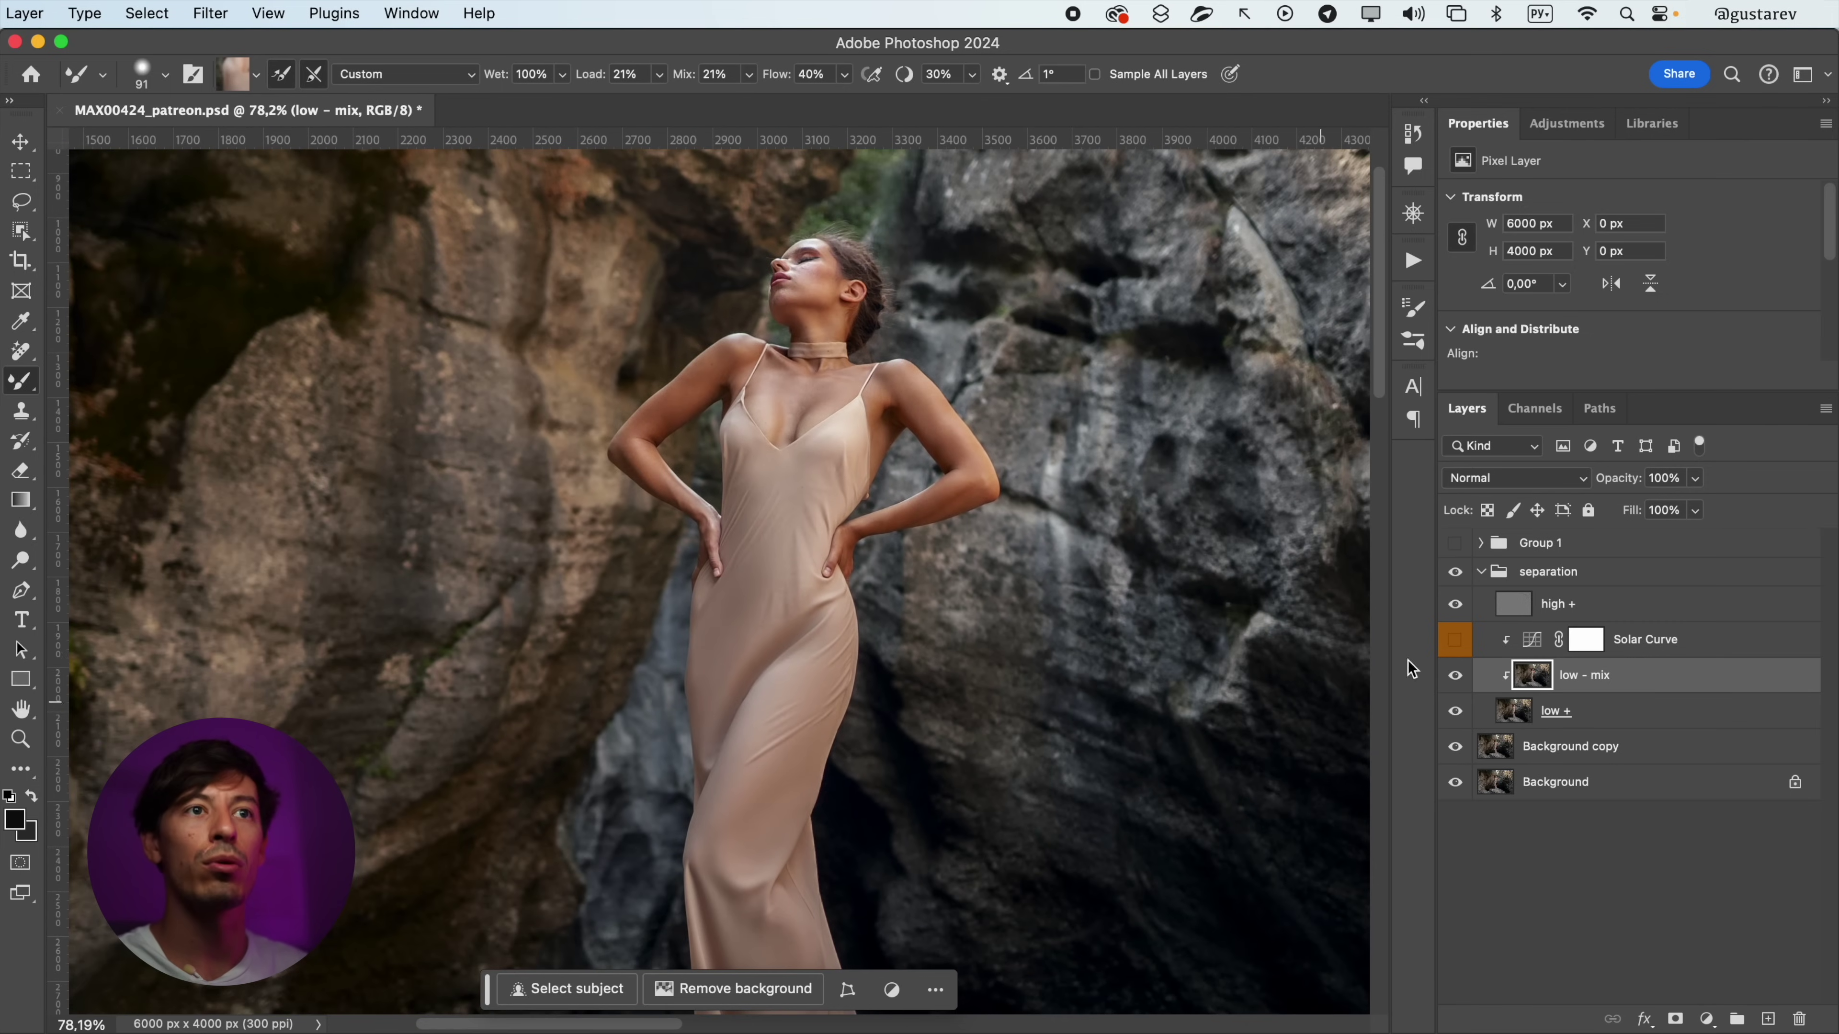
left_click(1575, 580)
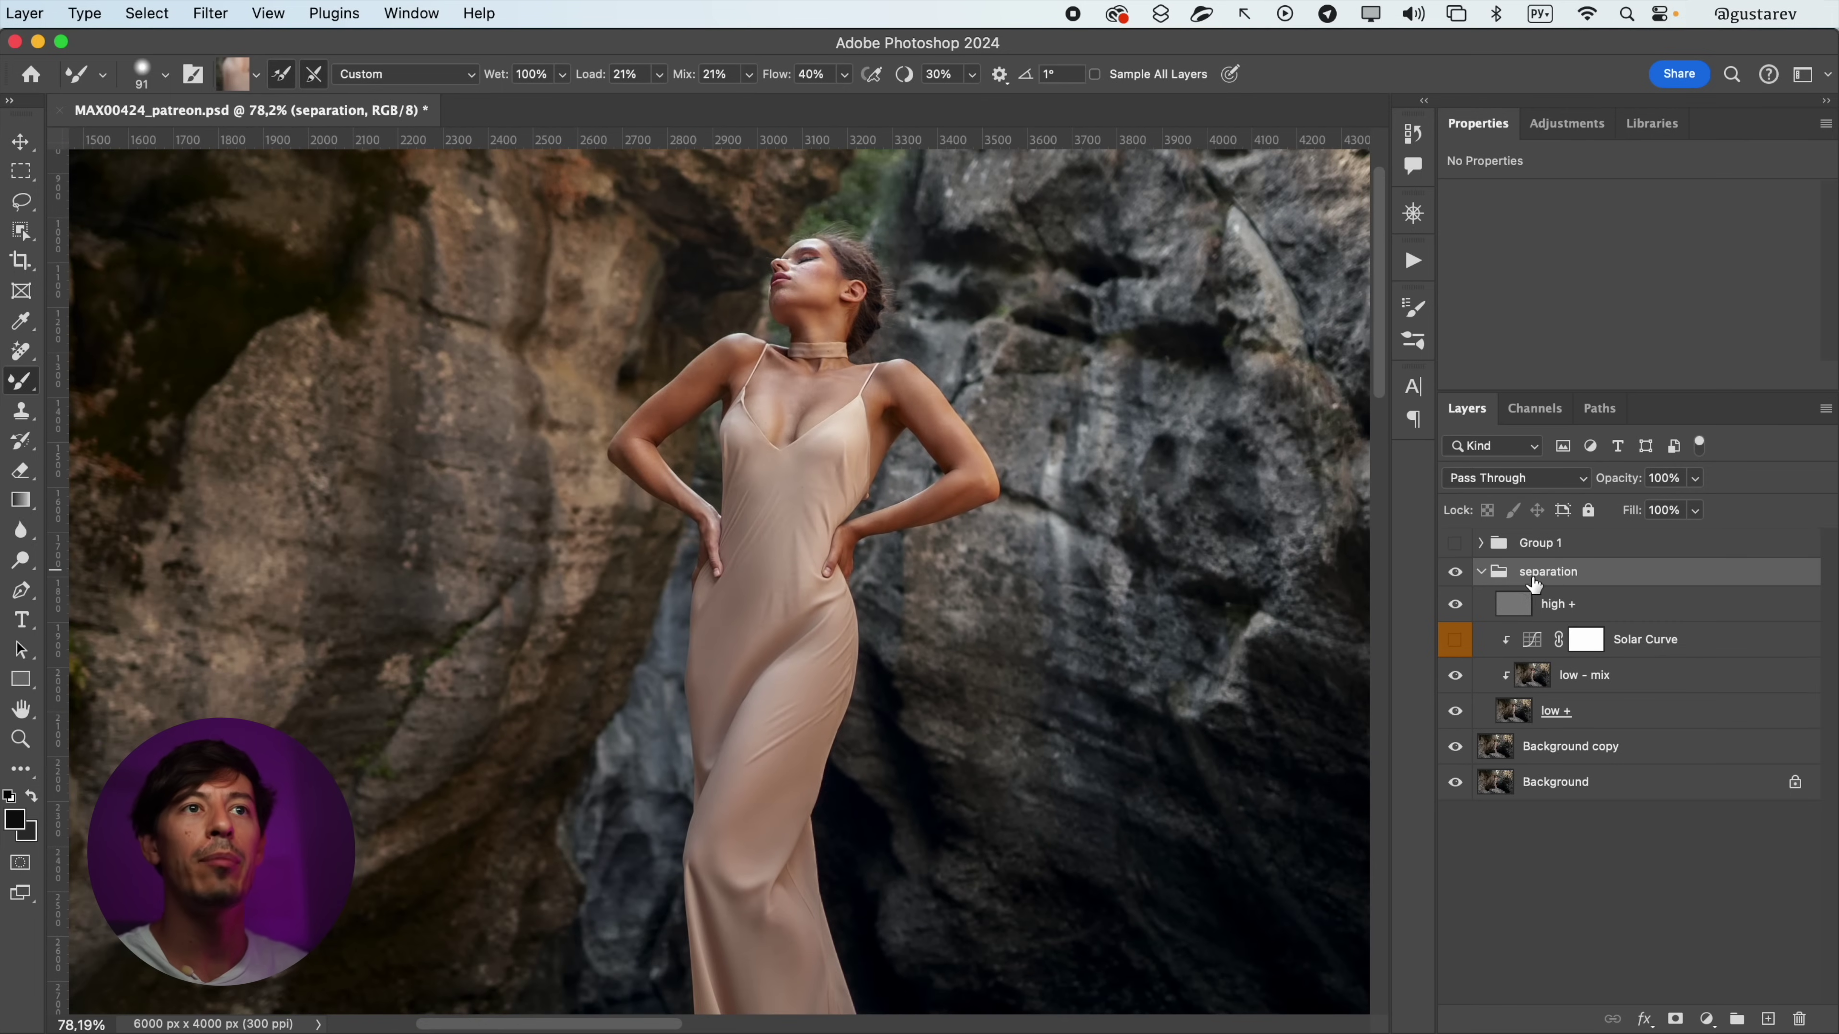
key("super+e")
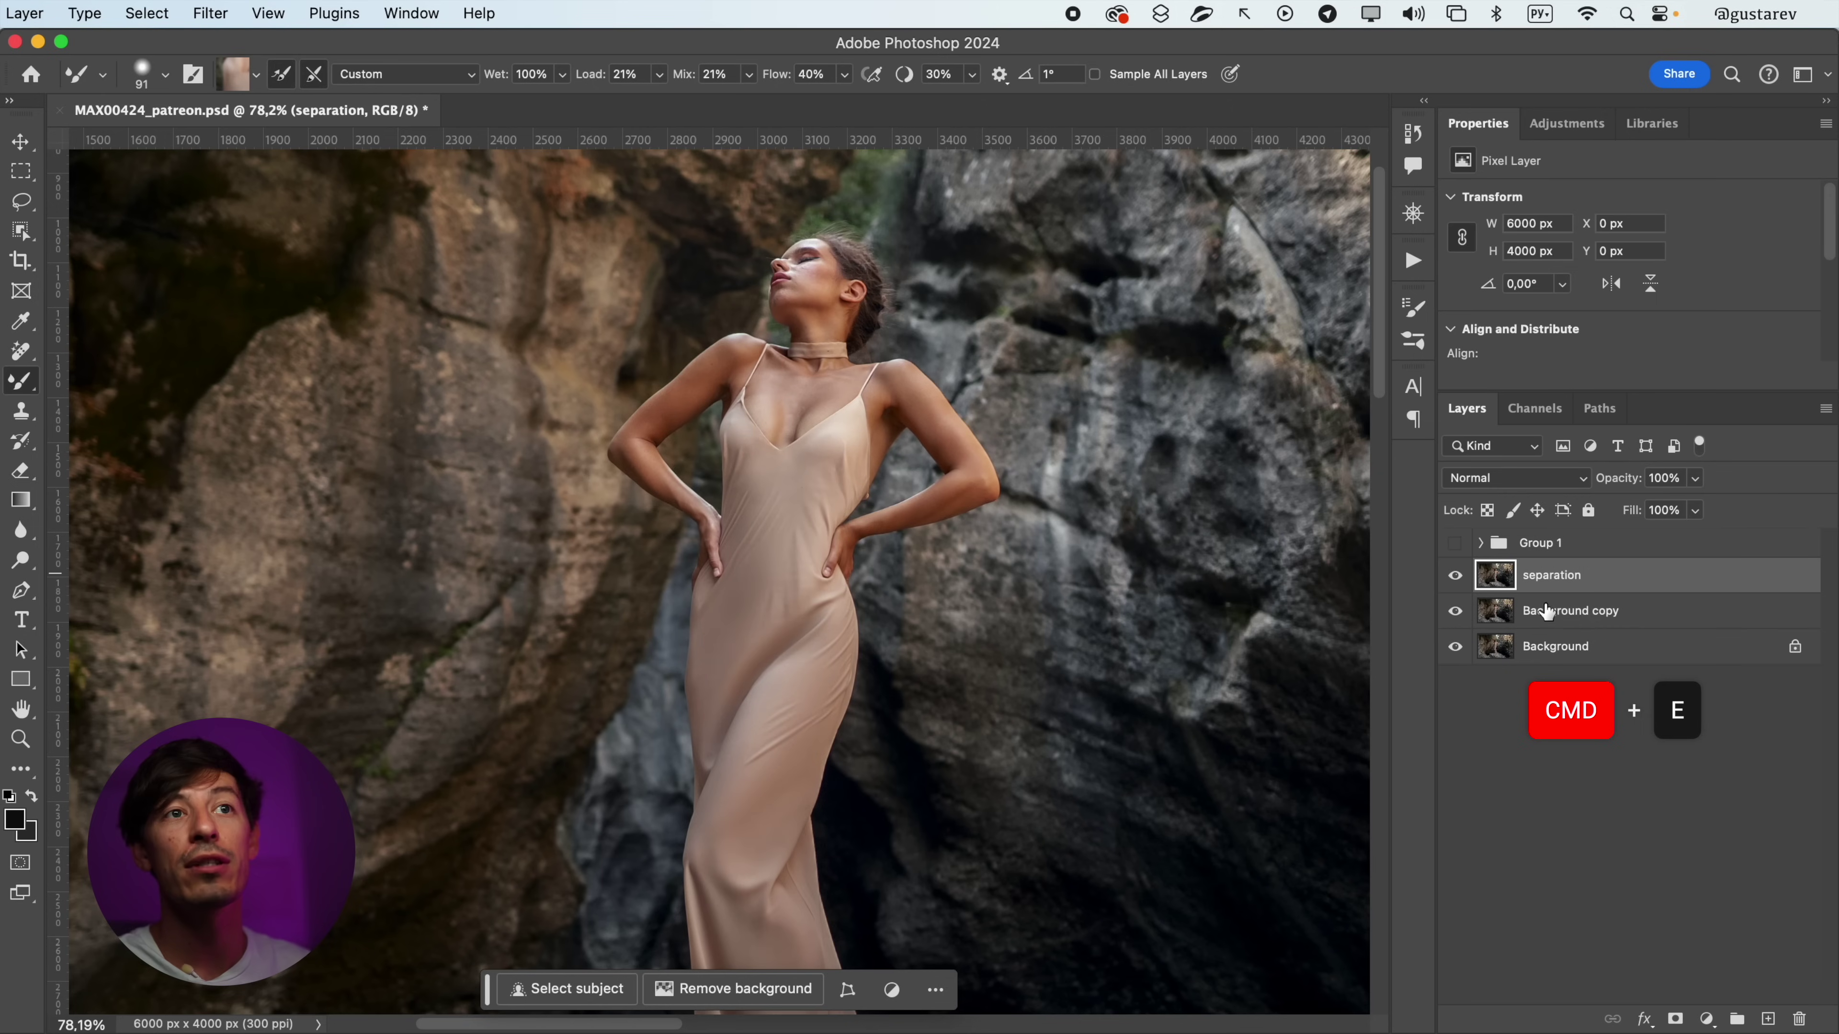
left_click(1518, 603, "shift")
key("super+e")
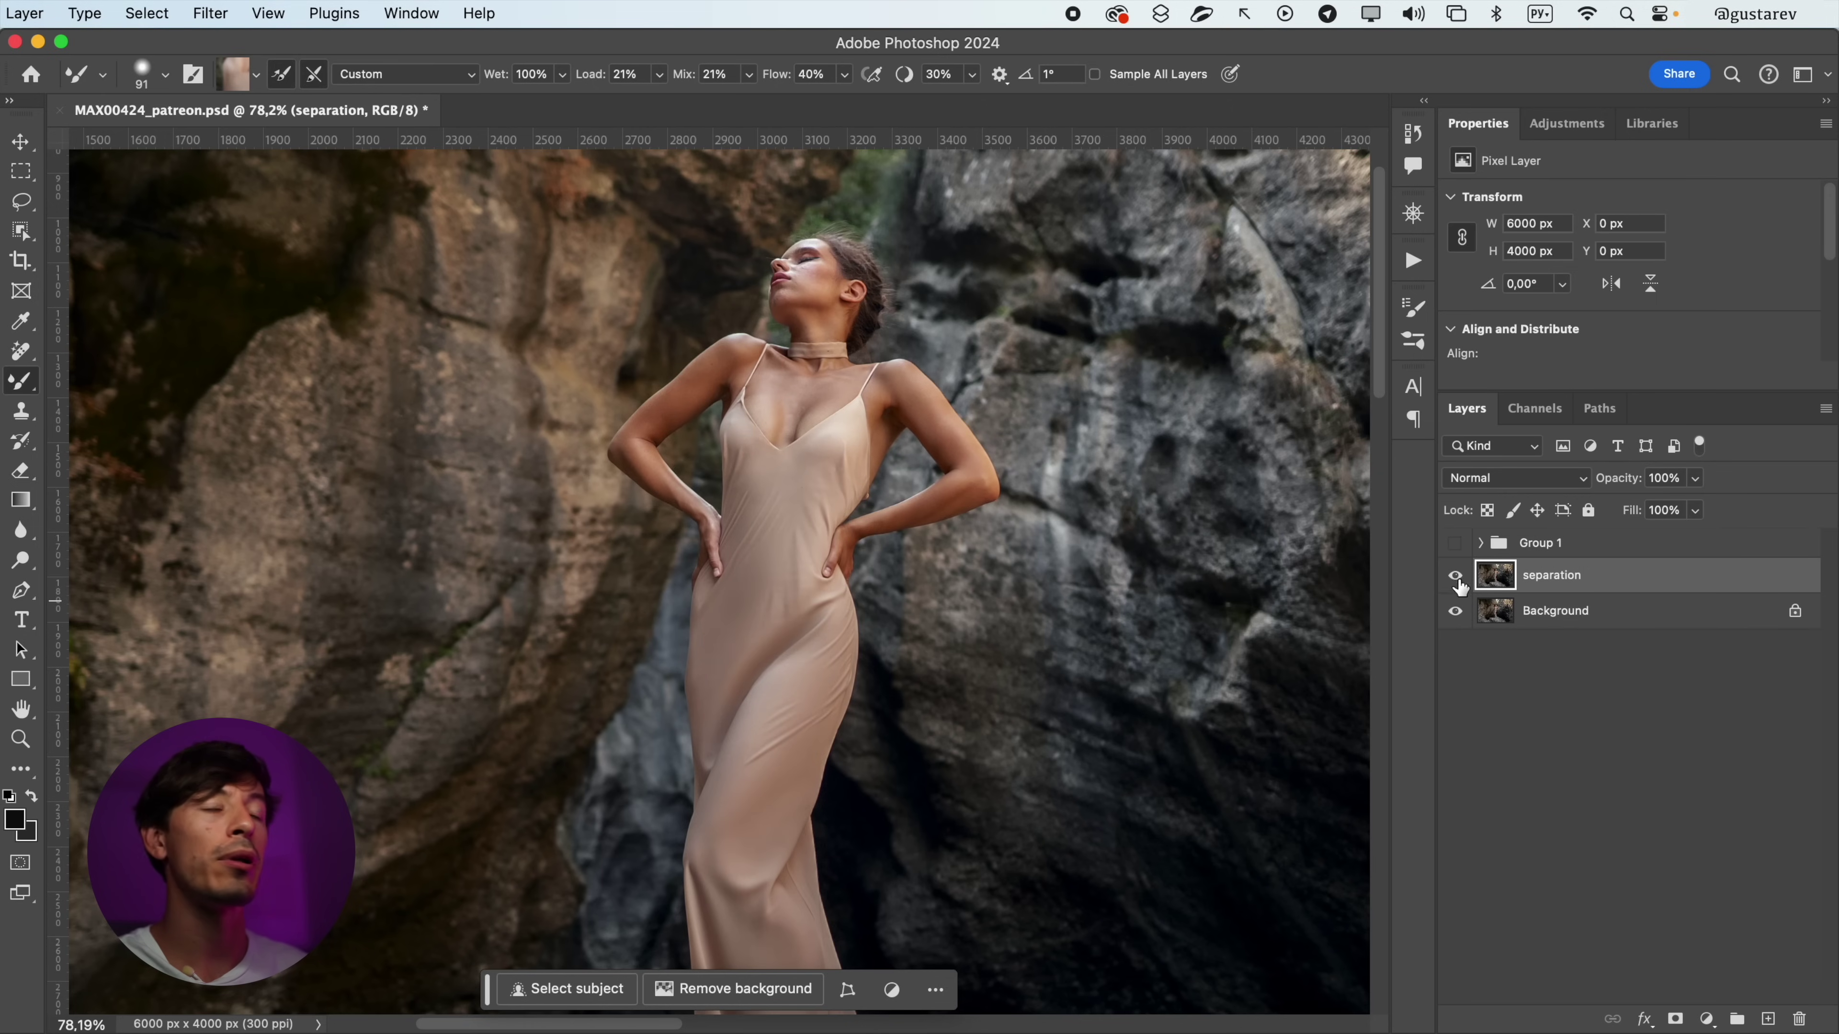
- Compare the retouched separation layer with the original Background over the whole figure by switching its visibility off and on
left_click(1457, 579)
left_click(1456, 579)
left_click(1457, 579)
left_click(1458, 579)
left_click(1457, 580)
left_click(1457, 580)
left_click(1455, 580)
left_click(1455, 581)
left_click(1455, 580)
left_click(1455, 579)
left_click(1455, 579)
left_click(1455, 579)
left_click(1454, 580)
left_click_drag(887, 700, 883, 603)
scroll(882, 603, "down", 3)
left_click(1455, 579)
left_click(1455, 579)
left_click(1457, 583)
left_click(1456, 583)
left_click(1455, 583)
left_click(1455, 583)
left_click(1455, 583)
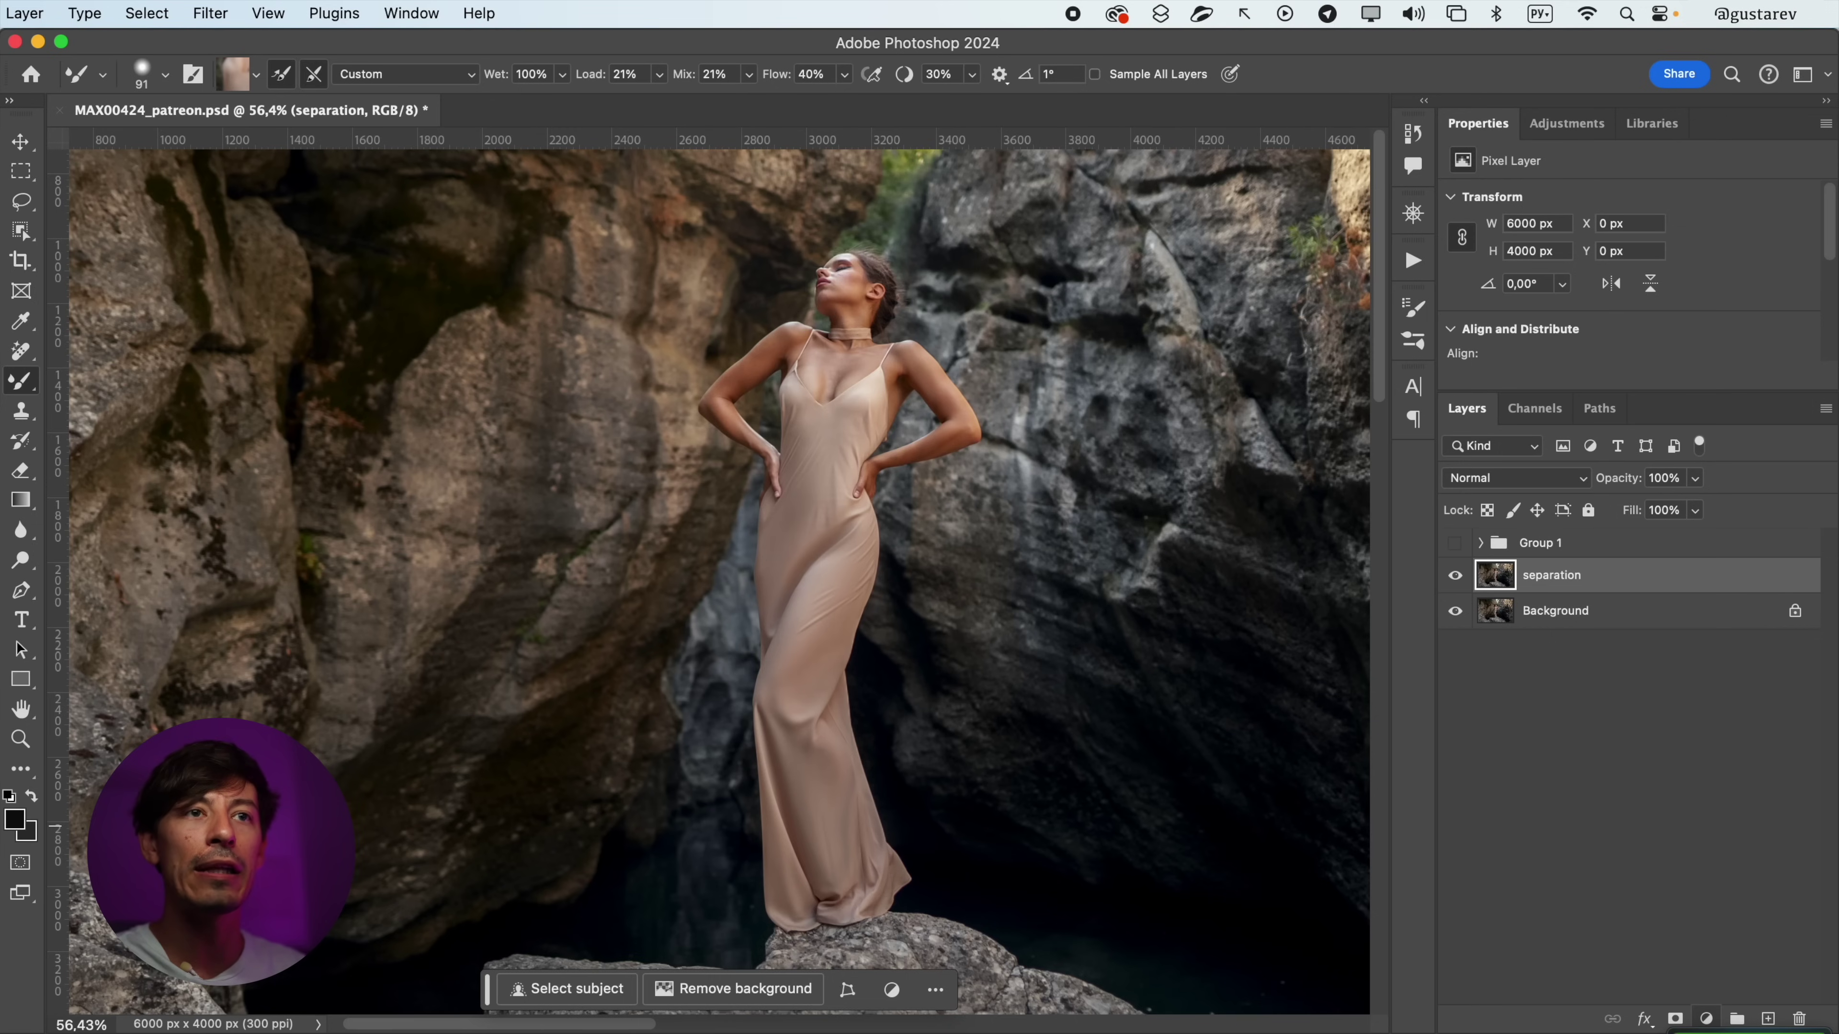
- Add a solid color fill layer with #808080 above the separation layer and set its blend mode to Overlay
left_click(1706, 1019)
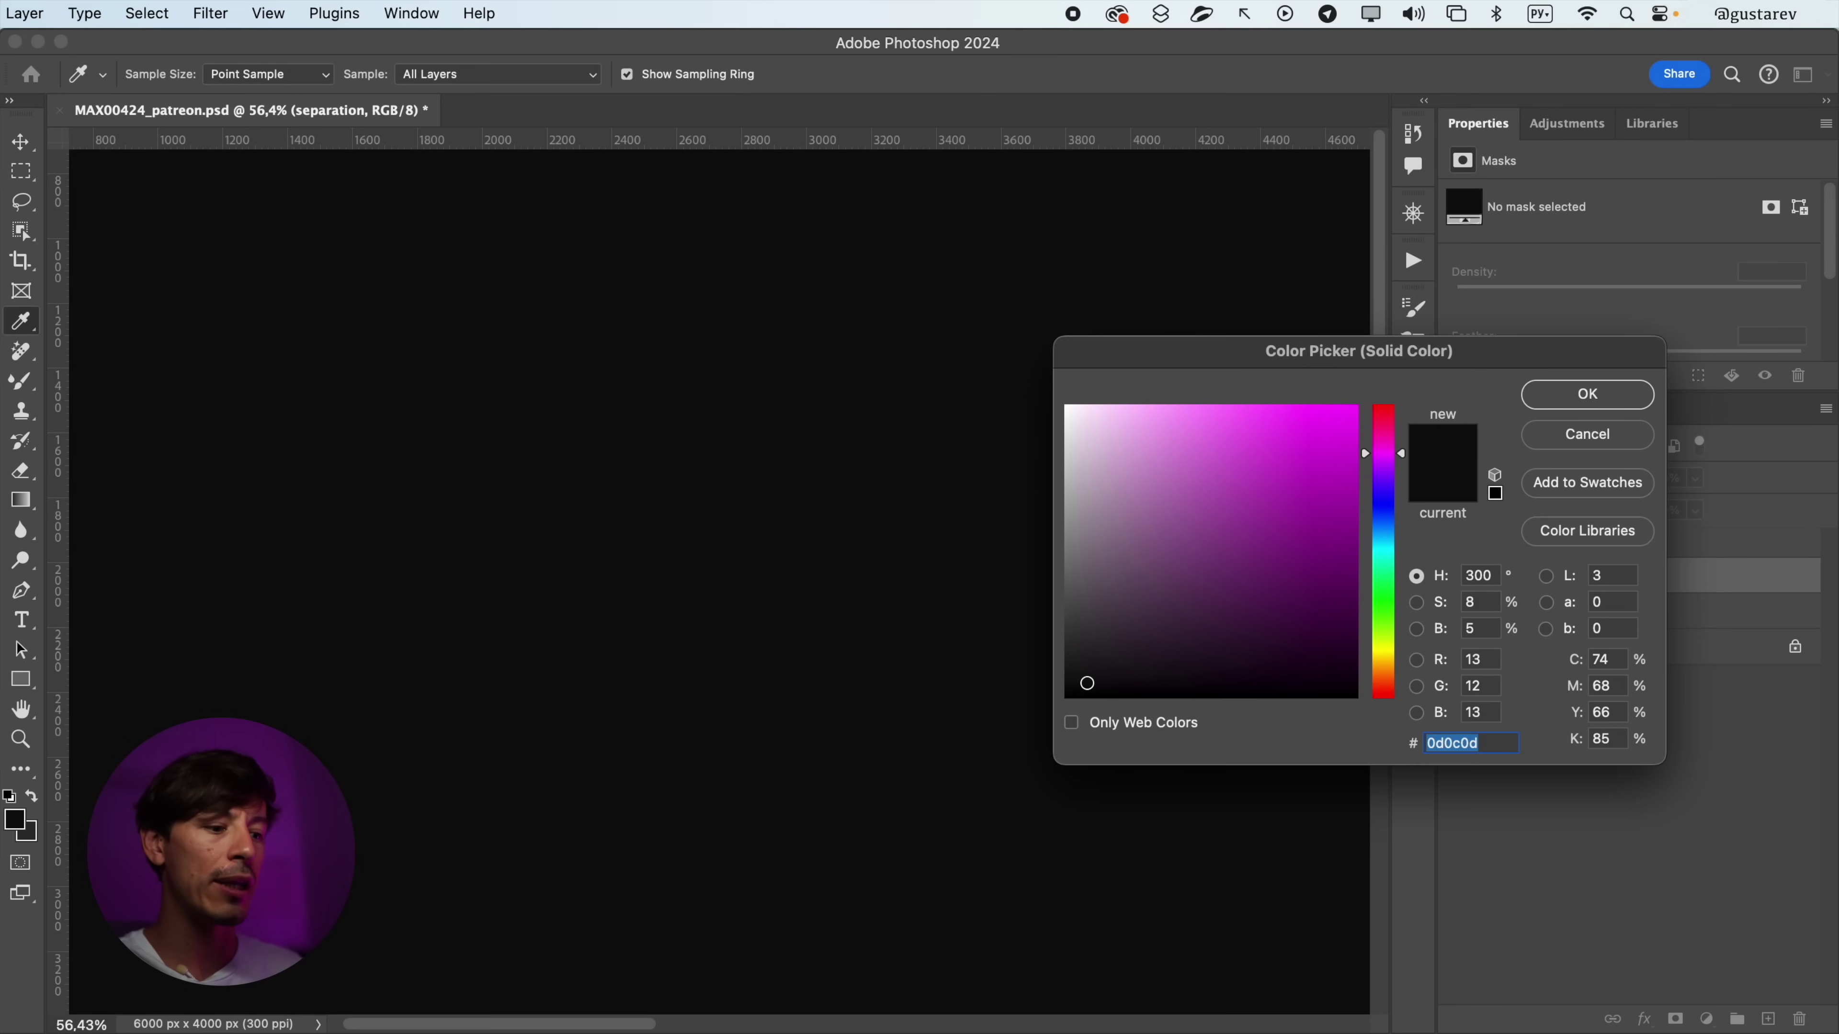
type("777777")
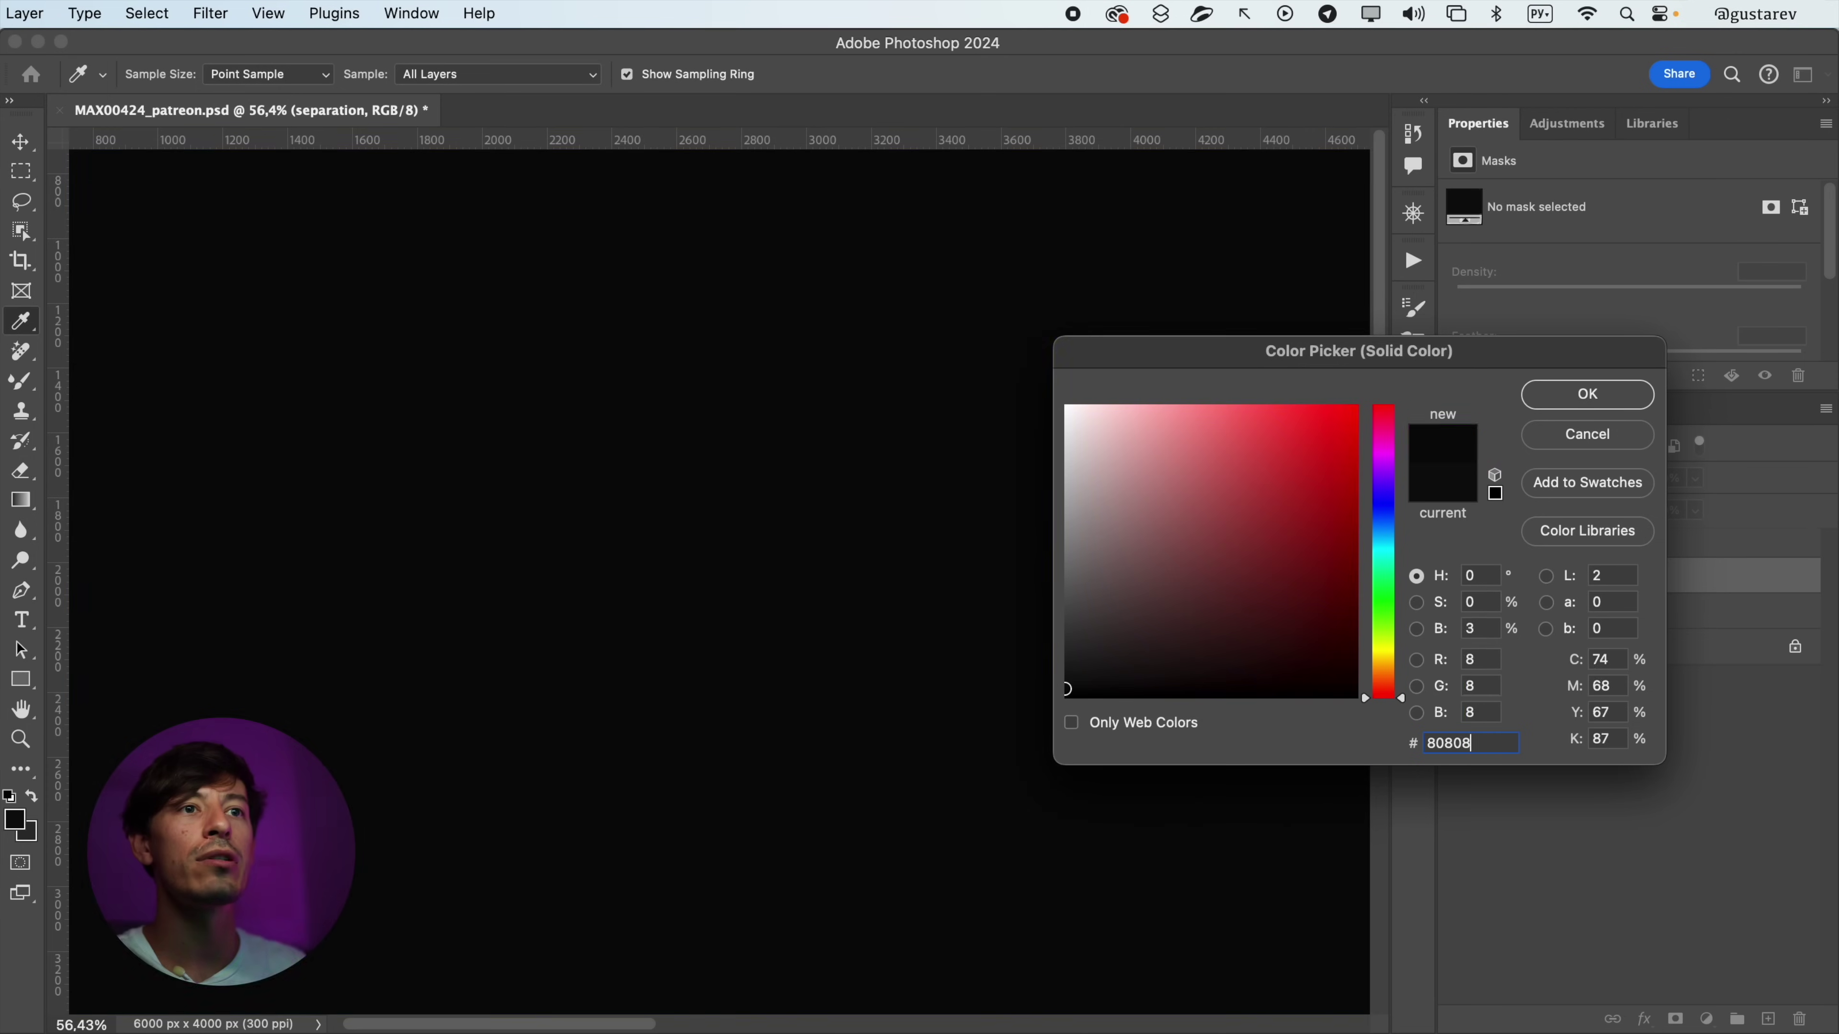
key("Return")
left_click(1509, 476)
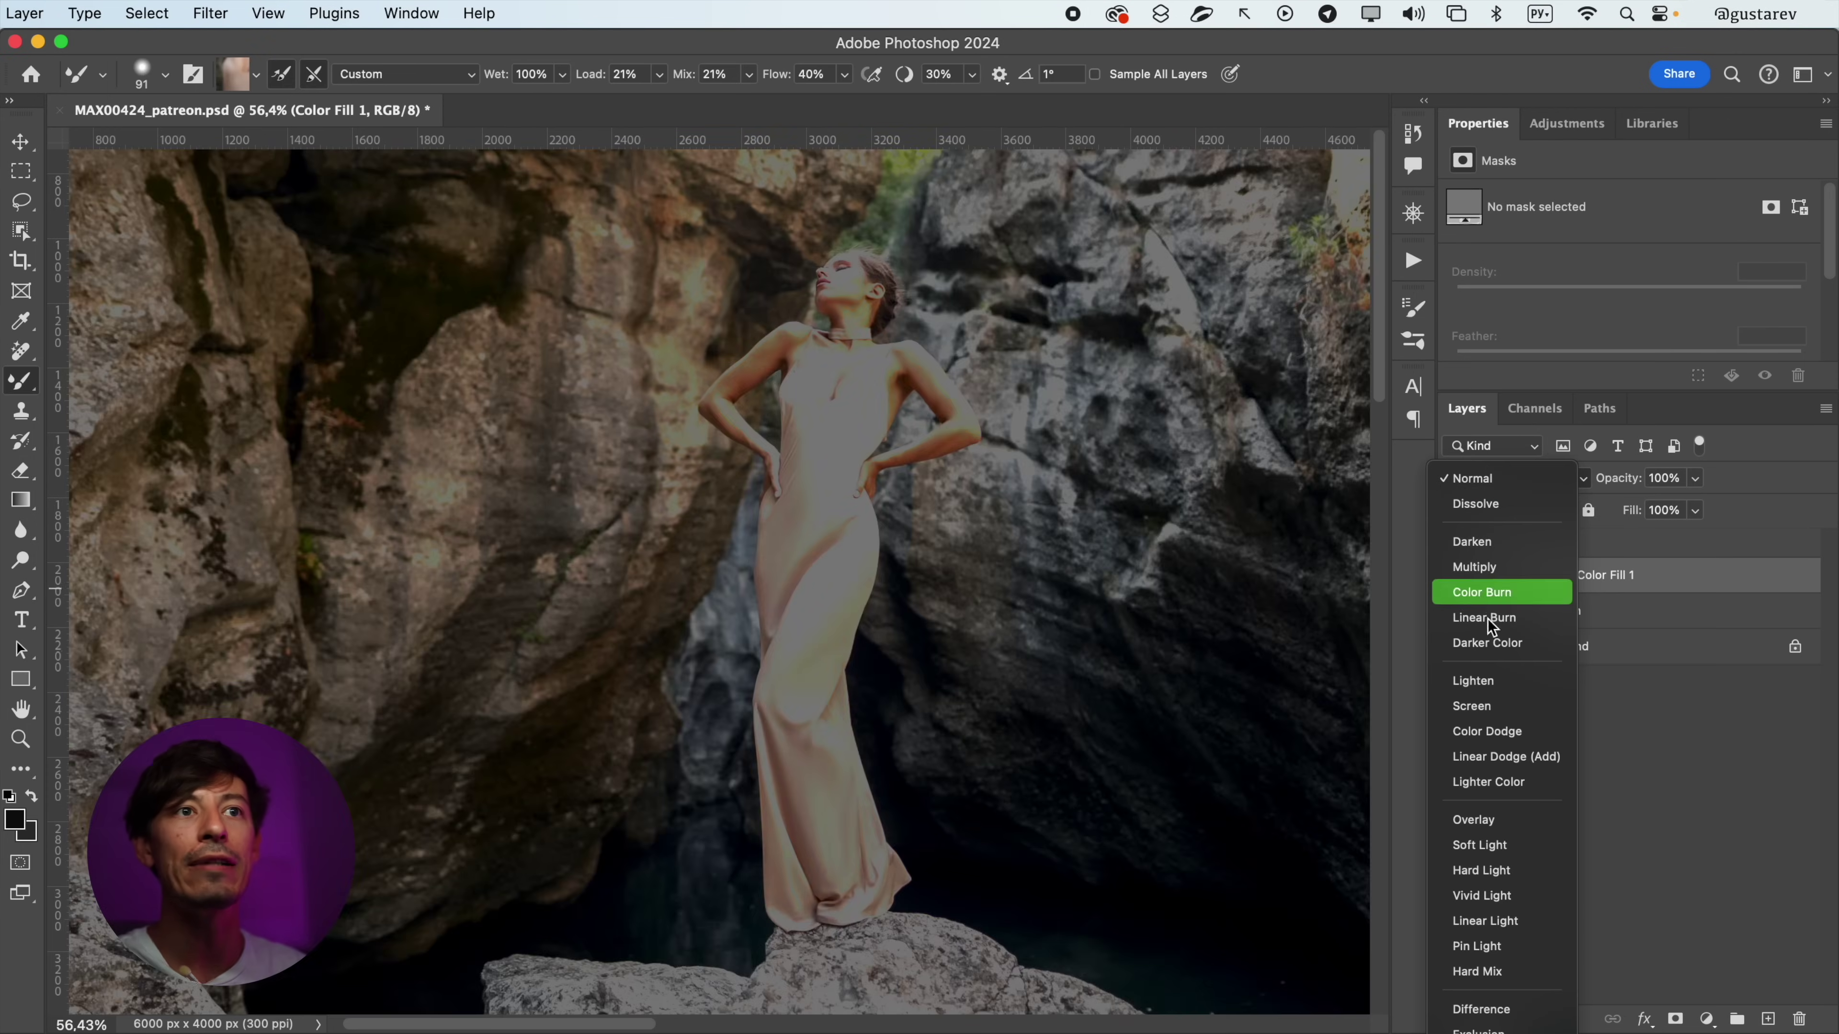
left_click(1490, 819)
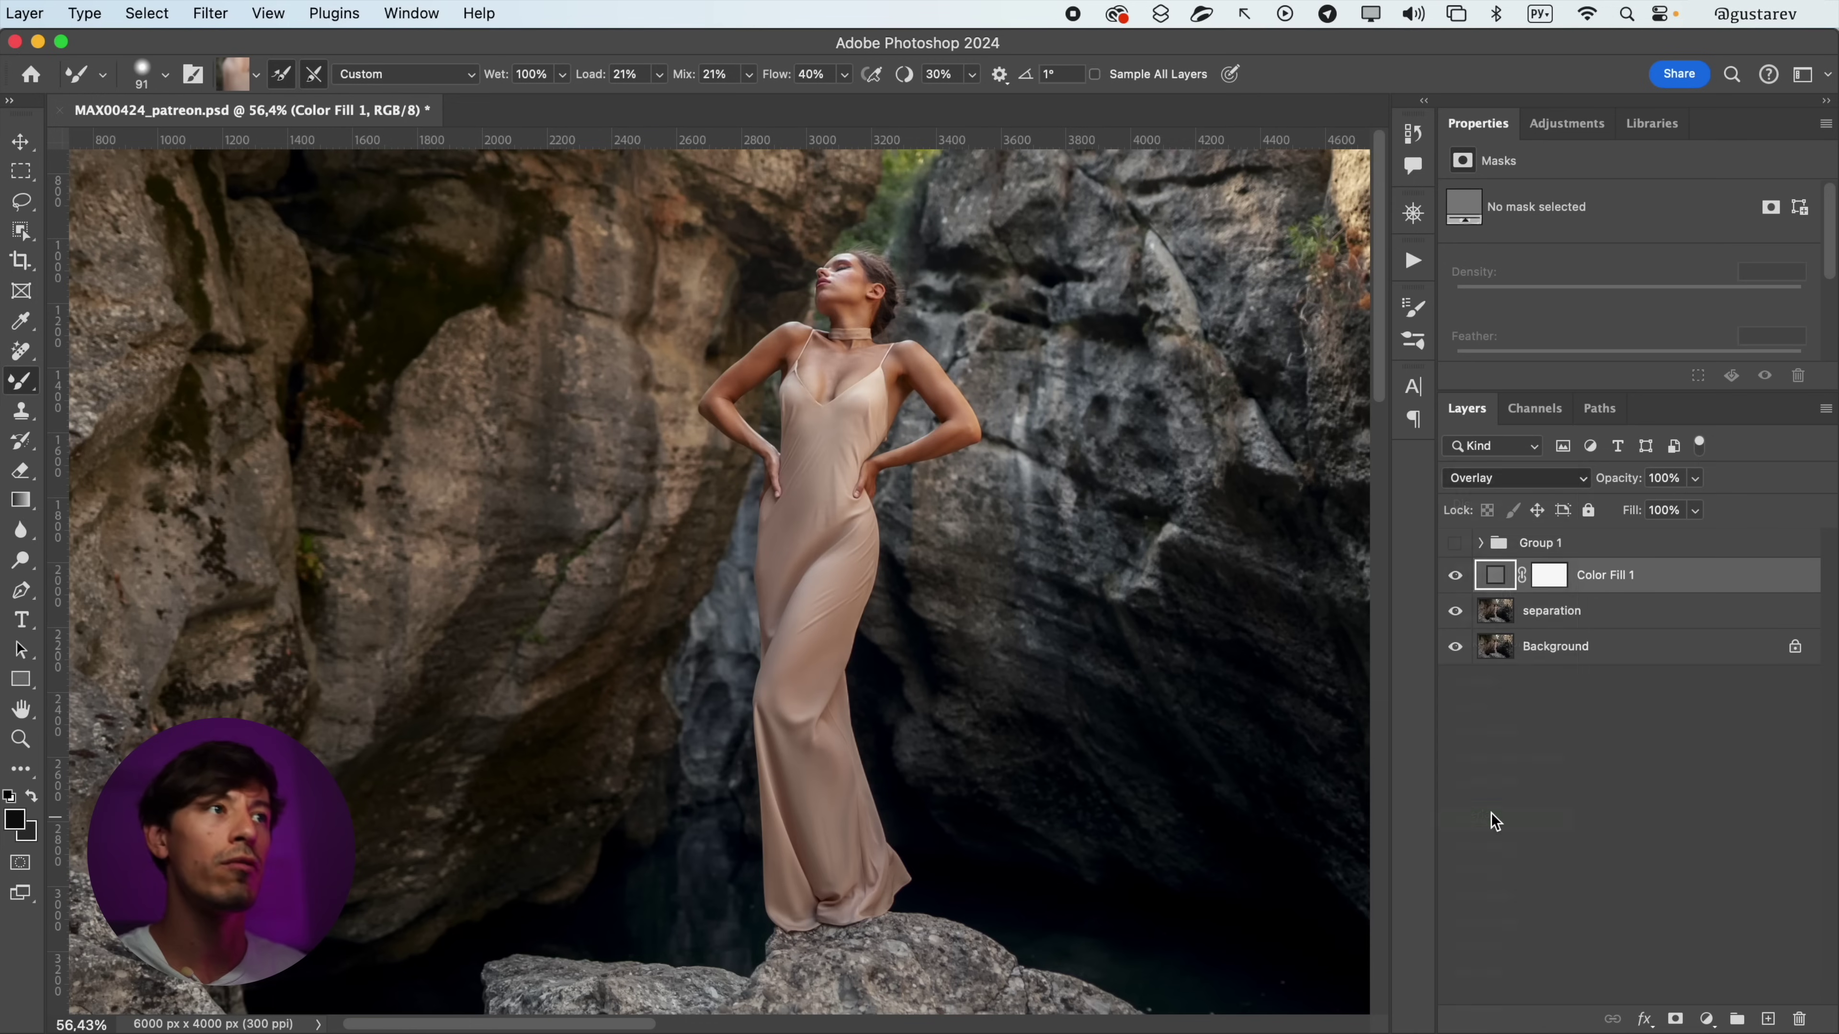
- Rasterize the Color Fill 1 layer and choose the Dodge tool for working on it
left_click(826, 531)
left_click(825, 531)
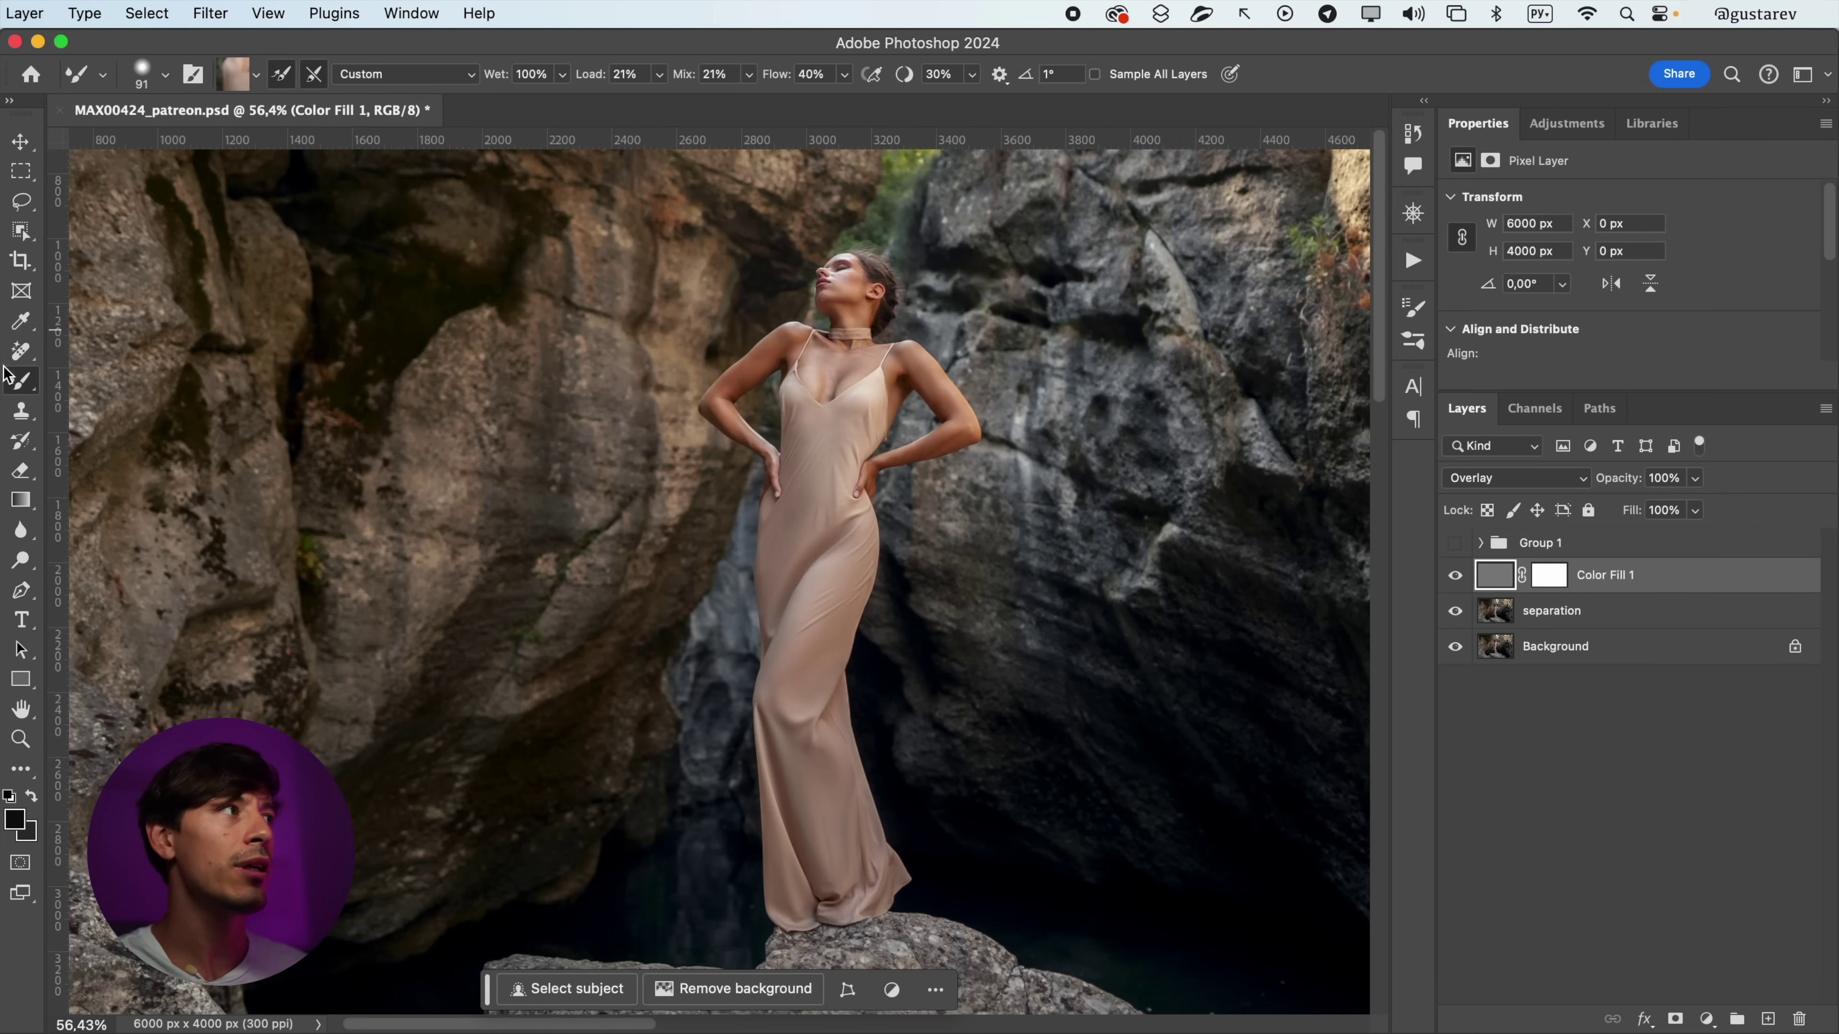
left_click(20, 559)
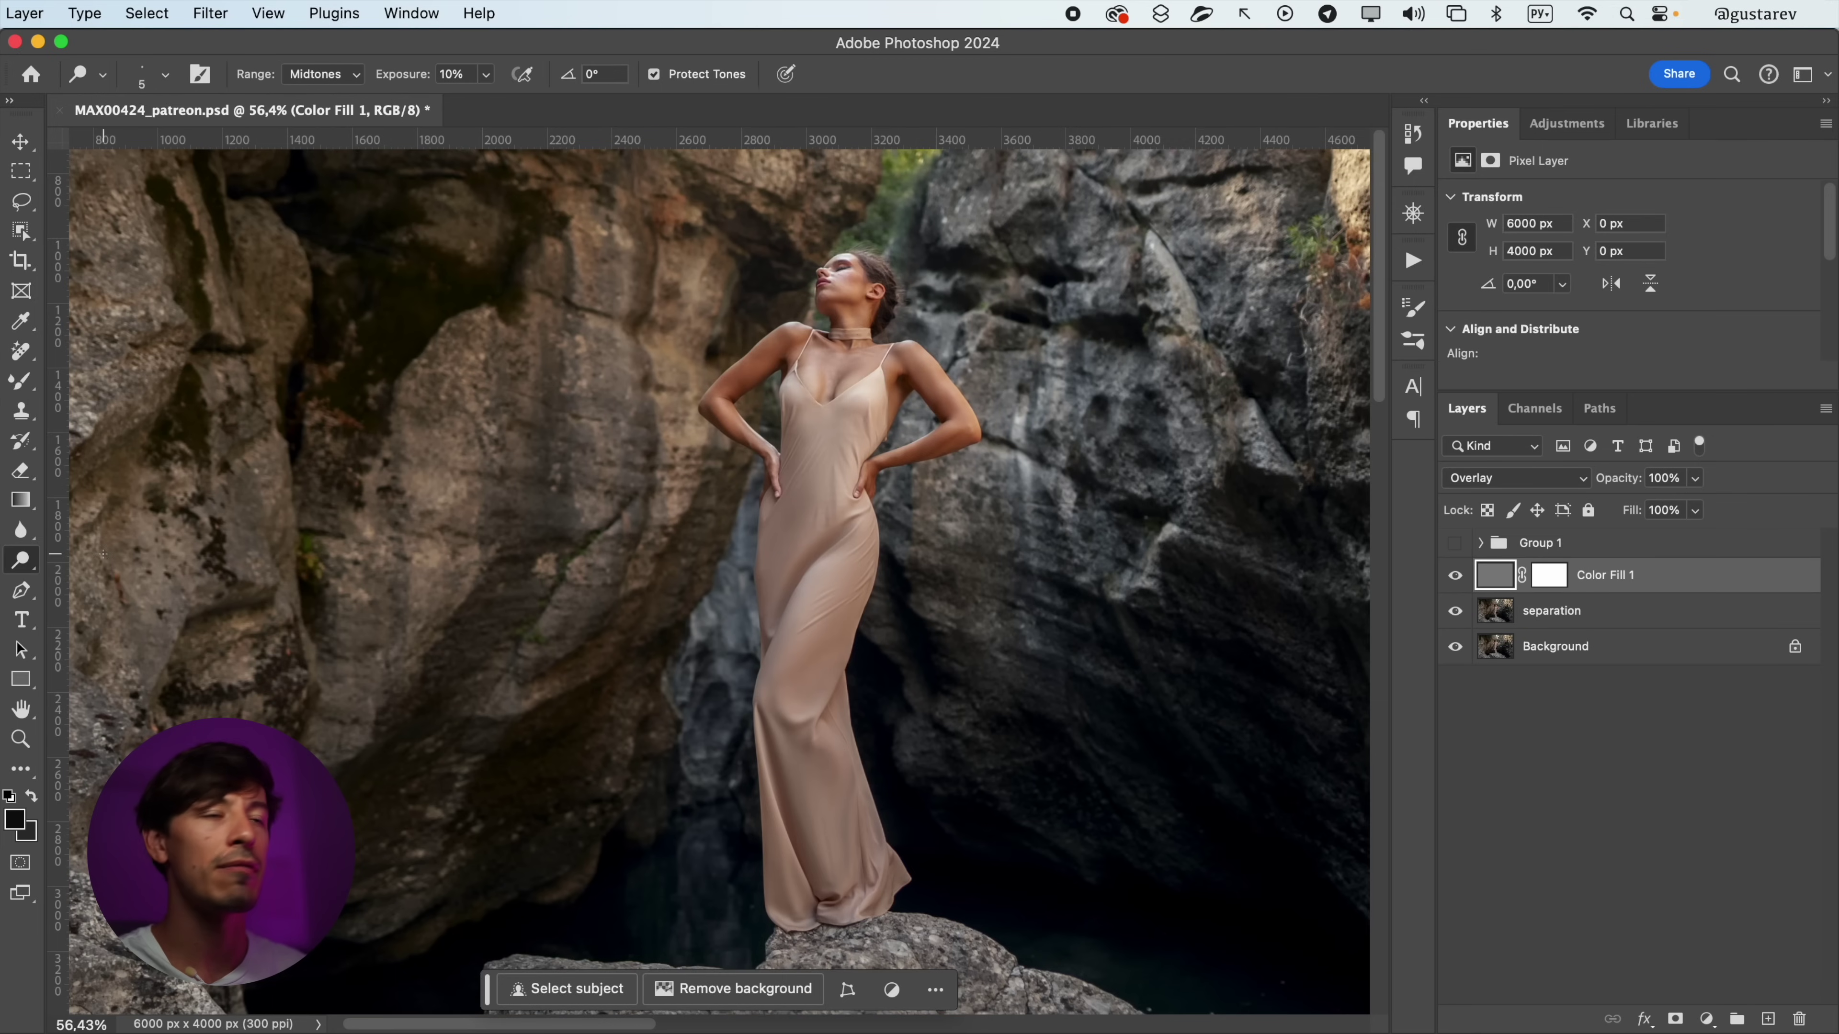
- Brighten the highlights on the dress over the thigh, hip and abdomen with the Dodge tool at Midtones, 10% exposure
left_click_drag(823, 463, 908, 753)
left_click_drag(968, 474, 924, 703)
mouse_move(909, 891)
left_mouse_down()
mouse_move(900, 609)
mouse_move(976, 289)
left_mouse_up()
left_click_drag(871, 679, 897, 681)
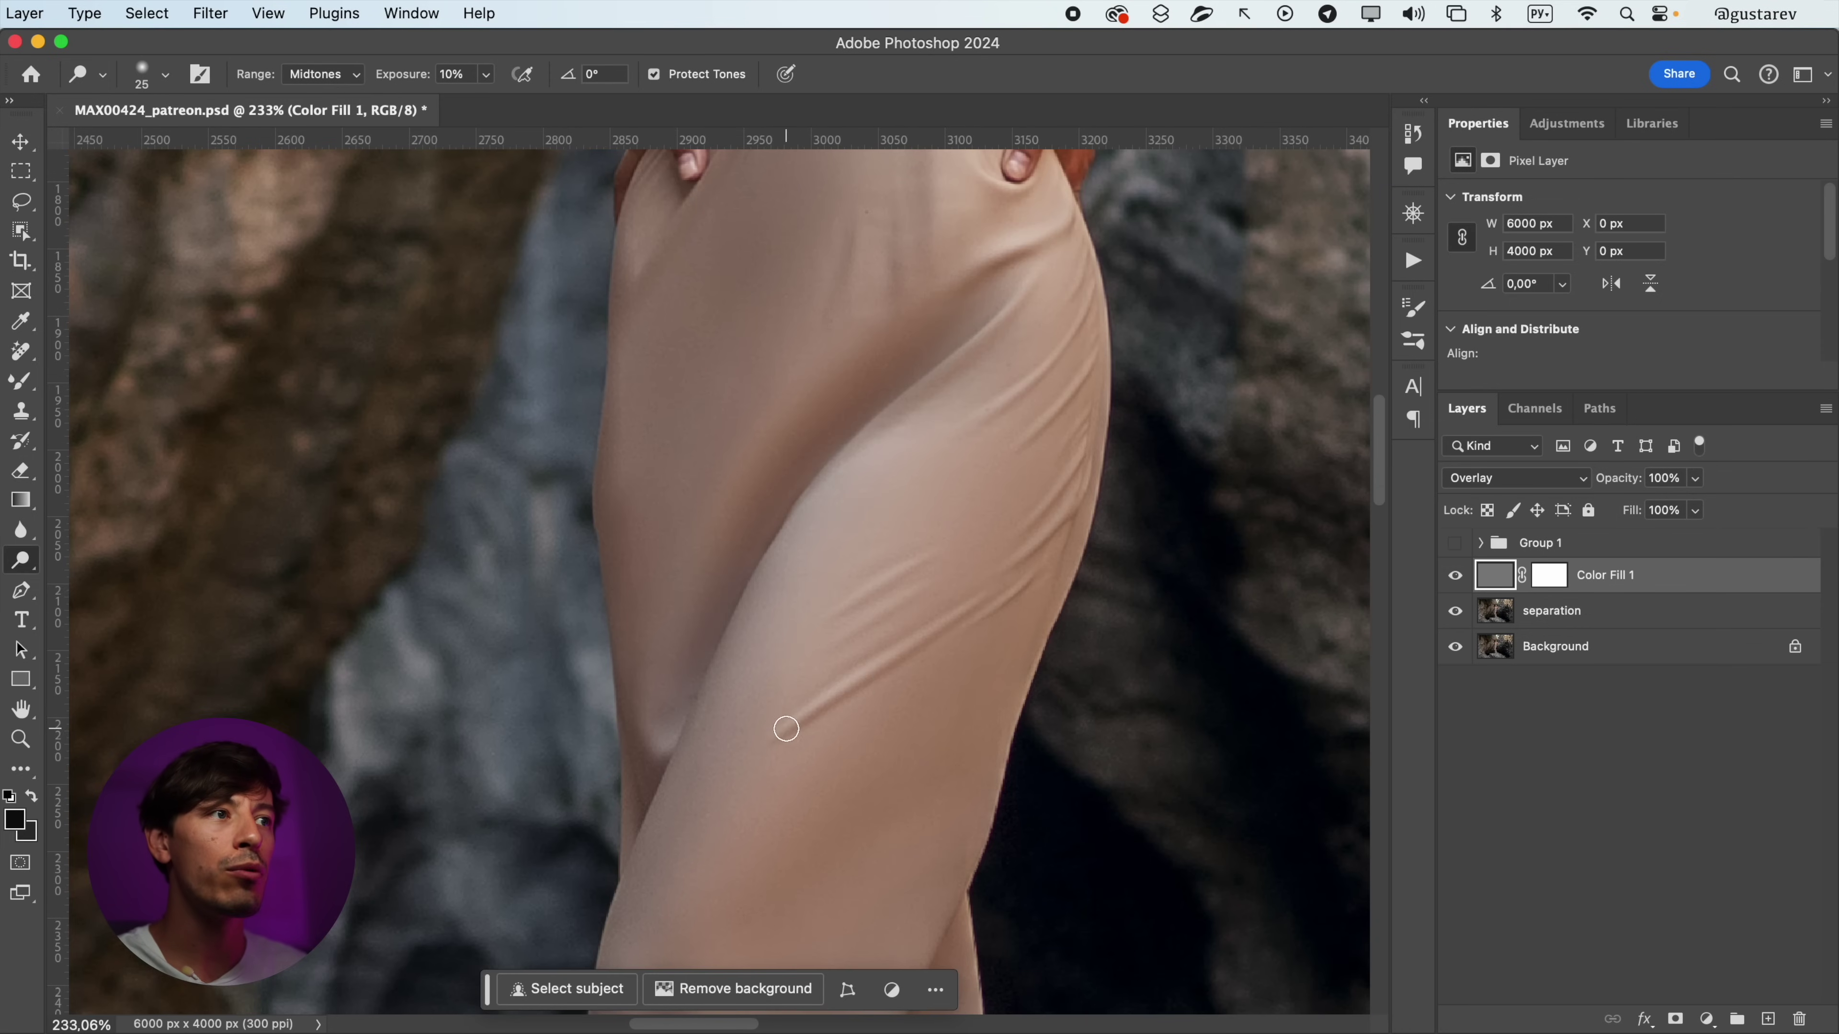
scroll(1019, 605, "up", 3)
left_click_drag(841, 596, 936, 620)
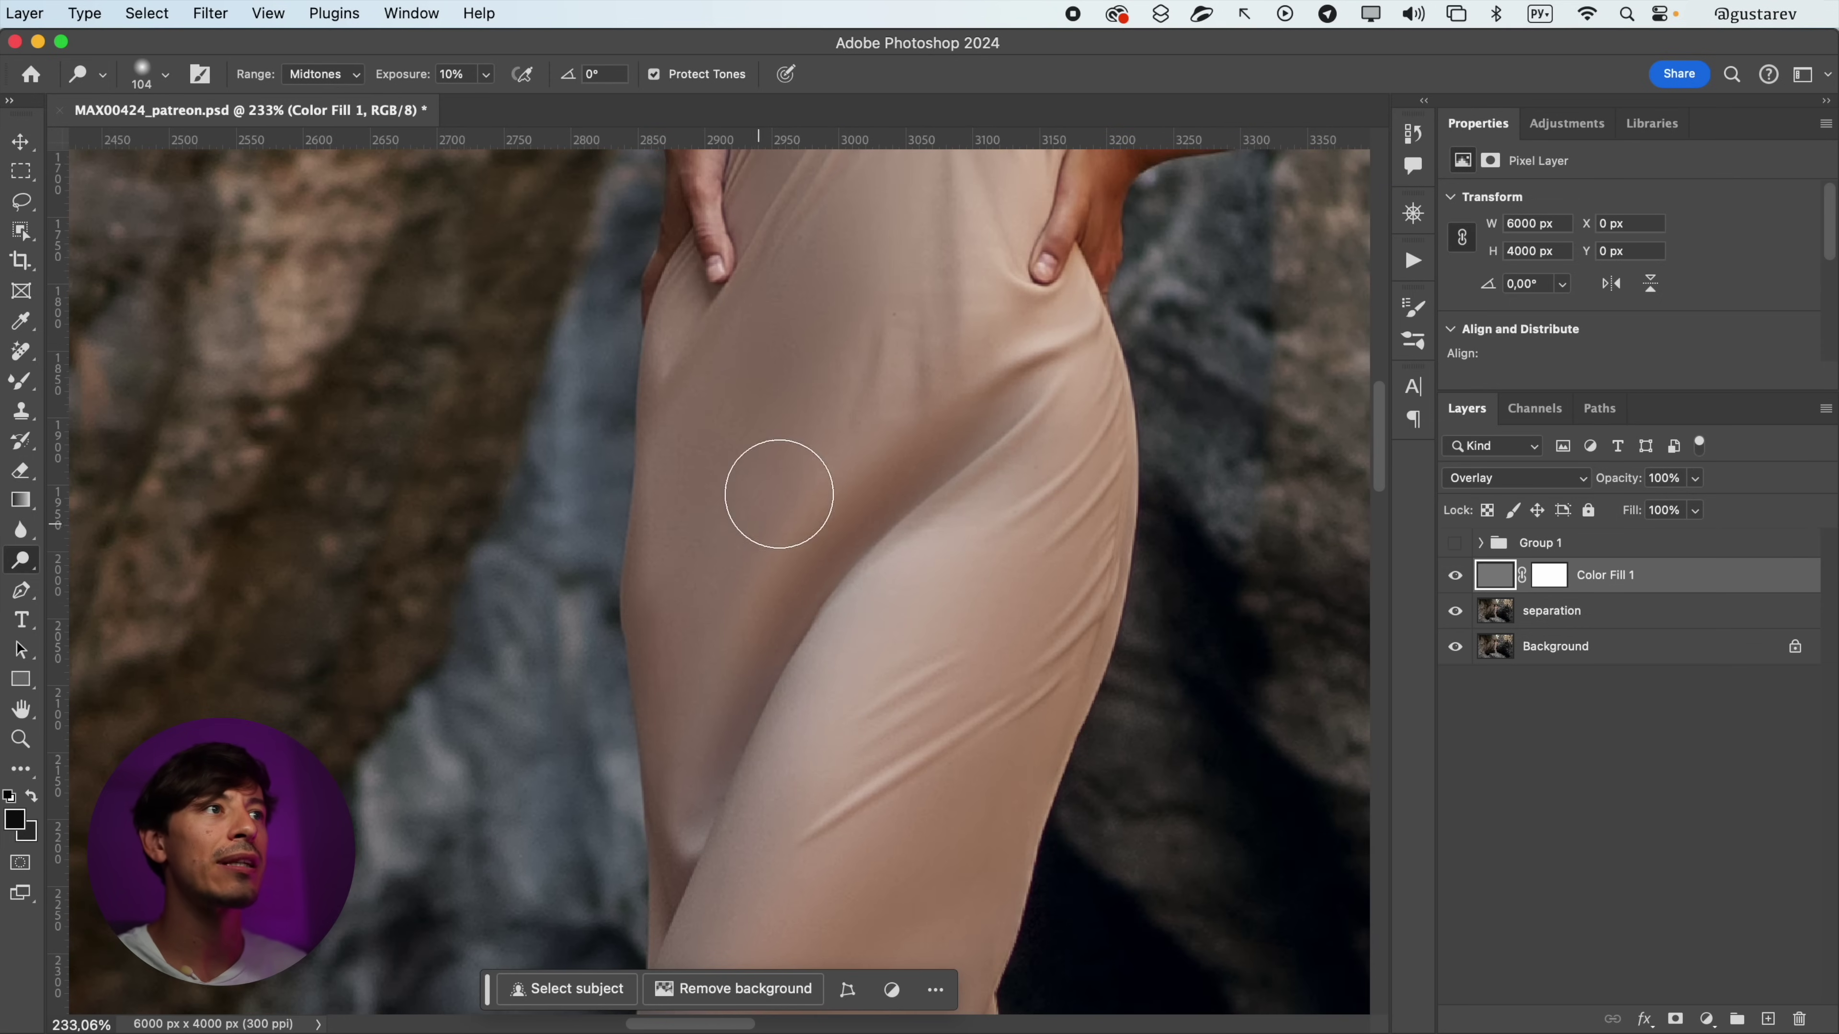
scroll(784, 620, "up", 5)
scroll(784, 620, "right", 3)
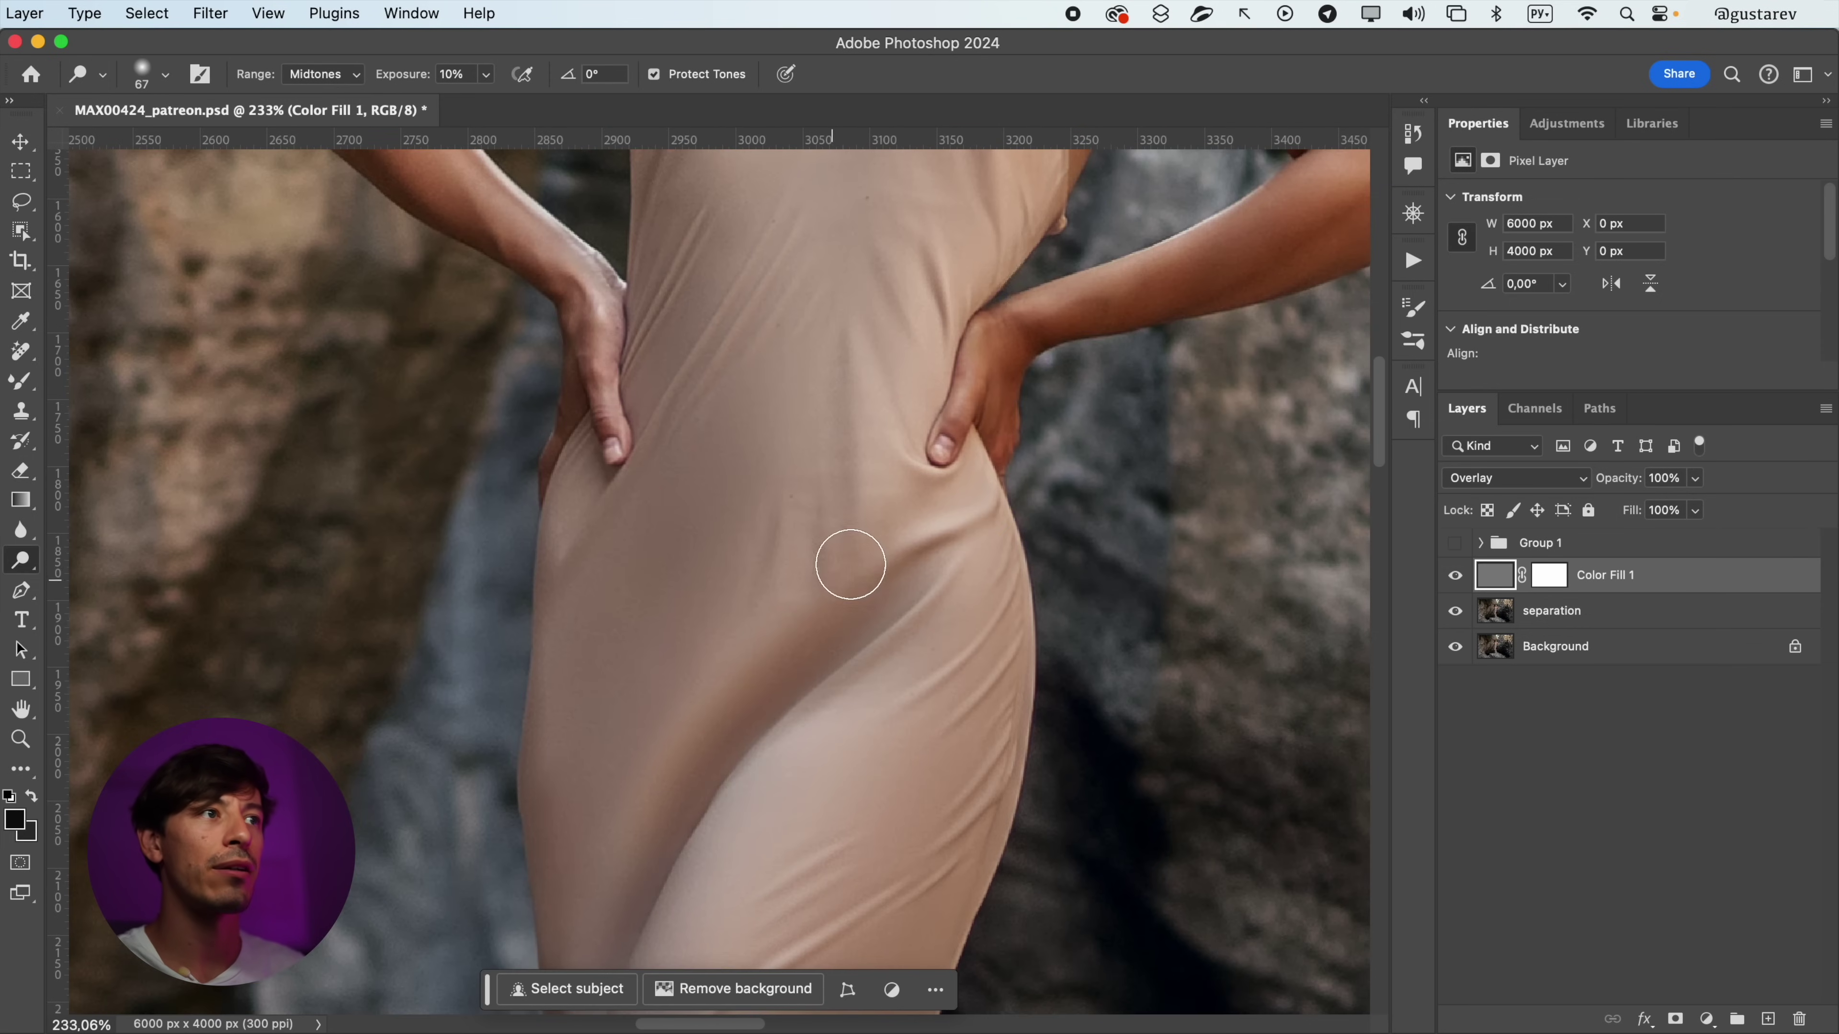
- Dodge the highlights around the knee and along the lower skirt folds, then those across the hips
scroll(706, 738, "down", 15)
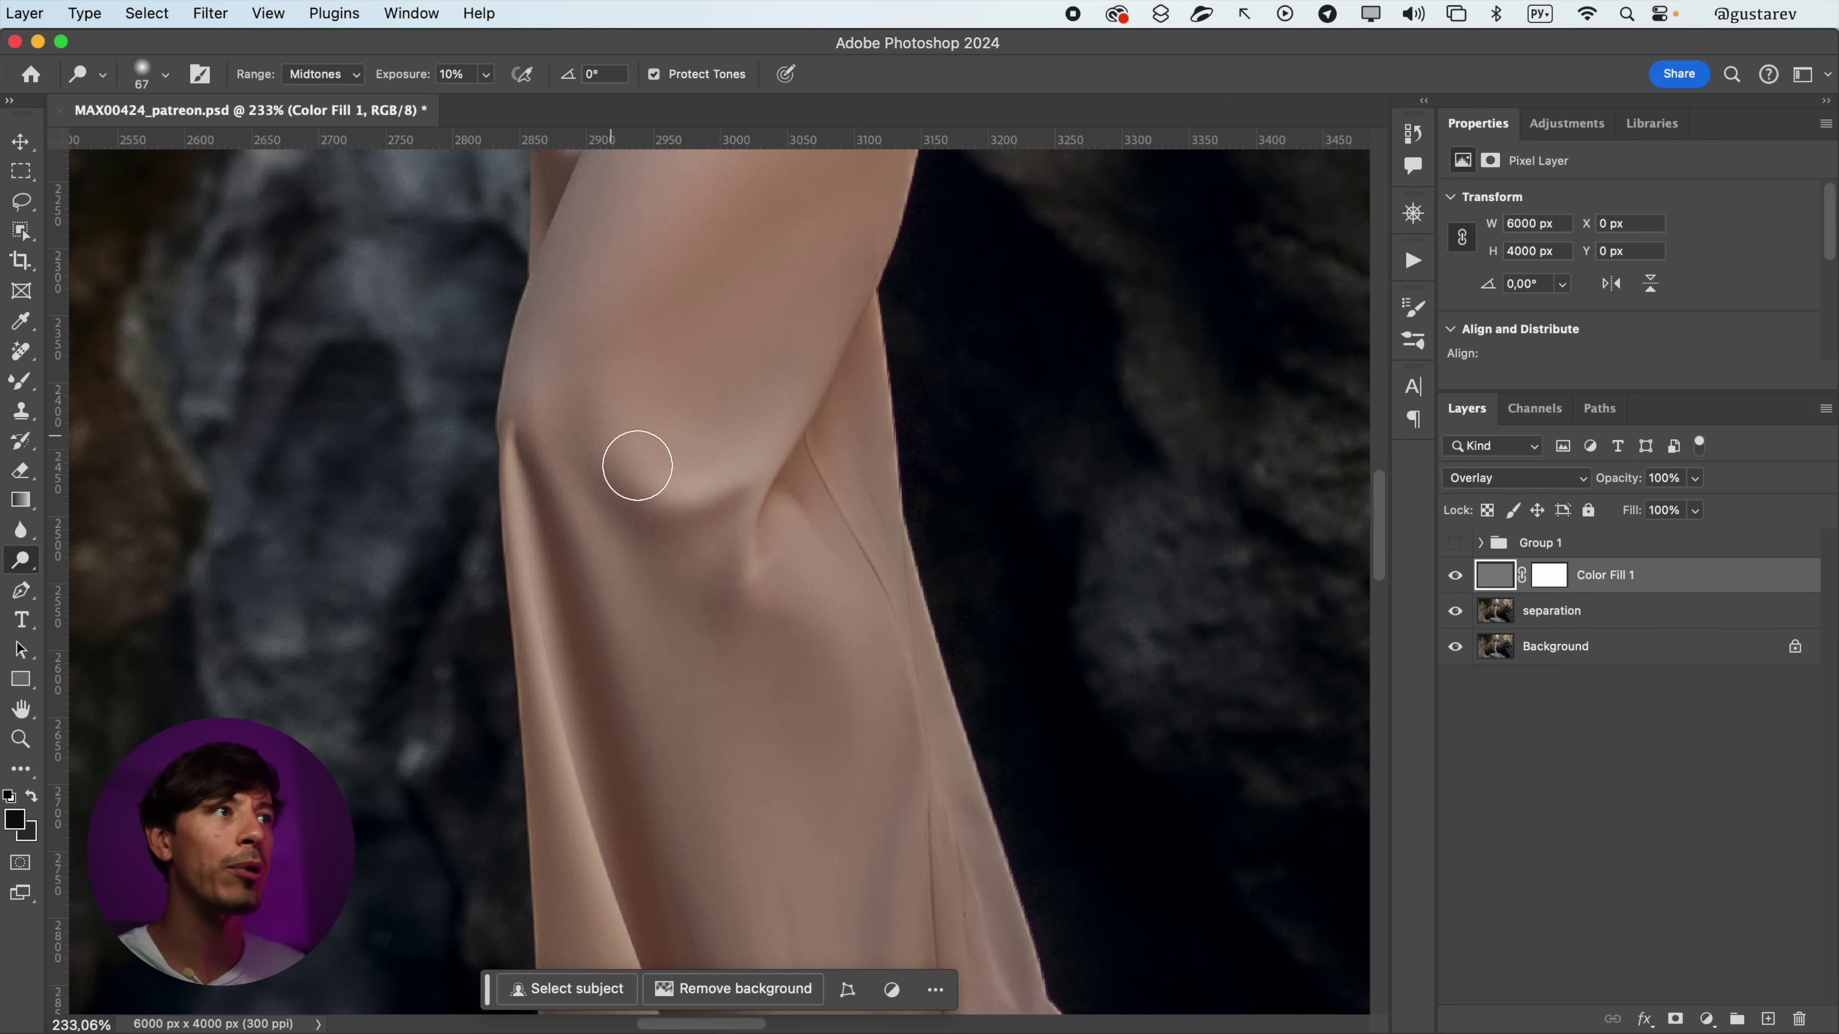
scroll(651, 616, "down", 5)
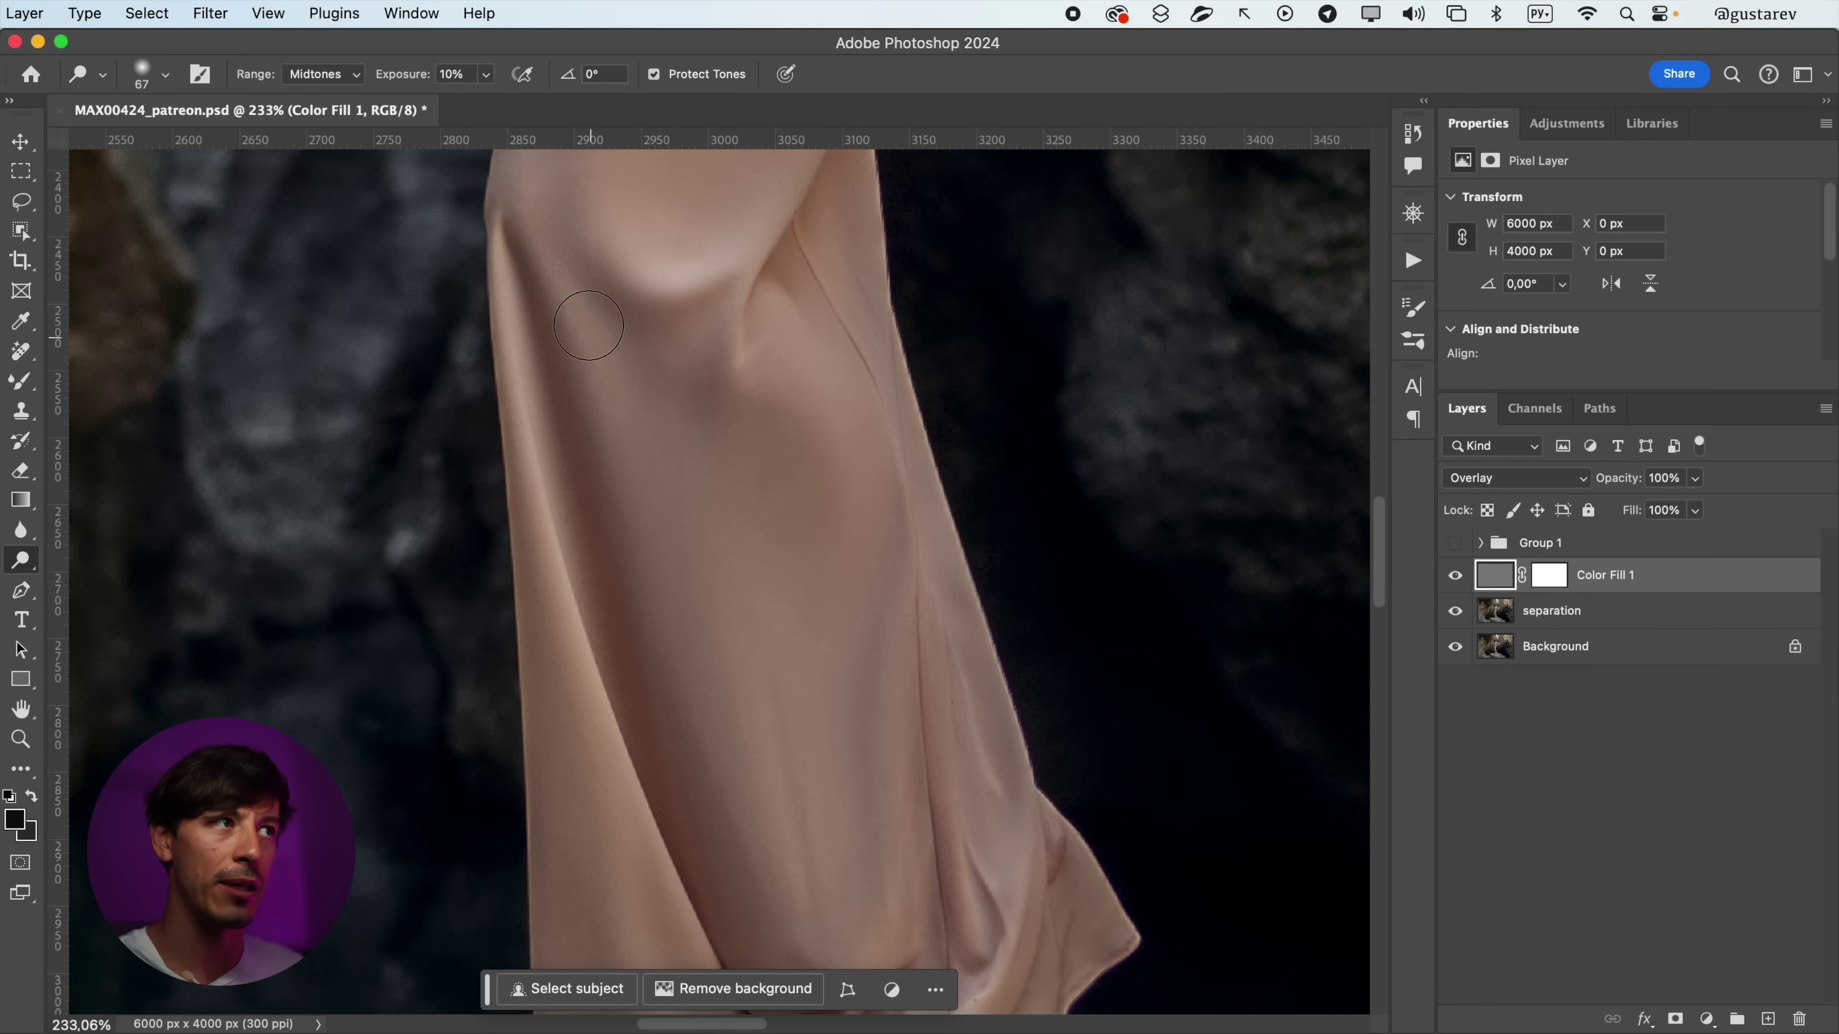
scroll(751, 706, "down", 10)
scroll(689, 743, "up", 15)
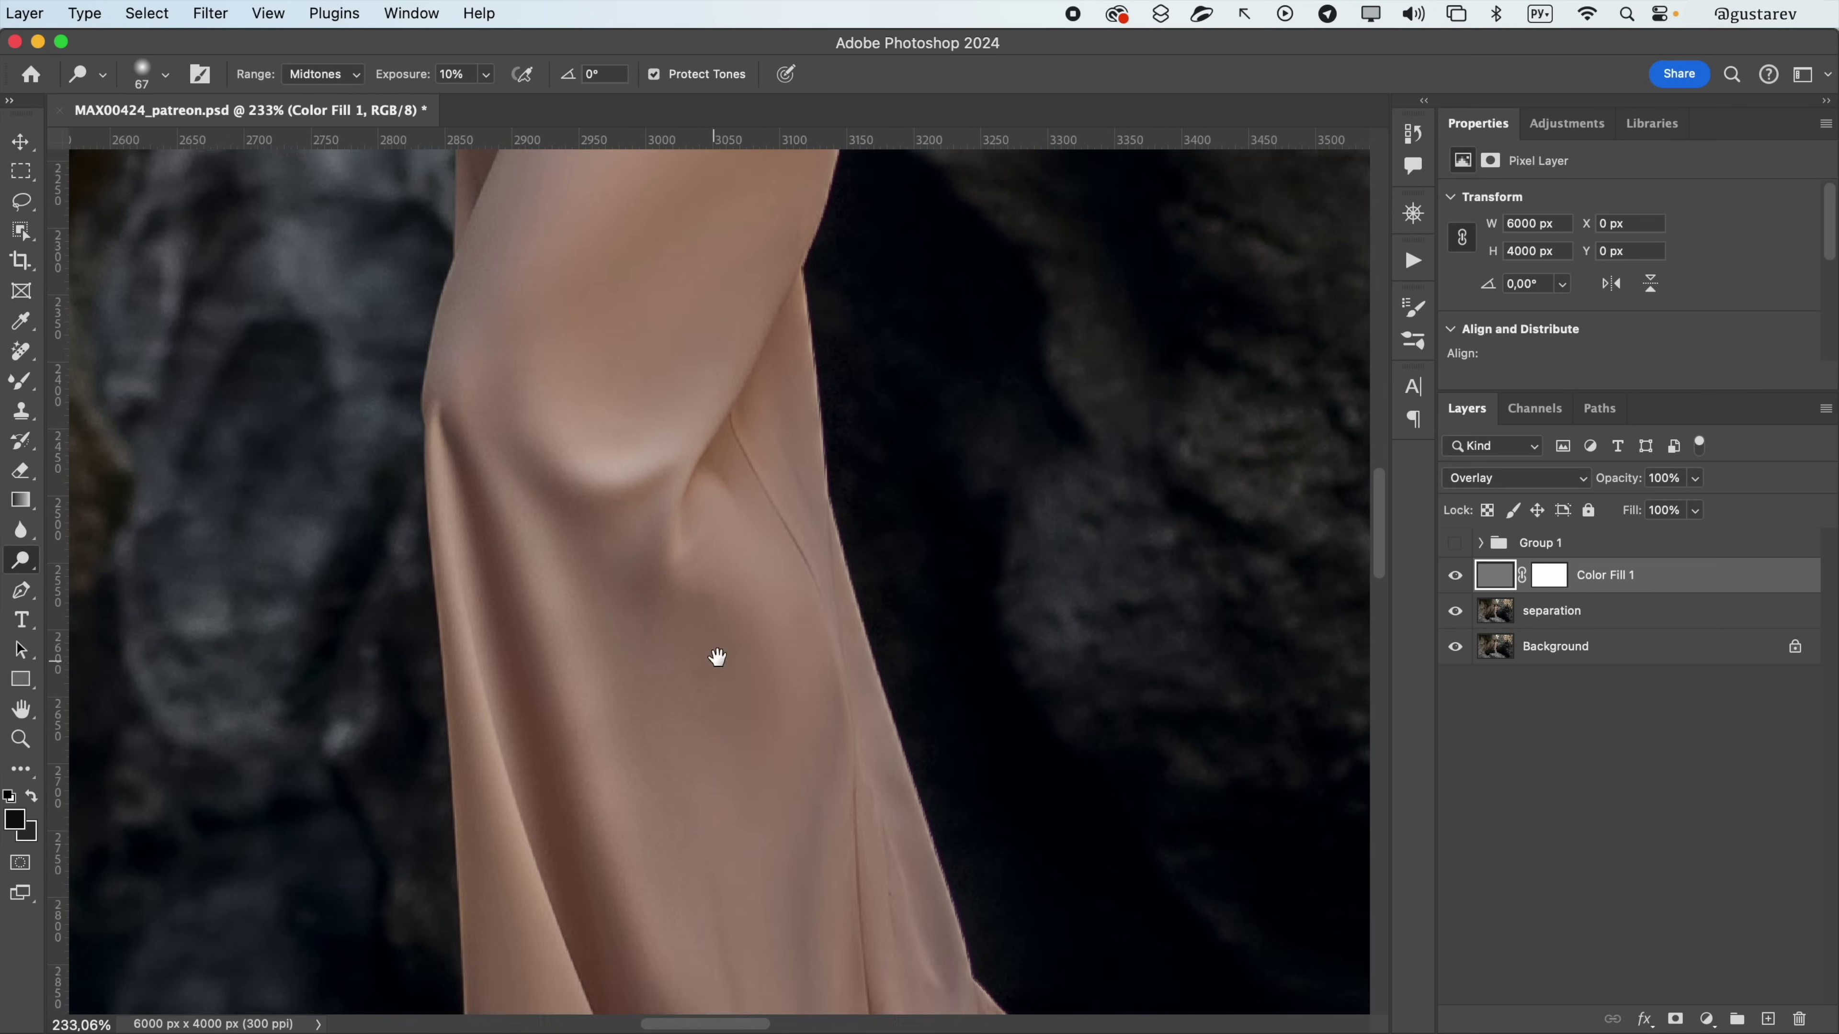
scroll(717, 657, "up", 15)
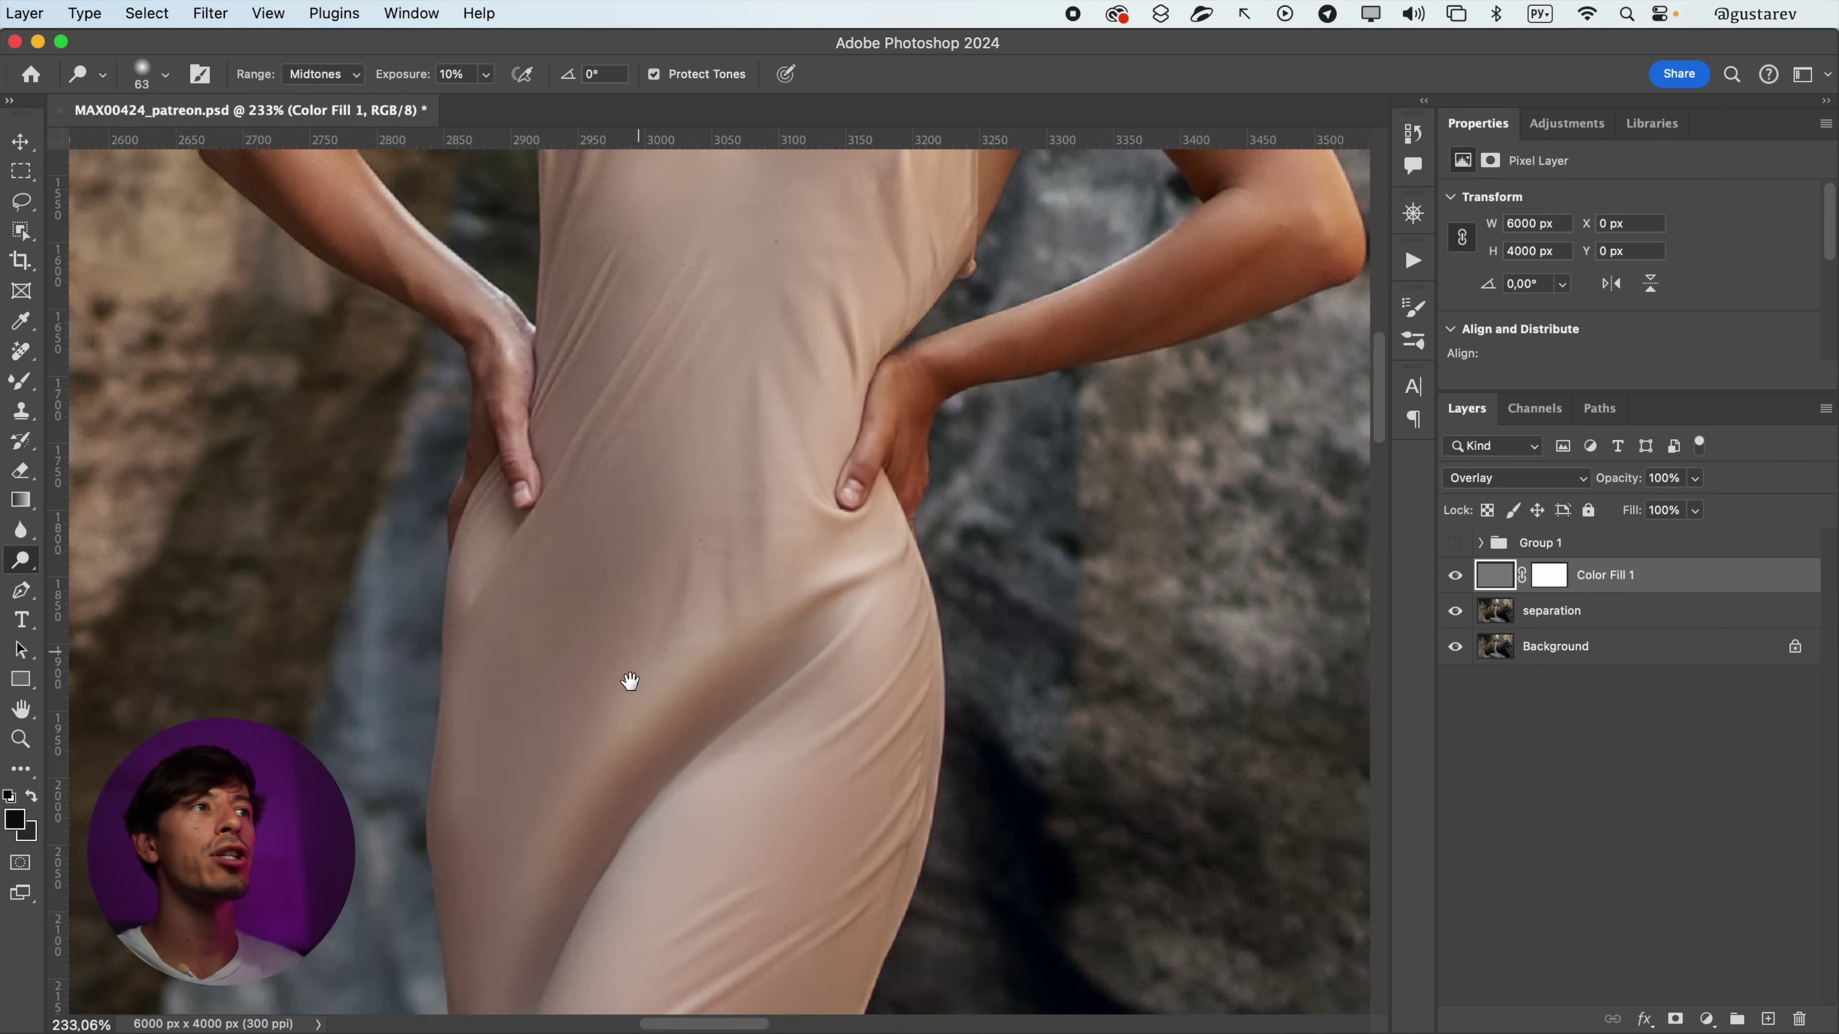
scroll(630, 681, "down", 5)
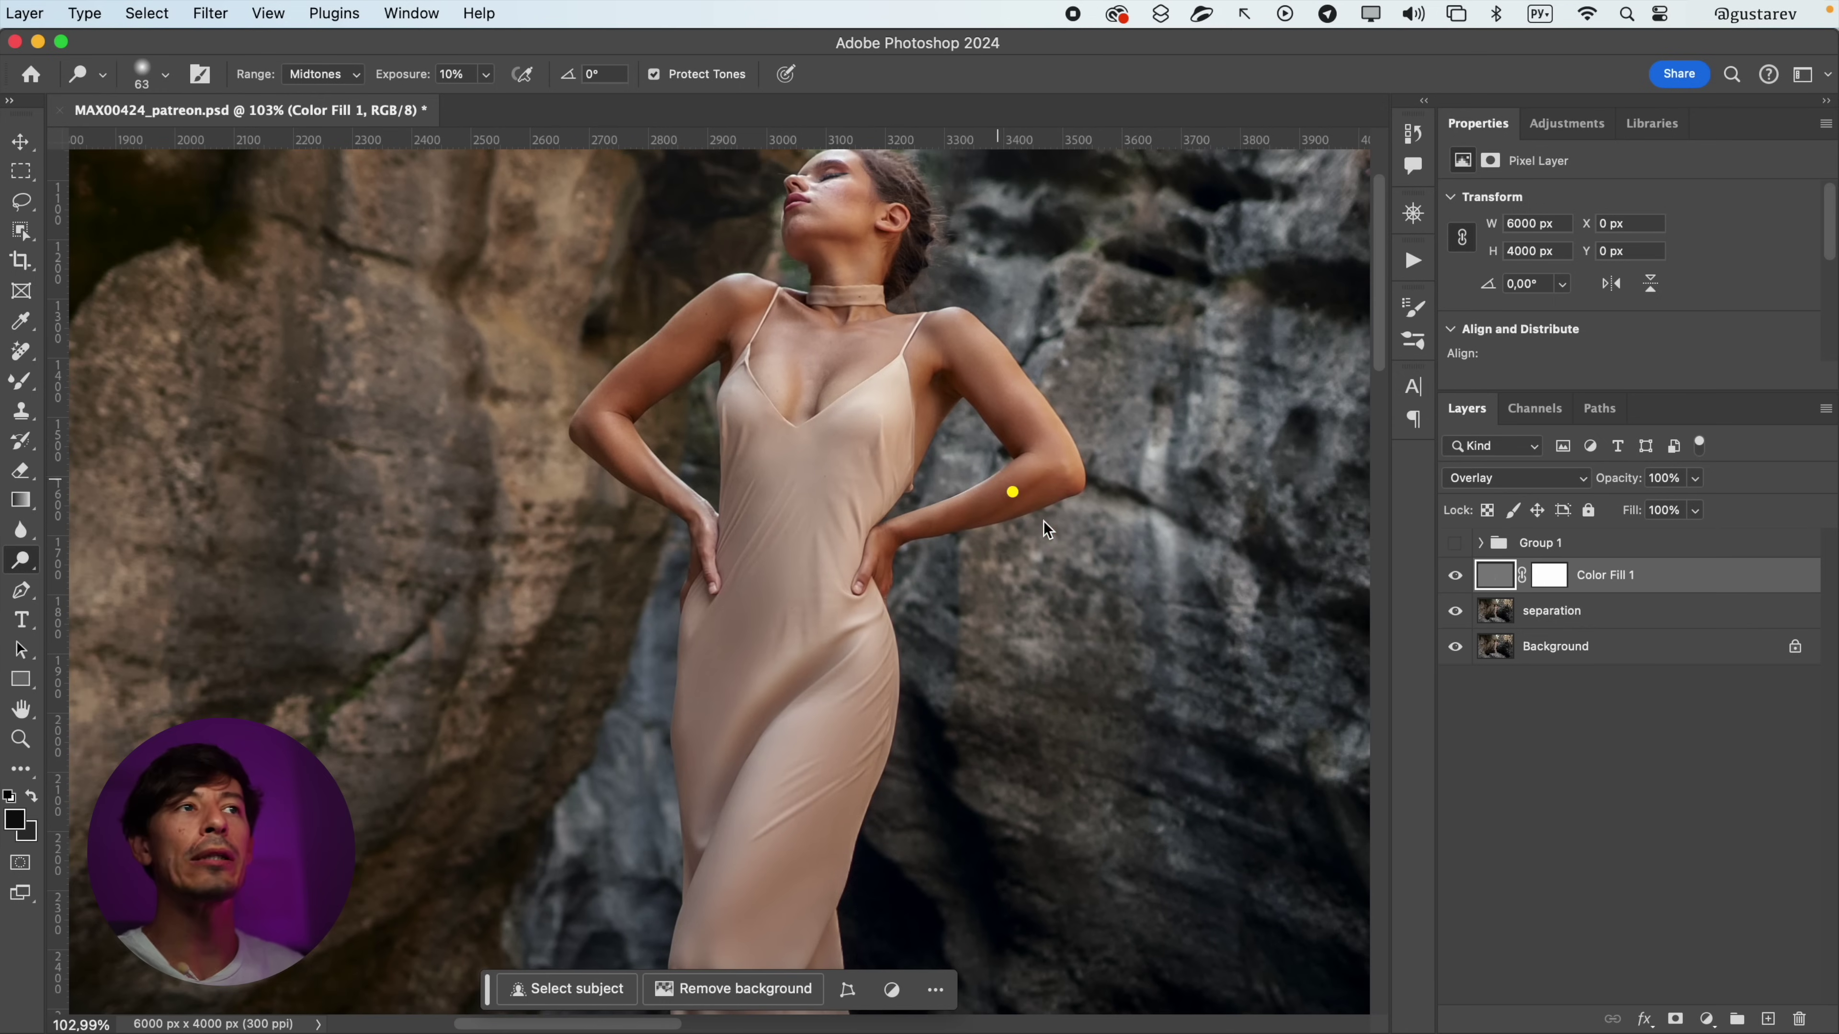
left_click_drag(983, 353, 1048, 484)
mouse_move(1213, 219)
left_mouse_down()
mouse_move(1140, 378)
mouse_move(1165, 373)
left_mouse_up()
mouse_move(635, 191)
left_mouse_down()
mouse_move(539, 380)
mouse_move(579, 336)
left_mouse_up()
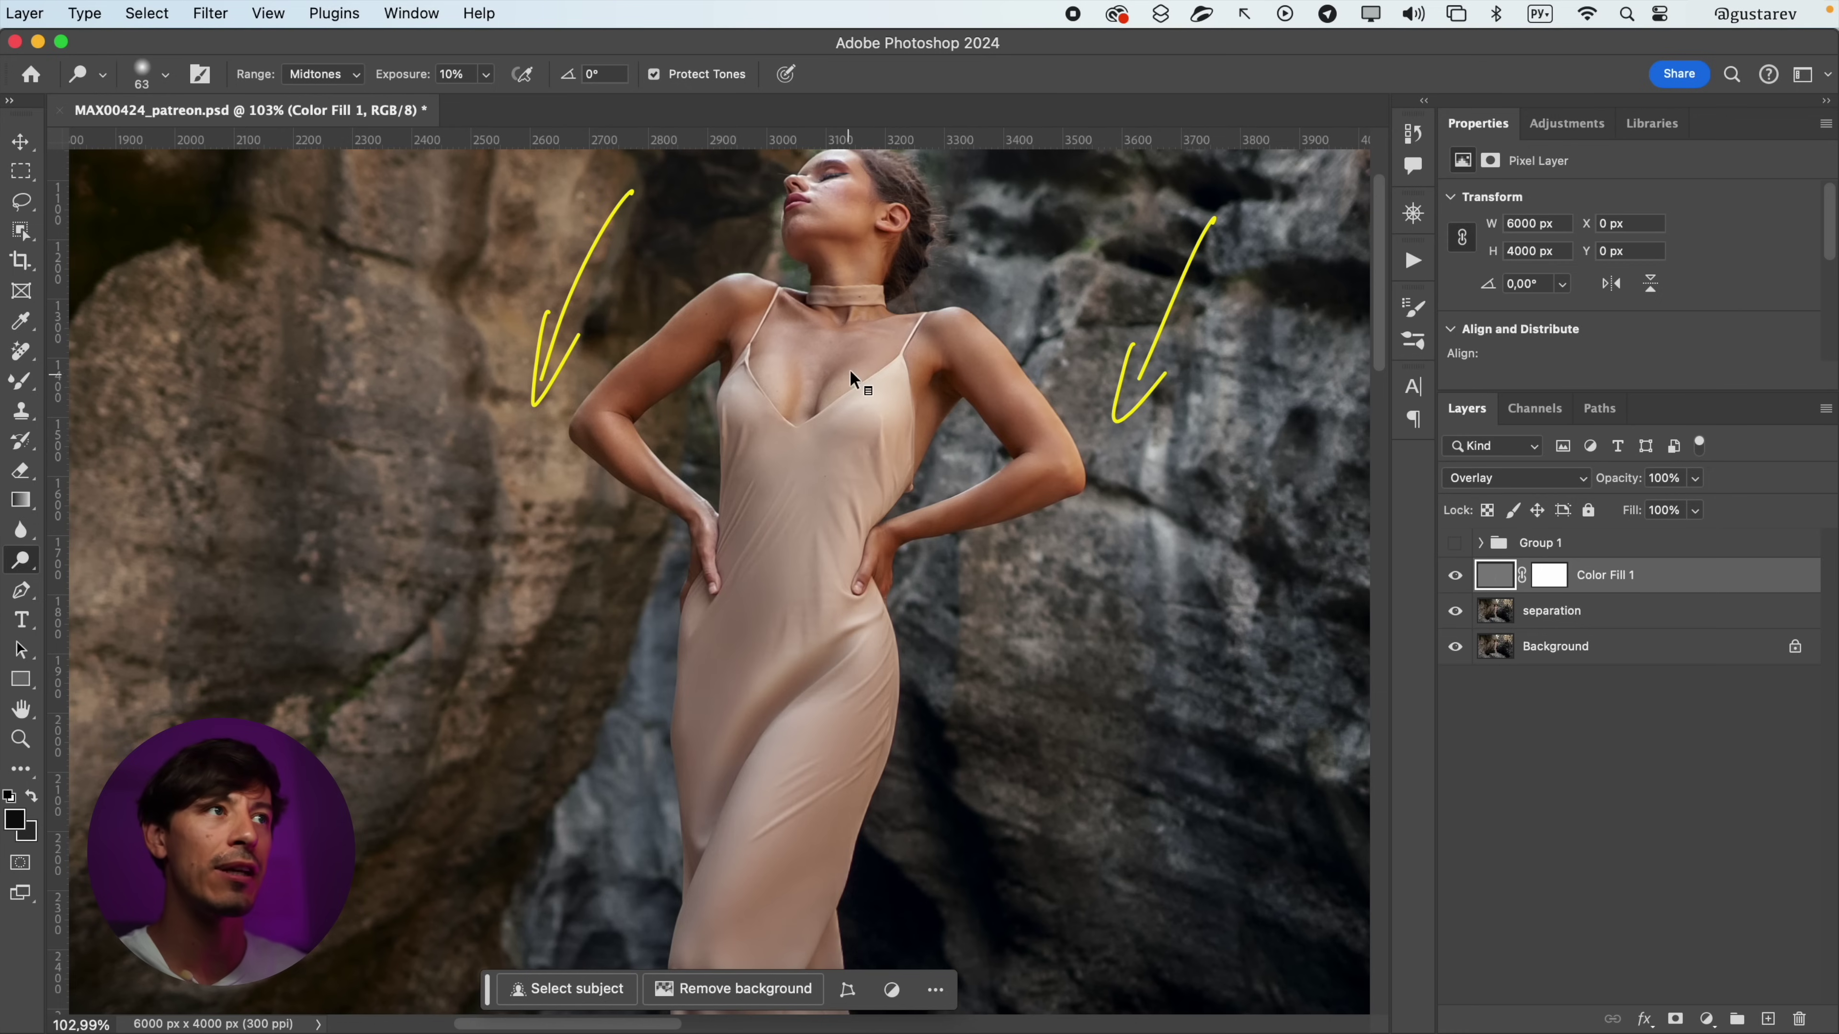
mouse_move(807, 443)
left_mouse_down()
mouse_move(874, 472)
mouse_move(821, 598)
left_mouse_up()
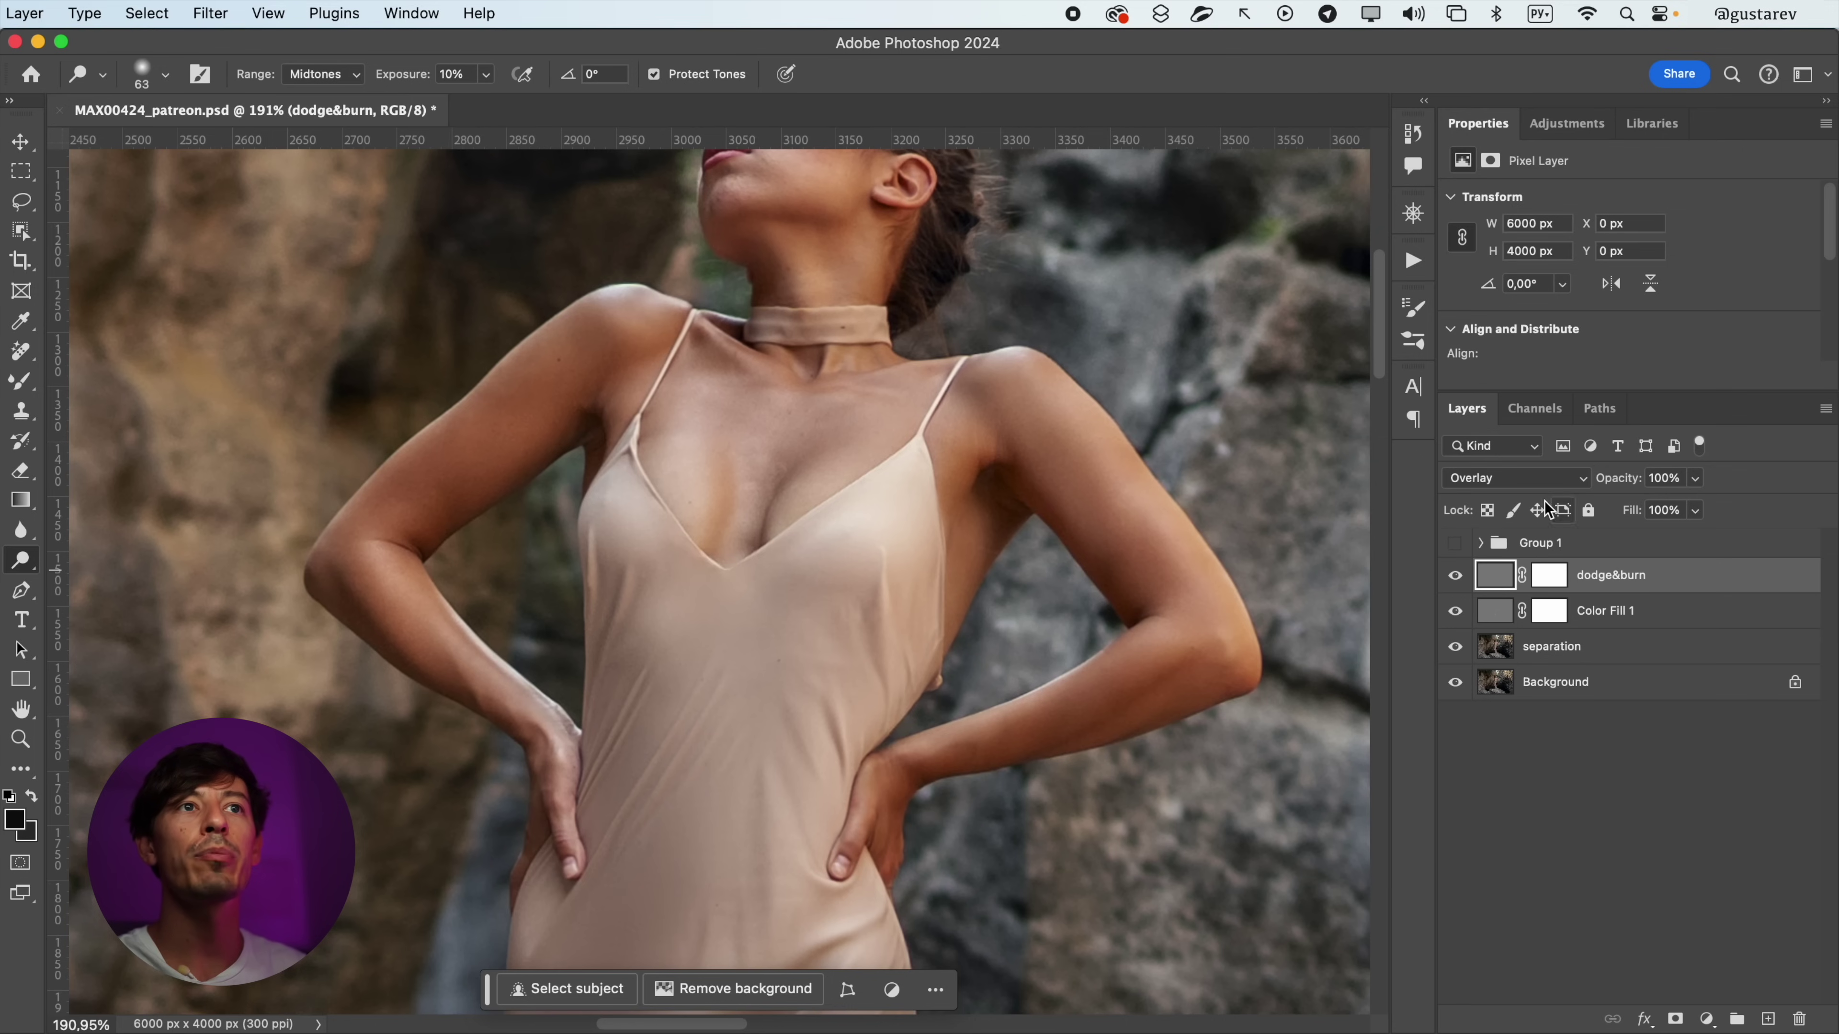
- Set the dodge&burn layer's blend mode to Soft Light and deepen the dress shadows with the Burn tool
left_click(1501, 479)
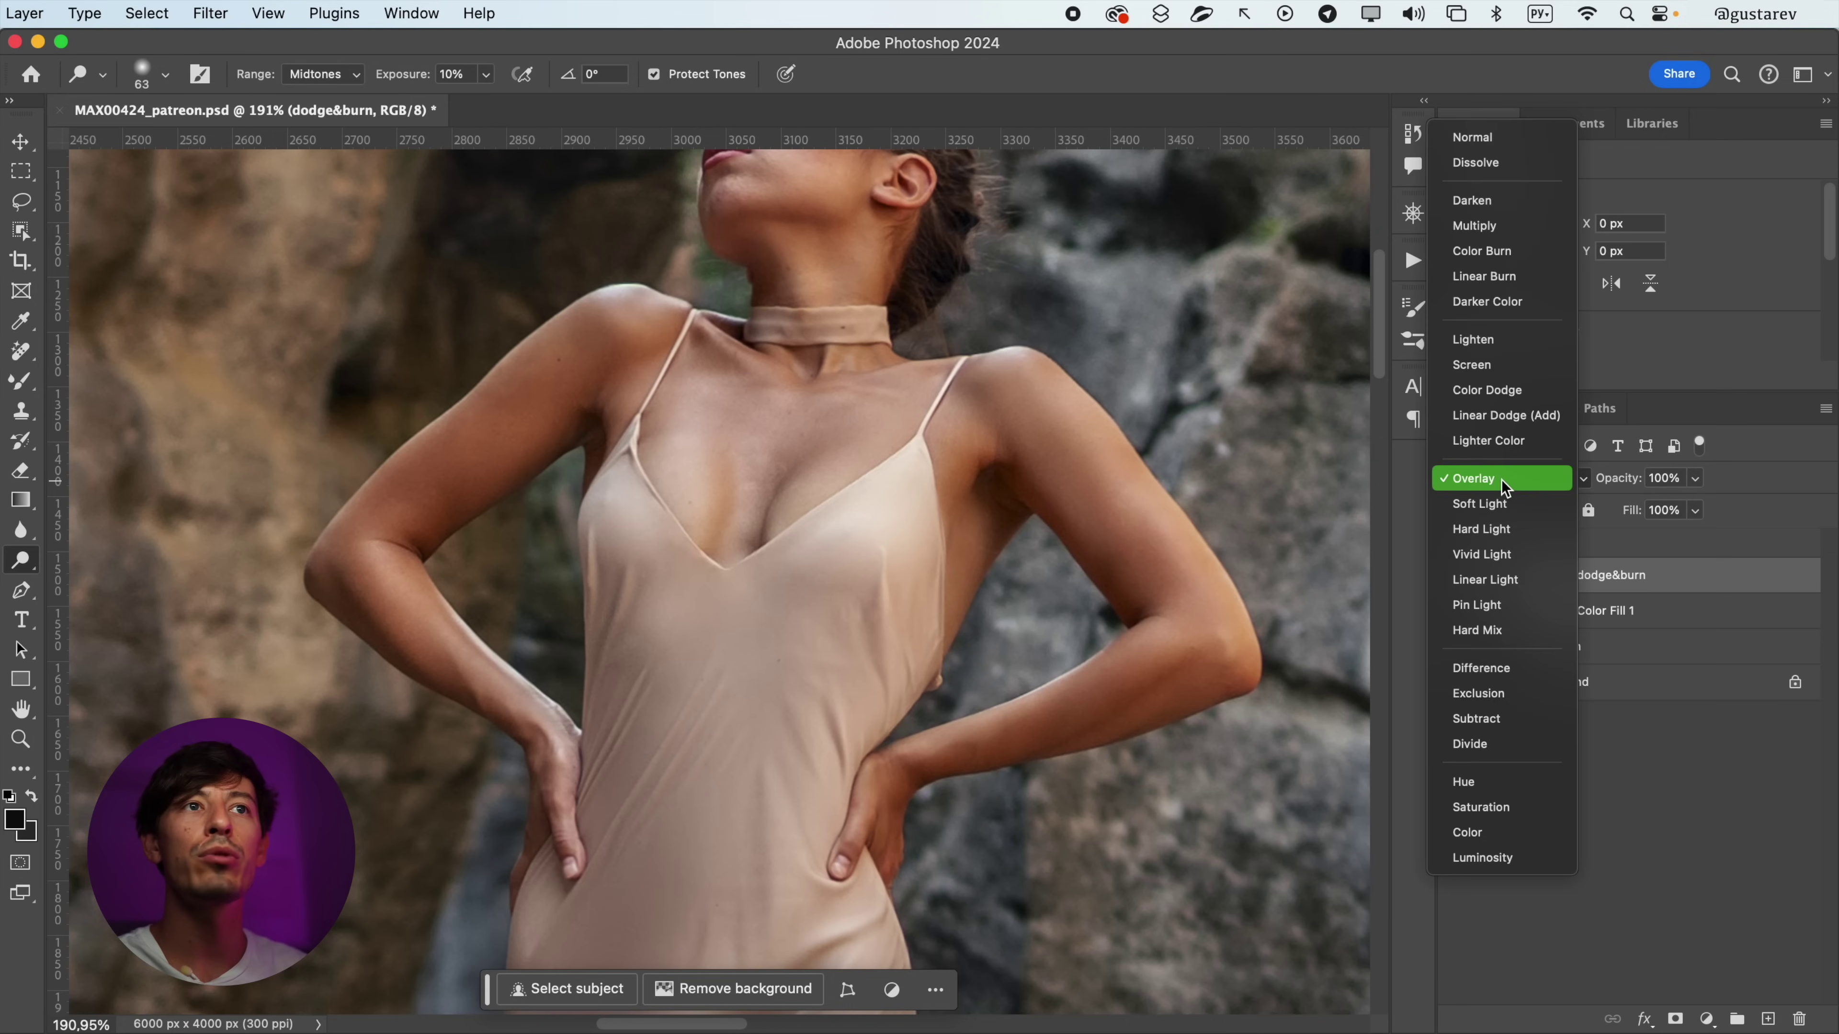
left_click(1490, 506)
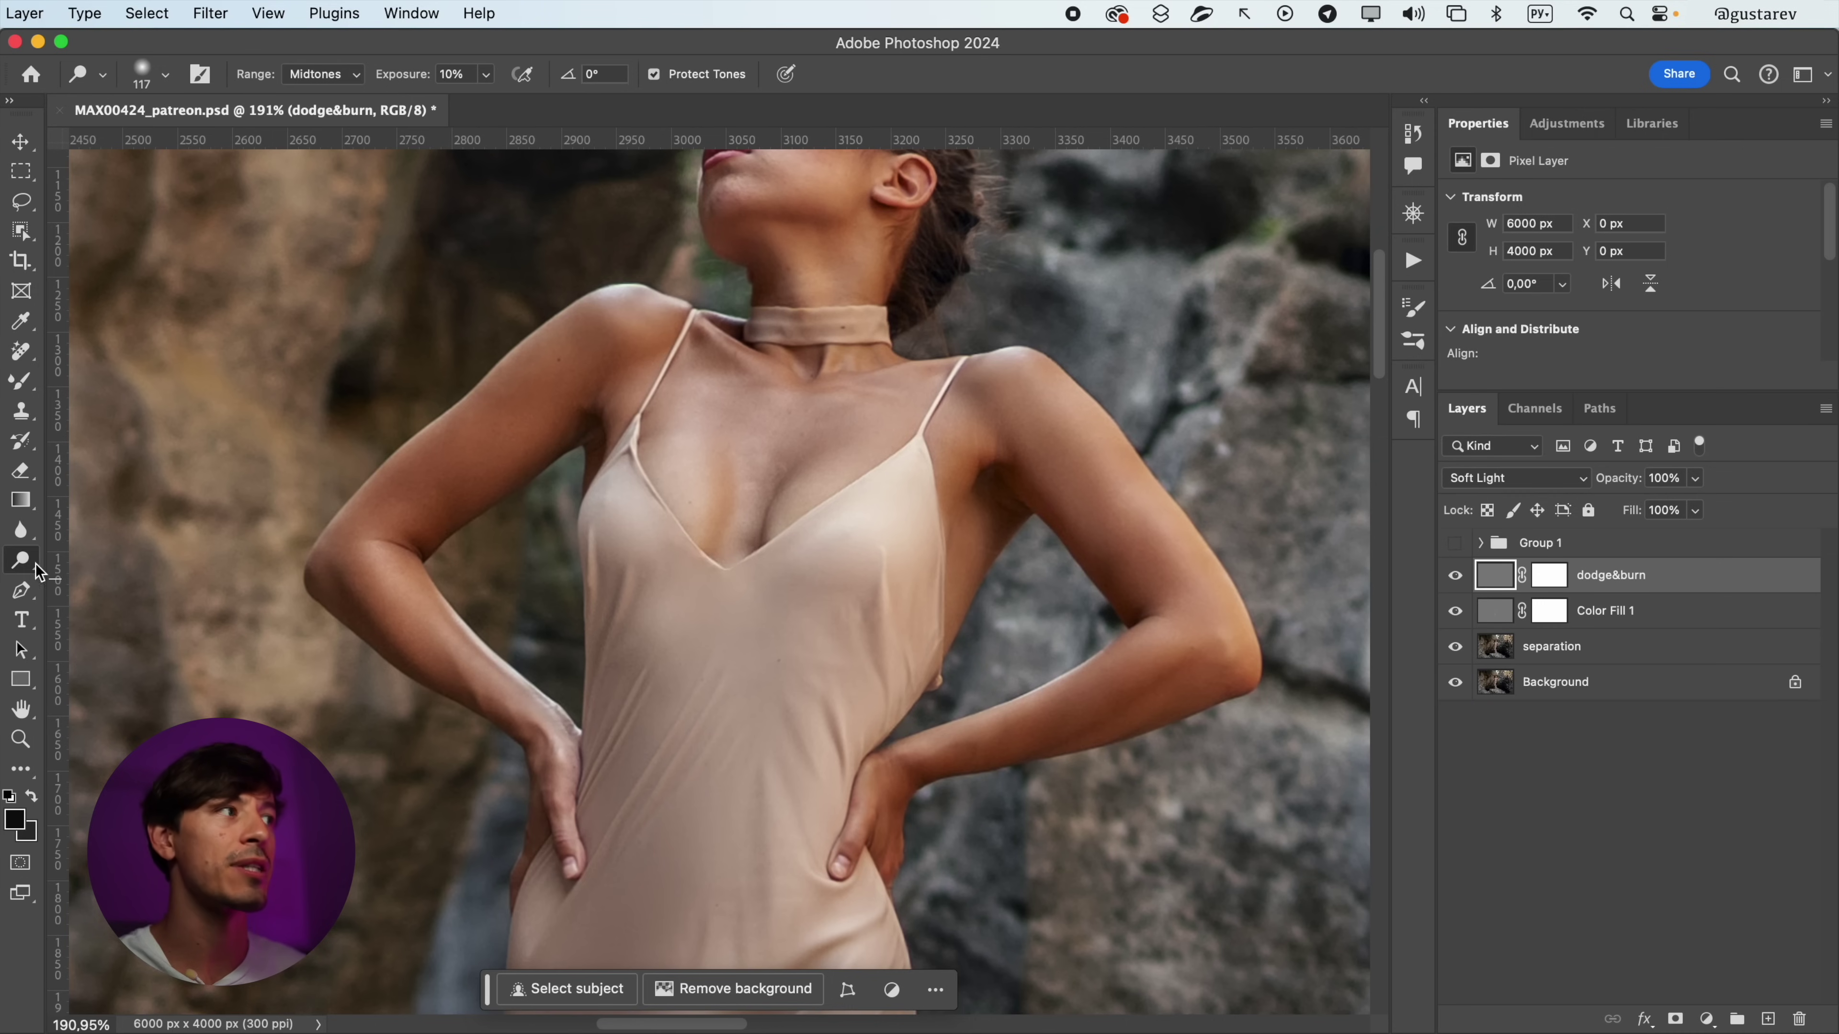
left_click_drag(40, 572, 101, 584)
left_click_drag(902, 652, 833, 608)
scroll(833, 608, "down", 5)
scroll(724, 507, "up", 3)
scroll(780, 551, "down", 6)
left_click_drag(780, 695, 825, 509)
scroll(989, 627, "down", 8)
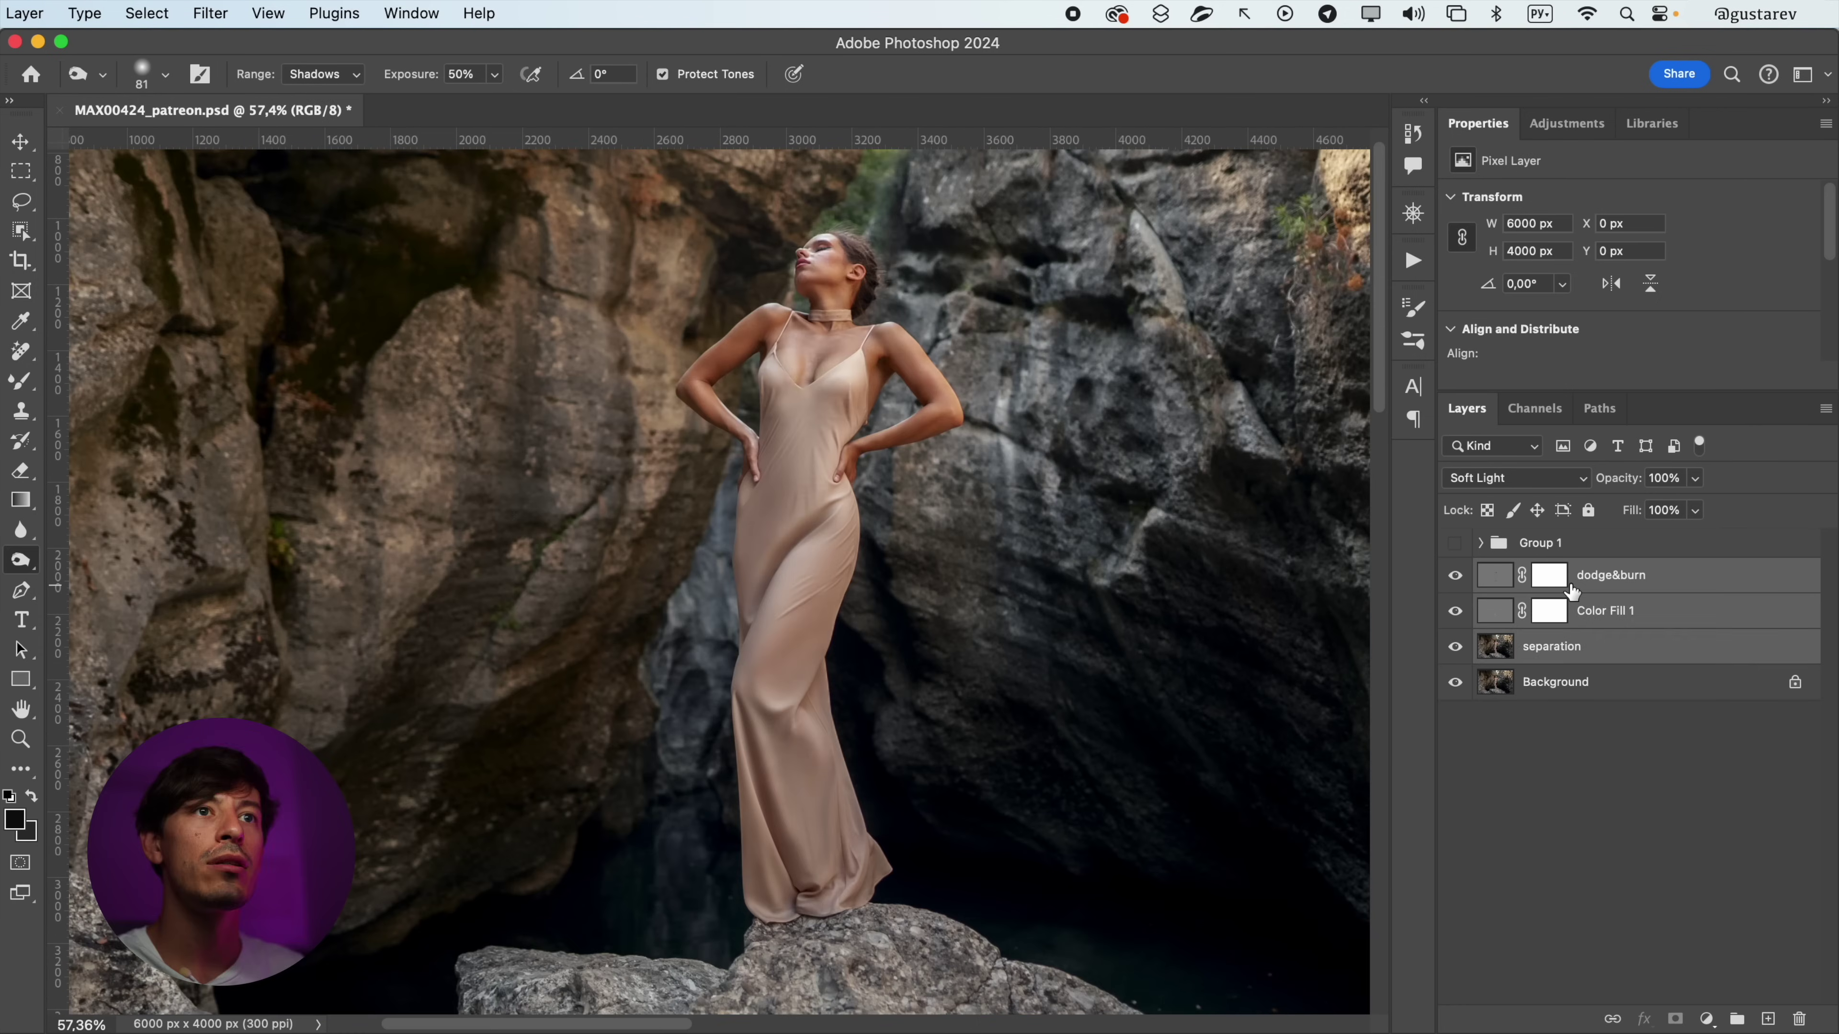
- Merge the dodge&burn, Color Fill 1 and separation layers into one and compare the result with the Background by switching its visibility
key("super+e")
left_click(1456, 576)
left_click(1455, 576)
left_click(1455, 576)
left_click(1455, 576)
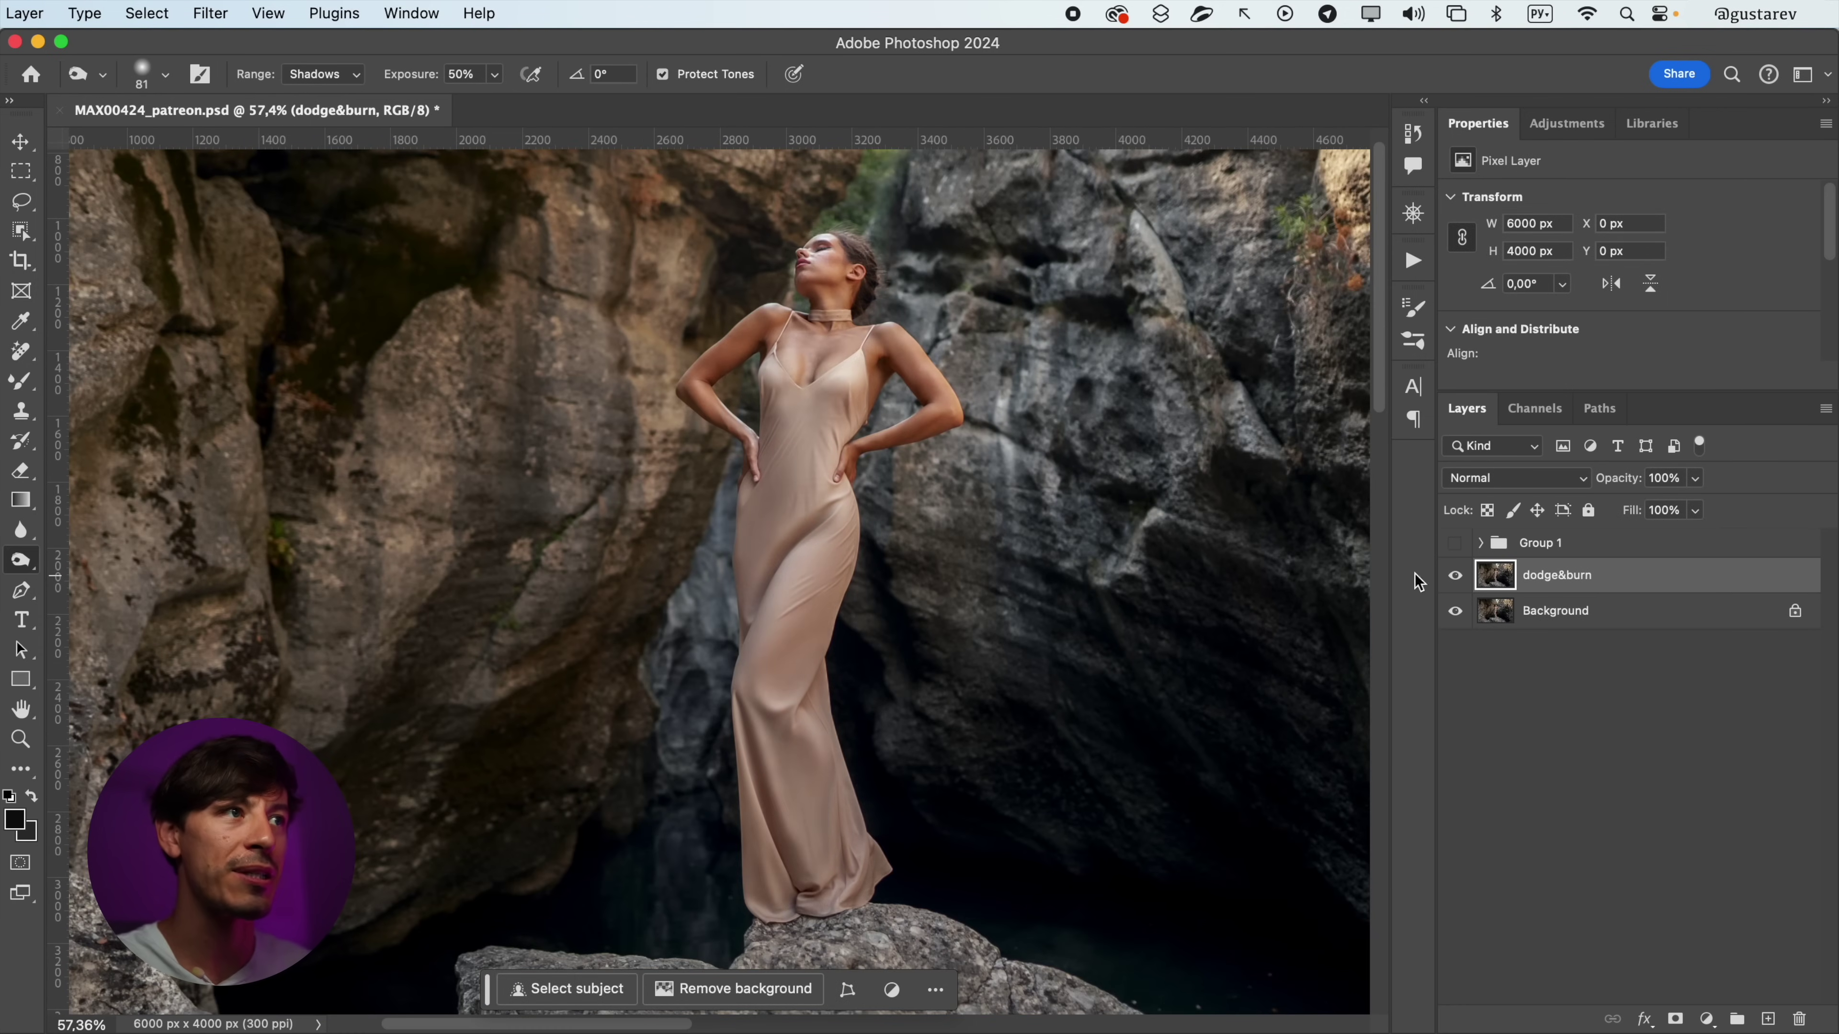
mouse_move(803, 551)
left_mouse_down()
mouse_move(879, 560)
mouse_move(840, 565)
left_mouse_up()
left_click_drag(915, 573, 884, 563)
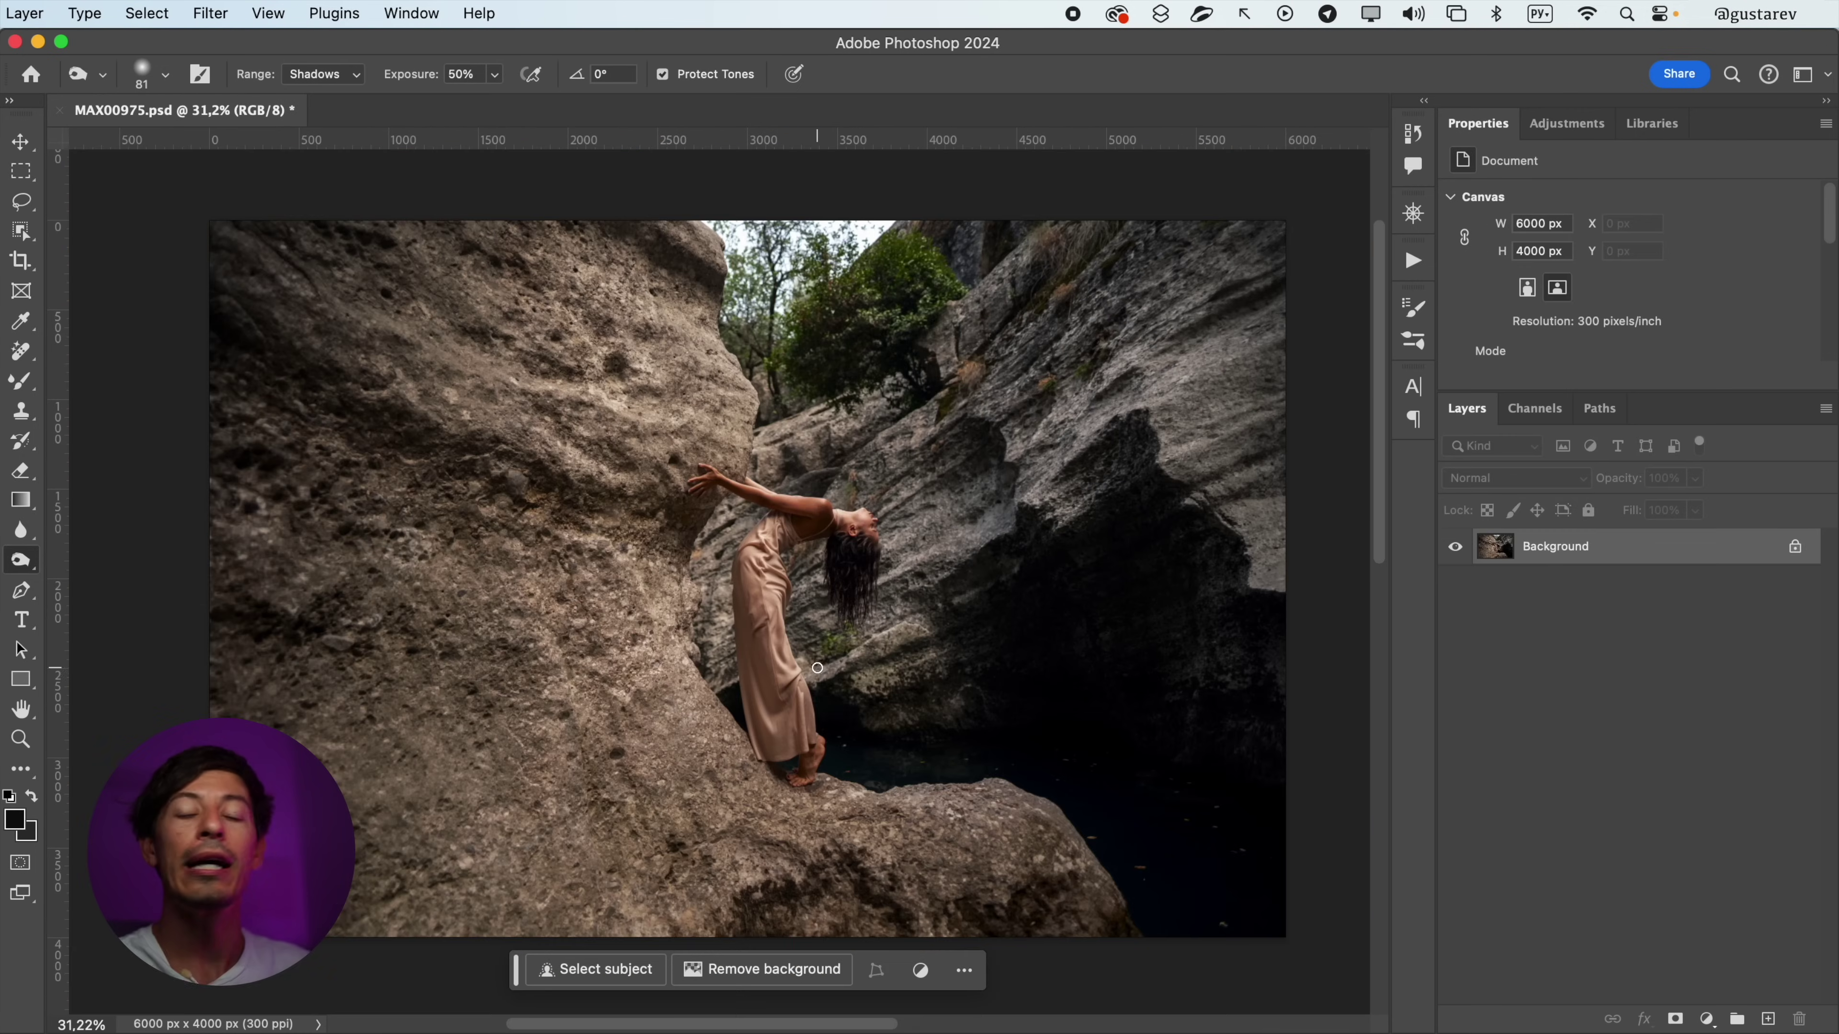
- Duplicate the Background layer of MAX00975.psd
left_click_drag(788, 648, 862, 648)
key("m")
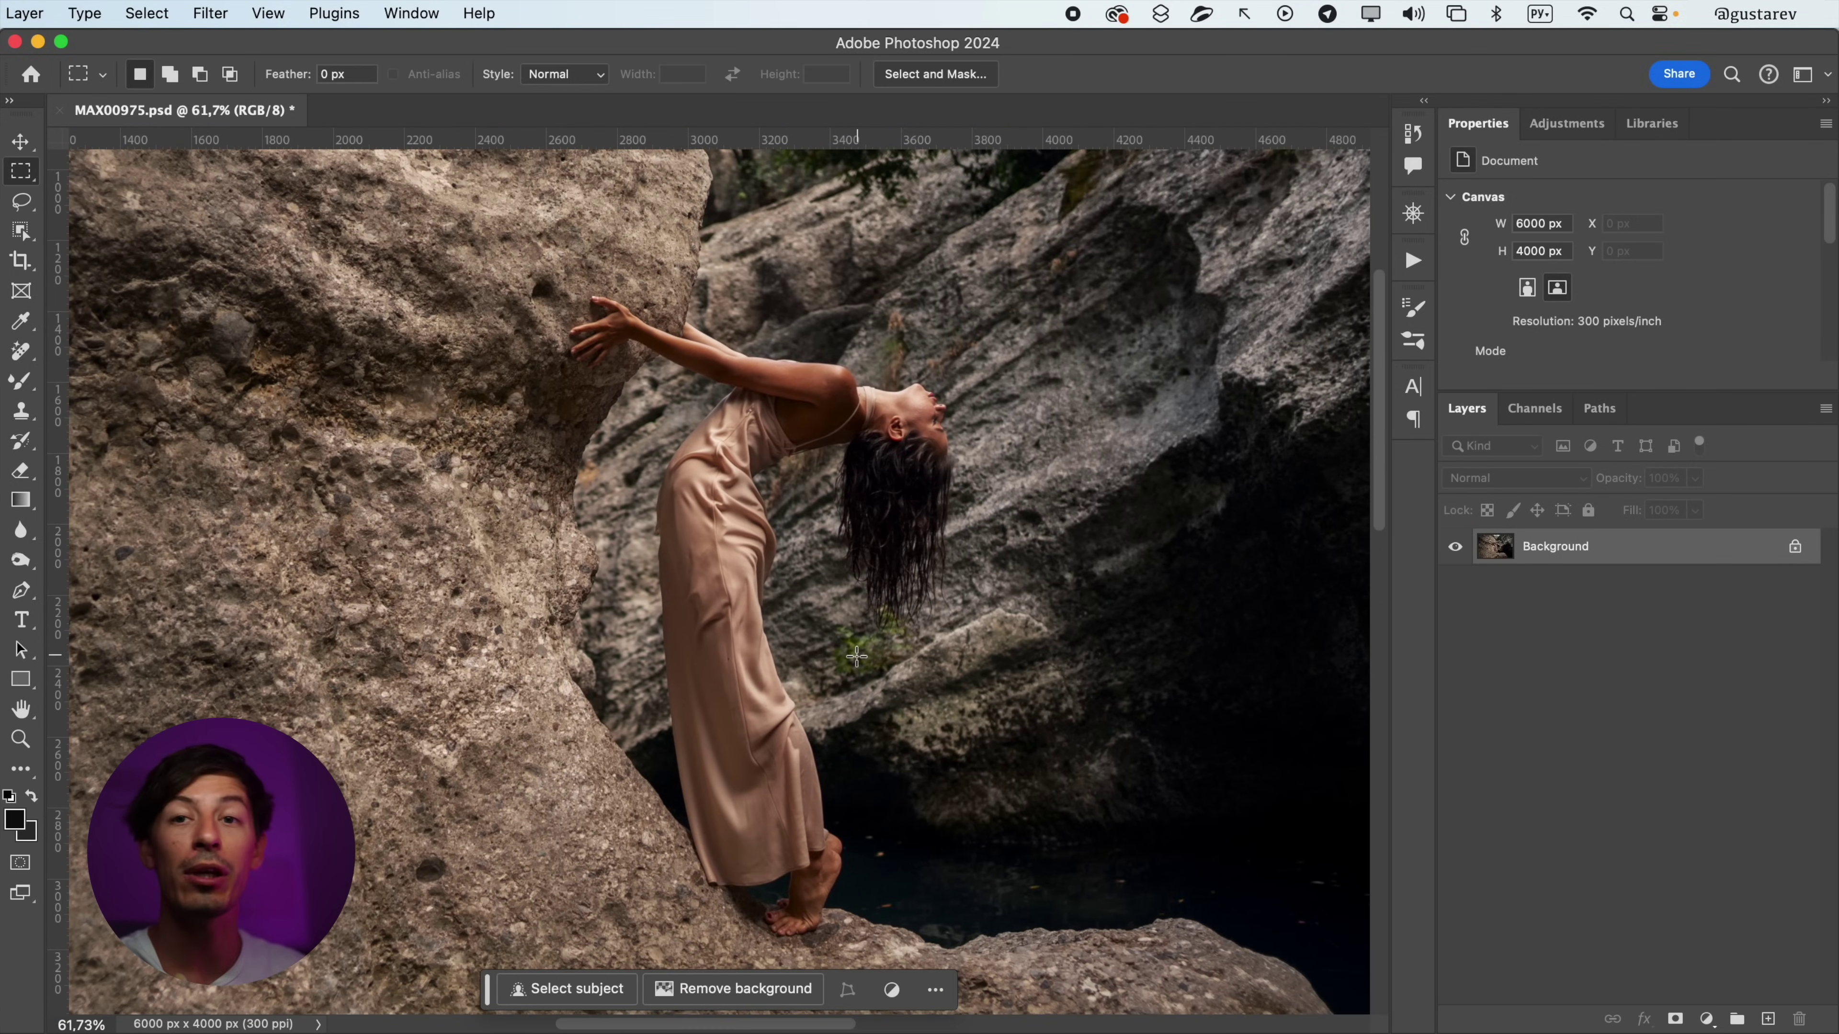
key("super+j")
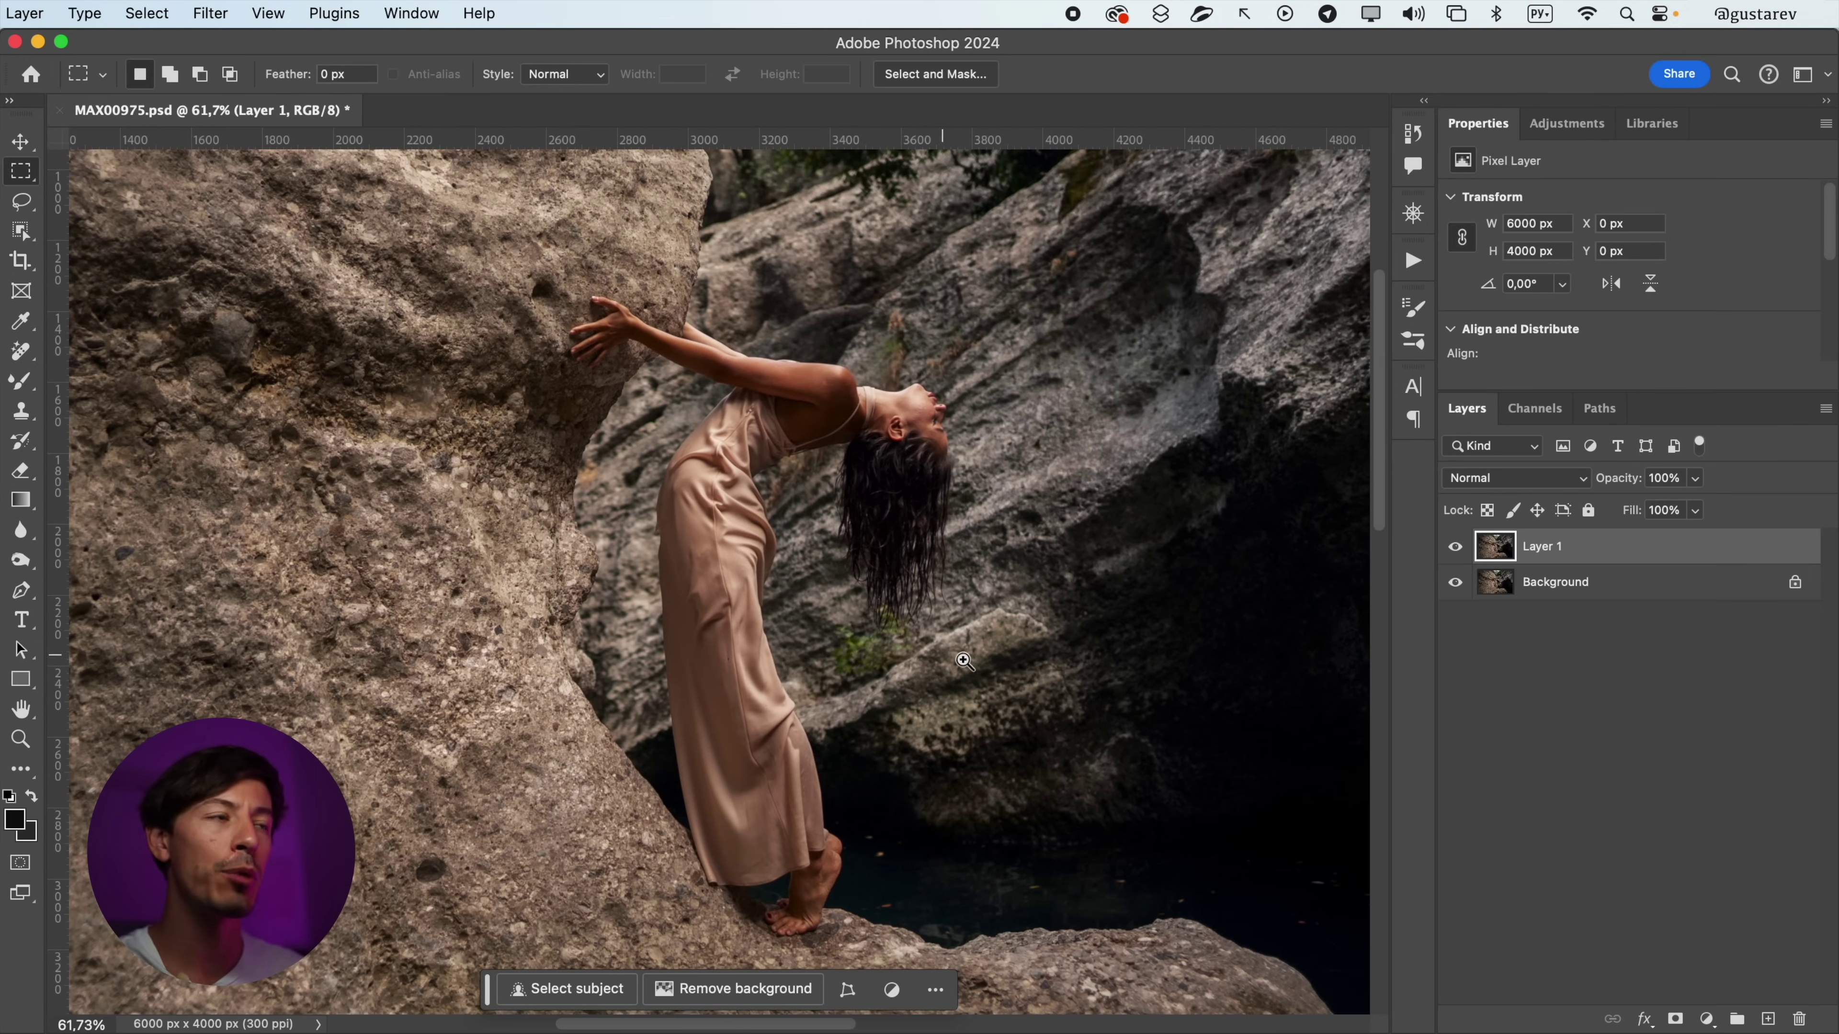
- Select a square area around the arching model and open it in the Liquify filter
left_click_drag(964, 660, 932, 660)
mouse_move(522, 307)
left_mouse_down()
mouse_move(870, 664)
mouse_move(1196, 927)
left_mouse_up()
key("super+shift+x")
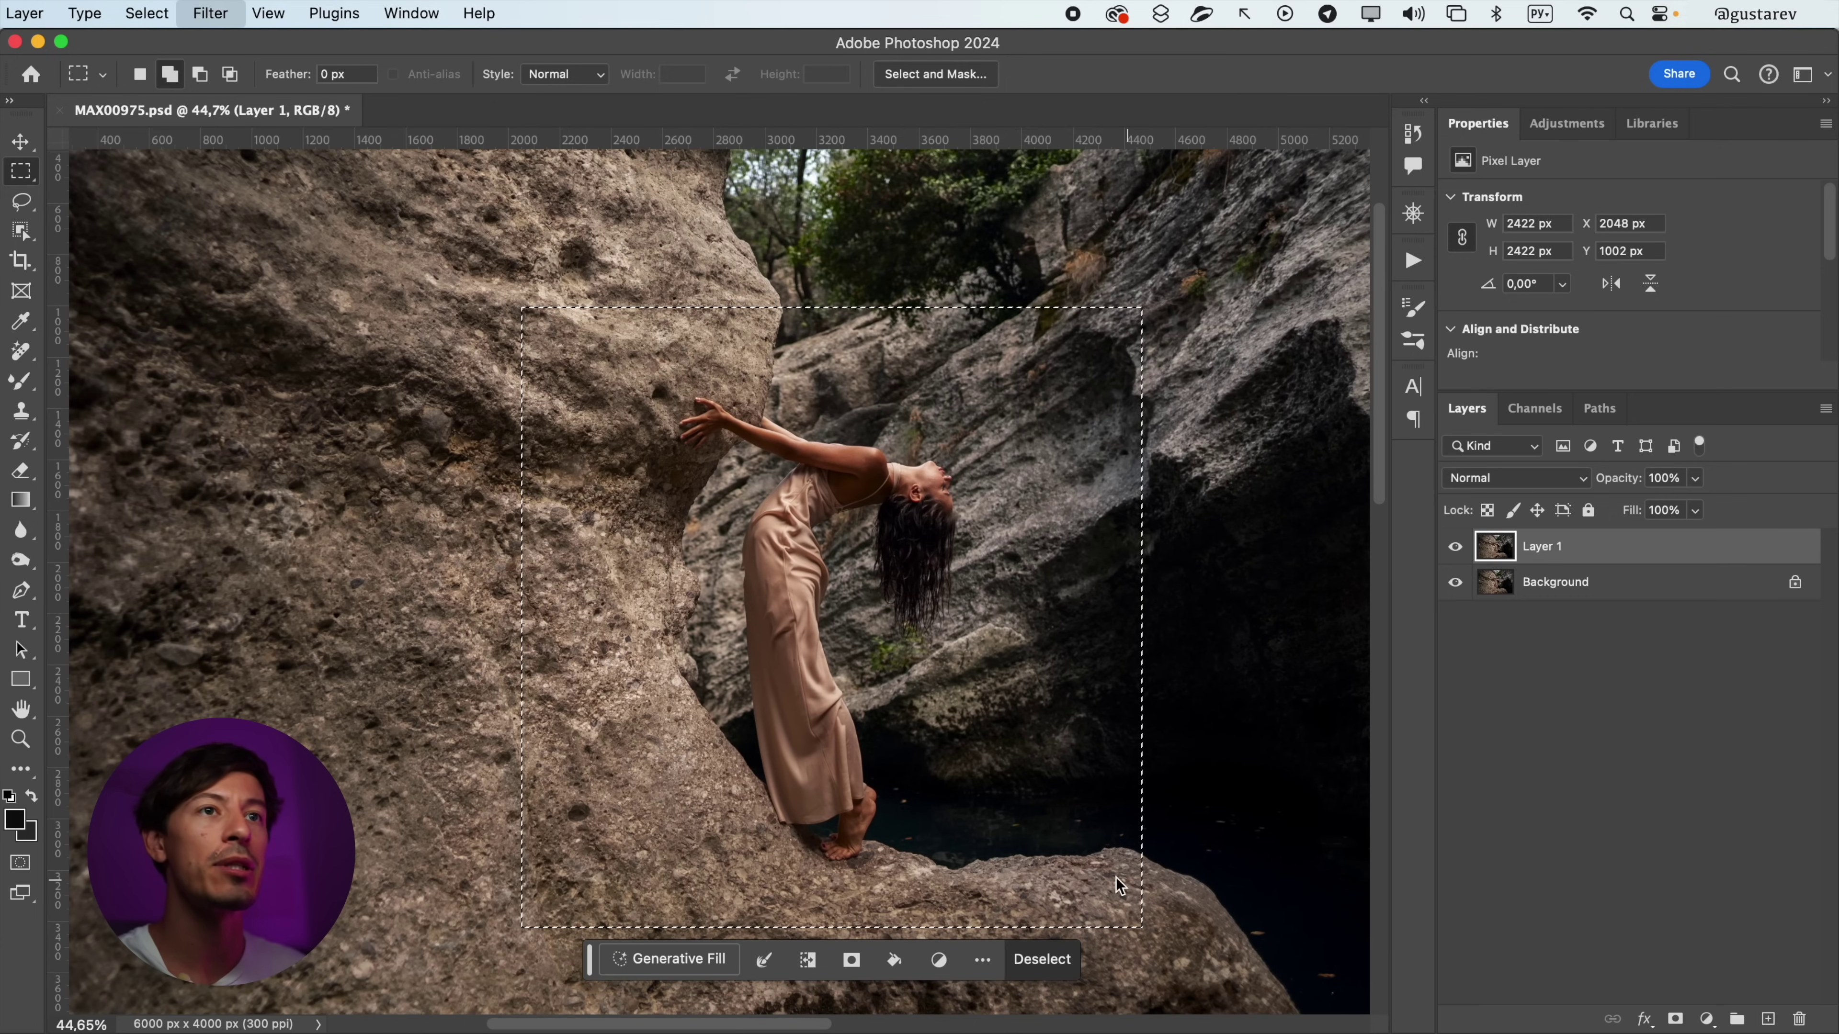
key("super+shift+x")
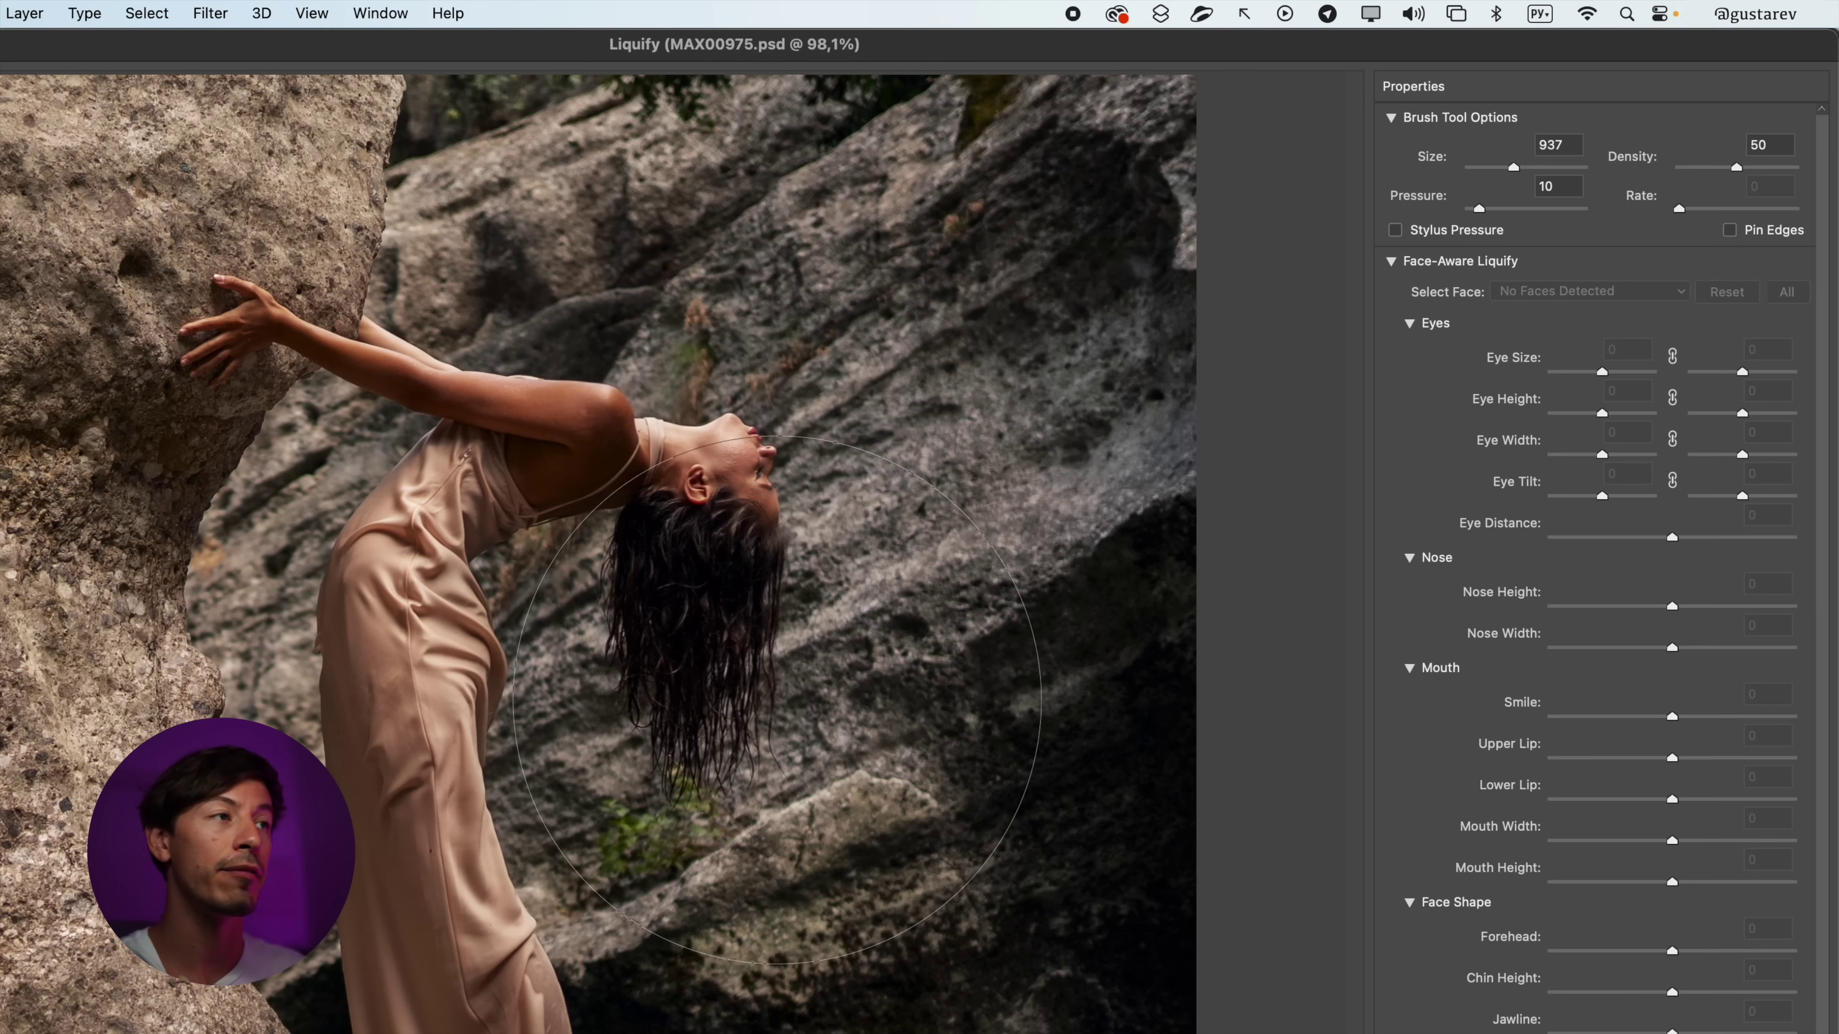
scroll(751, 607, "down", 4)
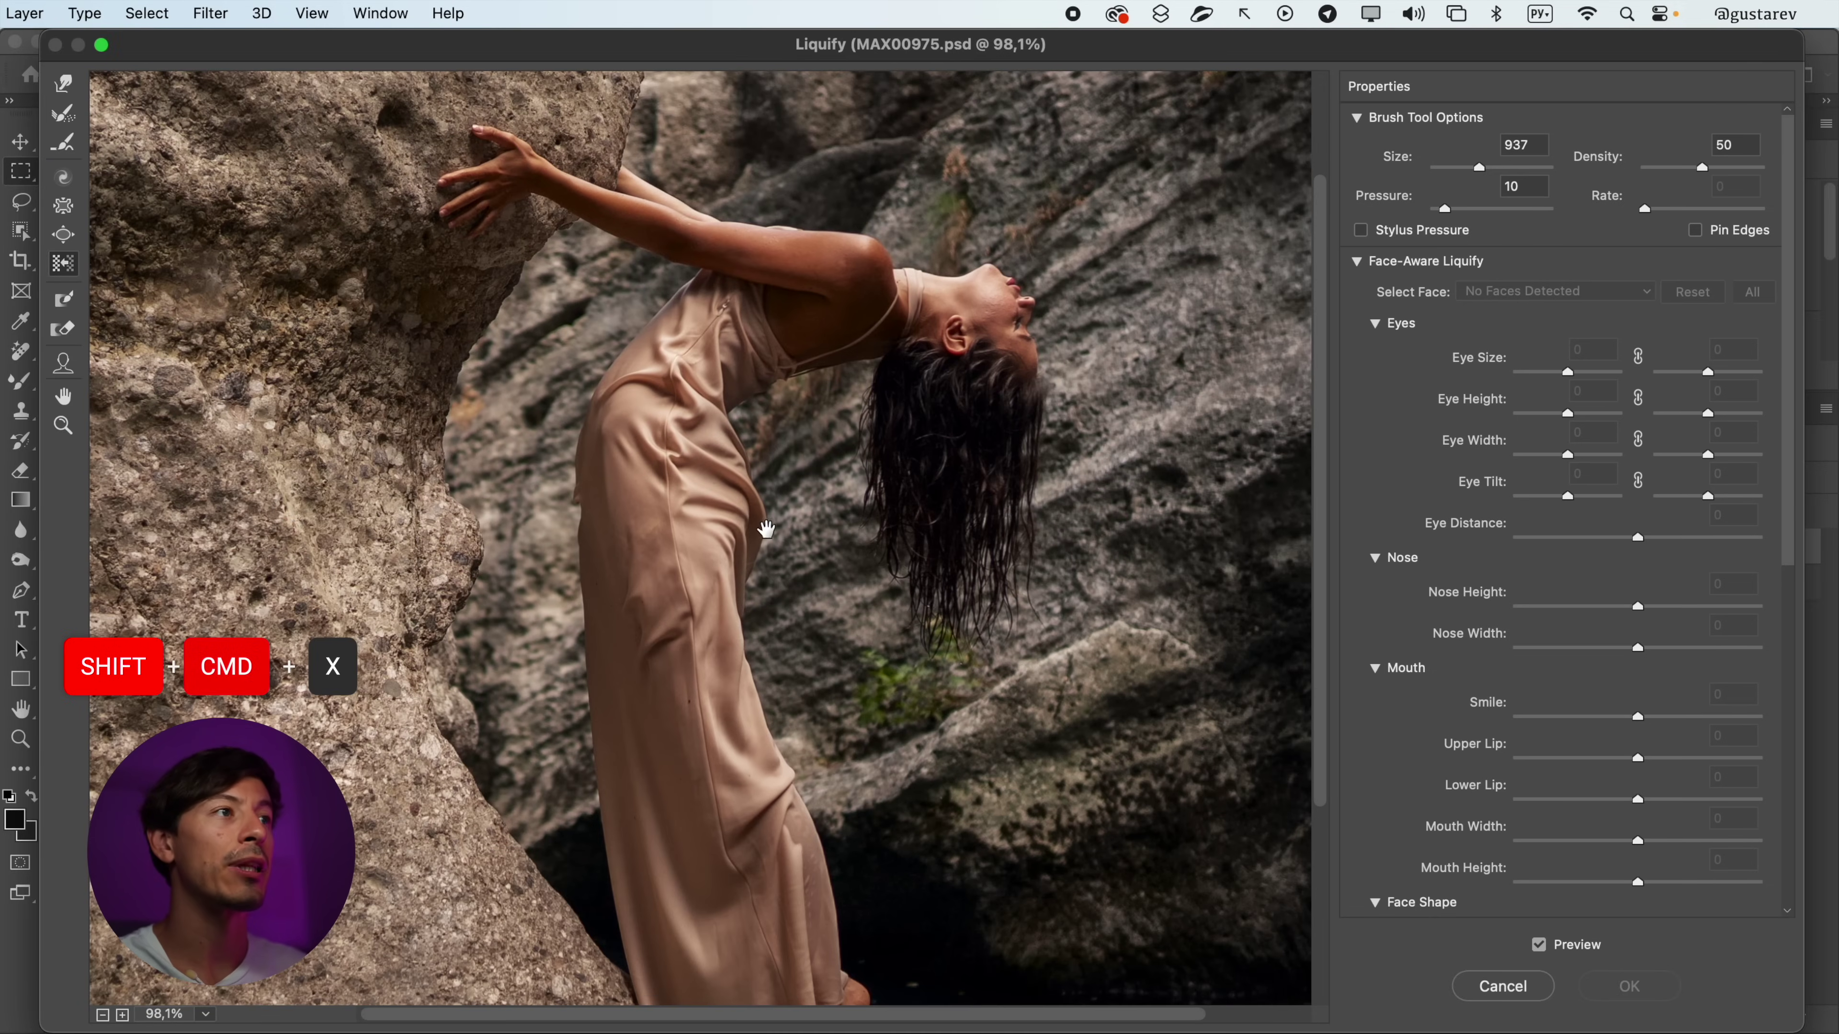
scroll(724, 637, "down", 3)
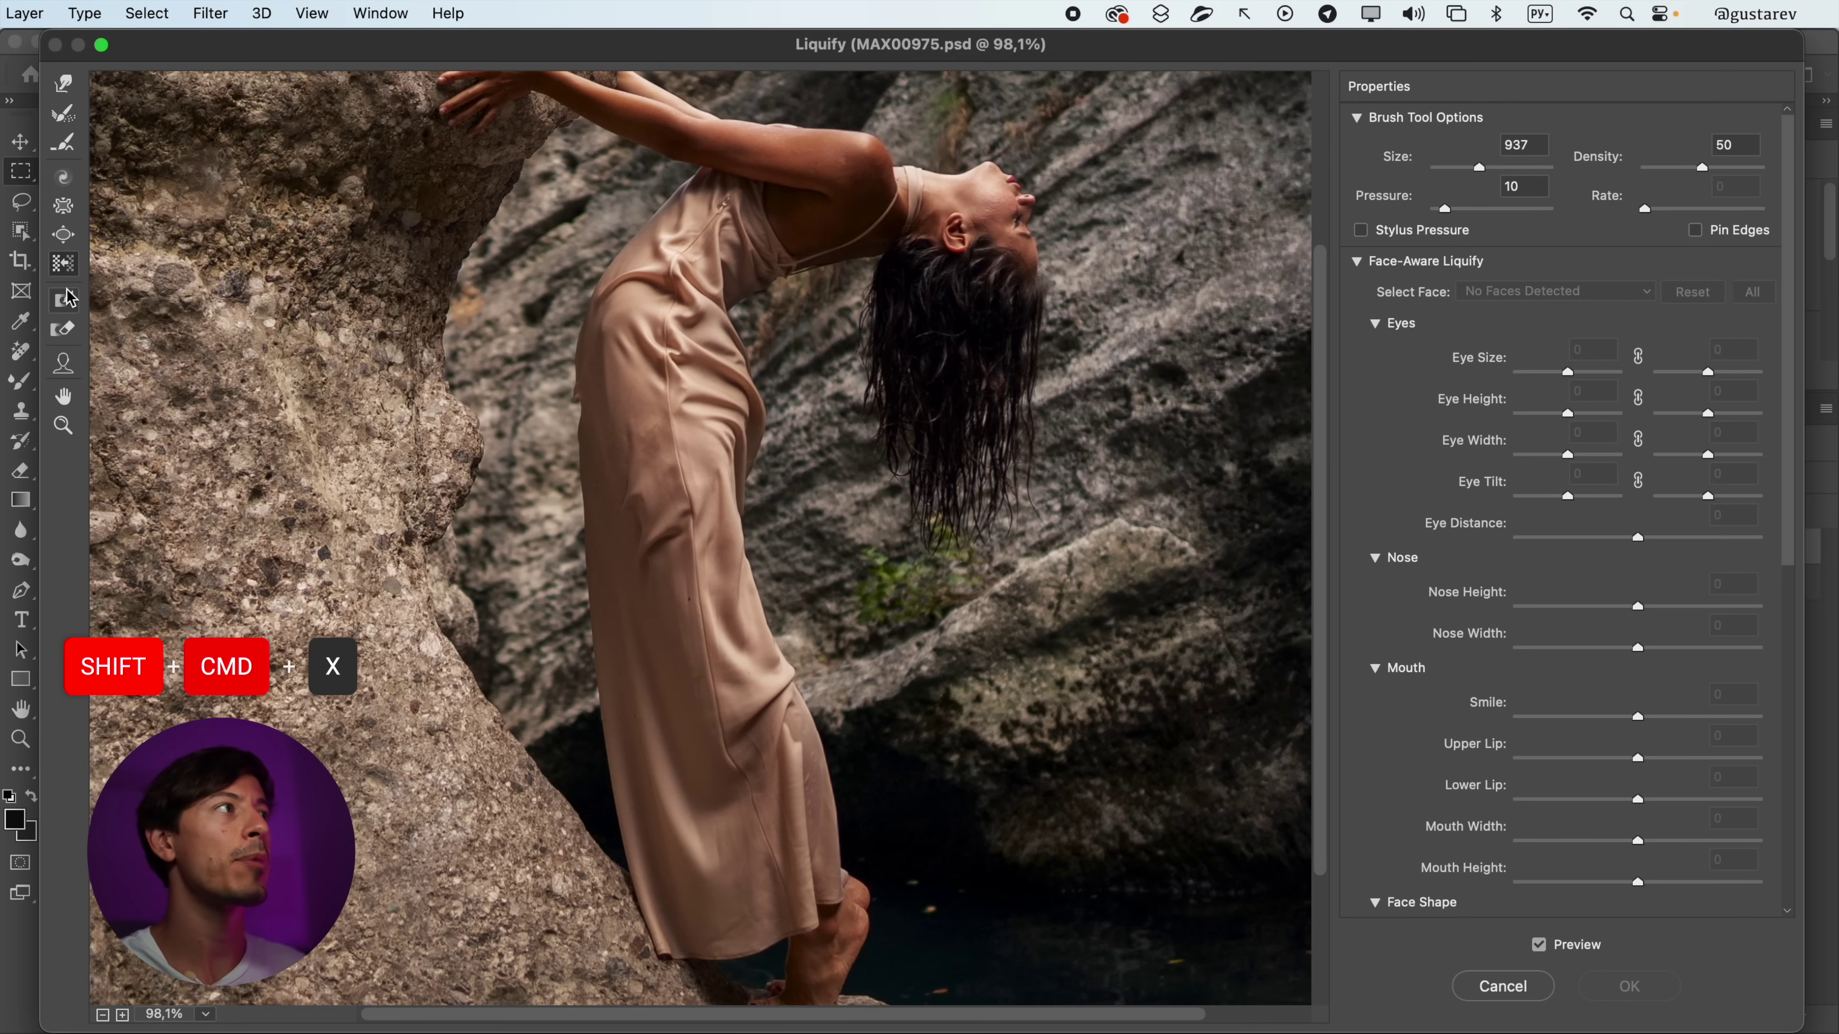
- Reduce the Push Left brush to size 301 in Liquify and refine the dress outline with smaller brush sizes
left_click(75, 268)
left_click_drag(677, 513, 554, 518)
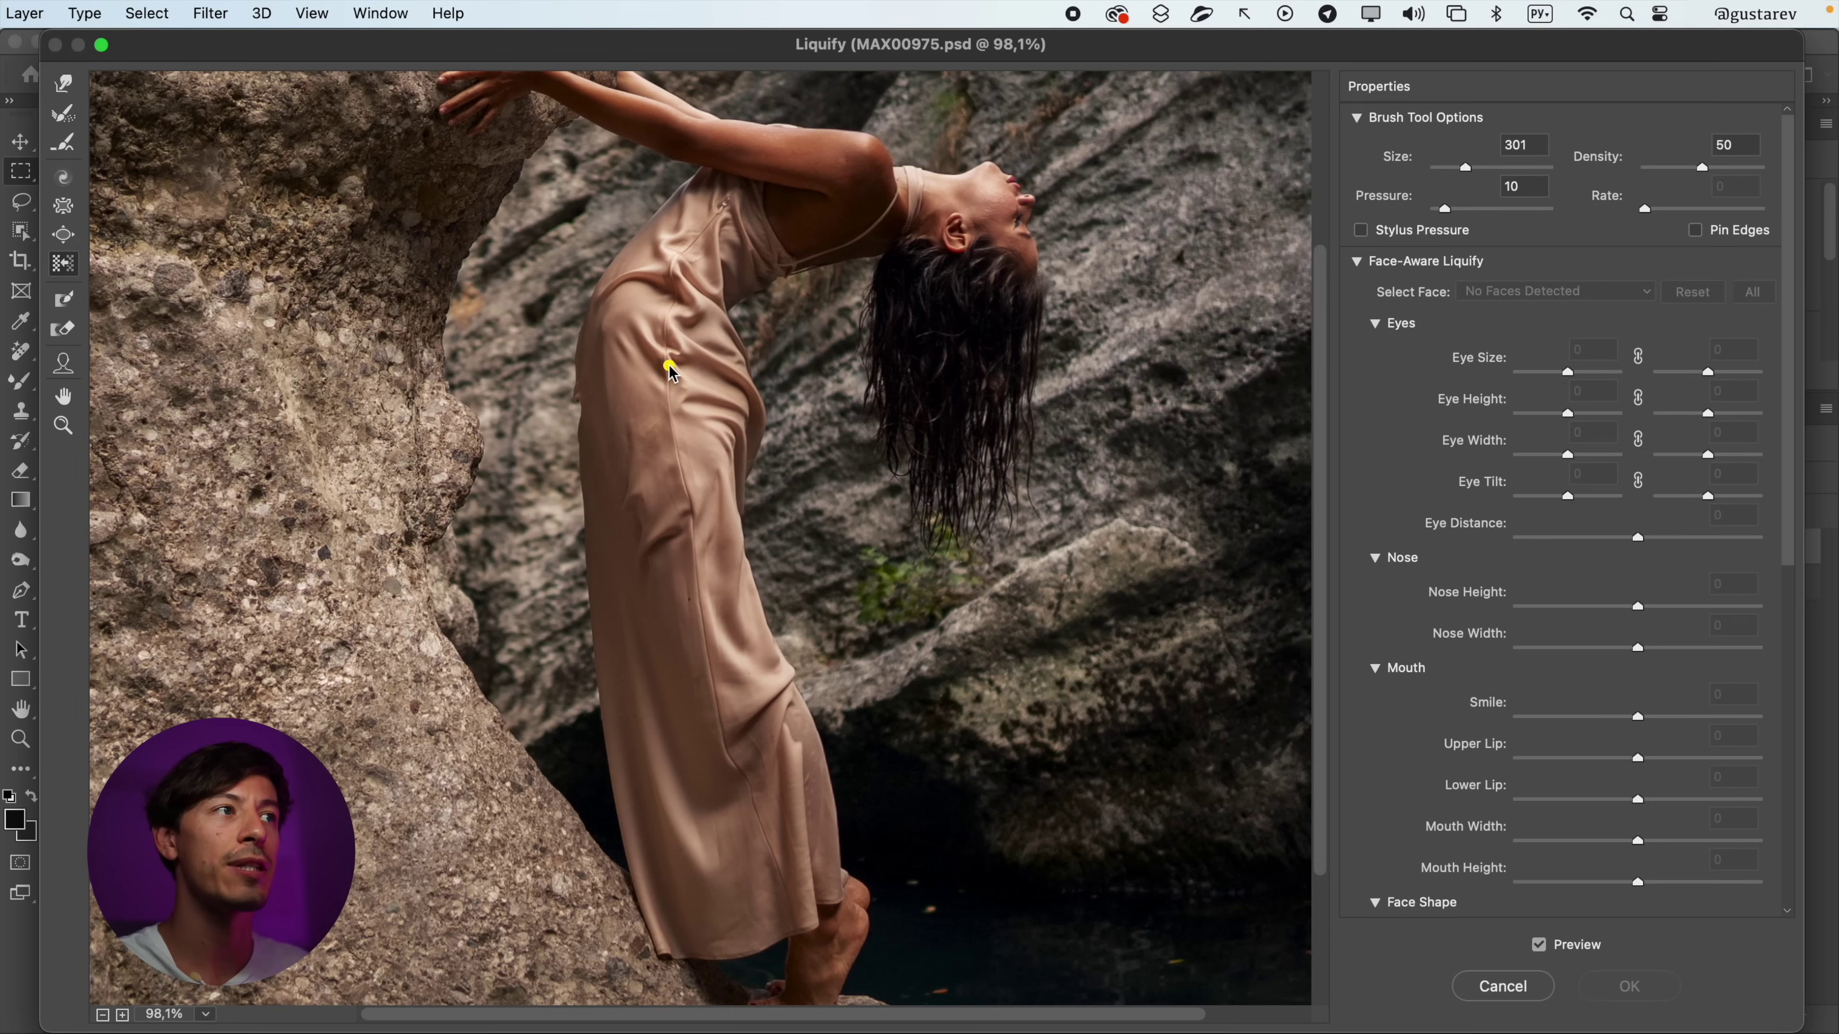
left_click(683, 521)
key("ctrl+space")
key("bracketleft")
key("bracketleft")
key("bracketleft")
key("bracketleft")
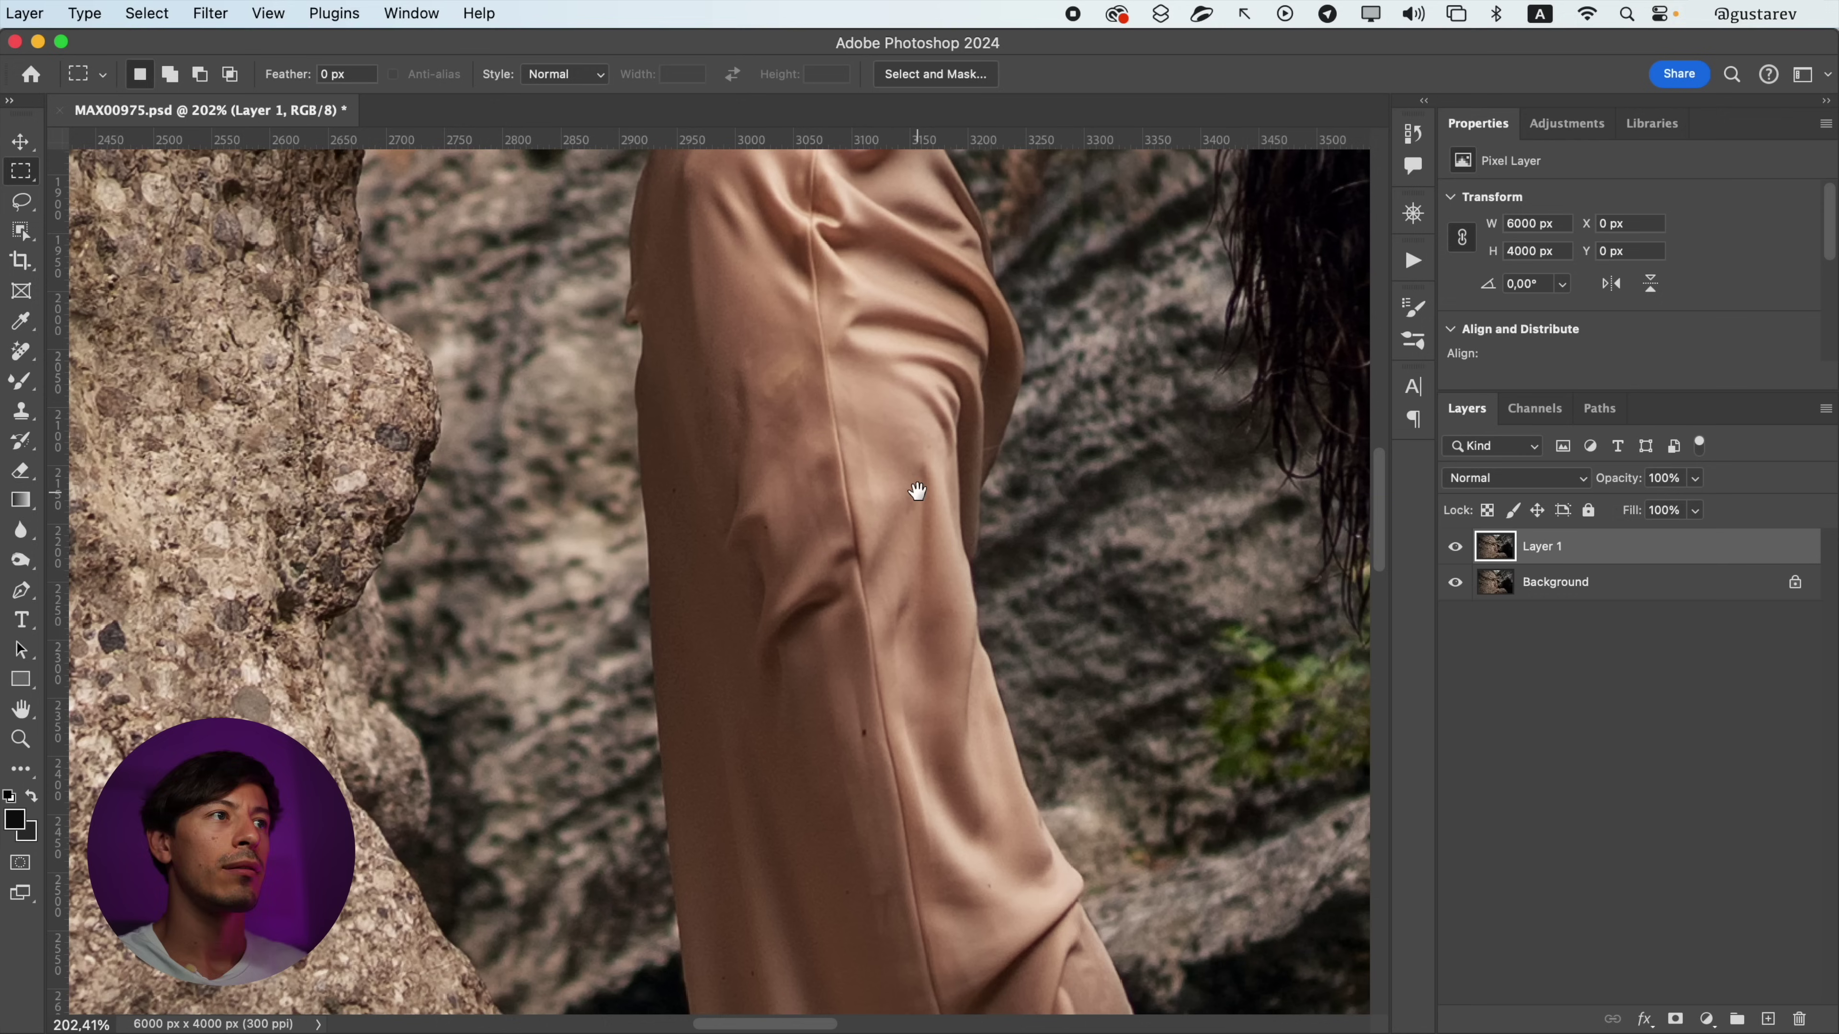
- Remove the creases on the shaded skirt panel and the pucker on its seam with the Remove tool at size 2
left_click_drag(915, 492, 887, 548)
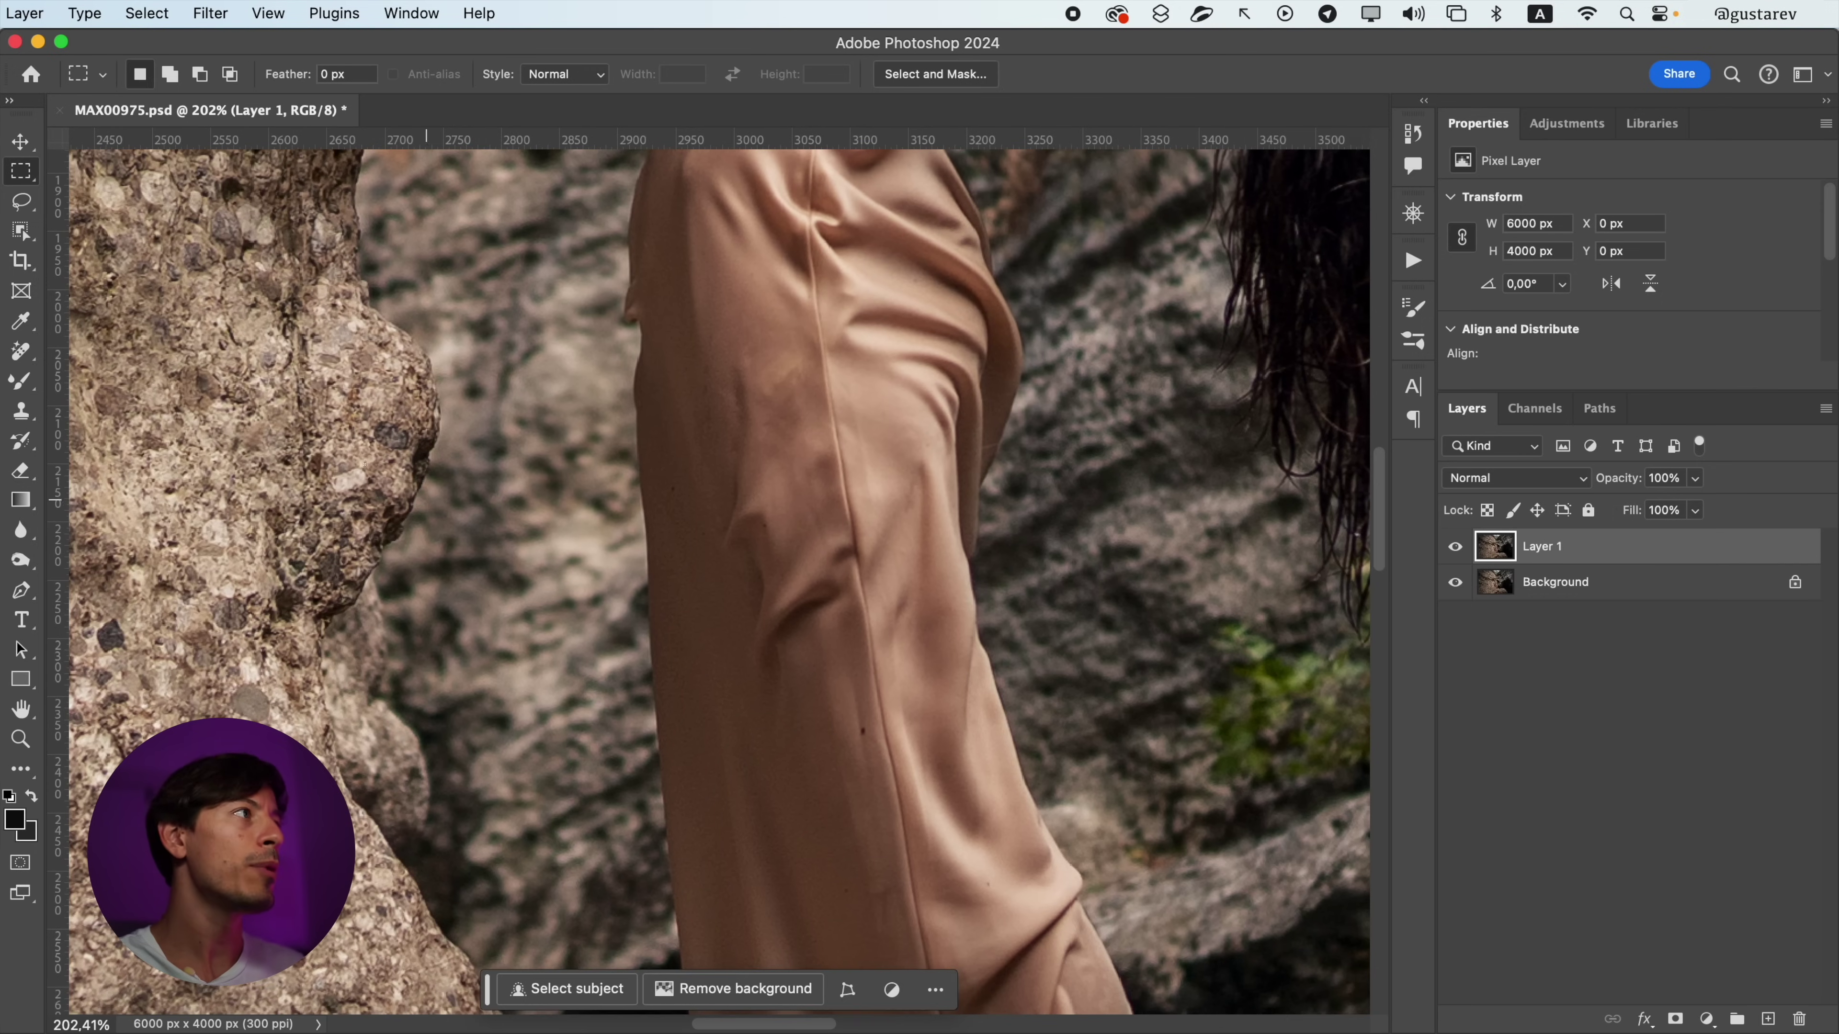
key("j")
right_click(25, 353)
left_click(94, 370)
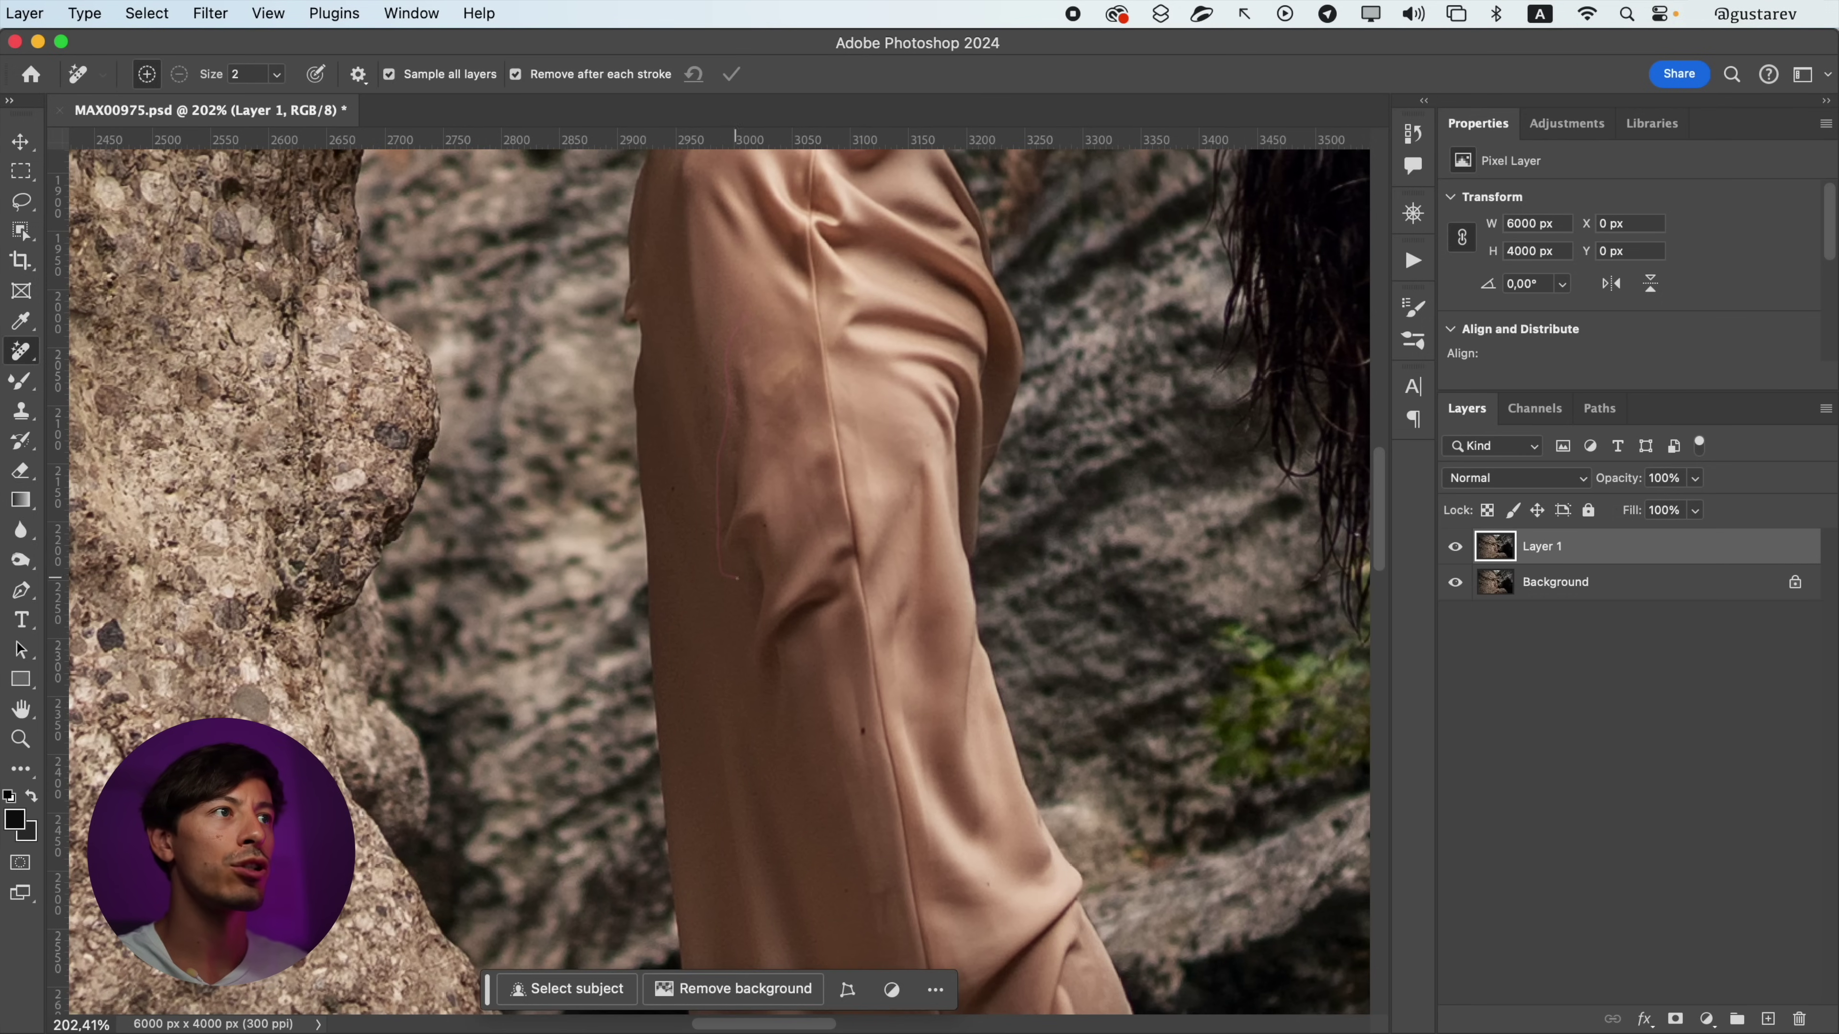
left_click_drag(765, 339, 766, 336)
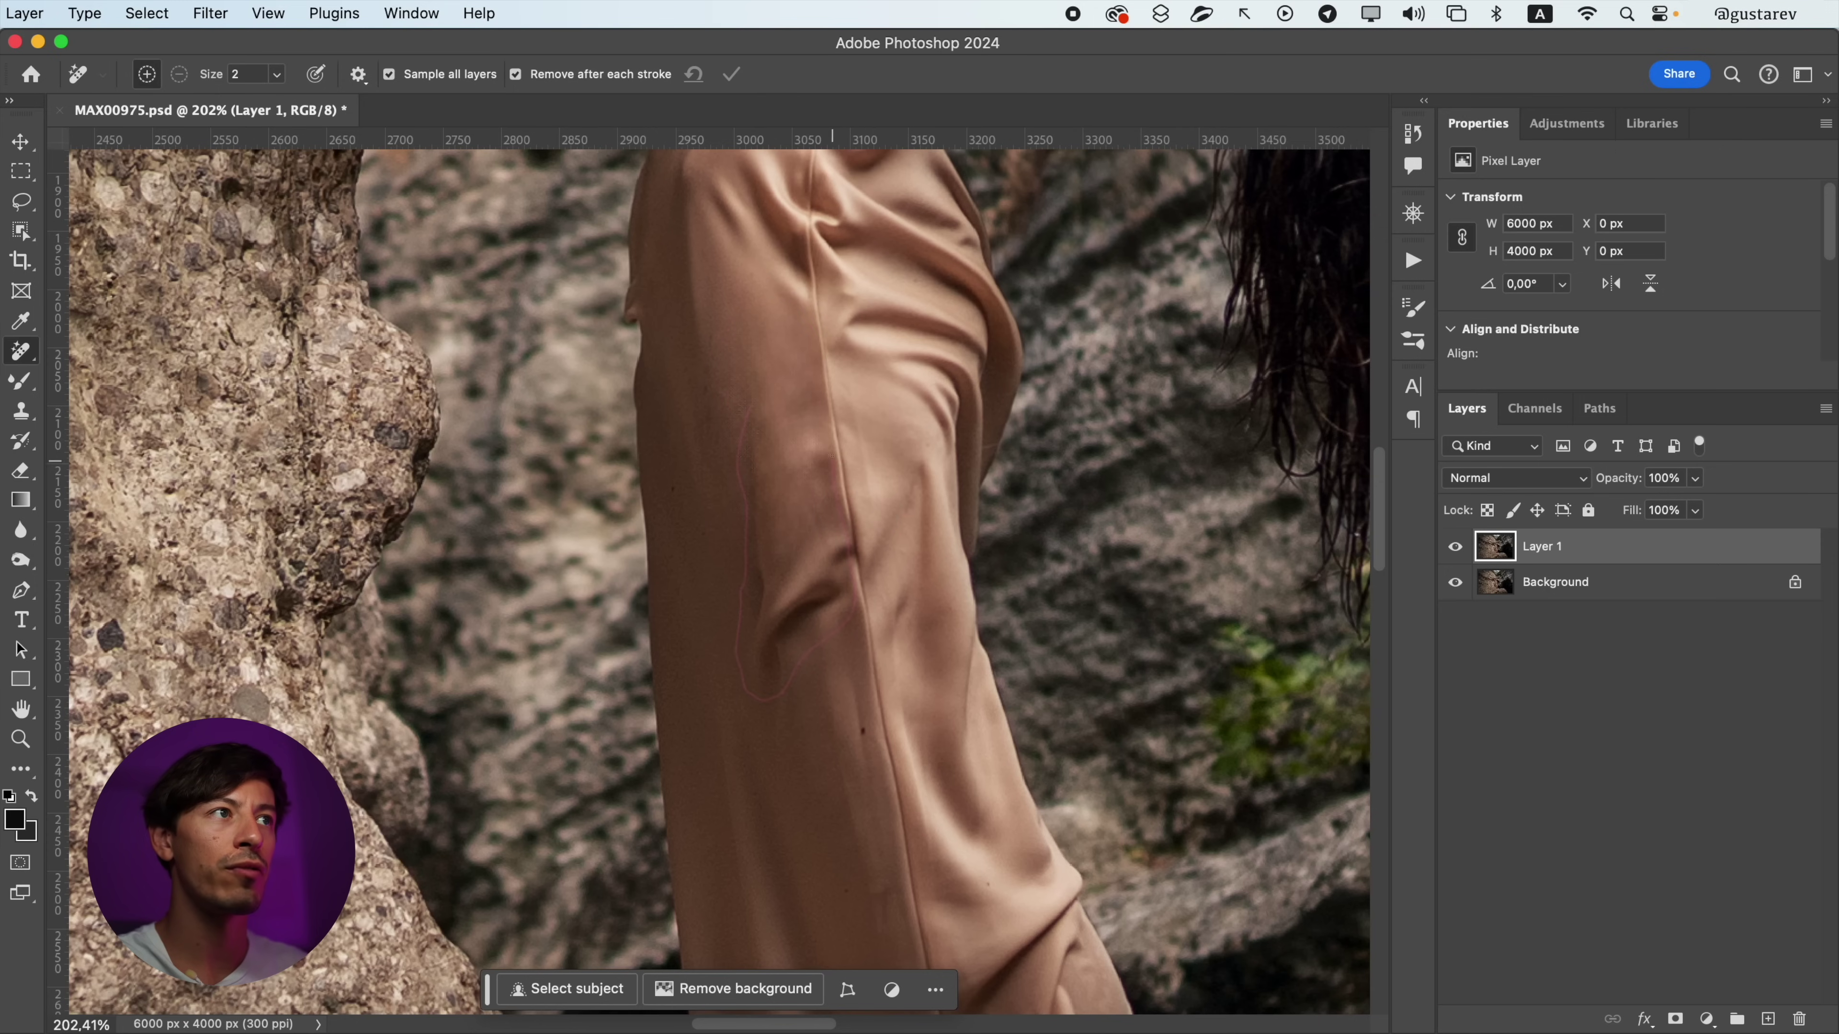
left_click_drag(840, 557, 839, 555)
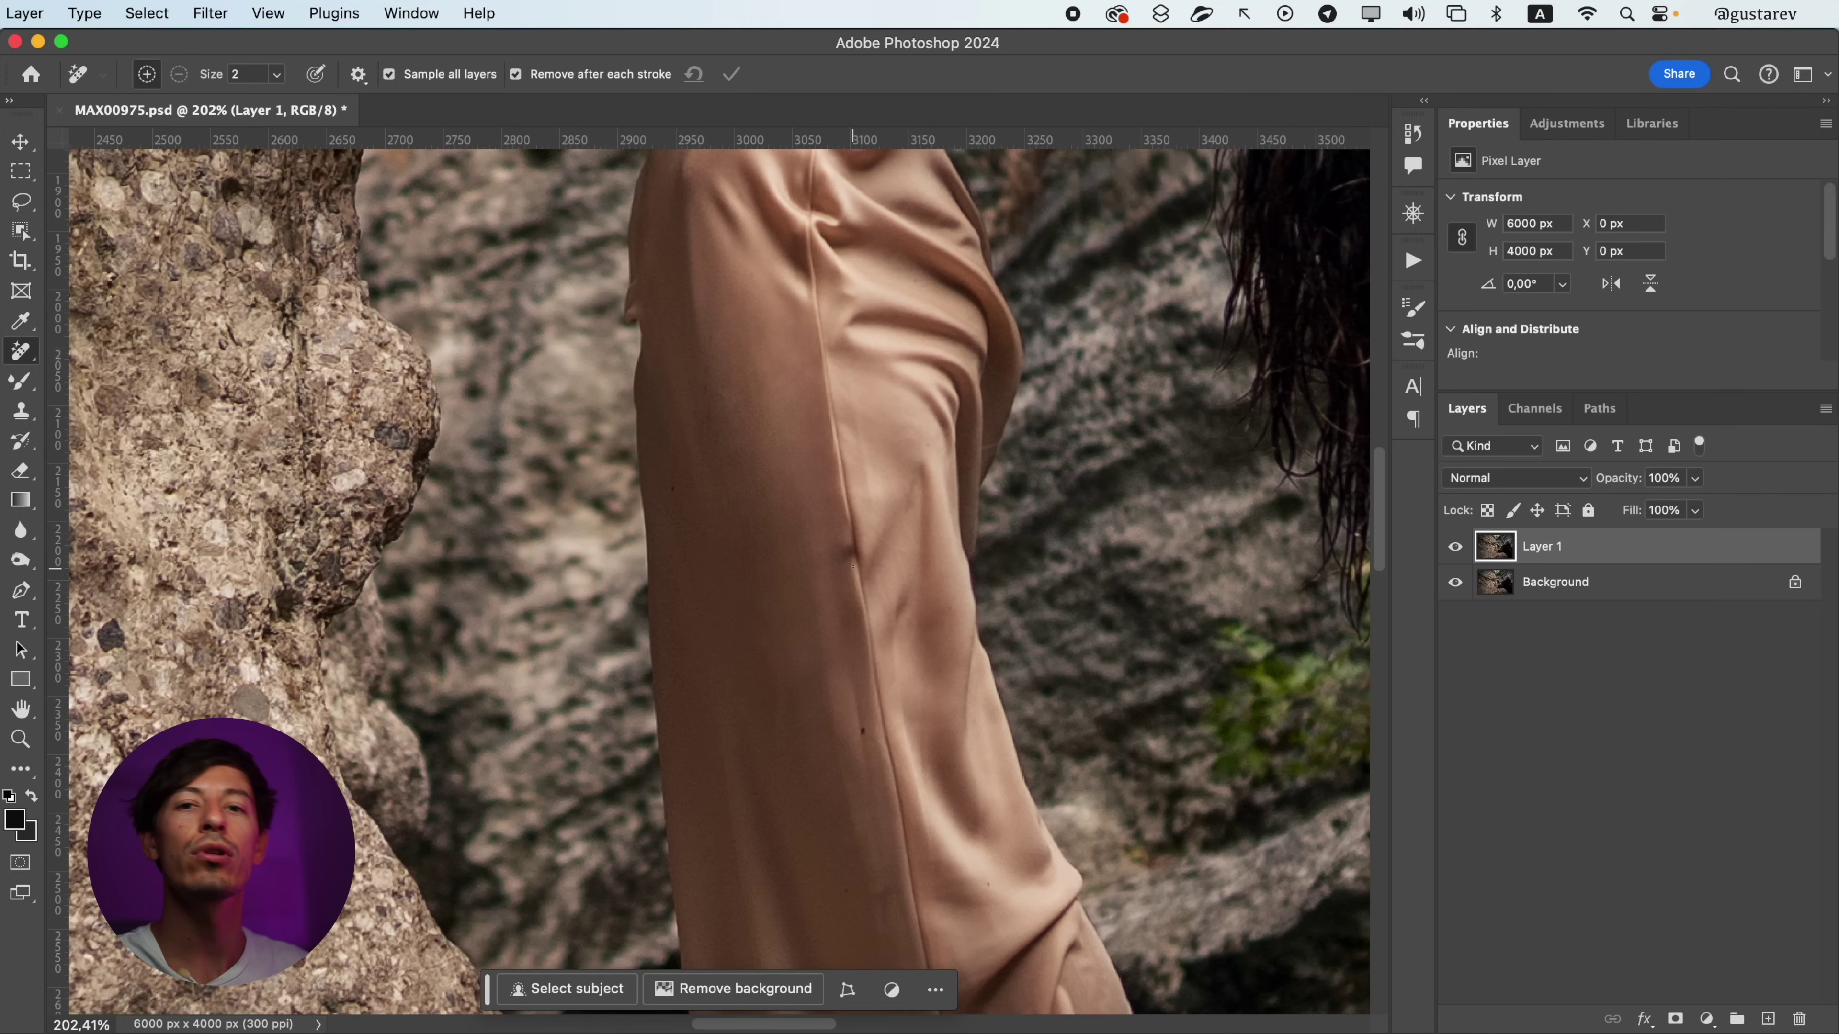
left_click_drag(818, 653, 821, 649)
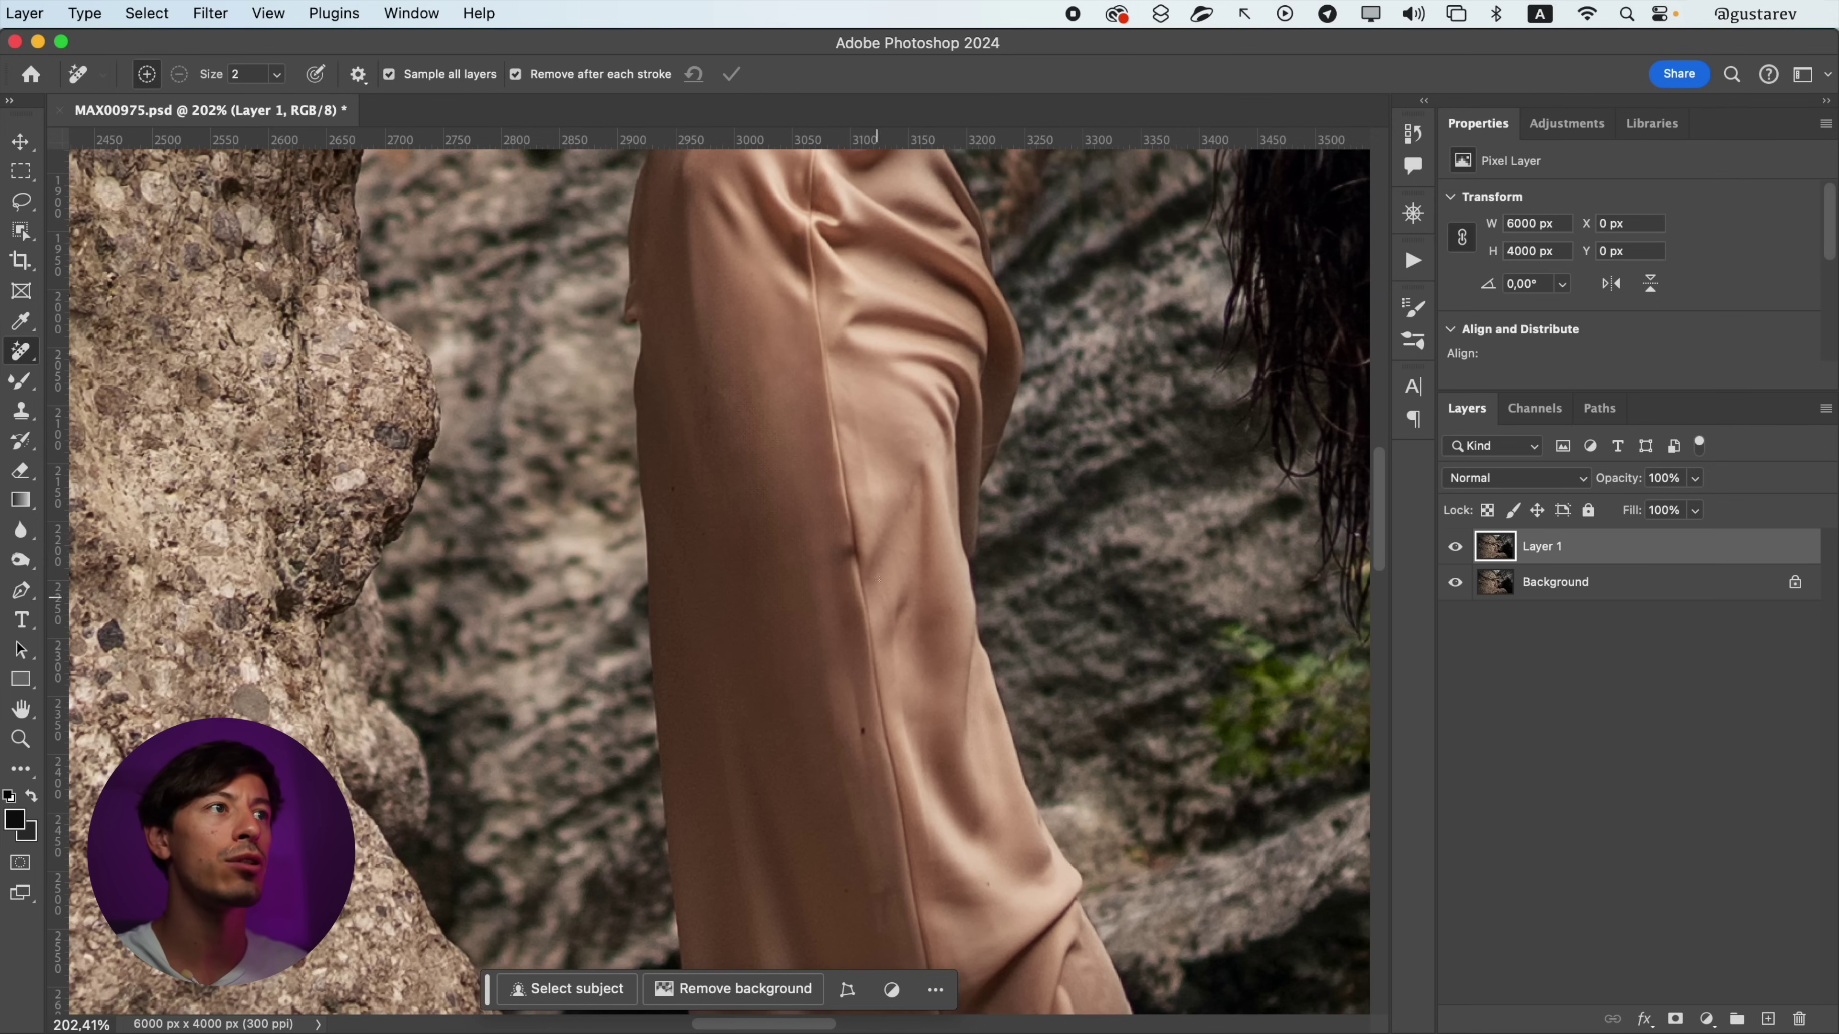
left_click(879, 558)
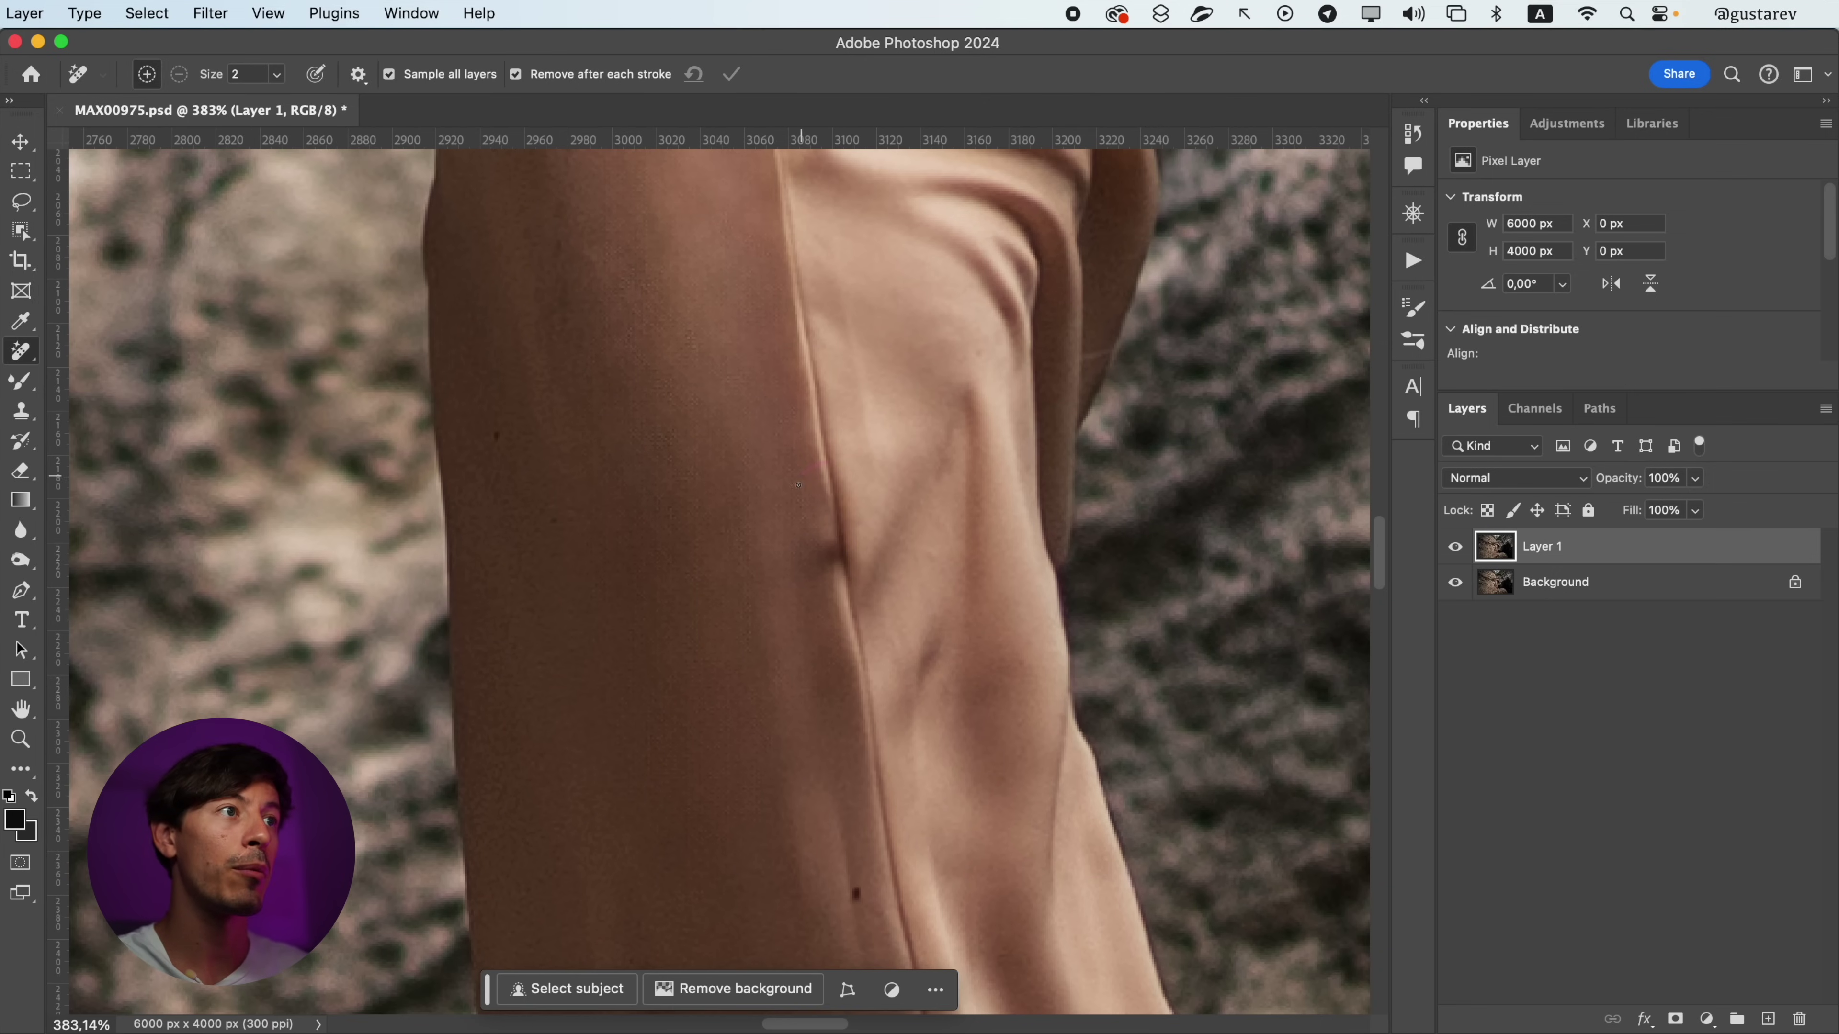
left_click_drag(875, 525, 869, 500)
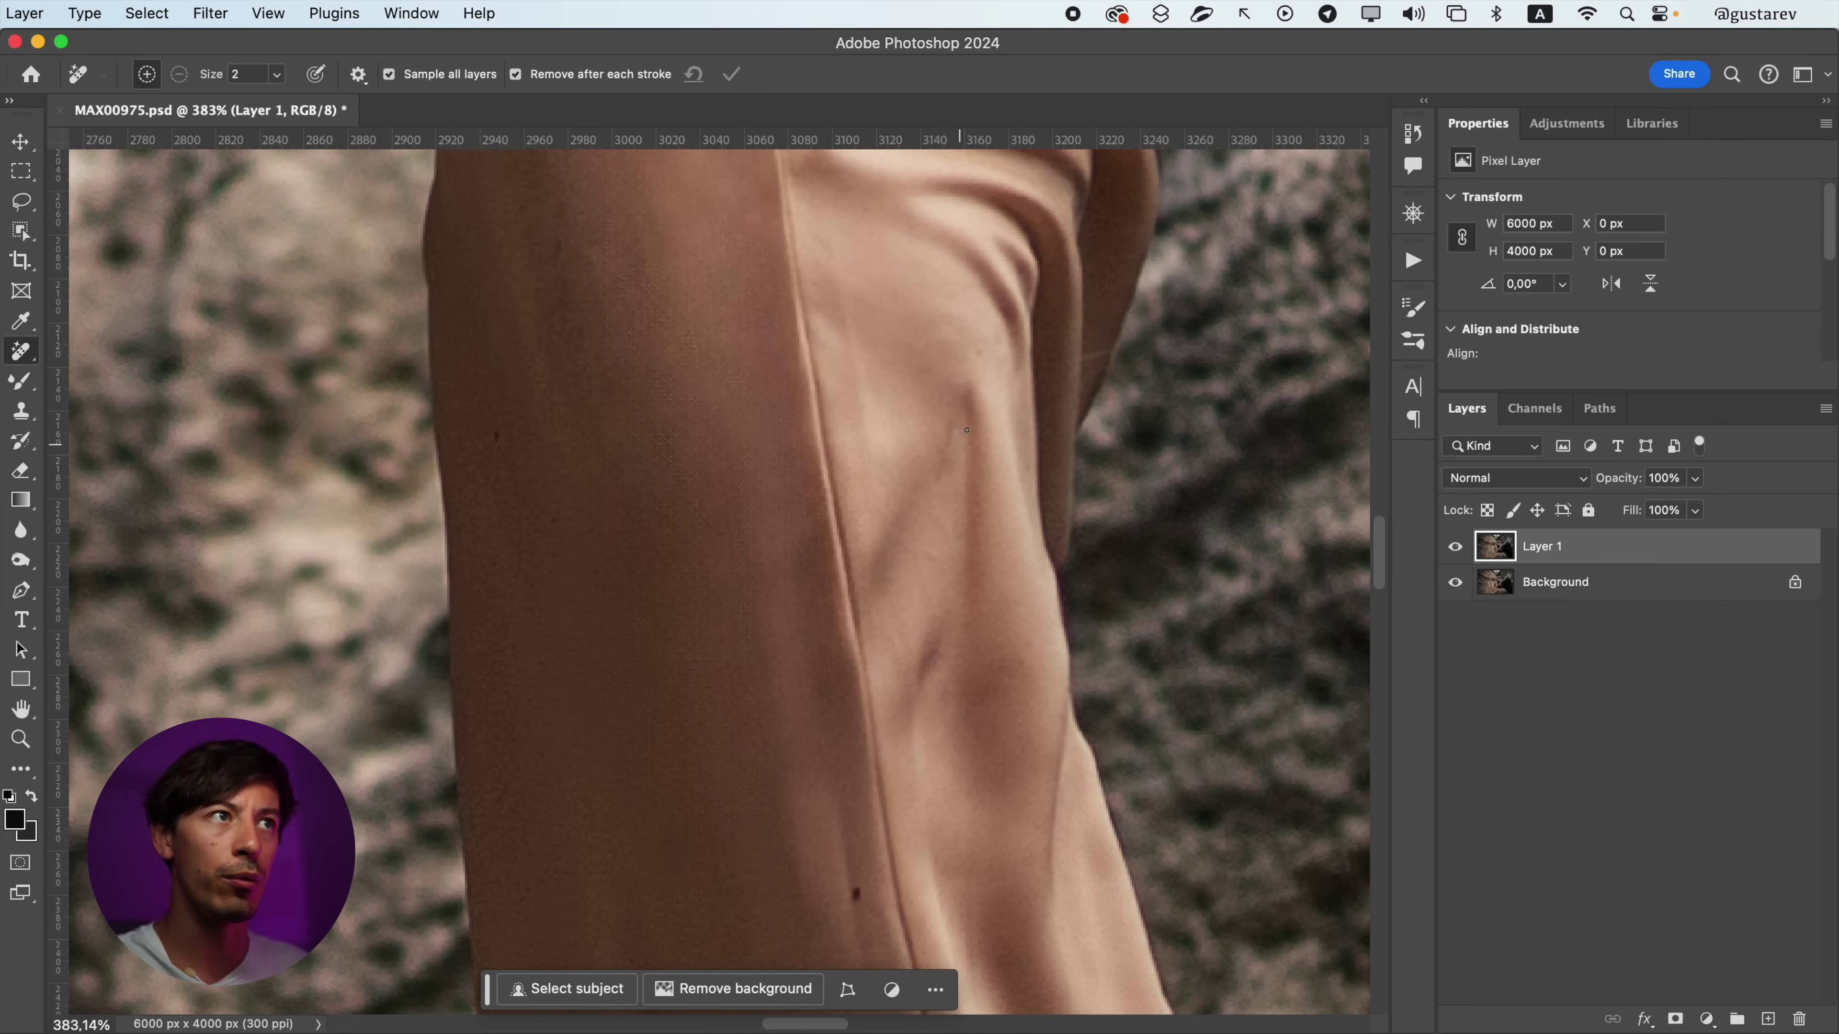
- Examine the remaining folds on the lower skirt and around the hip of the dress
scroll(787, 640, "down", 5)
scroll(825, 670, "down", 3)
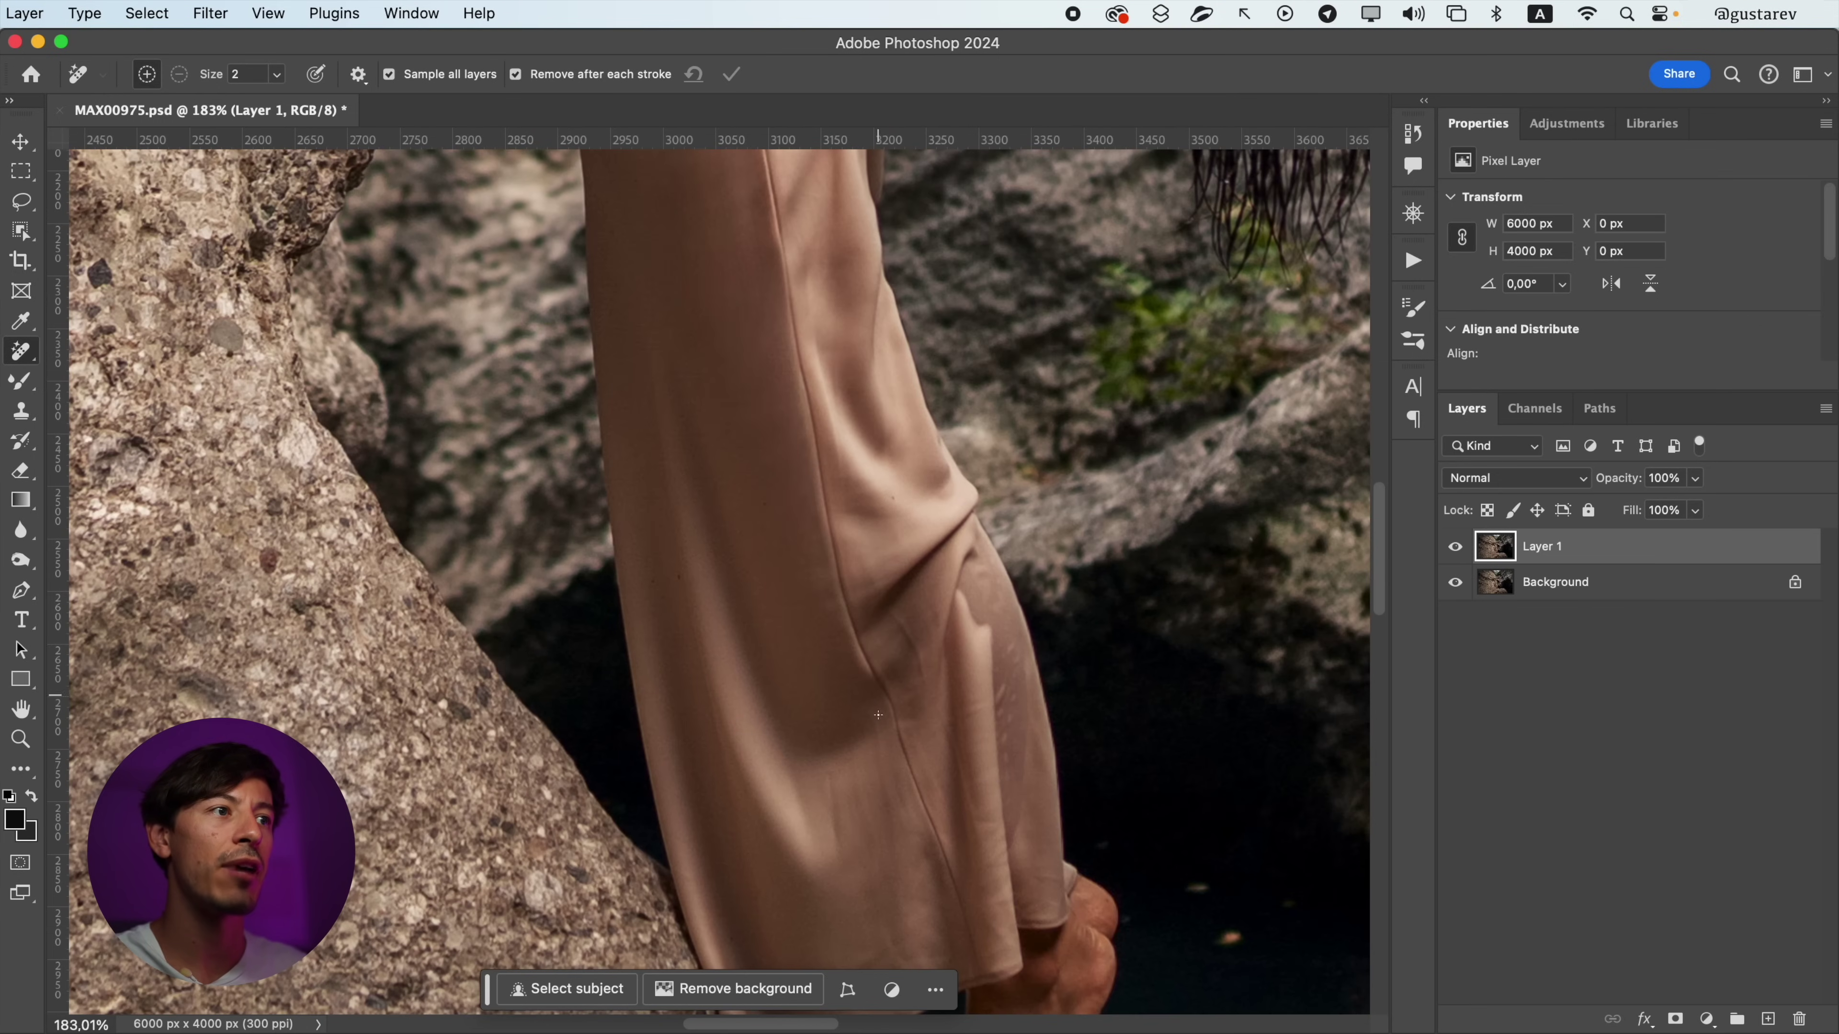
left_click_drag(875, 836, 895, 673)
left_click_drag(941, 290, 965, 732)
left_click_drag(775, 336, 788, 575)
scroll(718, 468, "down", 3)
mouse_move(727, 460)
left_mouse_down()
mouse_move(833, 398)
mouse_move(758, 591)
left_mouse_up()
scroll(753, 456, "up", 3)
mouse_move(797, 290)
left_mouse_down()
mouse_move(828, 497)
mouse_move(755, 604)
mouse_move(763, 665)
left_mouse_up()
scroll(829, 497, "down", 3)
scroll(743, 517, "up", 3)
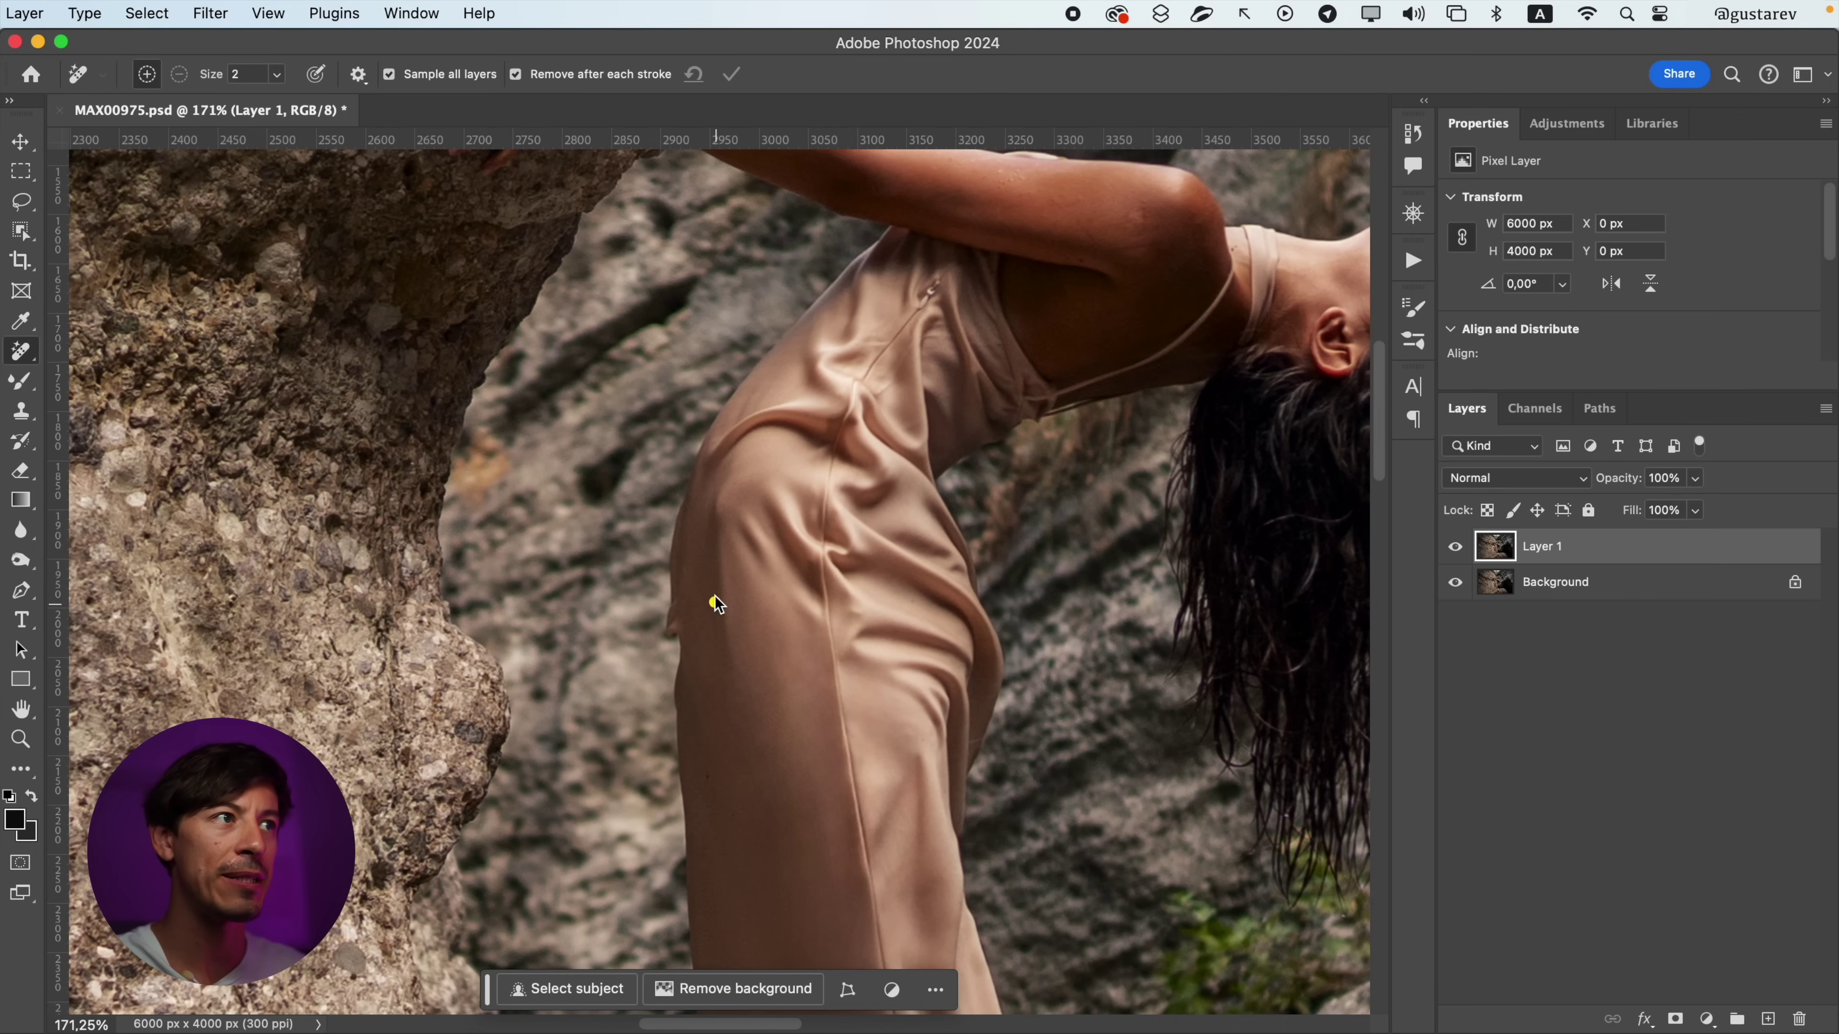
left_click_drag(726, 661, 800, 636)
left_click_drag(733, 573, 751, 713)
left_click_drag(713, 605, 718, 574)
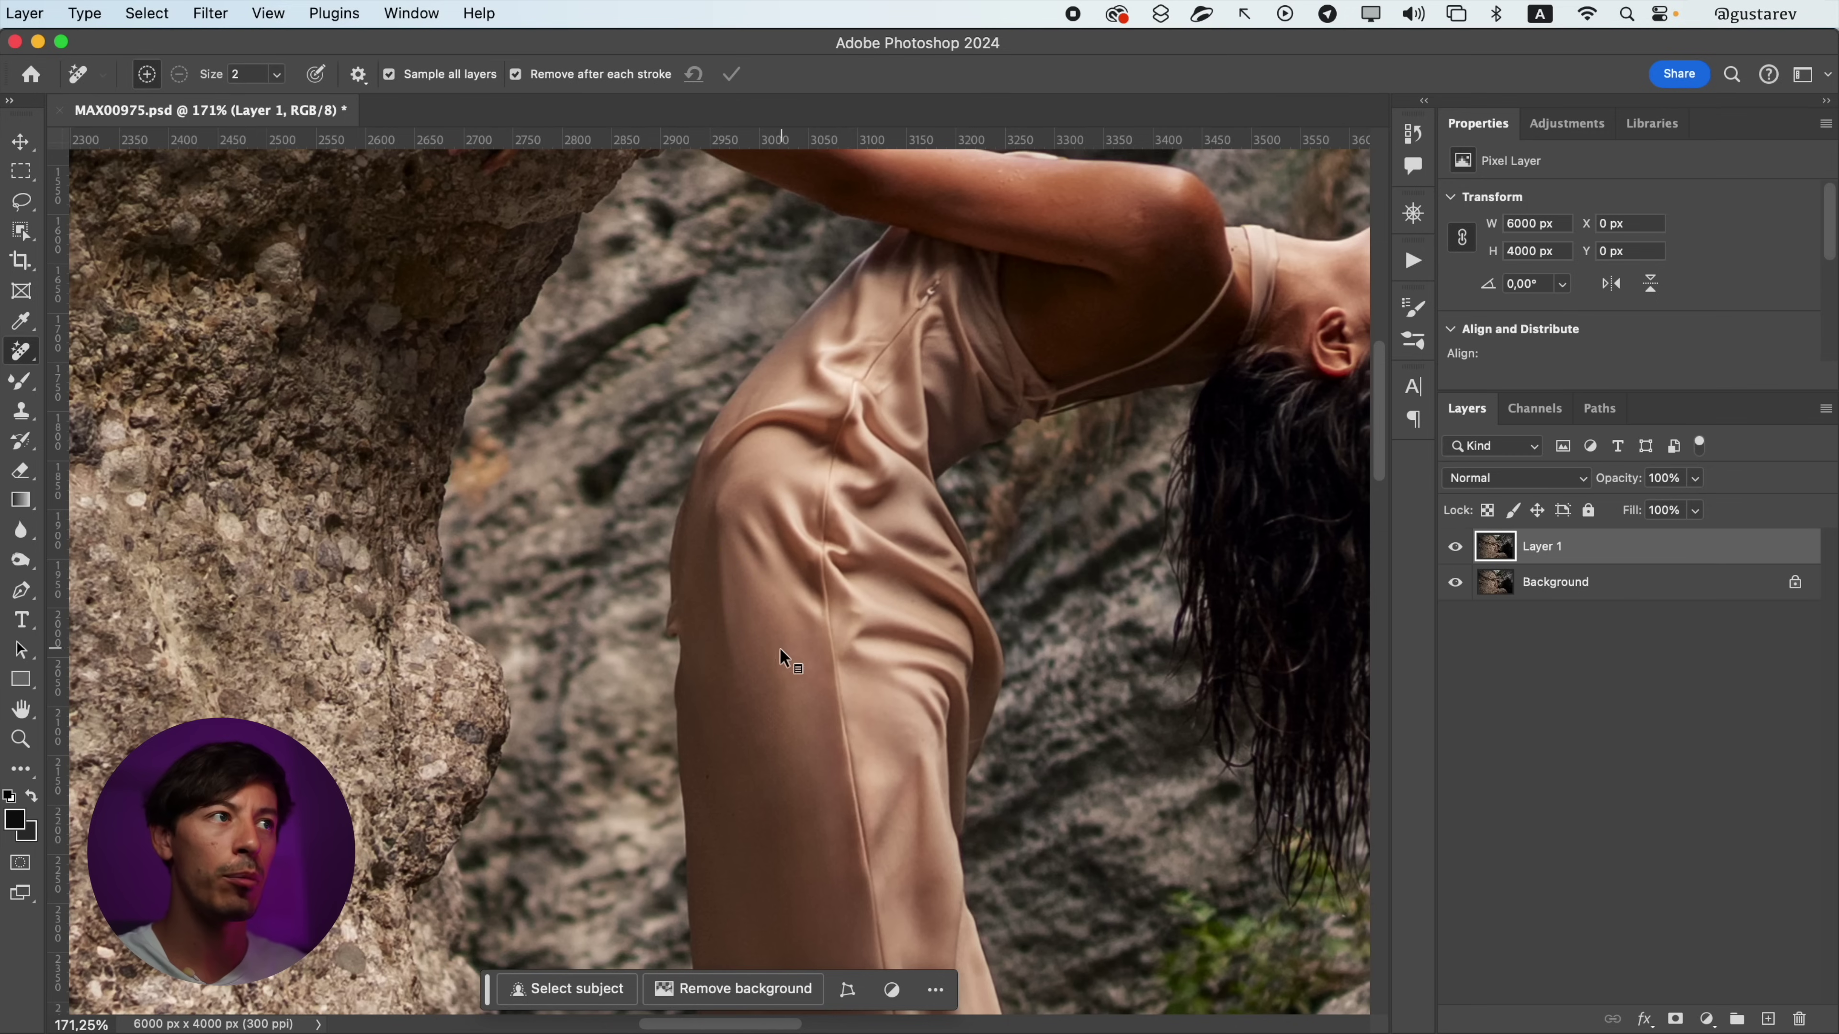
- Compare the arching model's dress before and after the retouching by toggling the visibility of Layer 1
left_click_drag(865, 641, 831, 427)
left_click_drag(926, 450, 861, 527)
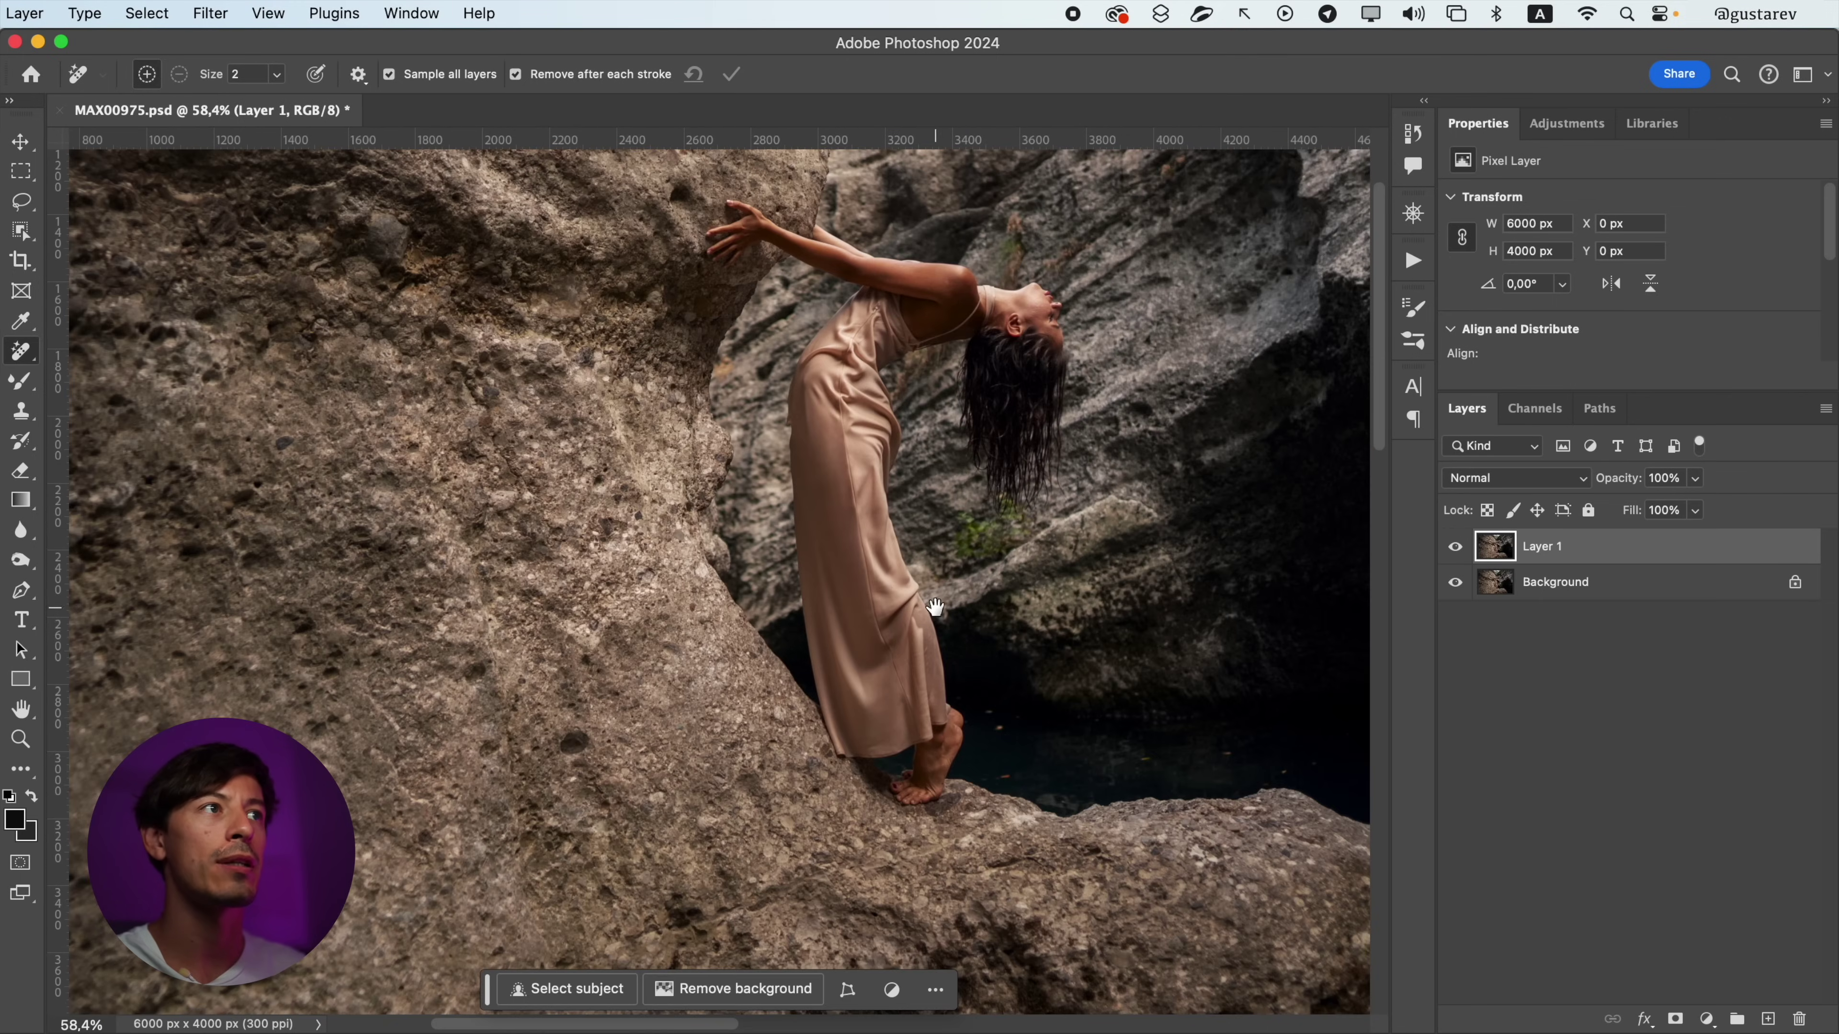
left_click_drag(978, 595, 1027, 596)
left_click_drag(988, 681, 1056, 670)
left_click_drag(806, 575, 861, 941)
mouse_move(779, 402)
left_mouse_down()
mouse_move(820, 395)
mouse_move(855, 355)
left_mouse_up()
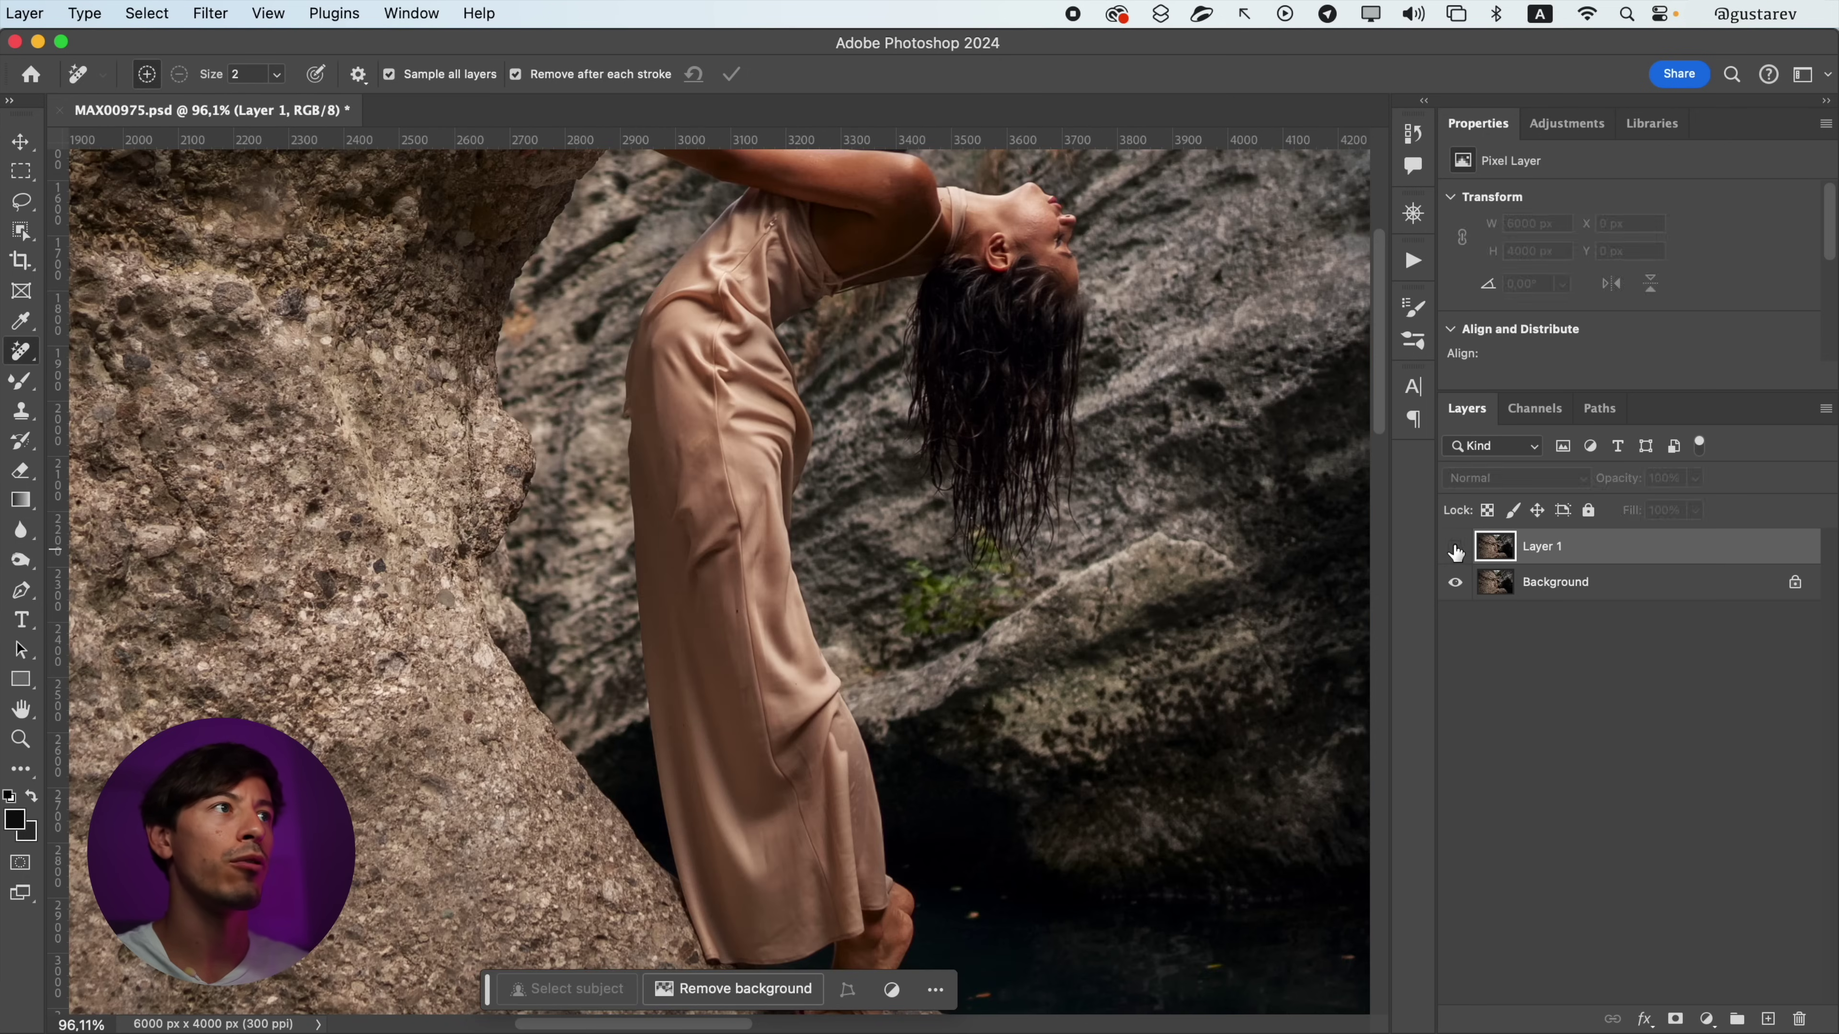
left_click(1455, 548)
left_click(1455, 548)
left_click(1455, 547)
left_click(1455, 548)
left_click(1455, 548)
left_click(1455, 548)
left_click(1455, 548)
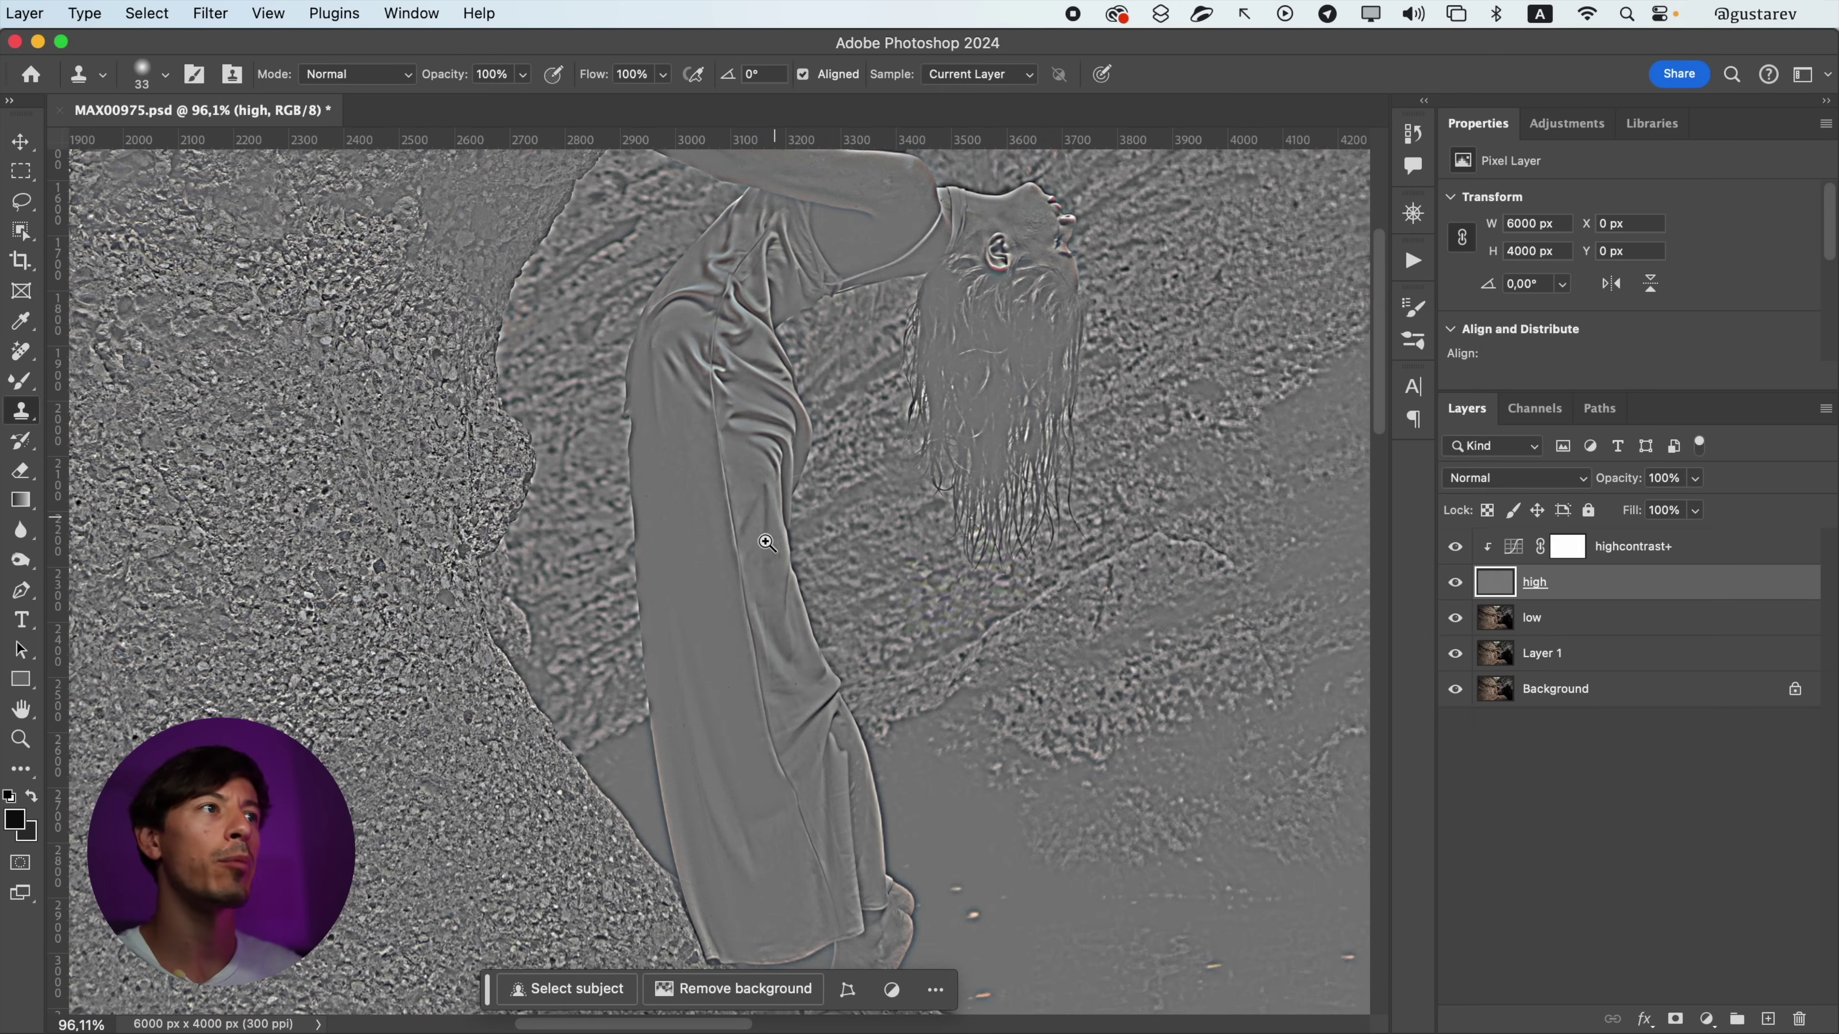
- Clean up the crease texture on the lower skirt on the high layer with the Clone Stamp at 30% opacity
left_click(766, 541, "super")
left_click_drag(802, 730, 804, 539)
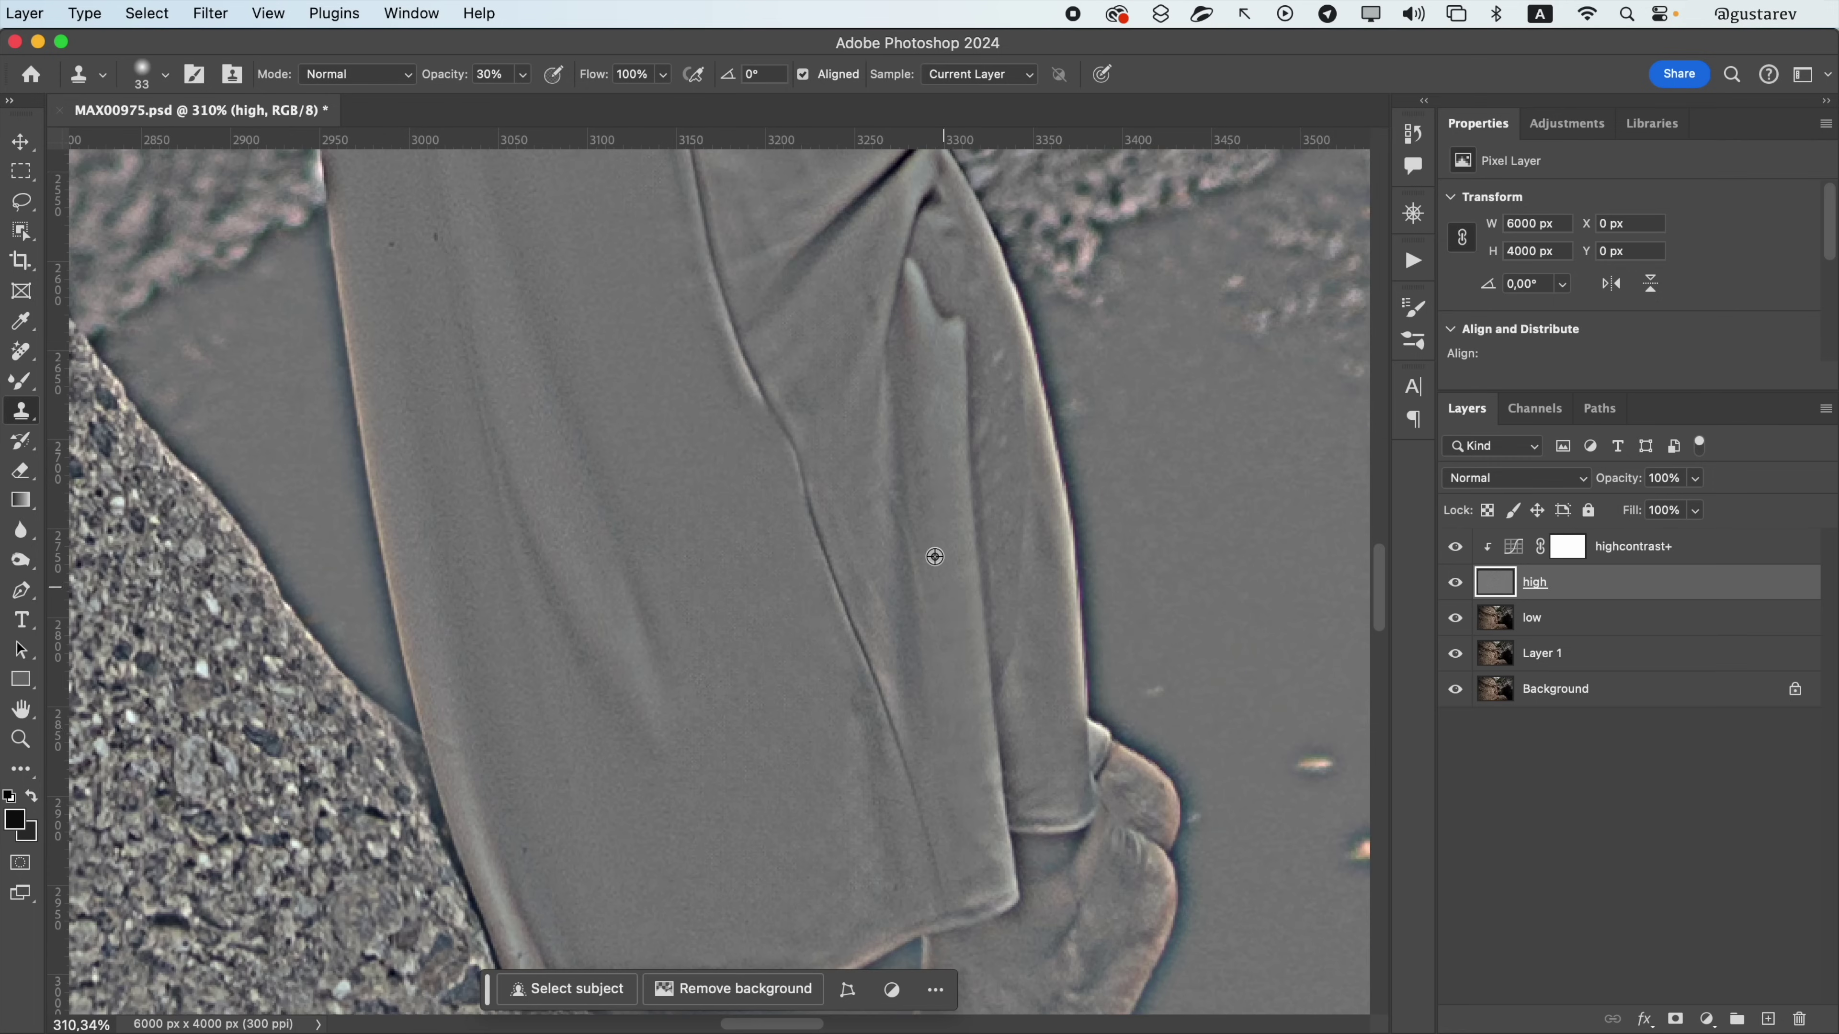
left_click_drag(843, 218, 846, 601)
left_click_drag(767, 238, 828, 906)
left_click(769, 557)
left_click_drag(610, 727, 719, 661)
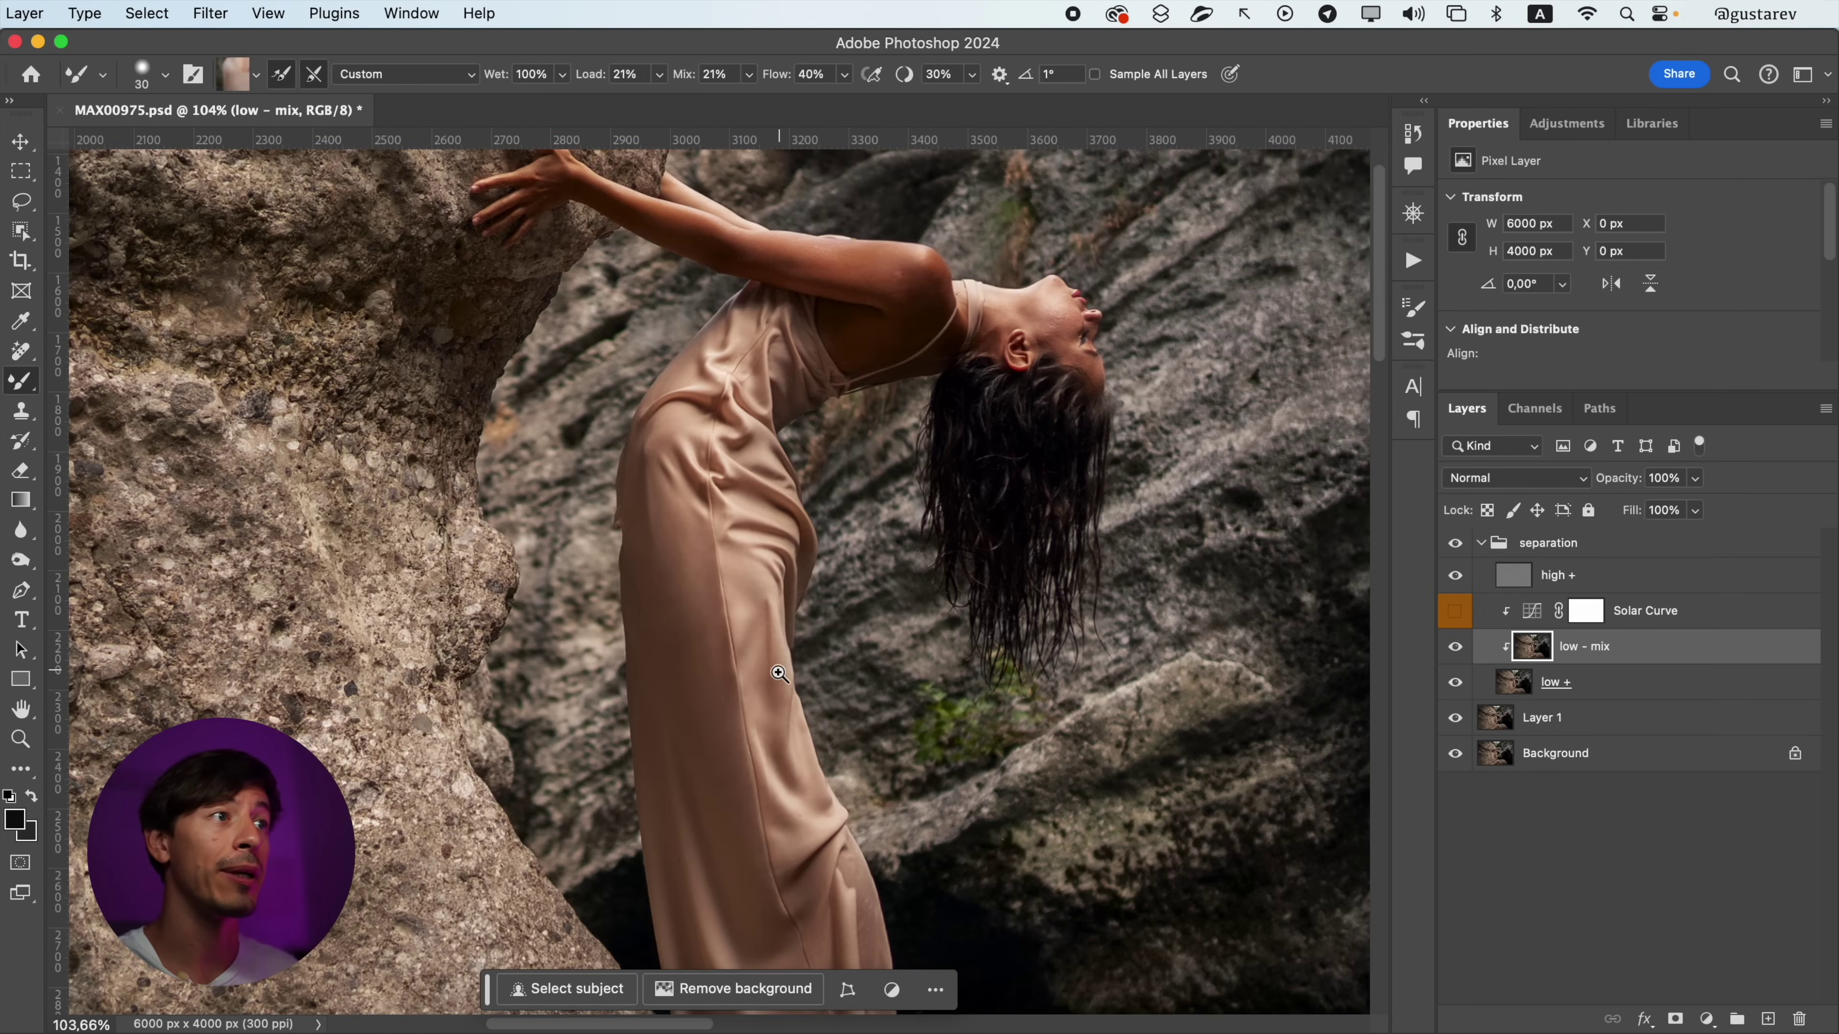
- Blend the tones along the skirt seam below the hip on the low - mix layer with the Mixer Brush at size 198
mouse_move(778, 674)
left_mouse_down()
mouse_move(847, 668)
mouse_move(807, 647)
left_mouse_up()
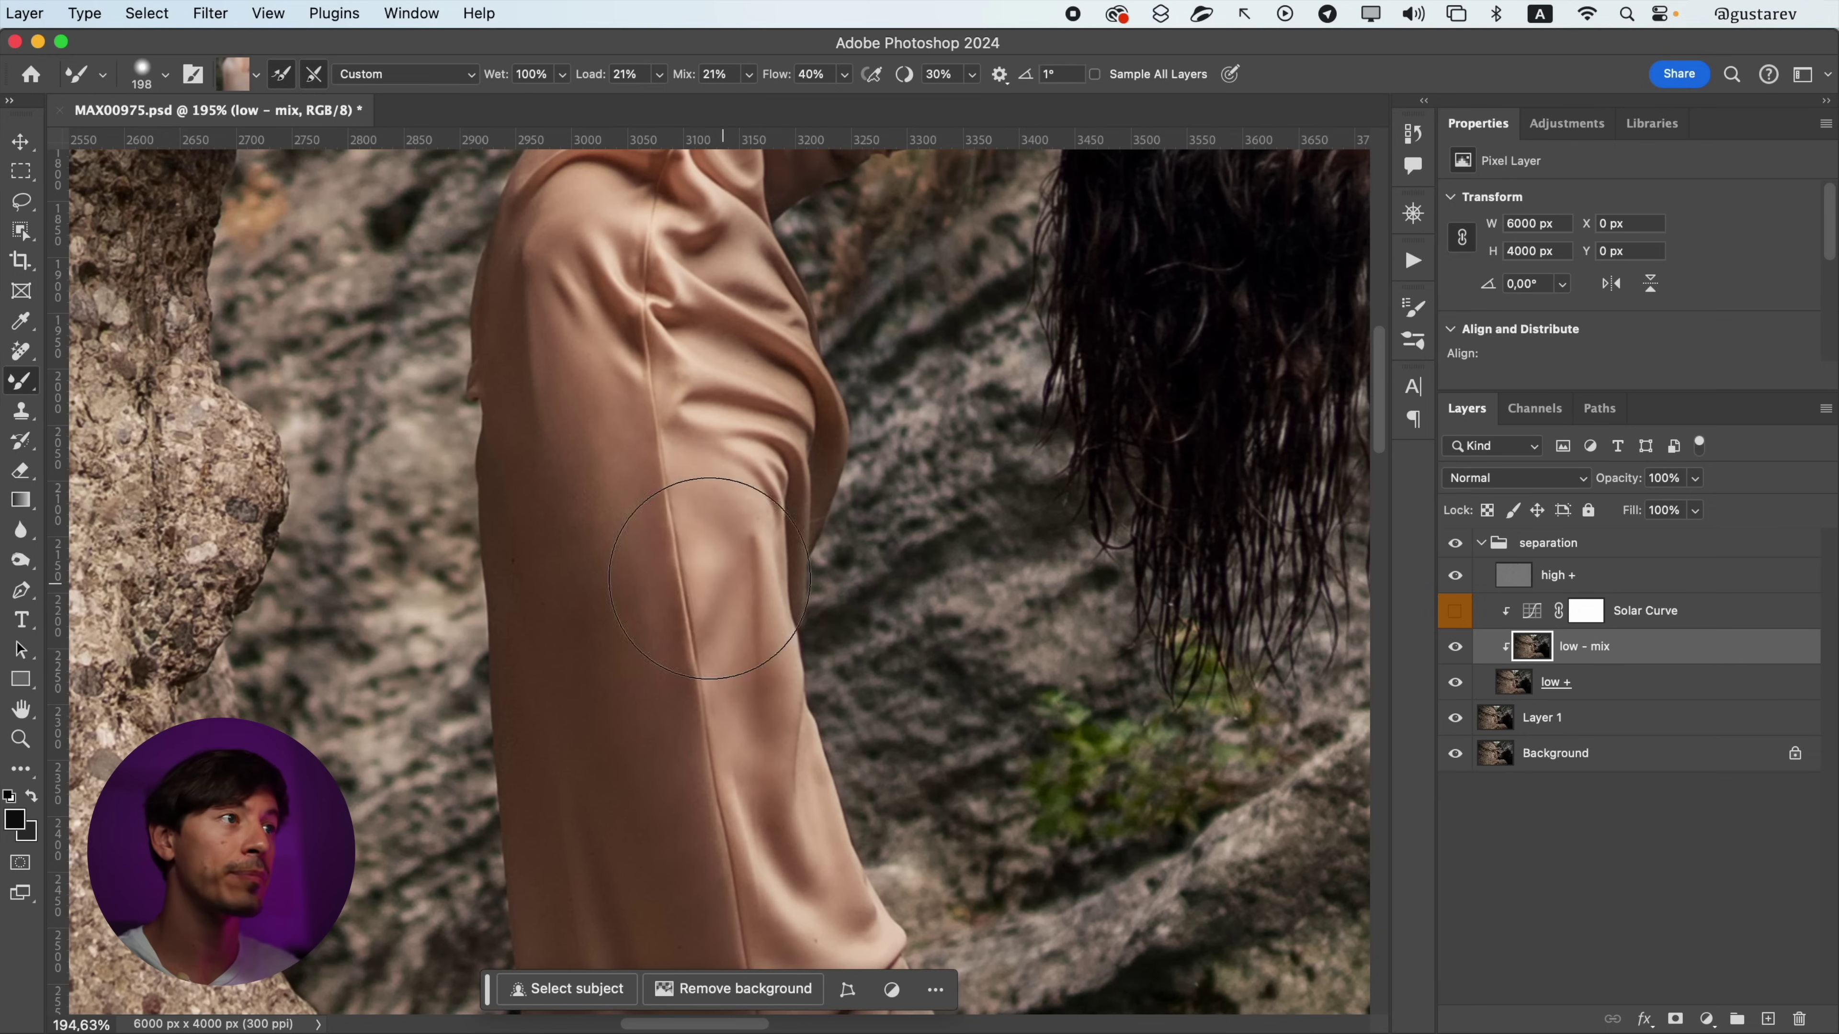
left_click(695, 647, "alt")
left_click_drag(696, 657, 706, 665)
left_click(673, 543, "alt")
mouse_move(676, 562)
left_mouse_down()
mouse_move(724, 785)
mouse_move(688, 505)
left_mouse_up()
left_click(683, 635, "alt")
key("space")
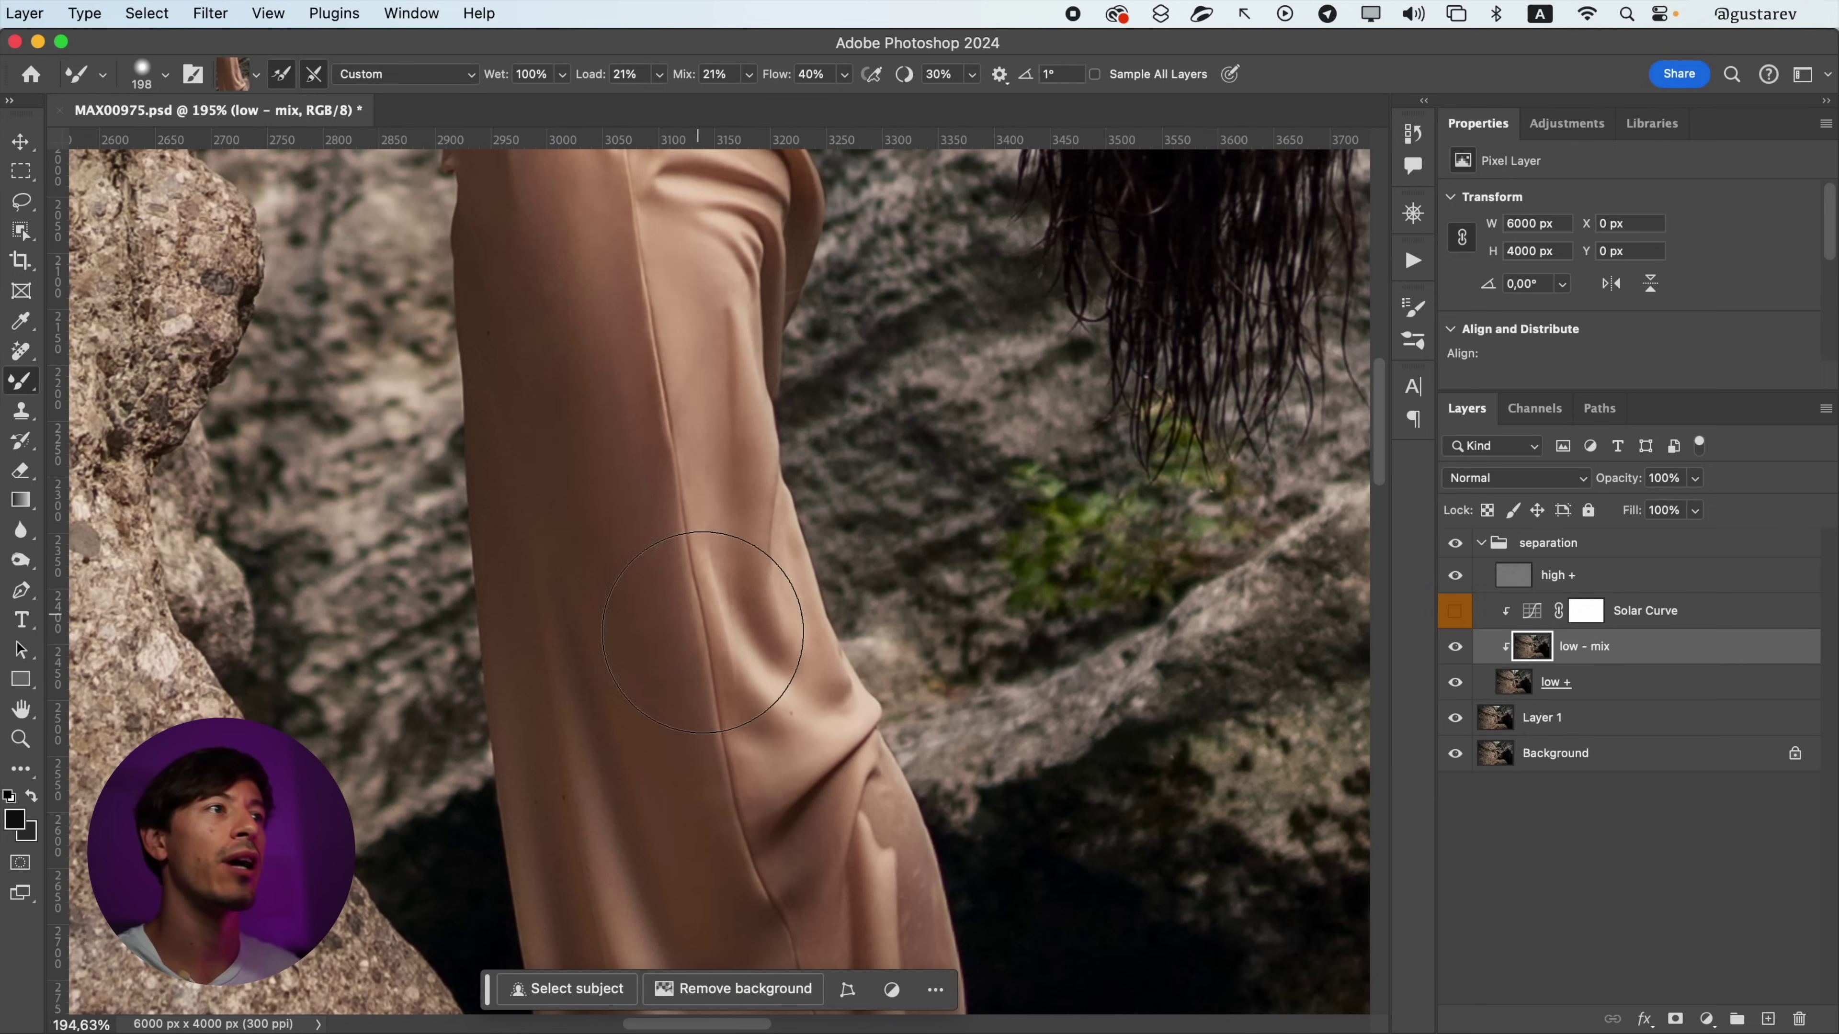
- Smooth the light and dark bands on the lower skirt down to the hem with the Mixer Brush at size 127
mouse_move(731, 808)
left_mouse_down()
mouse_move(705, 609)
mouse_move(631, 588)
left_mouse_up()
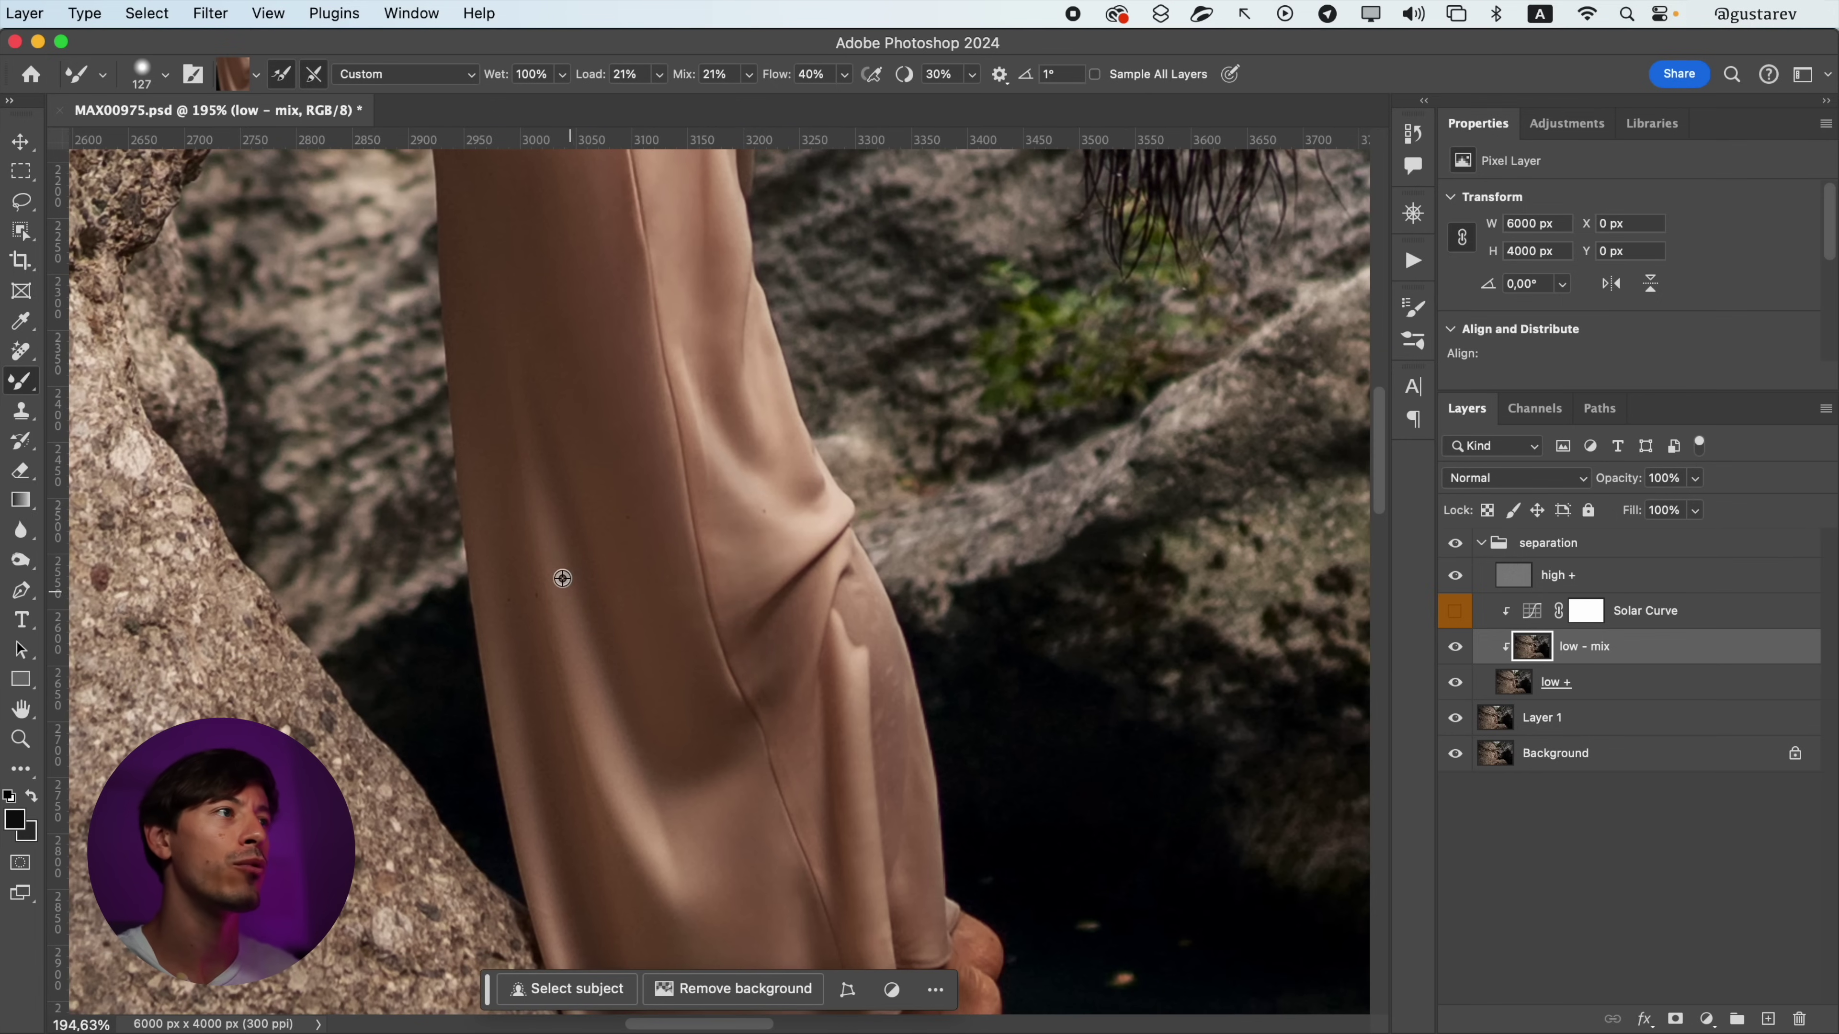
key("space")
left_click_drag(571, 430, 584, 606)
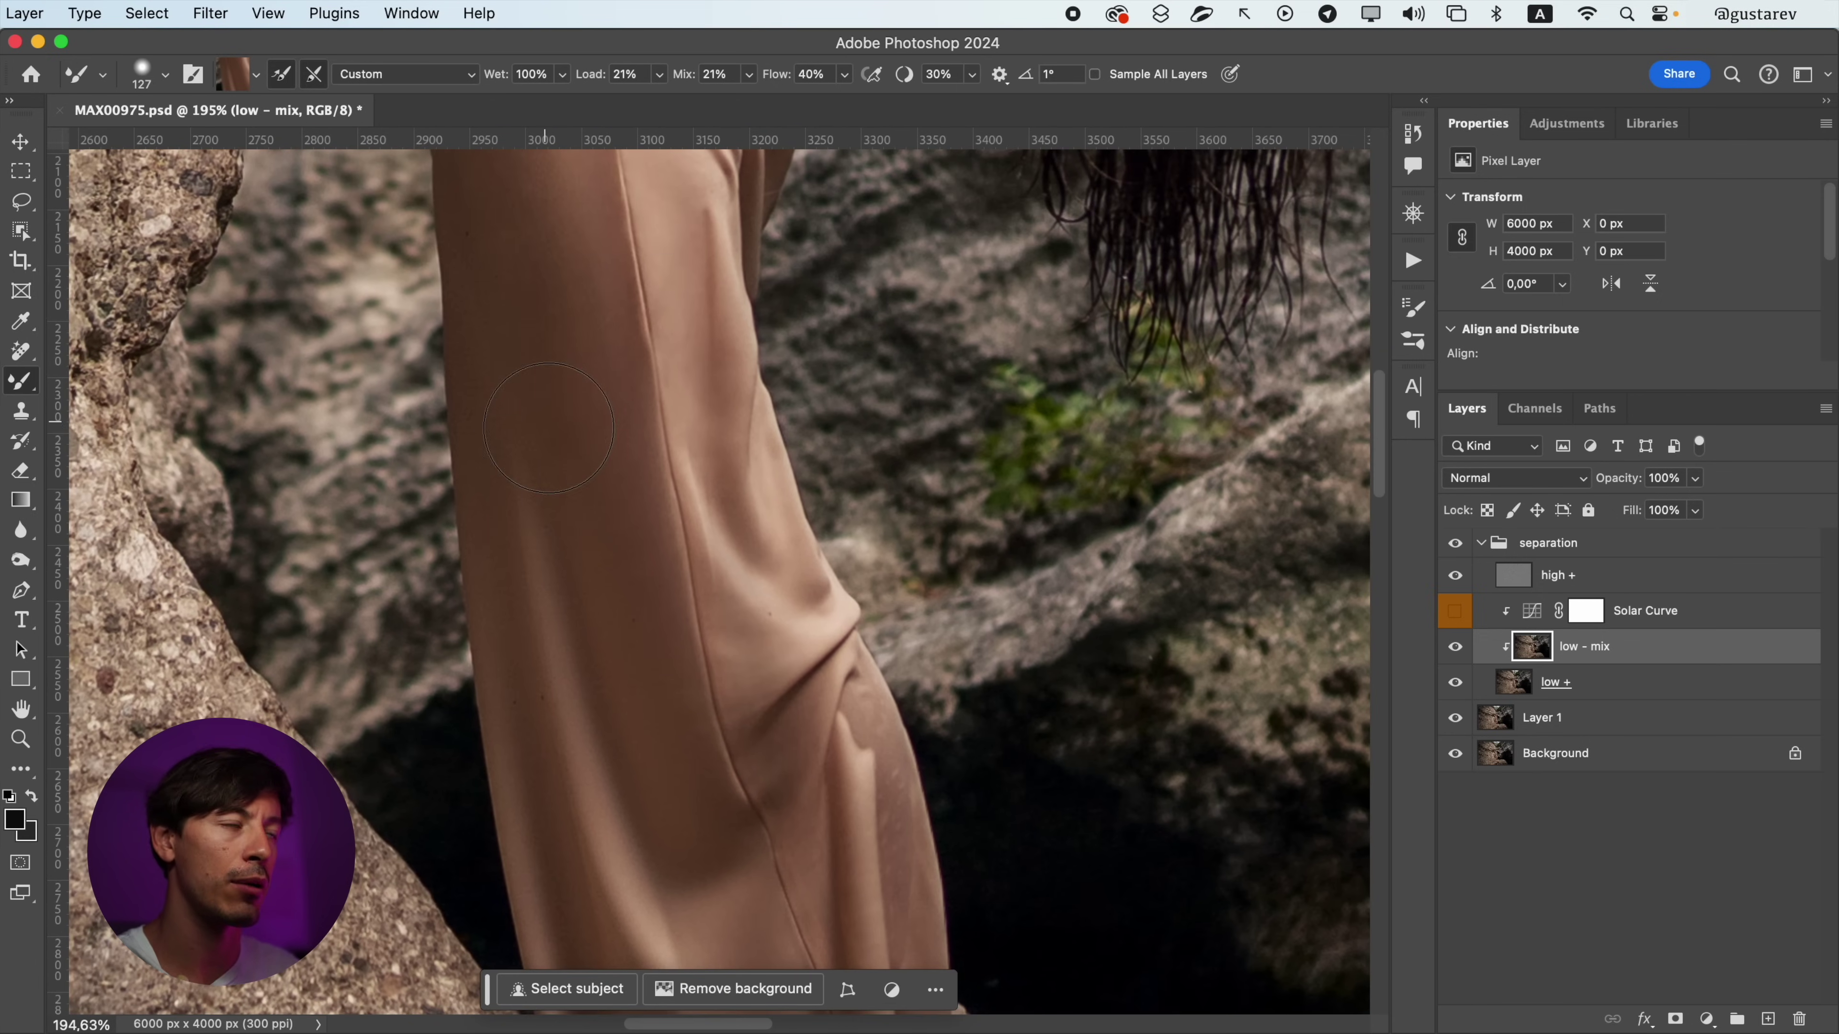
key("space")
left_click_drag(607, 760, 558, 526)
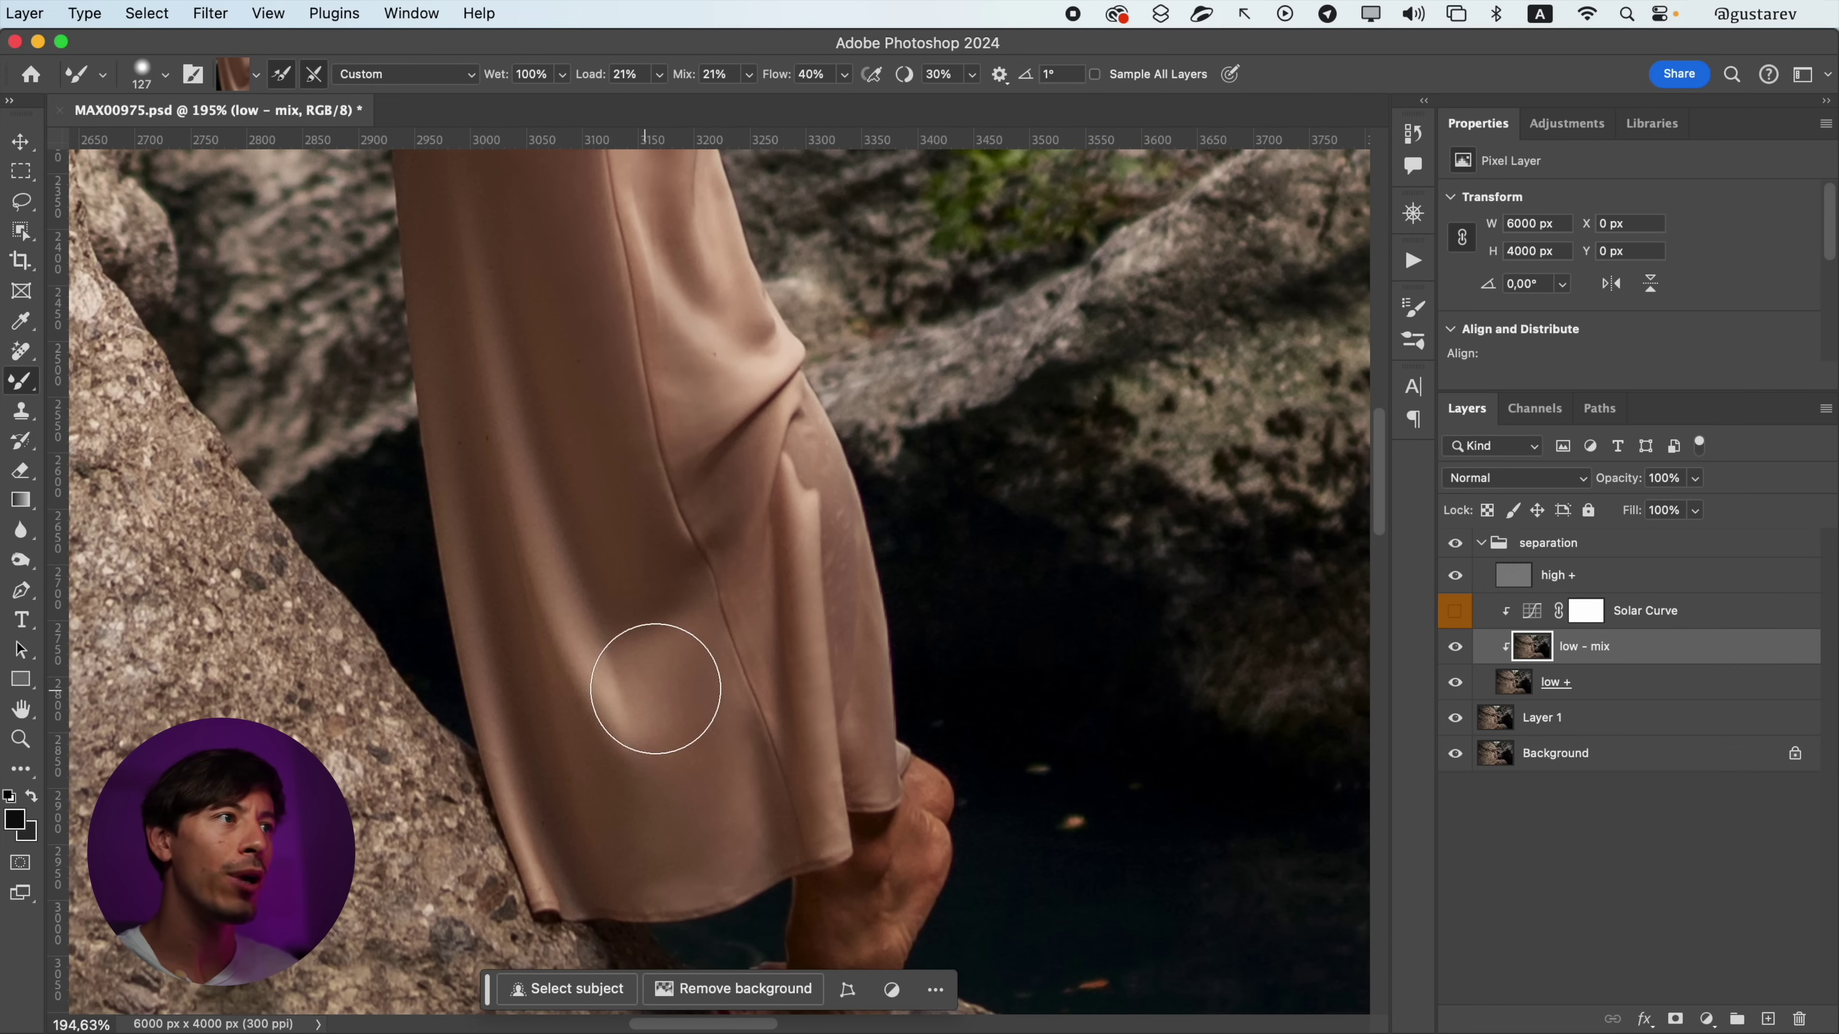
left_click(614, 744, "alt")
mouse_move(619, 755)
left_mouse_down()
mouse_move(640, 776)
mouse_move(713, 726)
left_mouse_up()
left_click(681, 750, "alt")
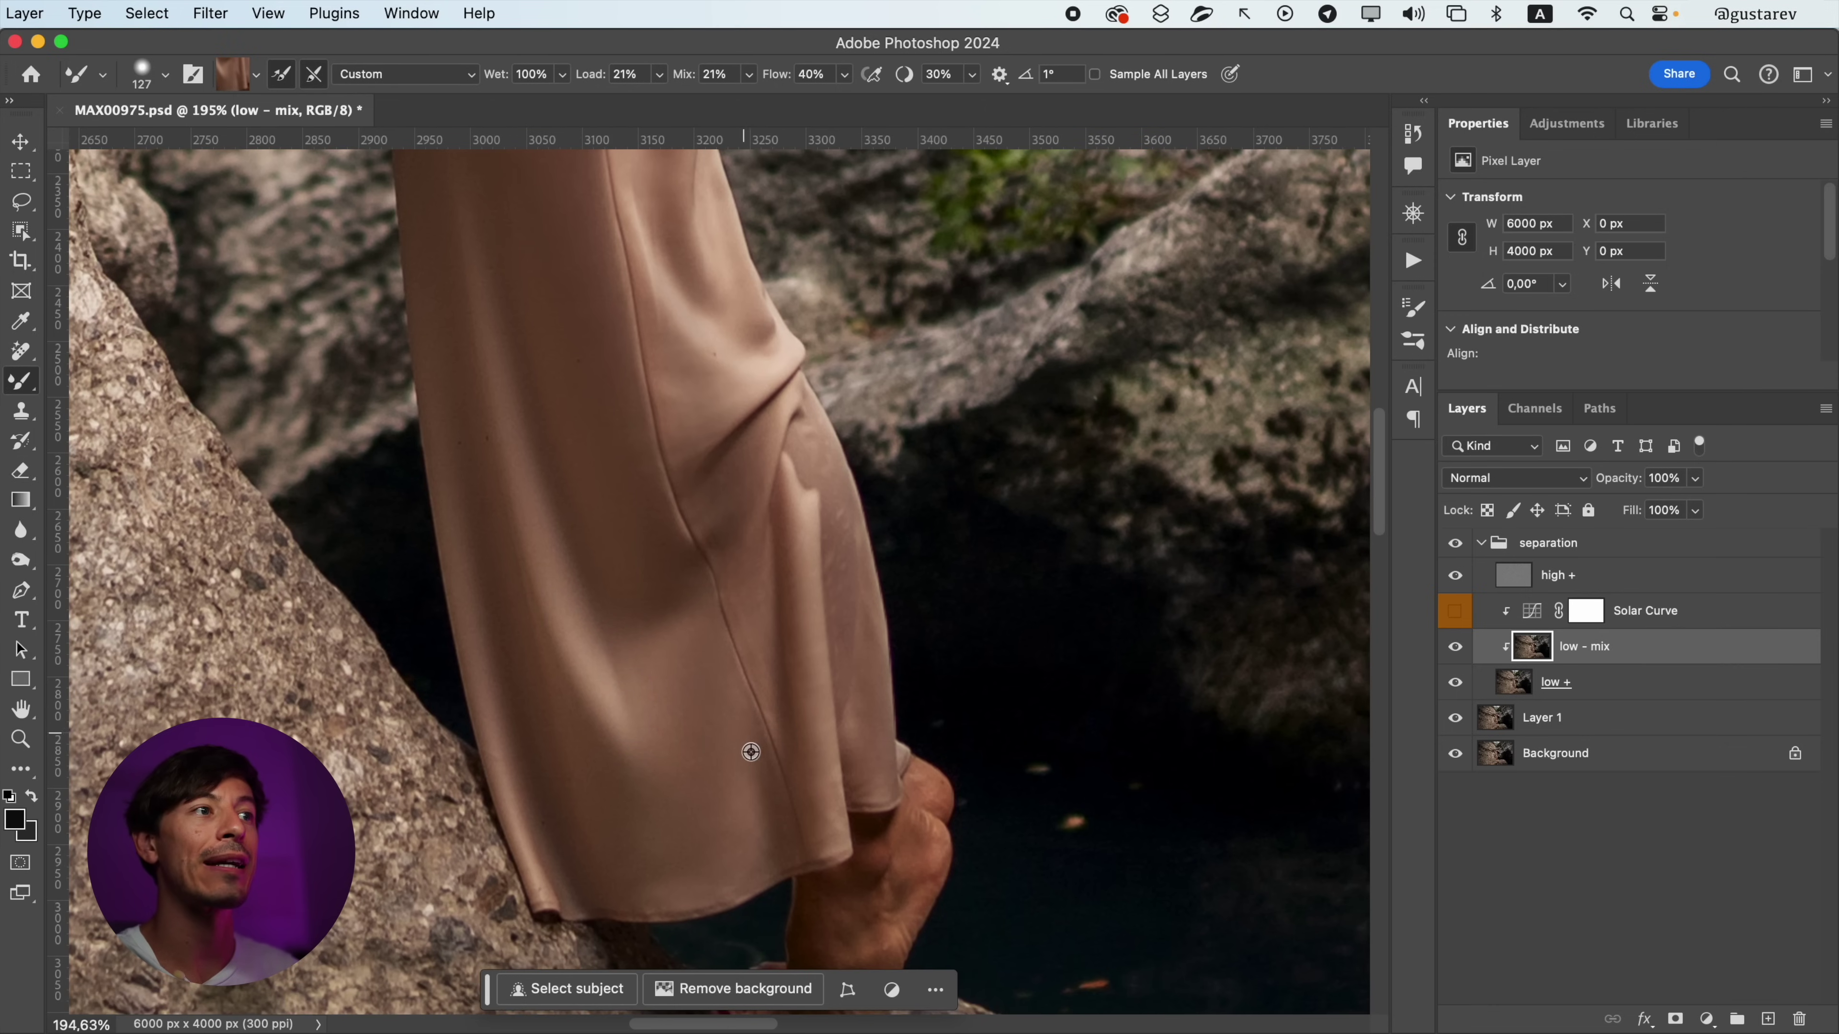
left_click(781, 712, "alt")
- Blend the tones beside the seam and around the knee fold, continuing up the skirt with sampled fabric tones
key("space")
mouse_move(669, 587)
left_mouse_down()
mouse_move(702, 697)
mouse_move(745, 735)
mouse_move(743, 941)
left_mouse_up()
left_click(763, 555, "alt")
key("space")
left_click(710, 730, "alt")
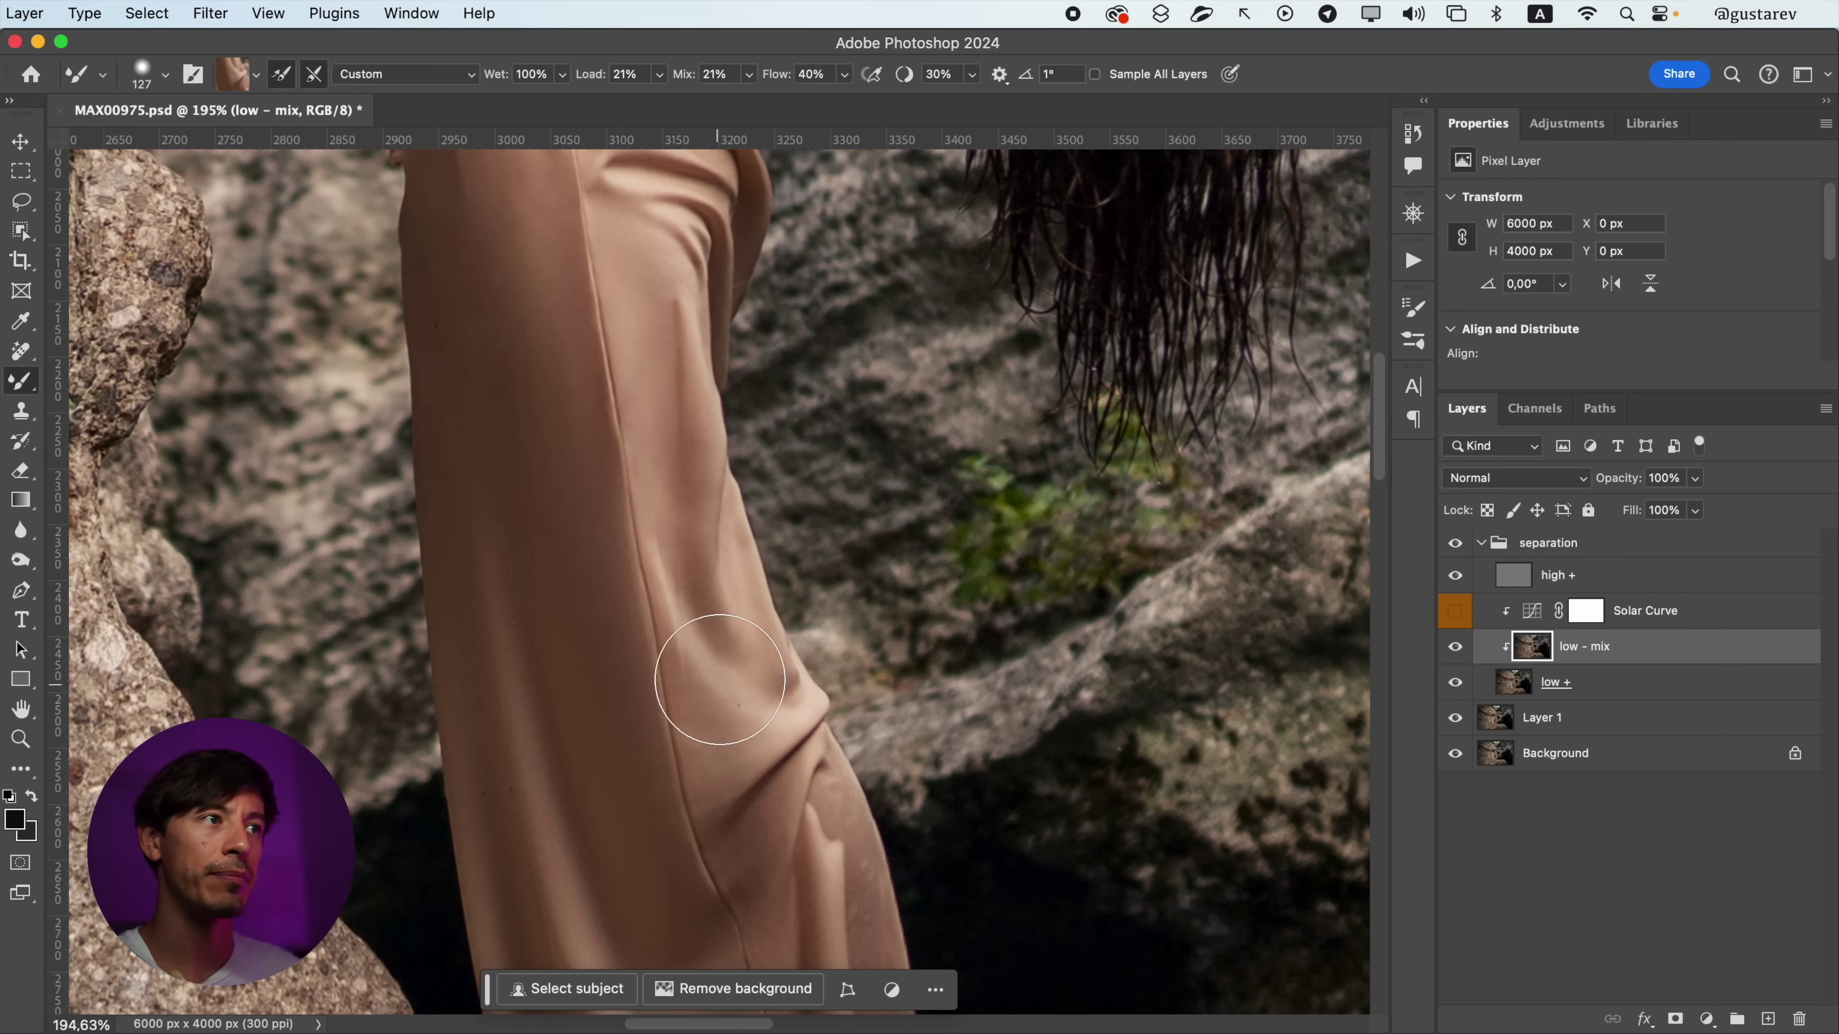
key("space")
left_click_drag(710, 649, 709, 833)
left_click_drag(685, 584, 684, 847)
left_click_drag(680, 651, 724, 652)
left_click(726, 605, "alt")
left_click_drag(695, 405, 713, 619)
left_click(640, 589, "alt")
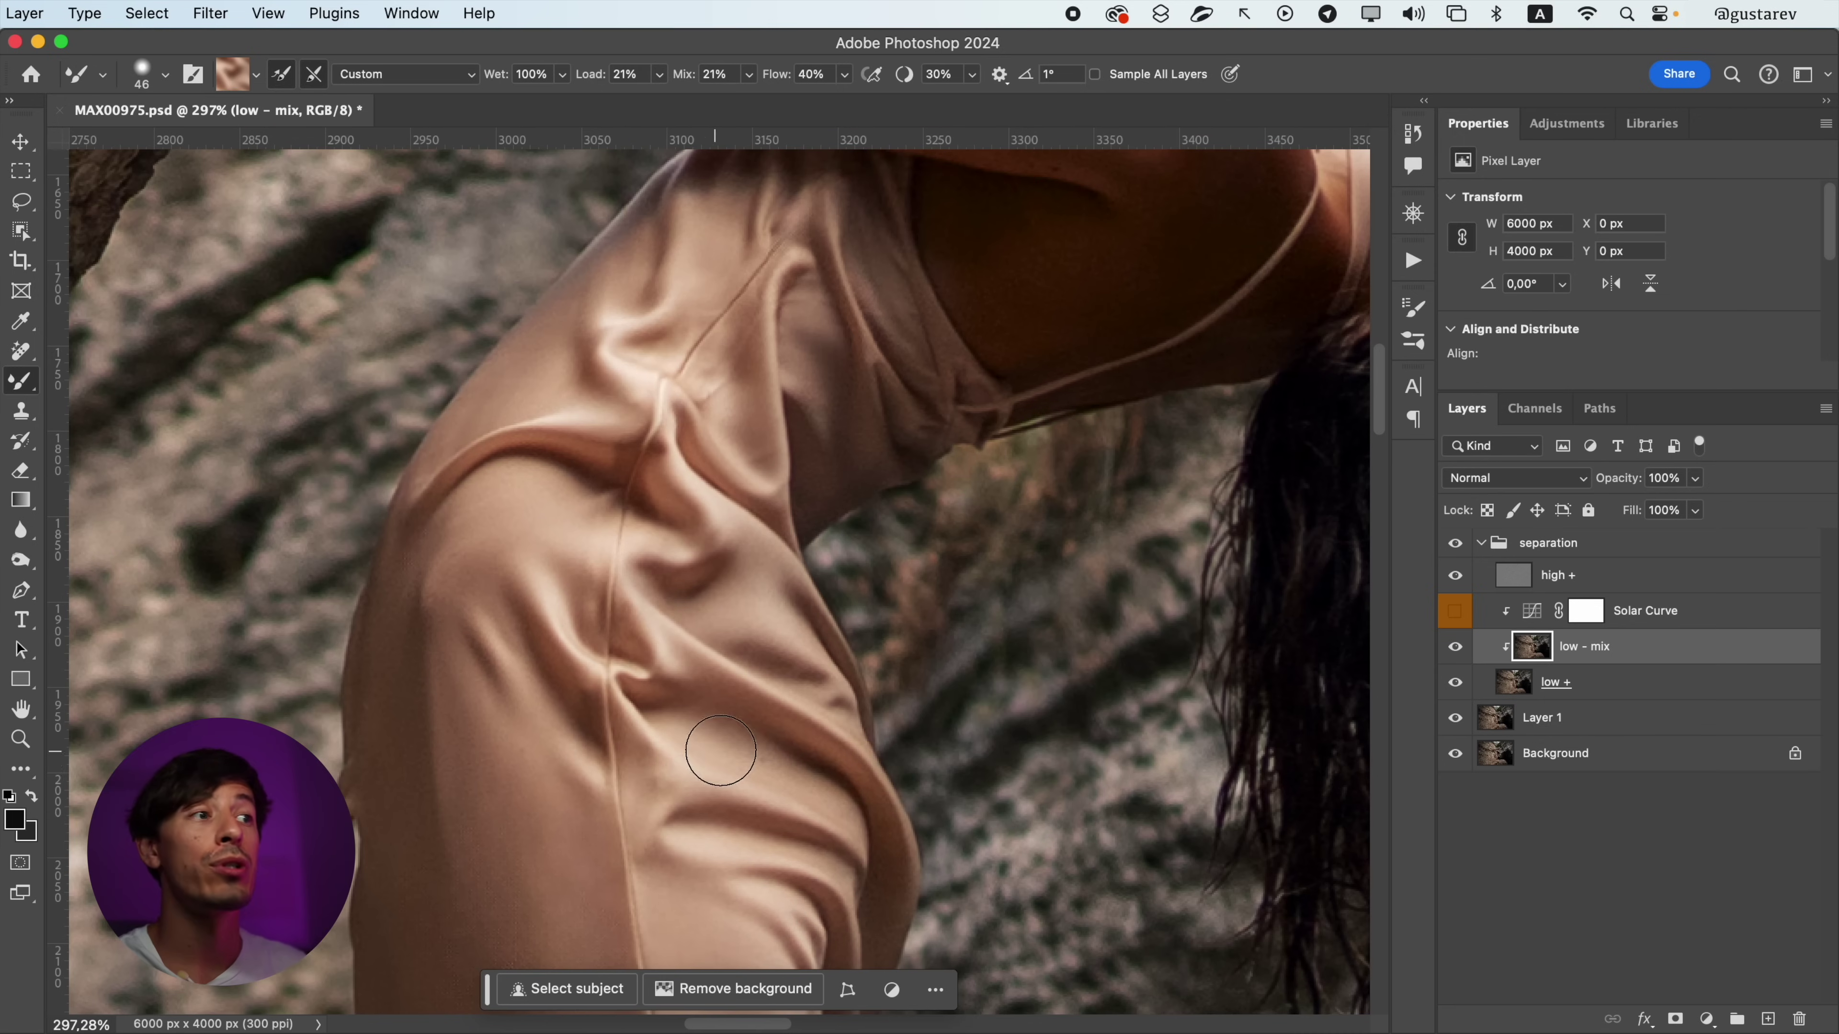
- Soften the small folds around the hip seam on the low - mix layer with the Mixer Brush at size 46
left_click(643, 774, "alt")
left_click(587, 719, "alt")
mouse_move(569, 692)
left_mouse_down()
mouse_move(585, 687)
mouse_move(583, 715)
mouse_move(568, 692)
left_mouse_up()
left_click(569, 696, "alt")
left_click(576, 706, "alt")
left_click(551, 681, "alt")
- Smooth the tones of the waist and bodice folds with the Mixer Brush, enlarging it to size 67
mouse_move(644, 487)
left_mouse_down()
mouse_move(677, 656)
mouse_move(645, 640)
mouse_move(658, 583)
mouse_move(707, 530)
mouse_move(746, 498)
mouse_move(767, 568)
mouse_move(783, 546)
left_mouse_up()
left_click(636, 644, "alt")
left_click(649, 632, "alt")
left_click(708, 524, "alt")
left_click(735, 519, "alt")
left_click(739, 522, "alt")
left_click(764, 534, "alt")
left_click(773, 575, "alt")
left_click(800, 576, "alt")
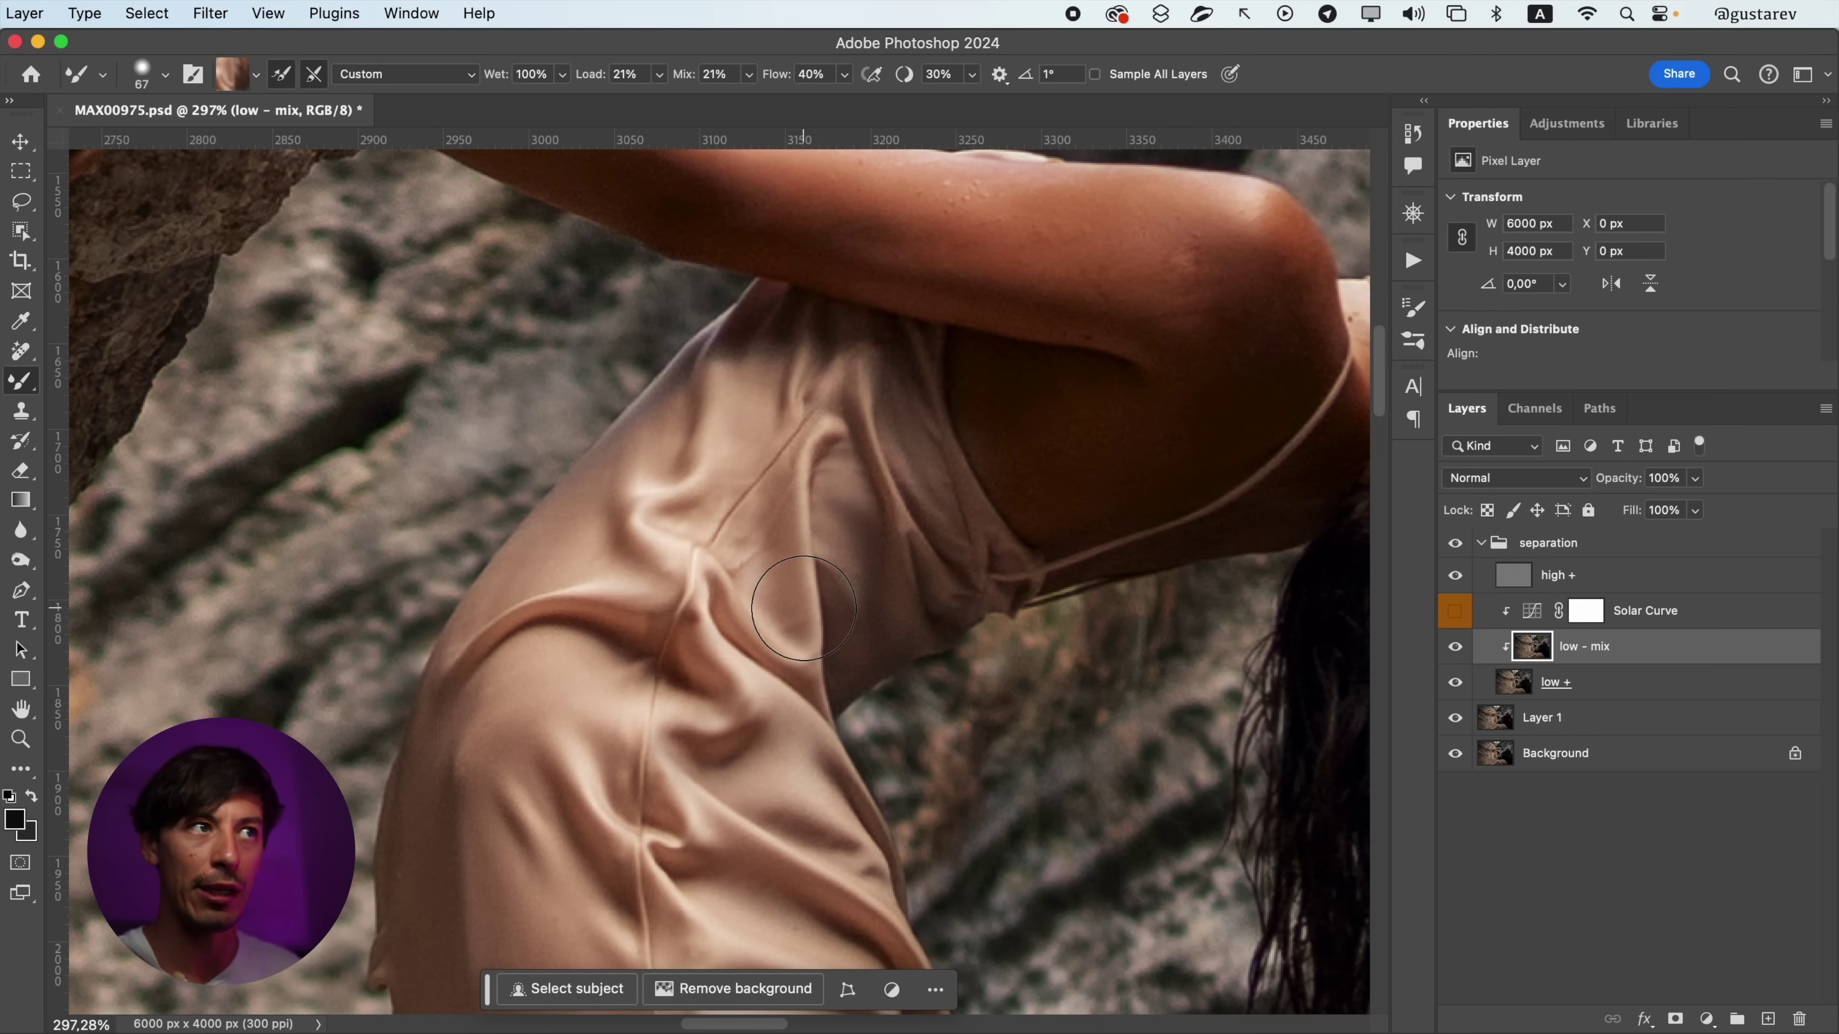
left_click(876, 511, "alt")
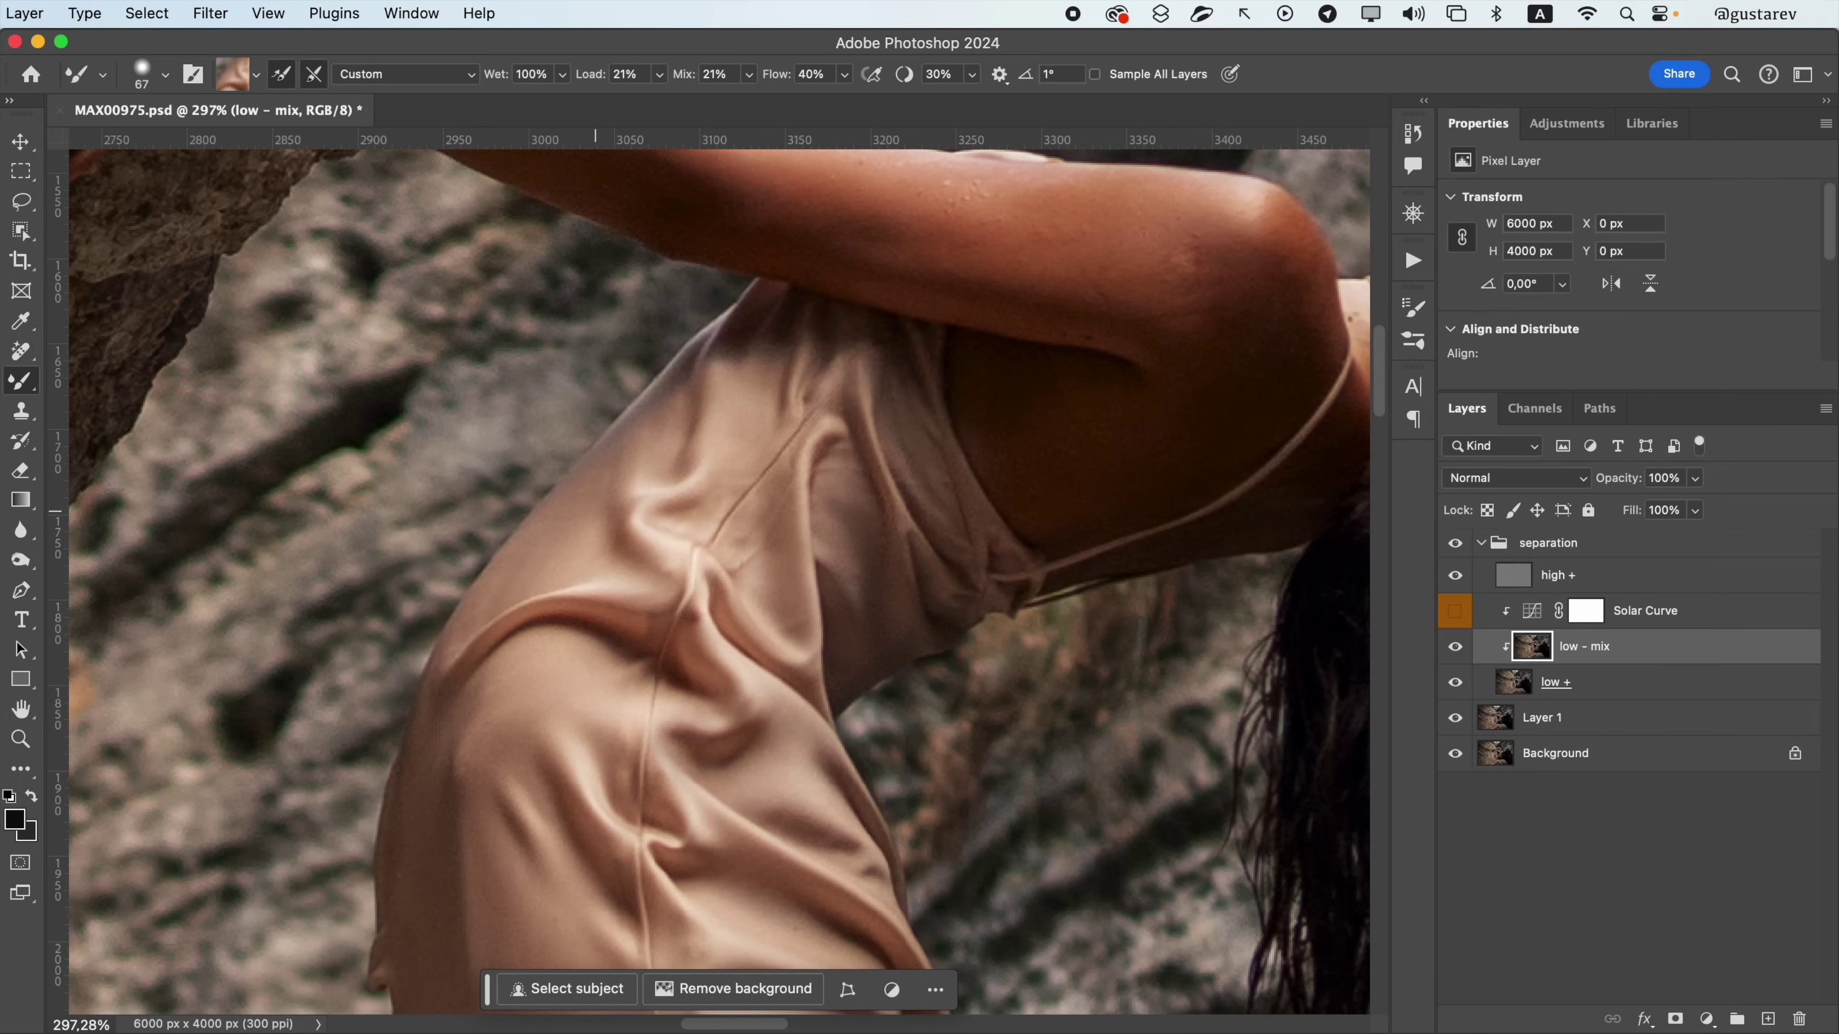
scroll(410, 607, "down", 5)
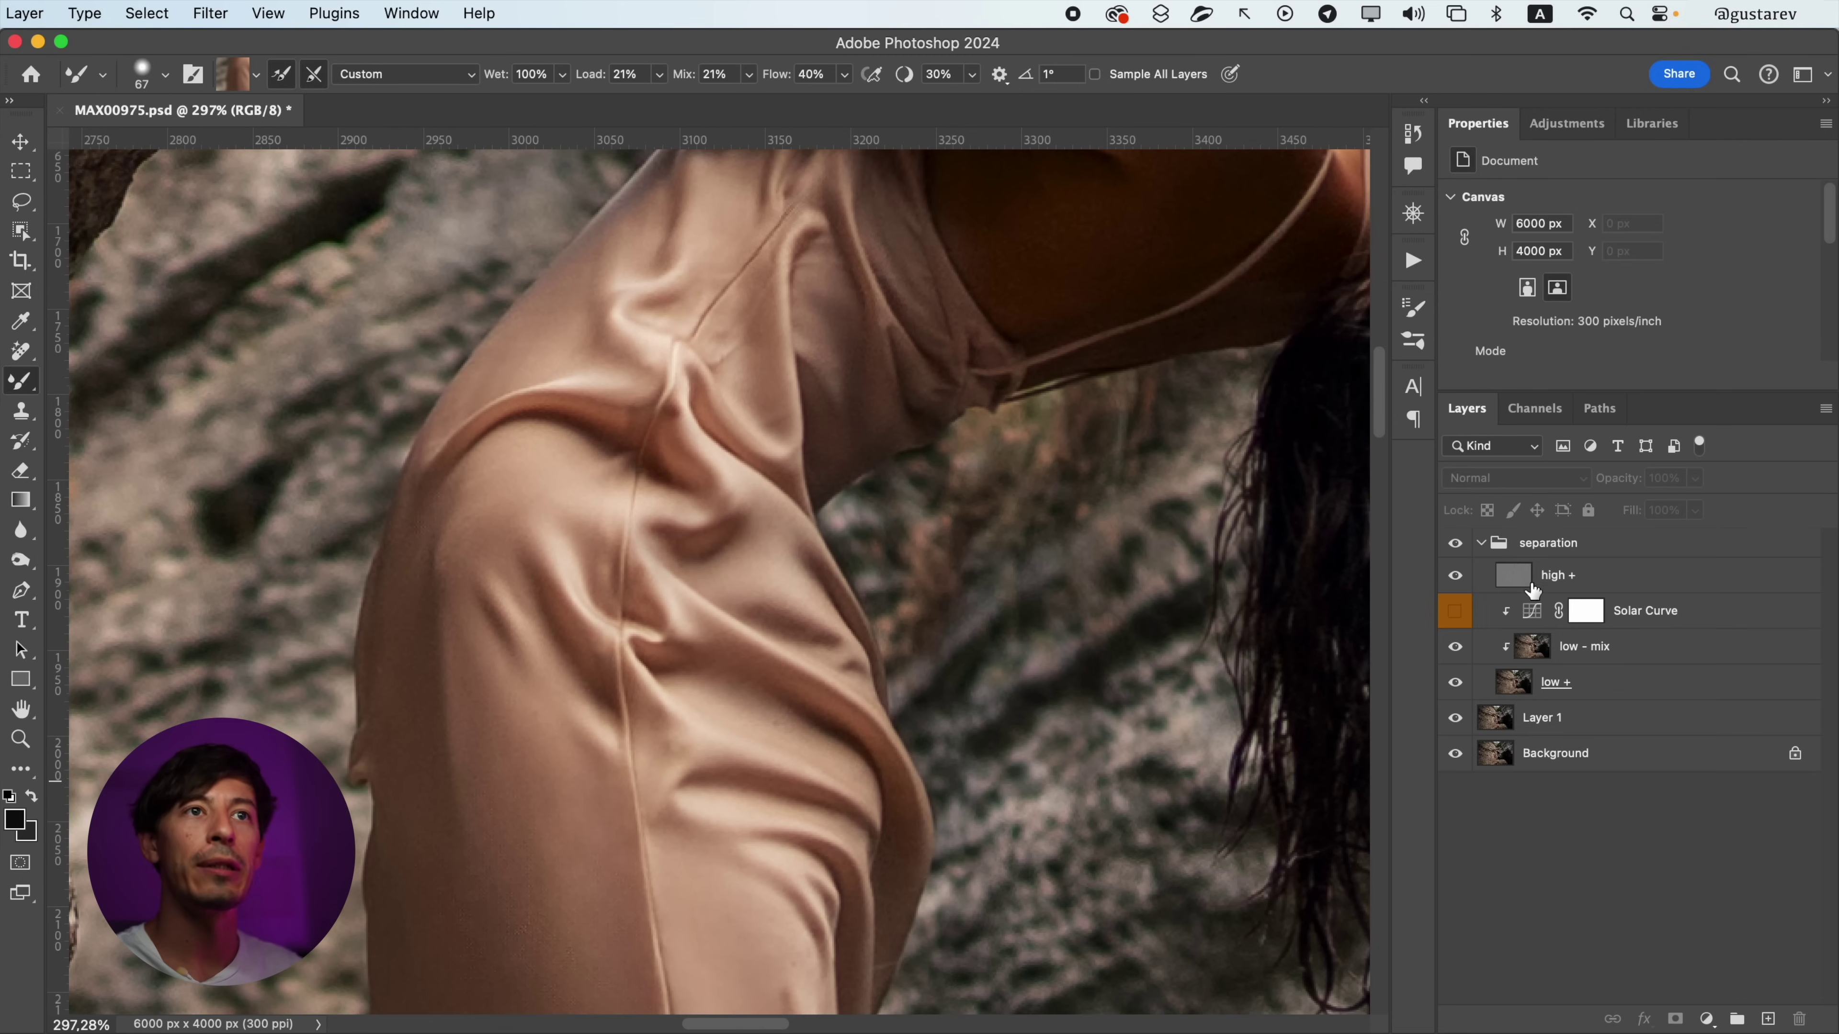
- Merge the separation group into one layer and retouch the creases around the hip seam with the Remove tool at size 2
left_click(1549, 543)
key("super+e")
key("j")
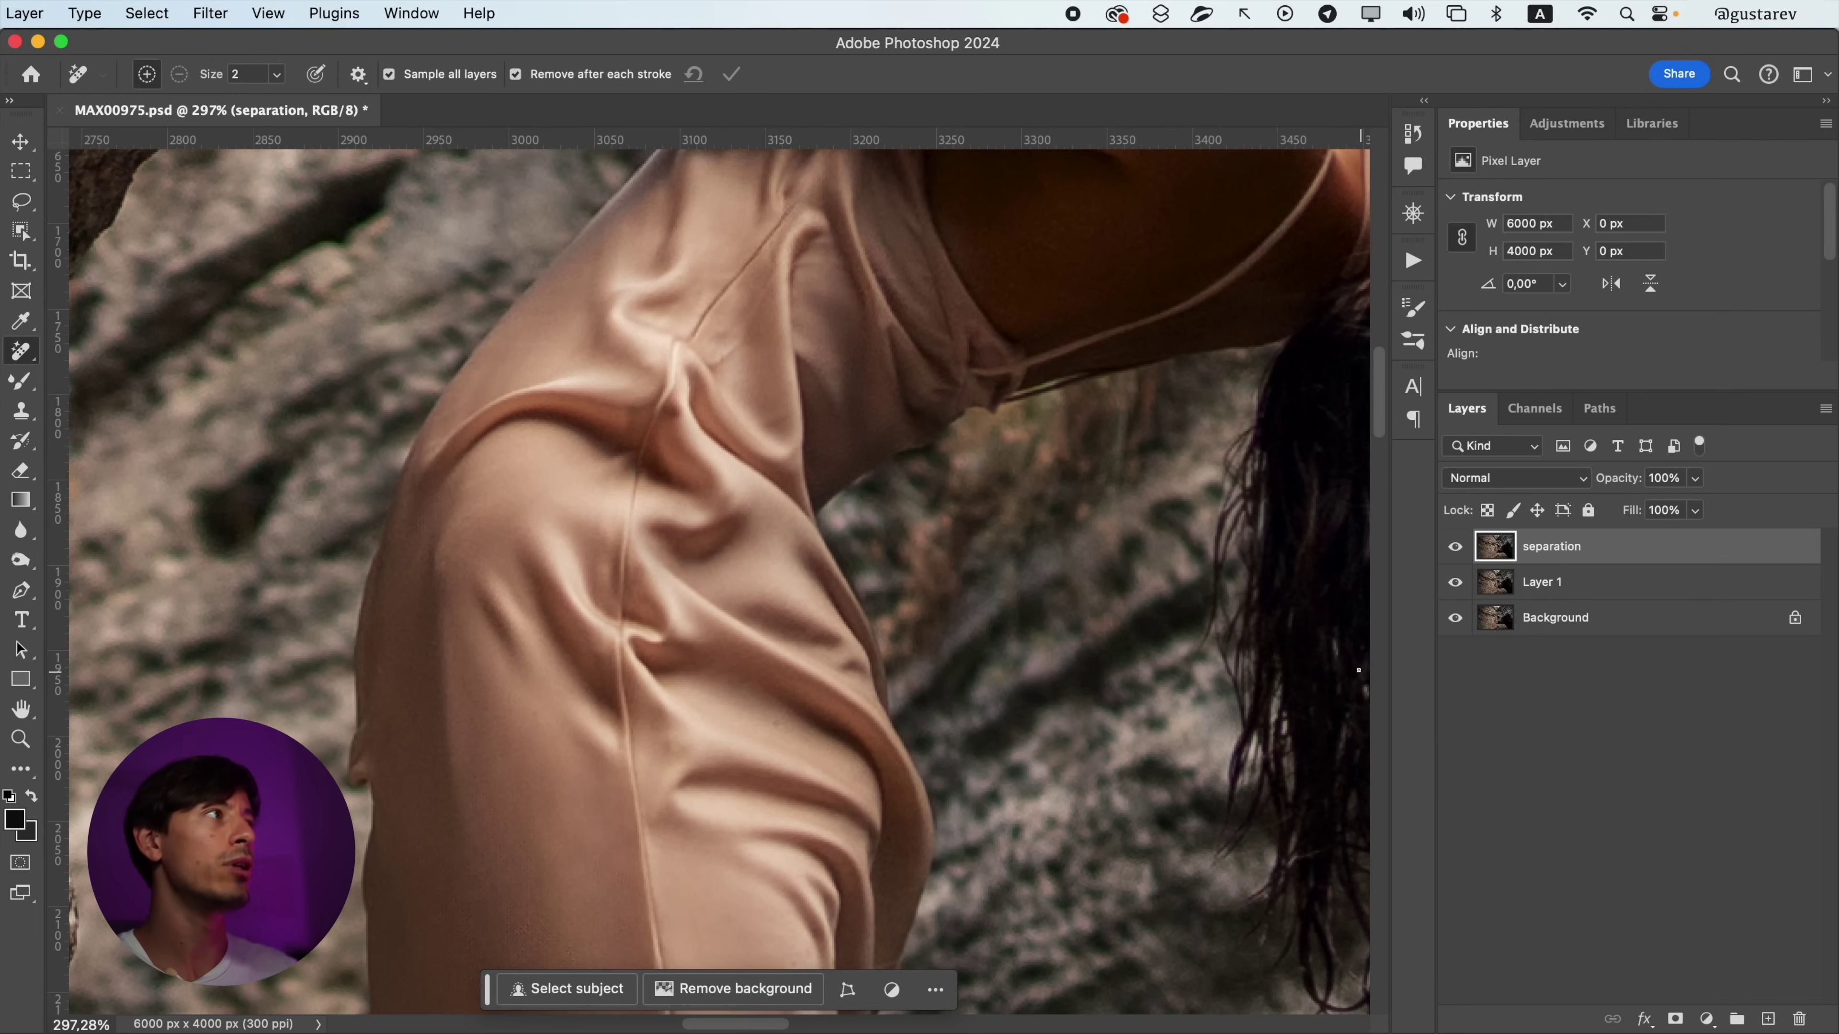
left_click_drag(715, 598, 662, 818)
left_click_drag(662, 641, 753, 637)
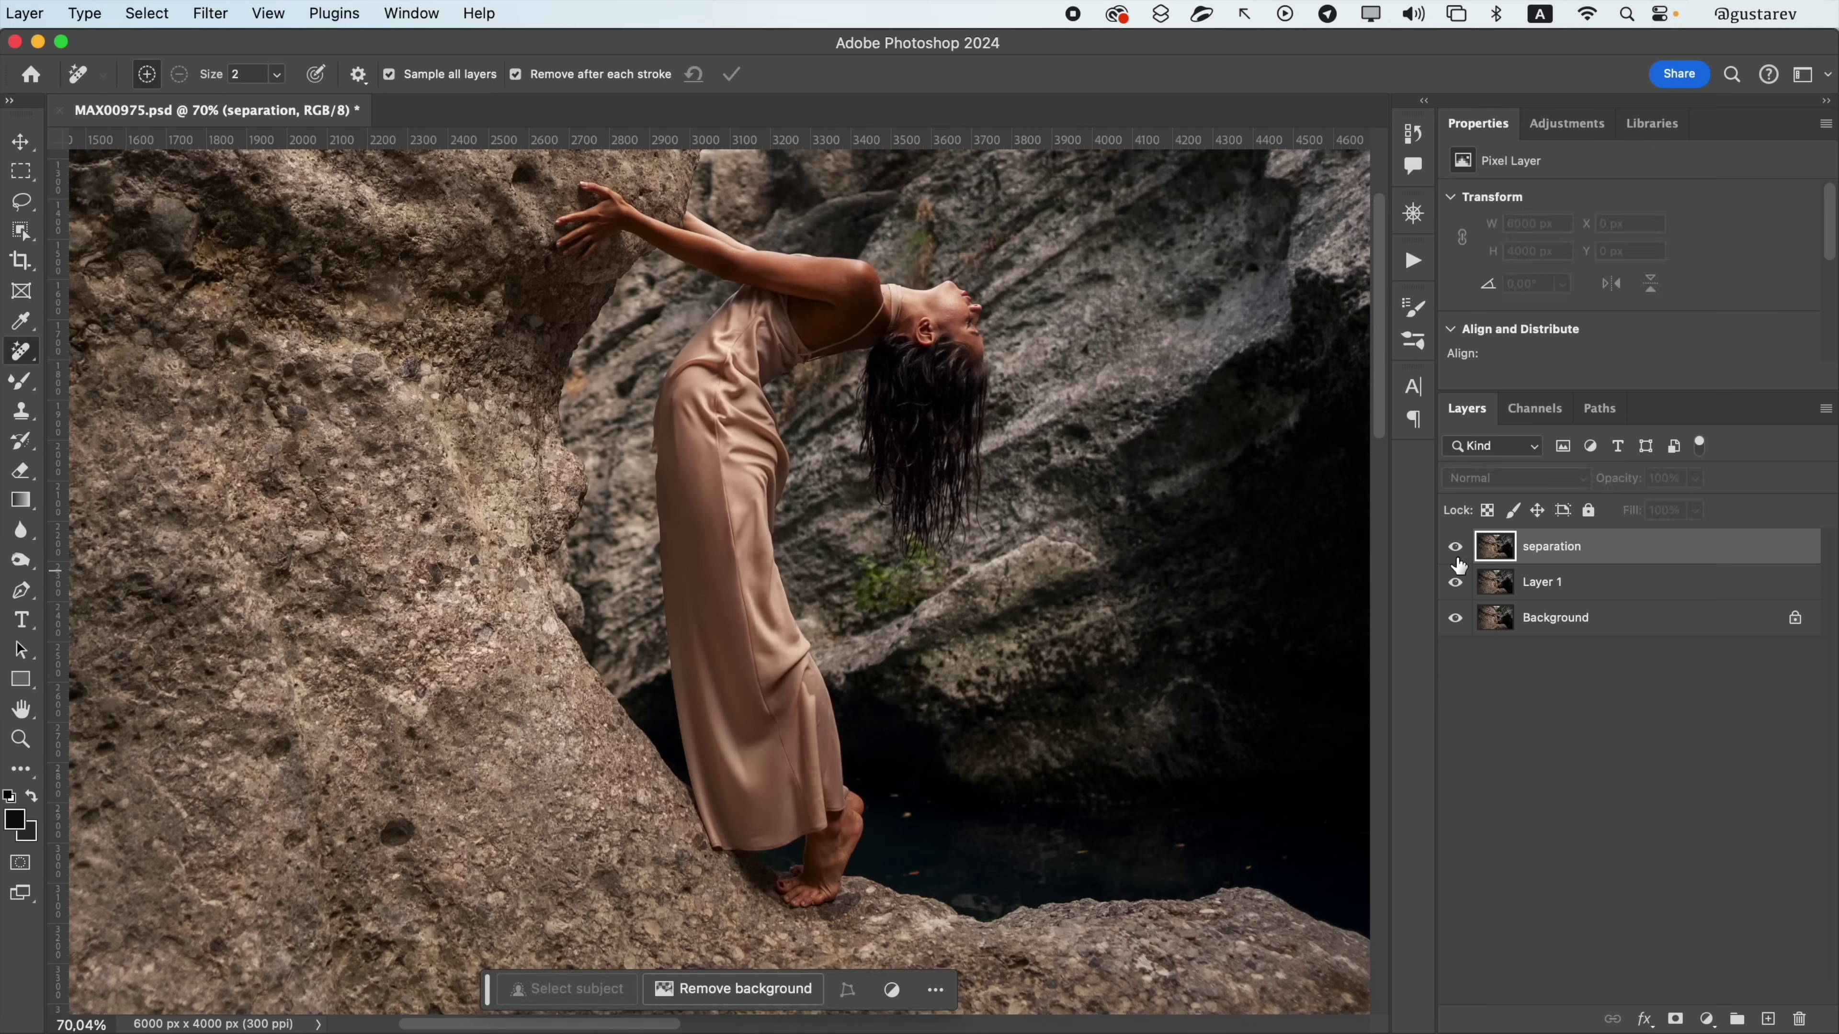
- Compare the smoothed dress with its earlier version by toggling the visibility of the separation layer
left_click(1458, 553)
left_click(1458, 552)
left_click(1458, 552)
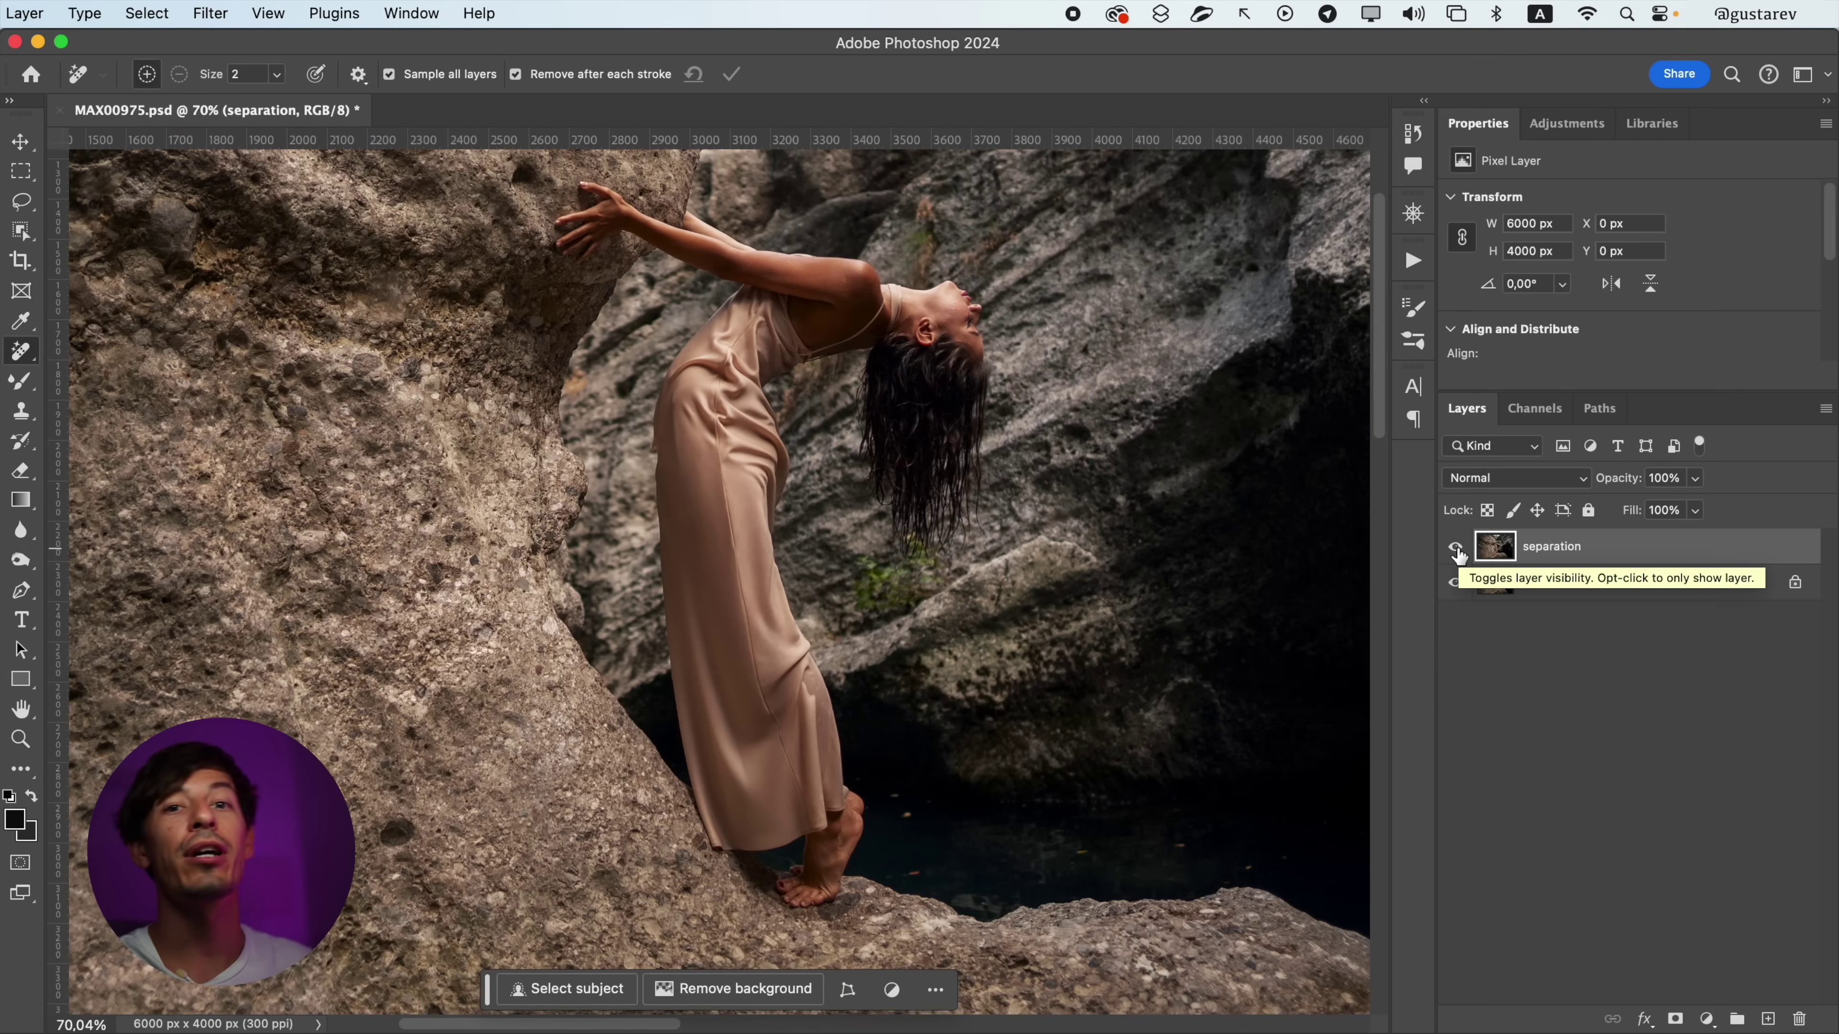
scroll(835, 571, "up", 2)
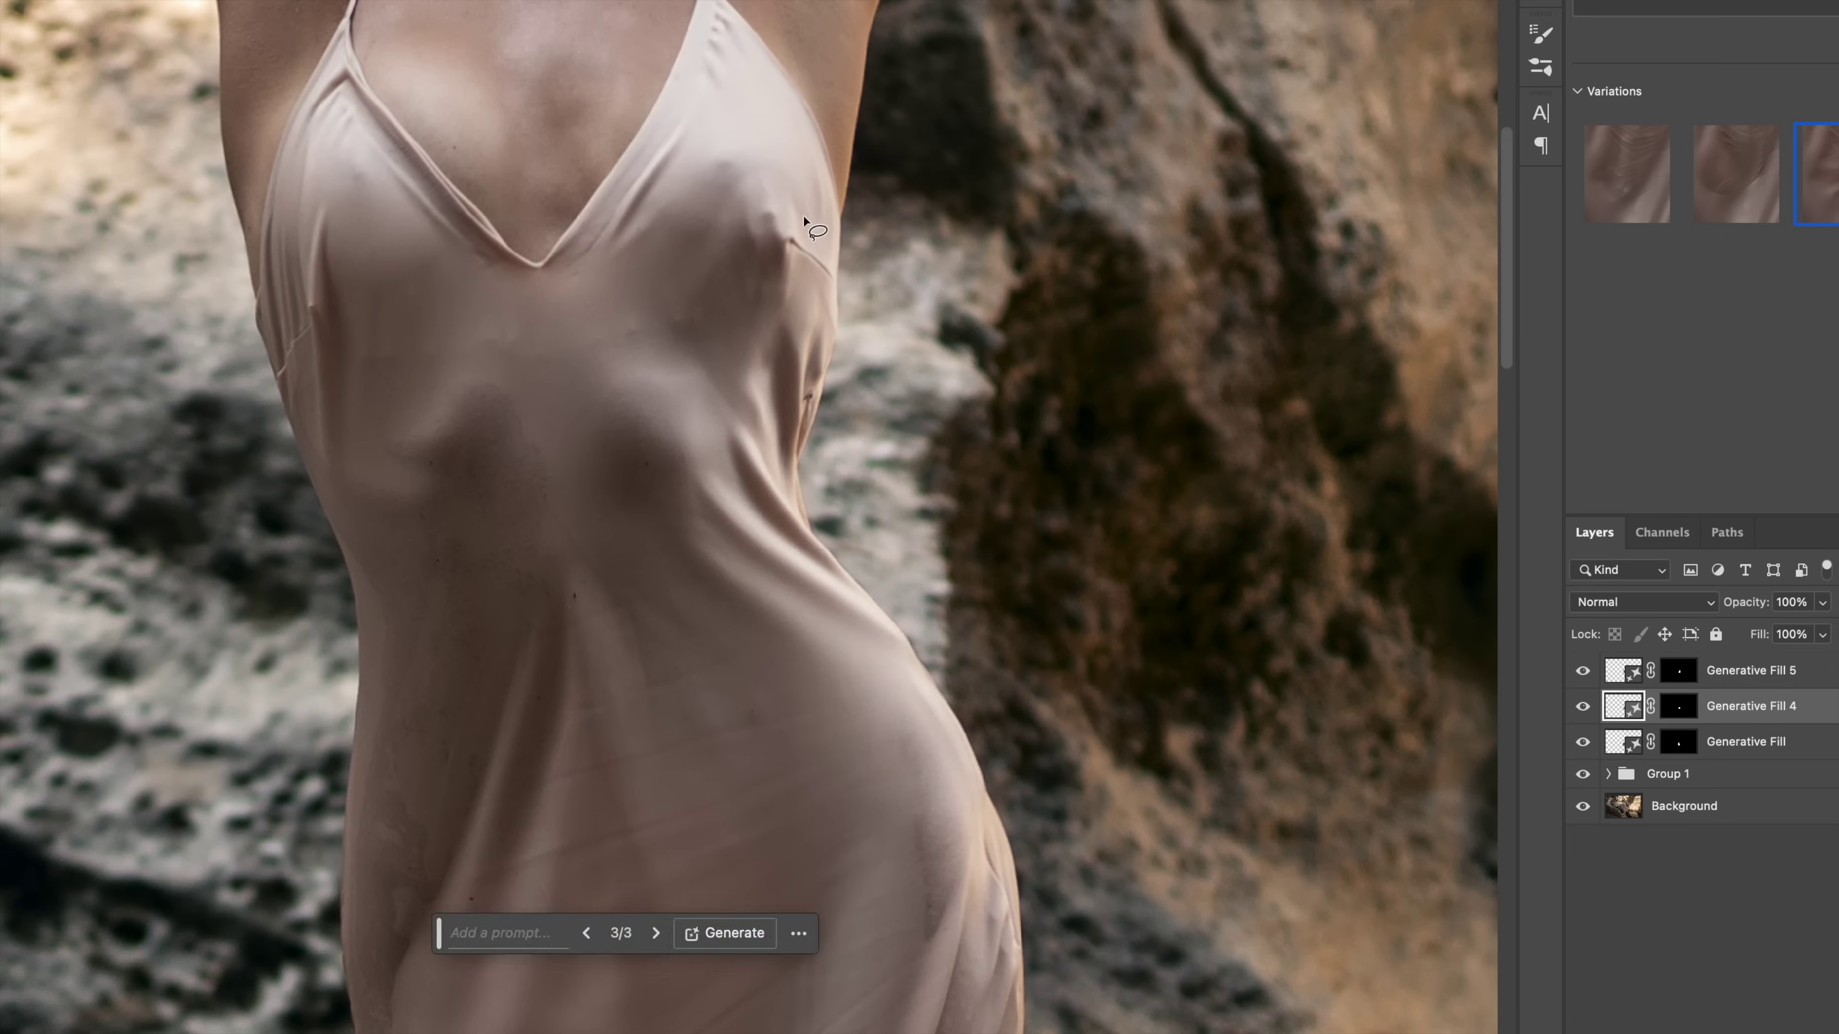
- Replace the pucker and shaded area on the bust near the side seam with Generative Fills without a prompt, browsing the variations
mouse_move(796, 183)
left_mouse_down()
mouse_move(723, 210)
mouse_move(746, 332)
left_mouse_up()
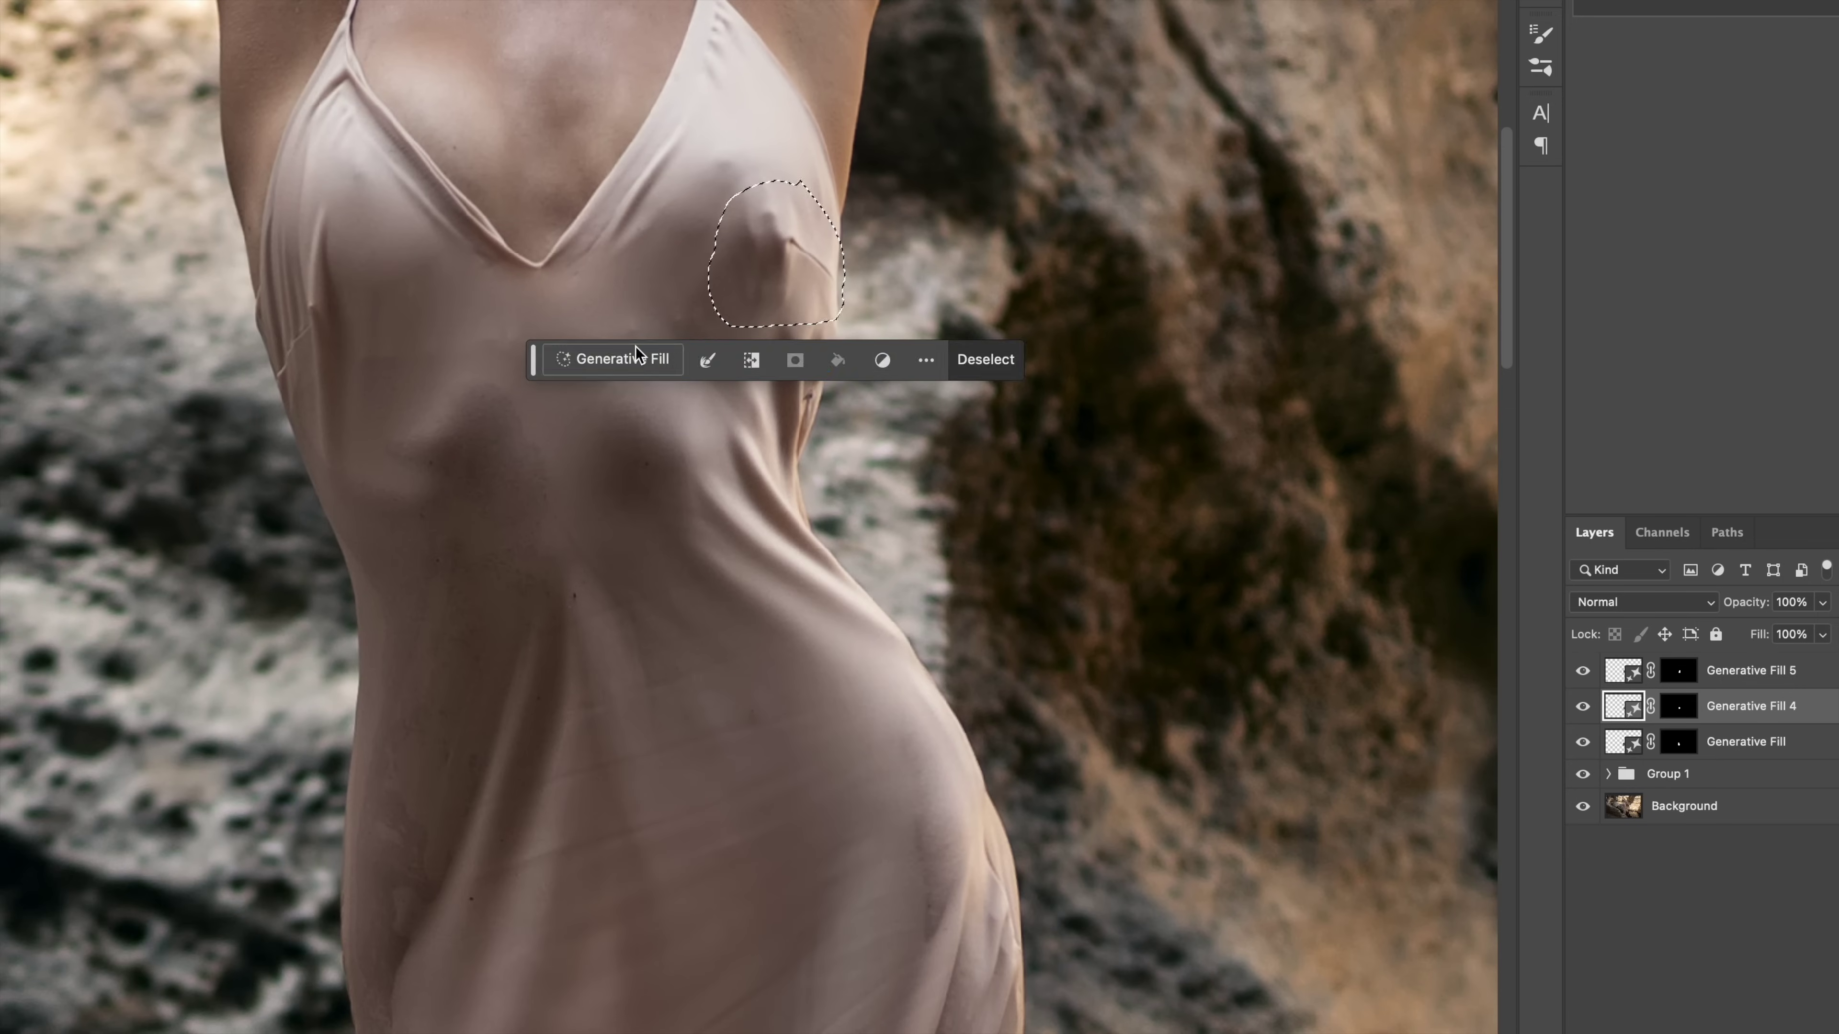
left_click(615, 361)
left_click(874, 362)
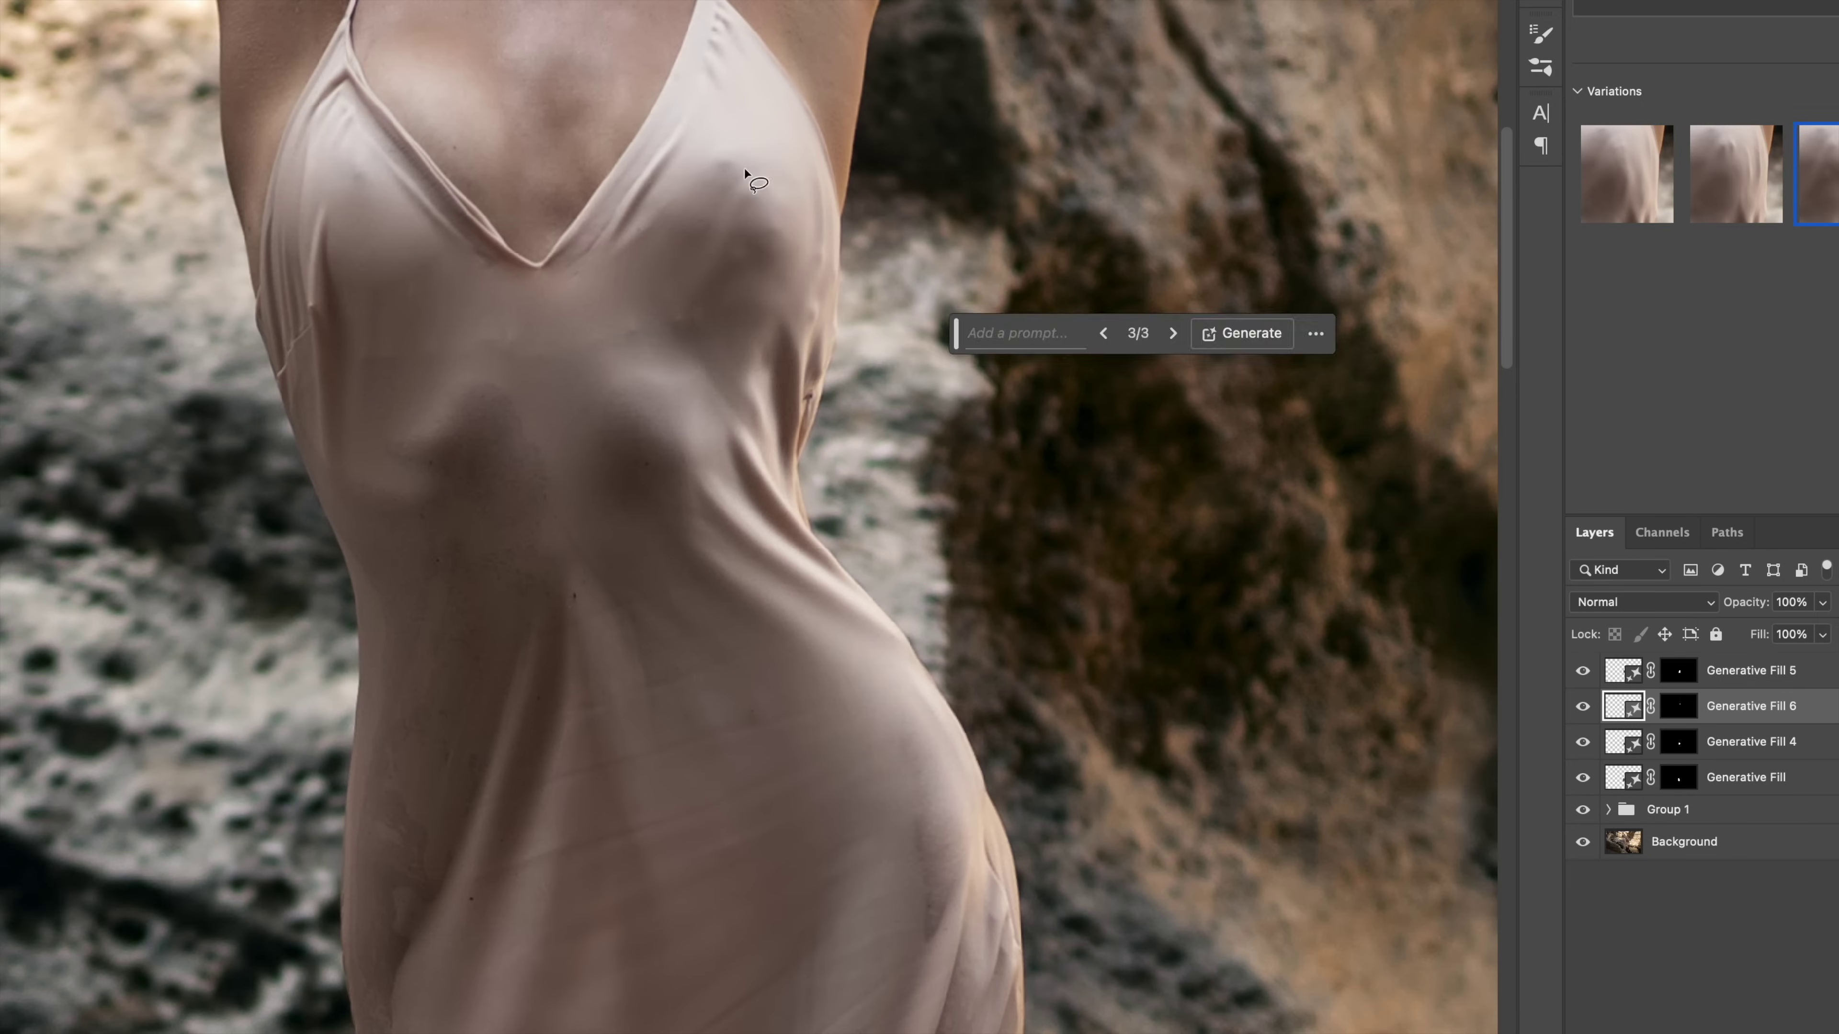
mouse_move(739, 171)
left_mouse_down()
mouse_move(774, 303)
mouse_move(742, 173)
left_mouse_up()
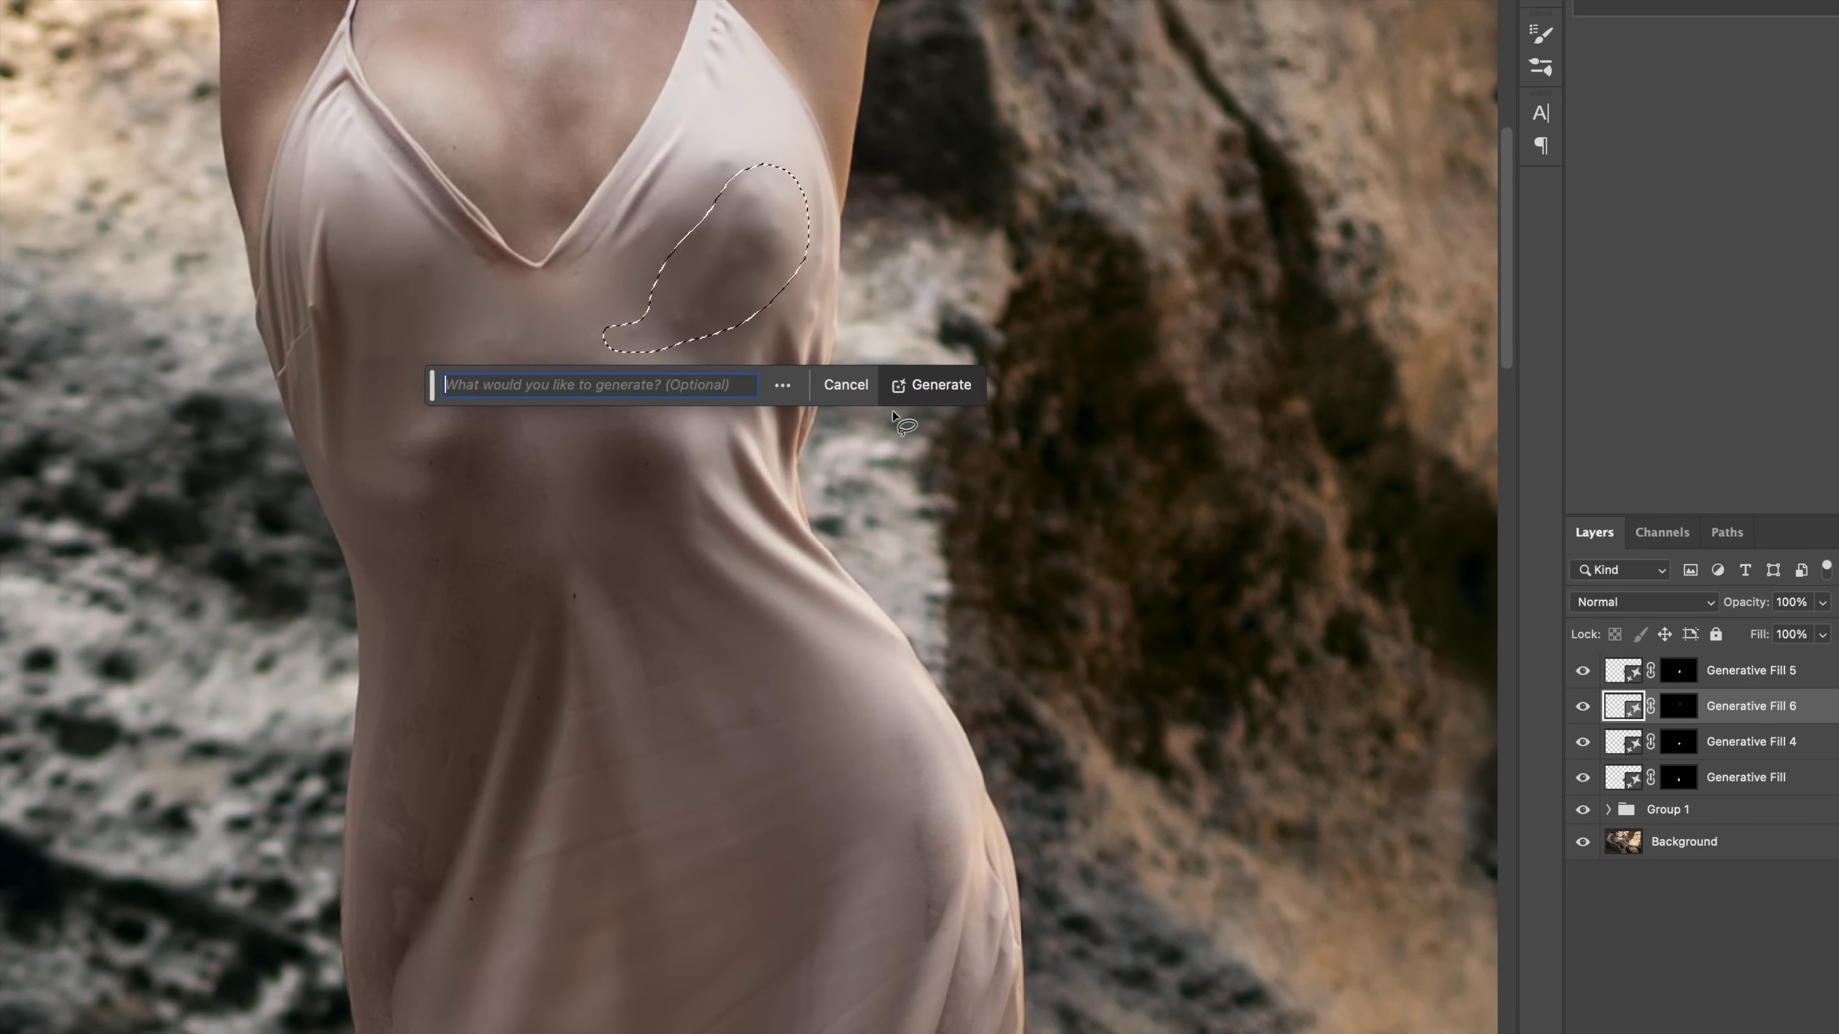
left_click(936, 382)
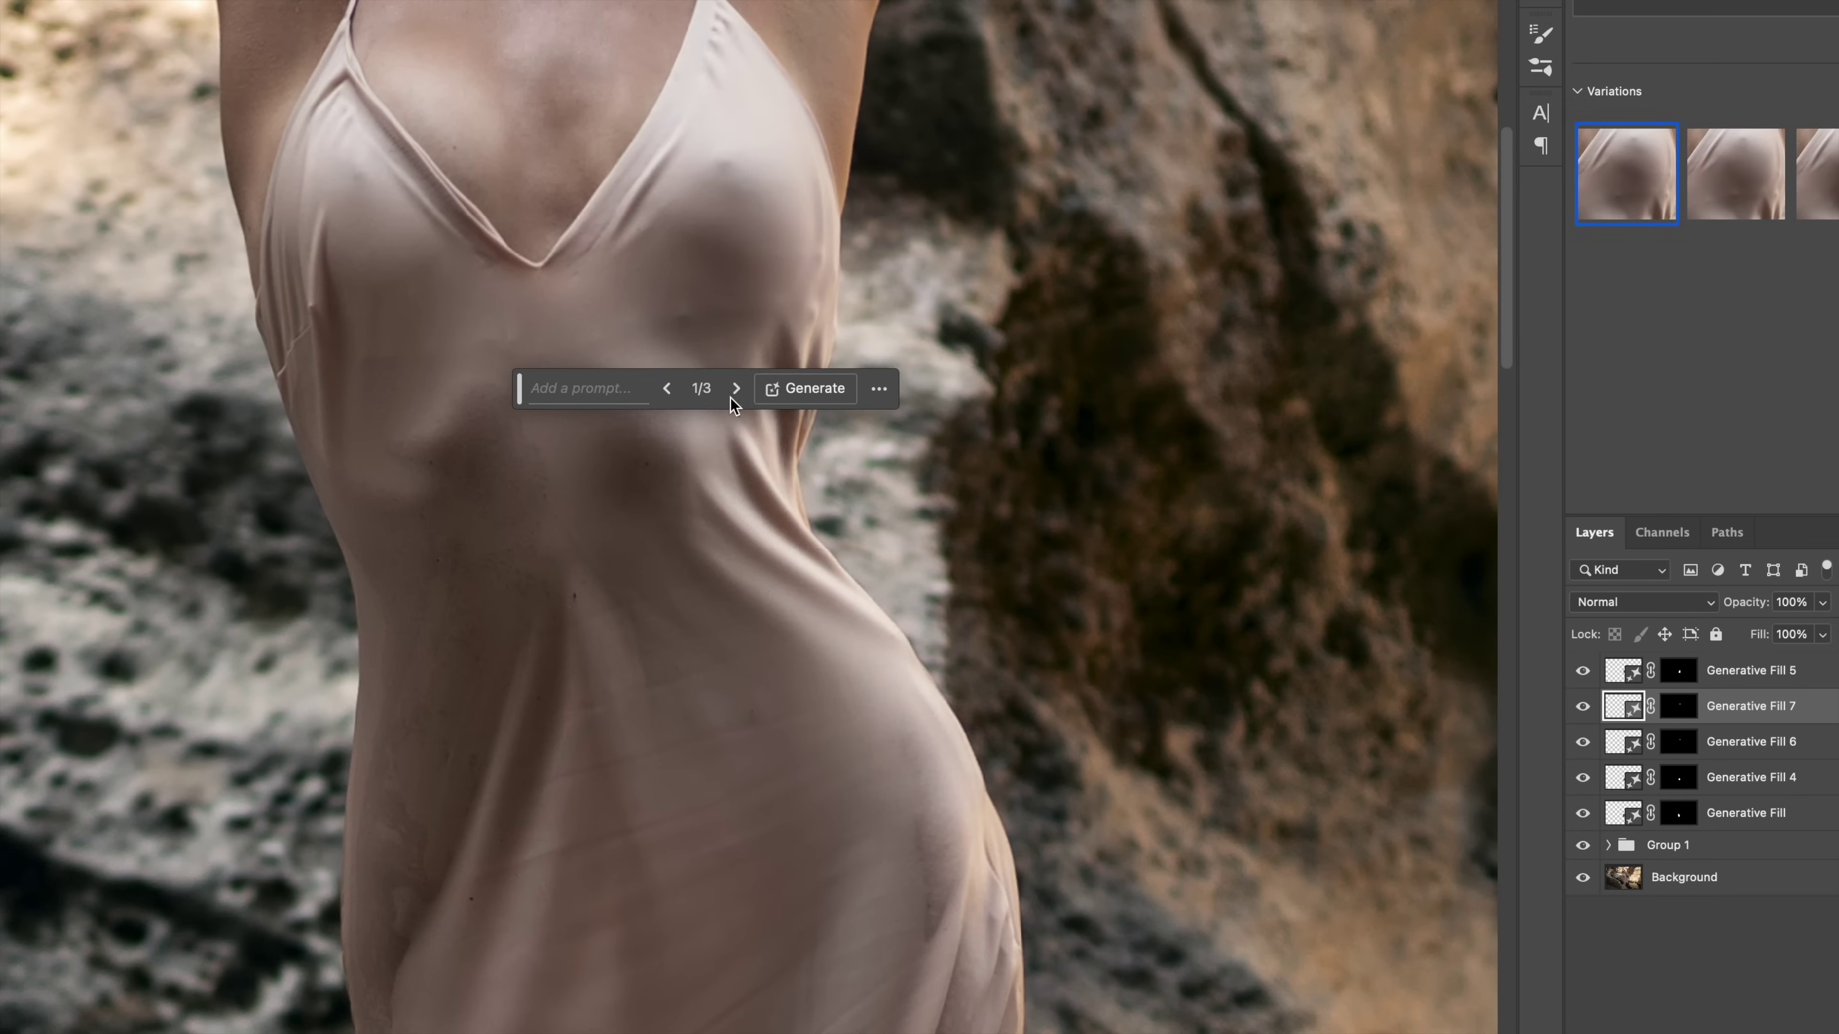
left_click(731, 394)
- Replace the folds on the opposite side of the bodice with a Generative Fill without a prompt and choose the third variation
mouse_move(302, 214)
left_mouse_down()
mouse_move(355, 449)
mouse_move(301, 218)
left_mouse_up()
left_click(214, 504)
left_click(401, 501)
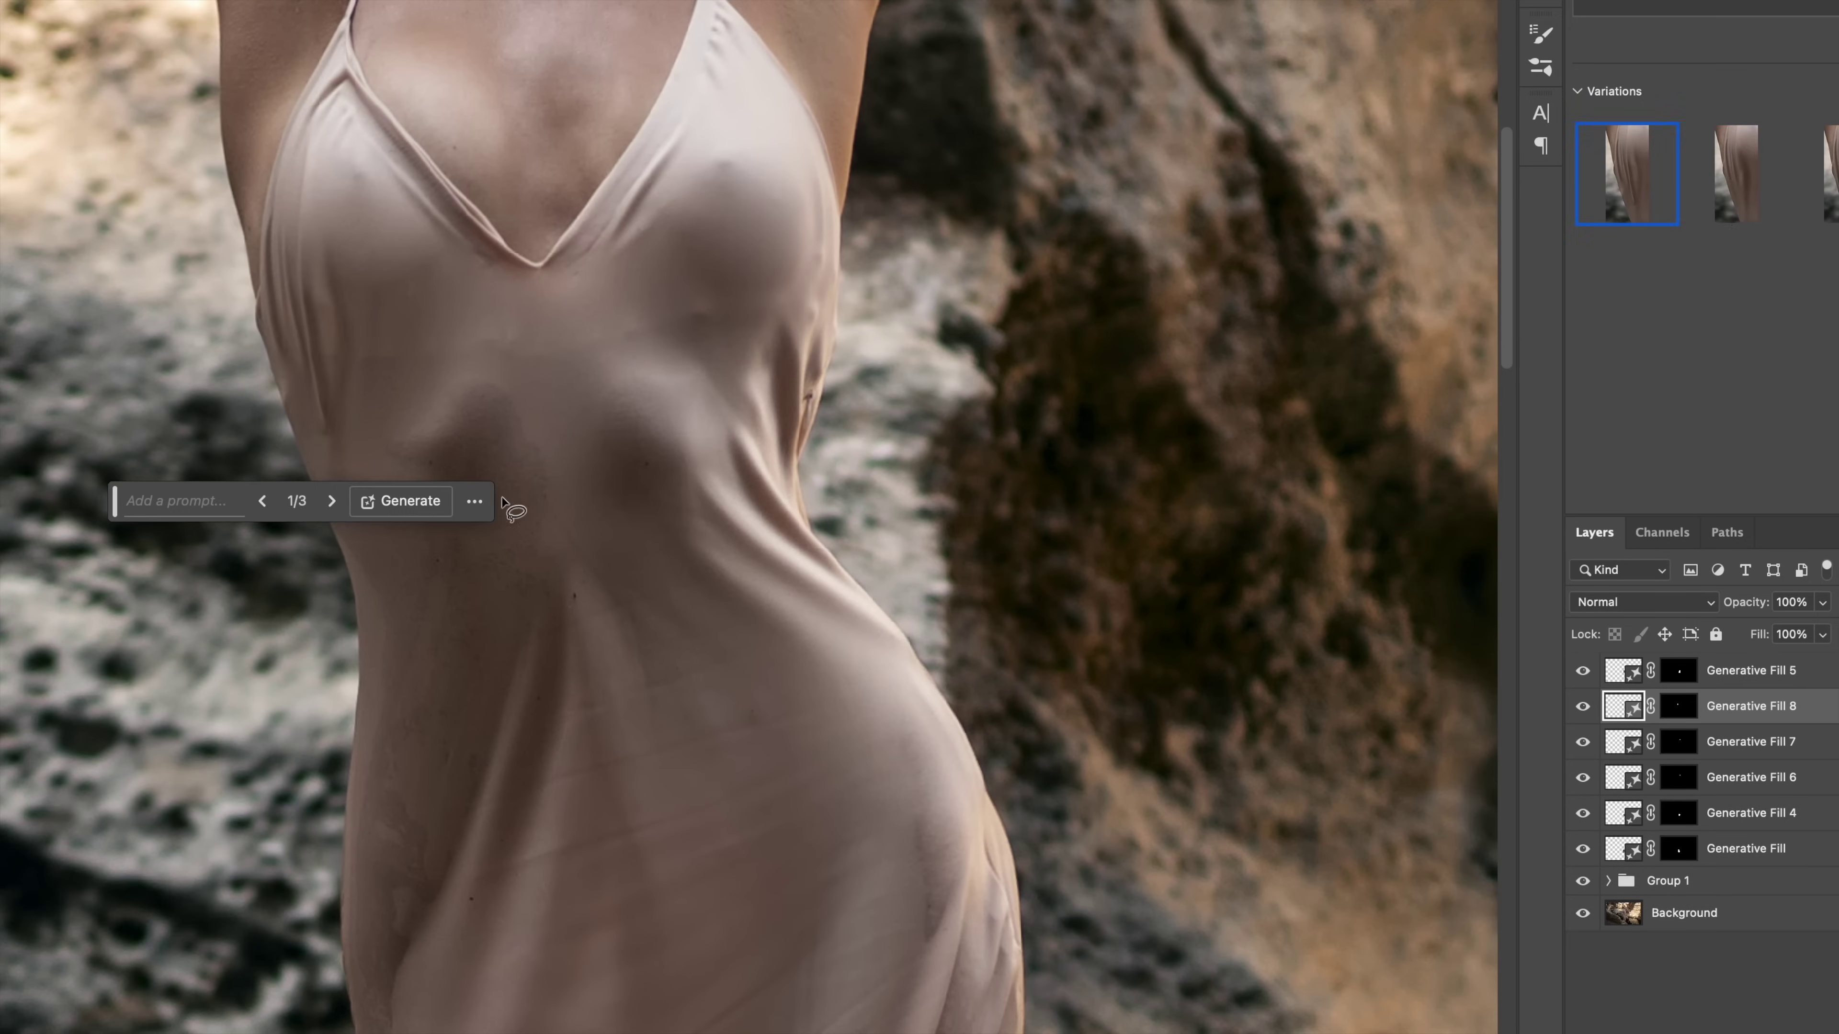
left_click(330, 501)
left_click(330, 500)
- Select the creased fabric along the side of the skirt for a Generative Fill
key("super+minus")
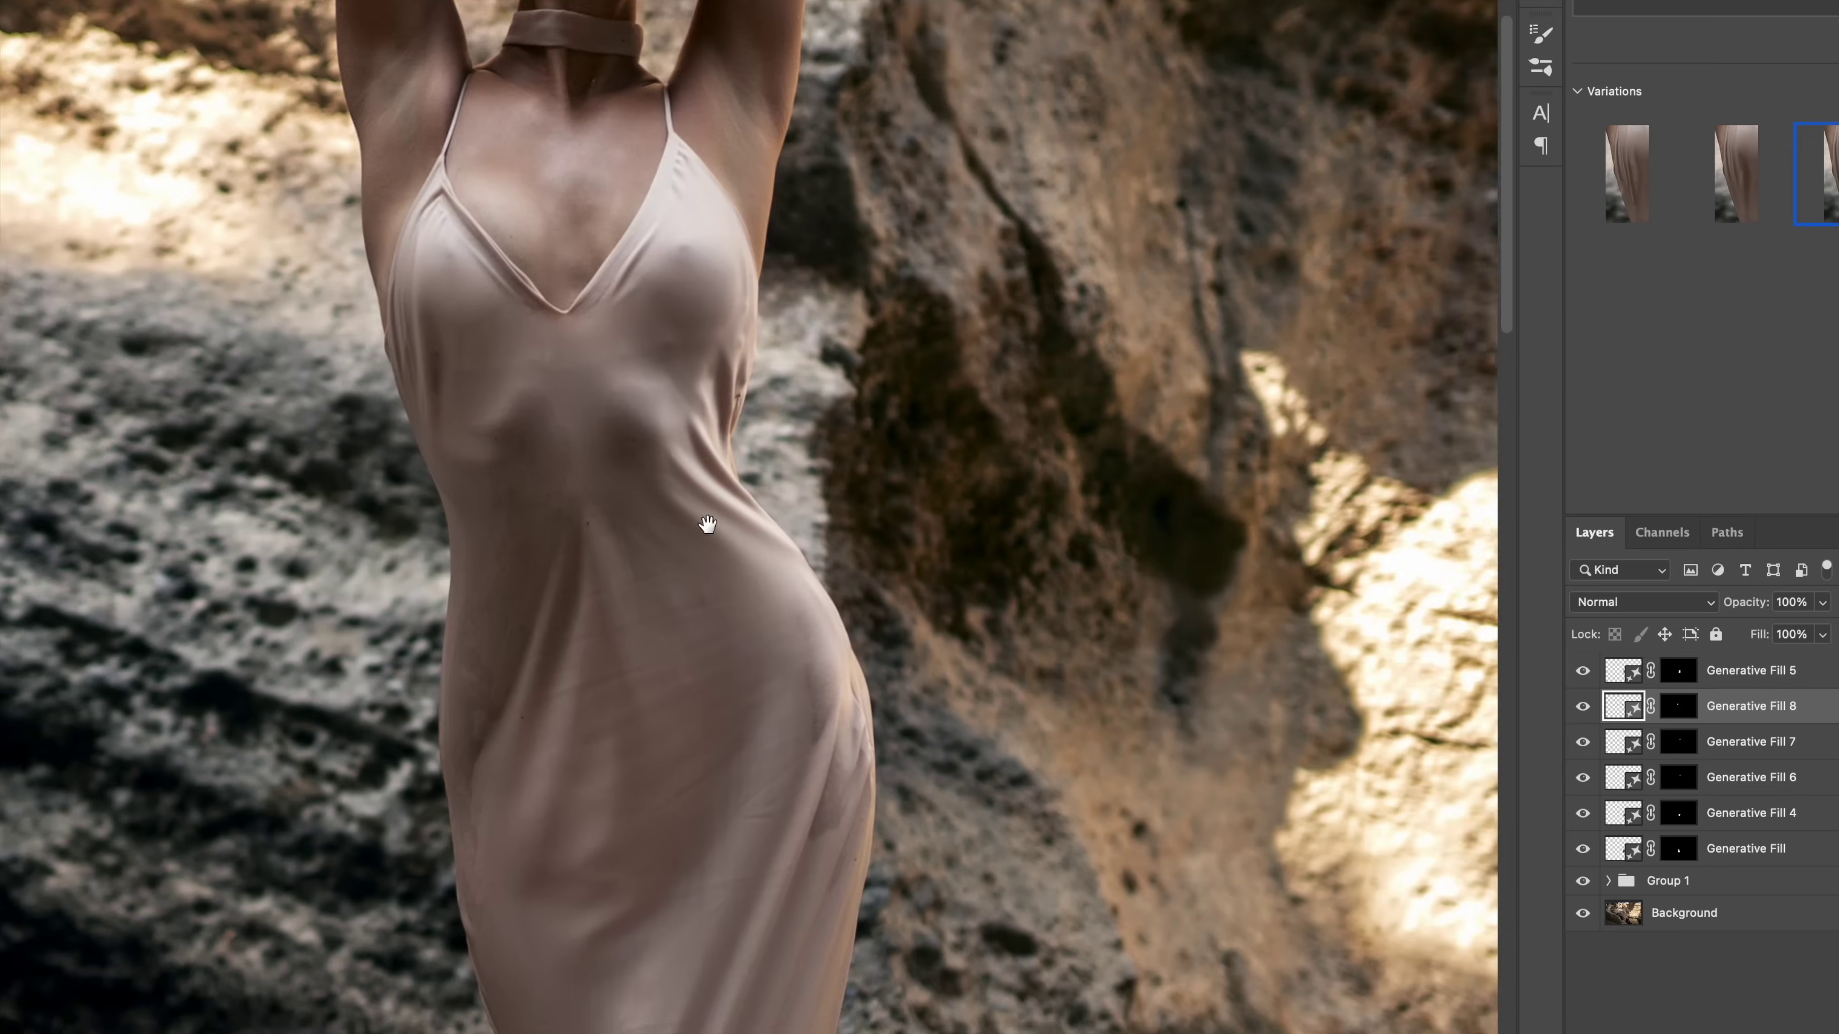
mouse_move(706, 526)
left_mouse_down()
mouse_move(769, 434)
mouse_move(731, 399)
left_mouse_up()
key("super+plus")
left_click_drag(801, 271, 862, 463)
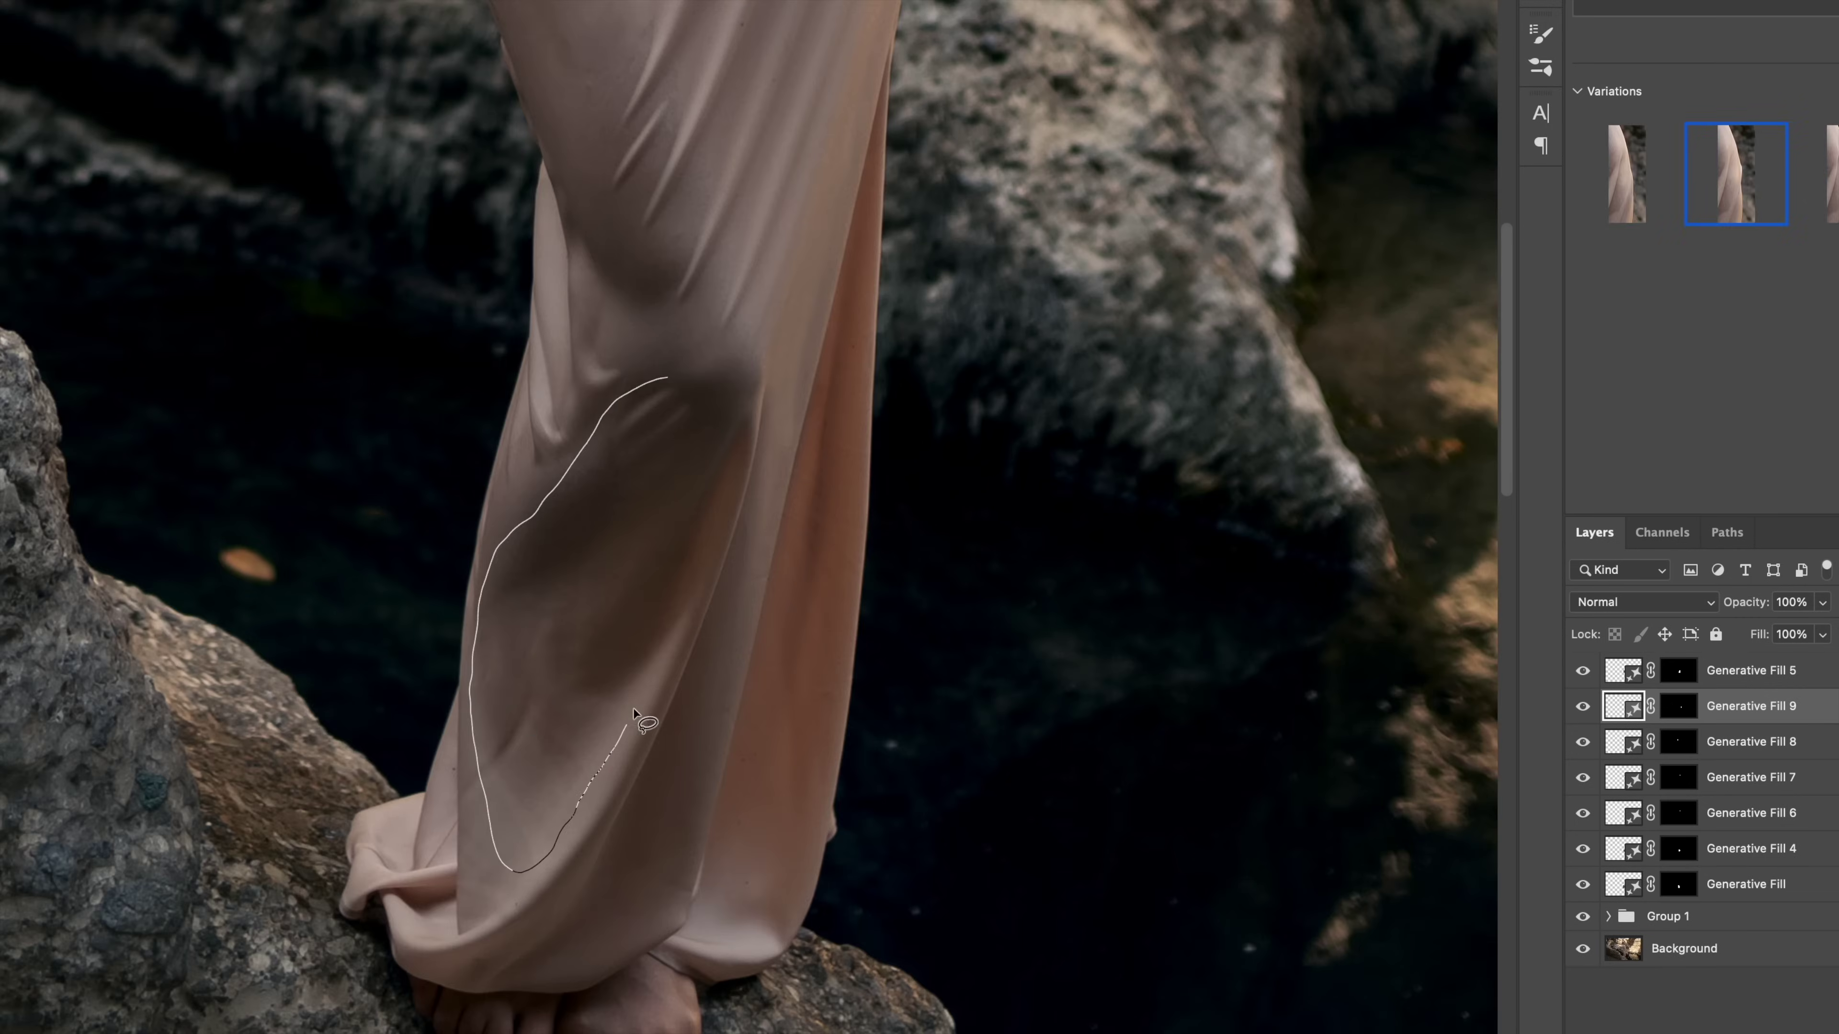
- Rework the dress straps and V-neckline edges with Generative Fills and switch to the second neckline variation
left_click_drag(881, 275, 818, 360)
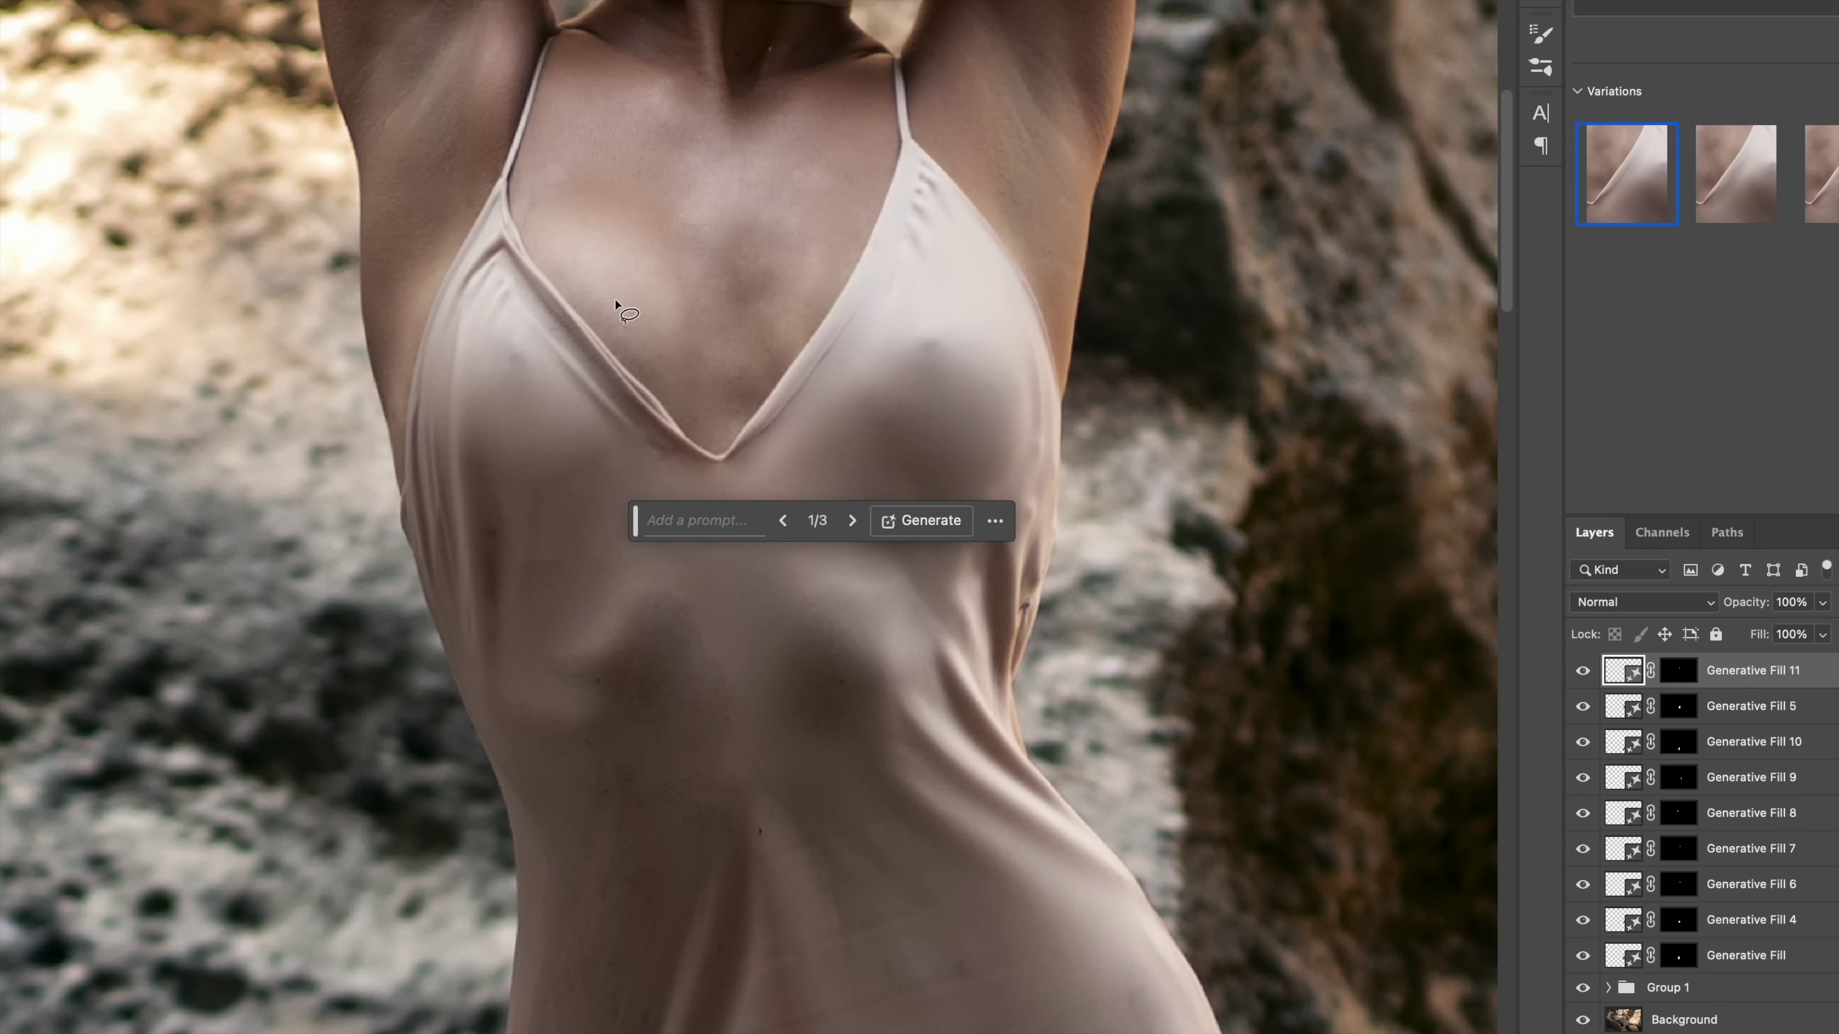
mouse_move(491, 233)
left_mouse_down()
mouse_move(499, 328)
mouse_move(645, 471)
mouse_move(600, 366)
left_mouse_up()
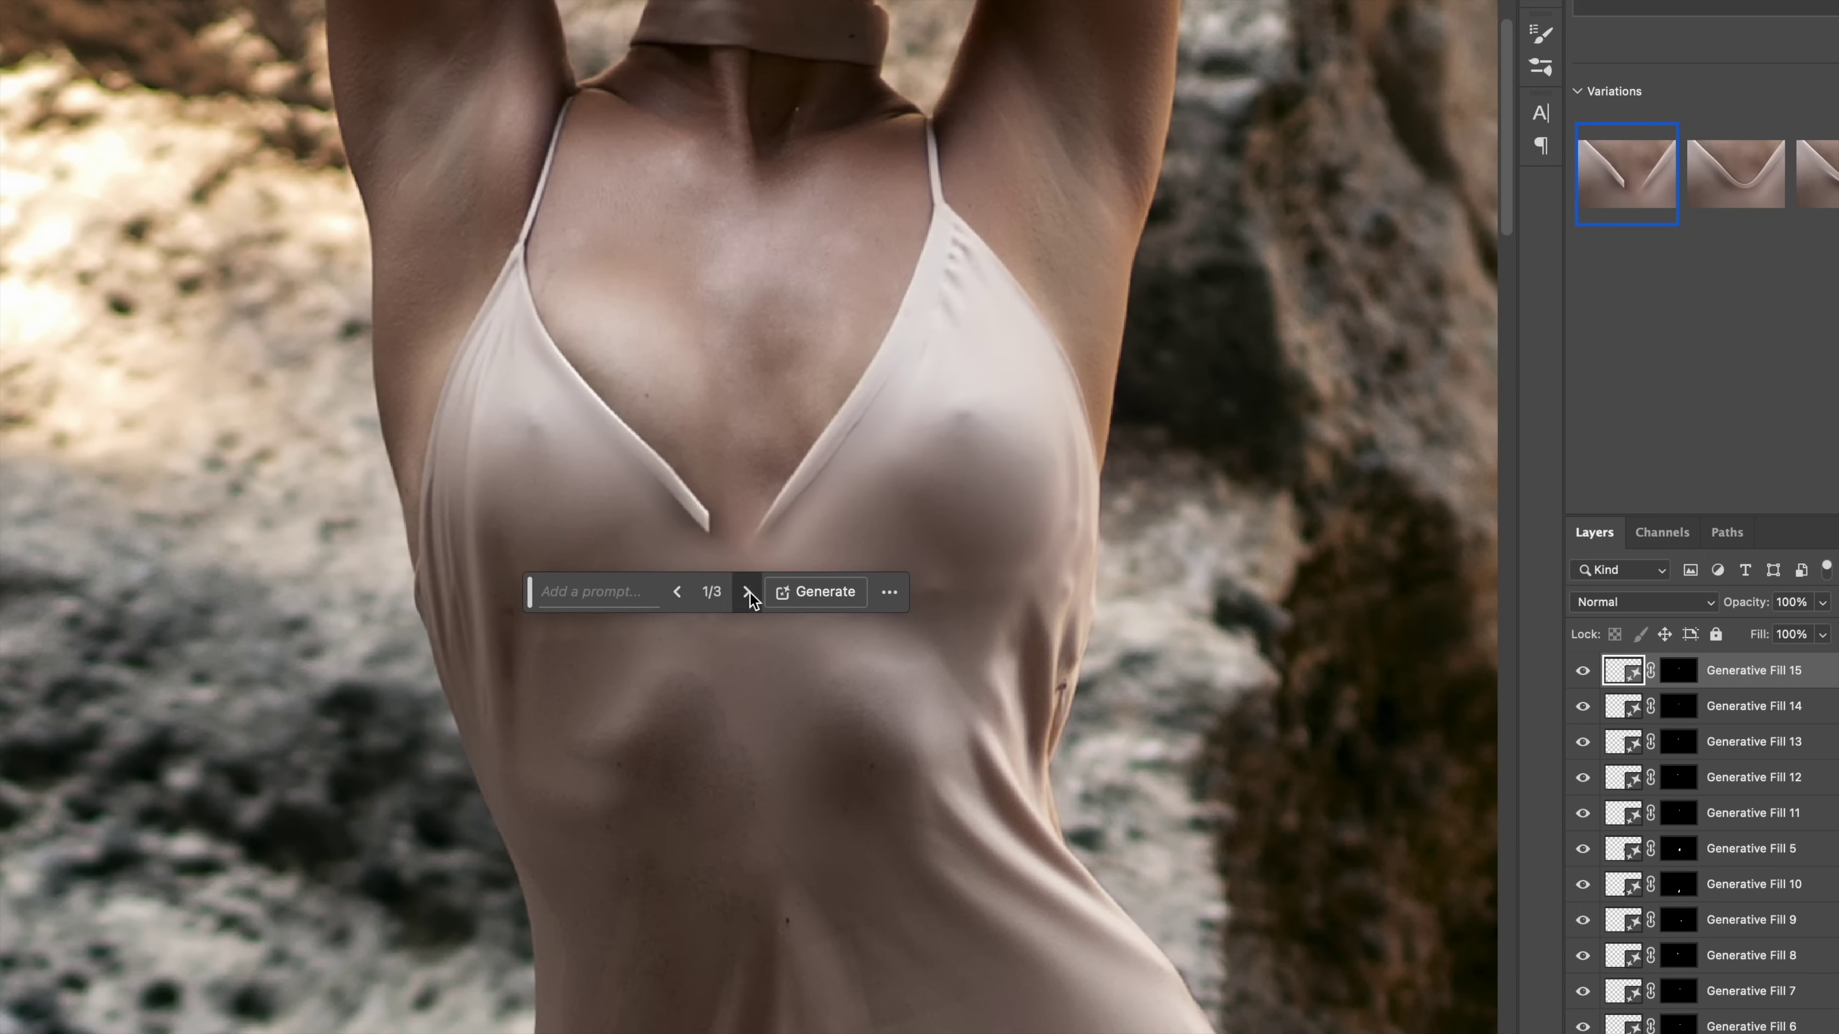
left_click(746, 592)
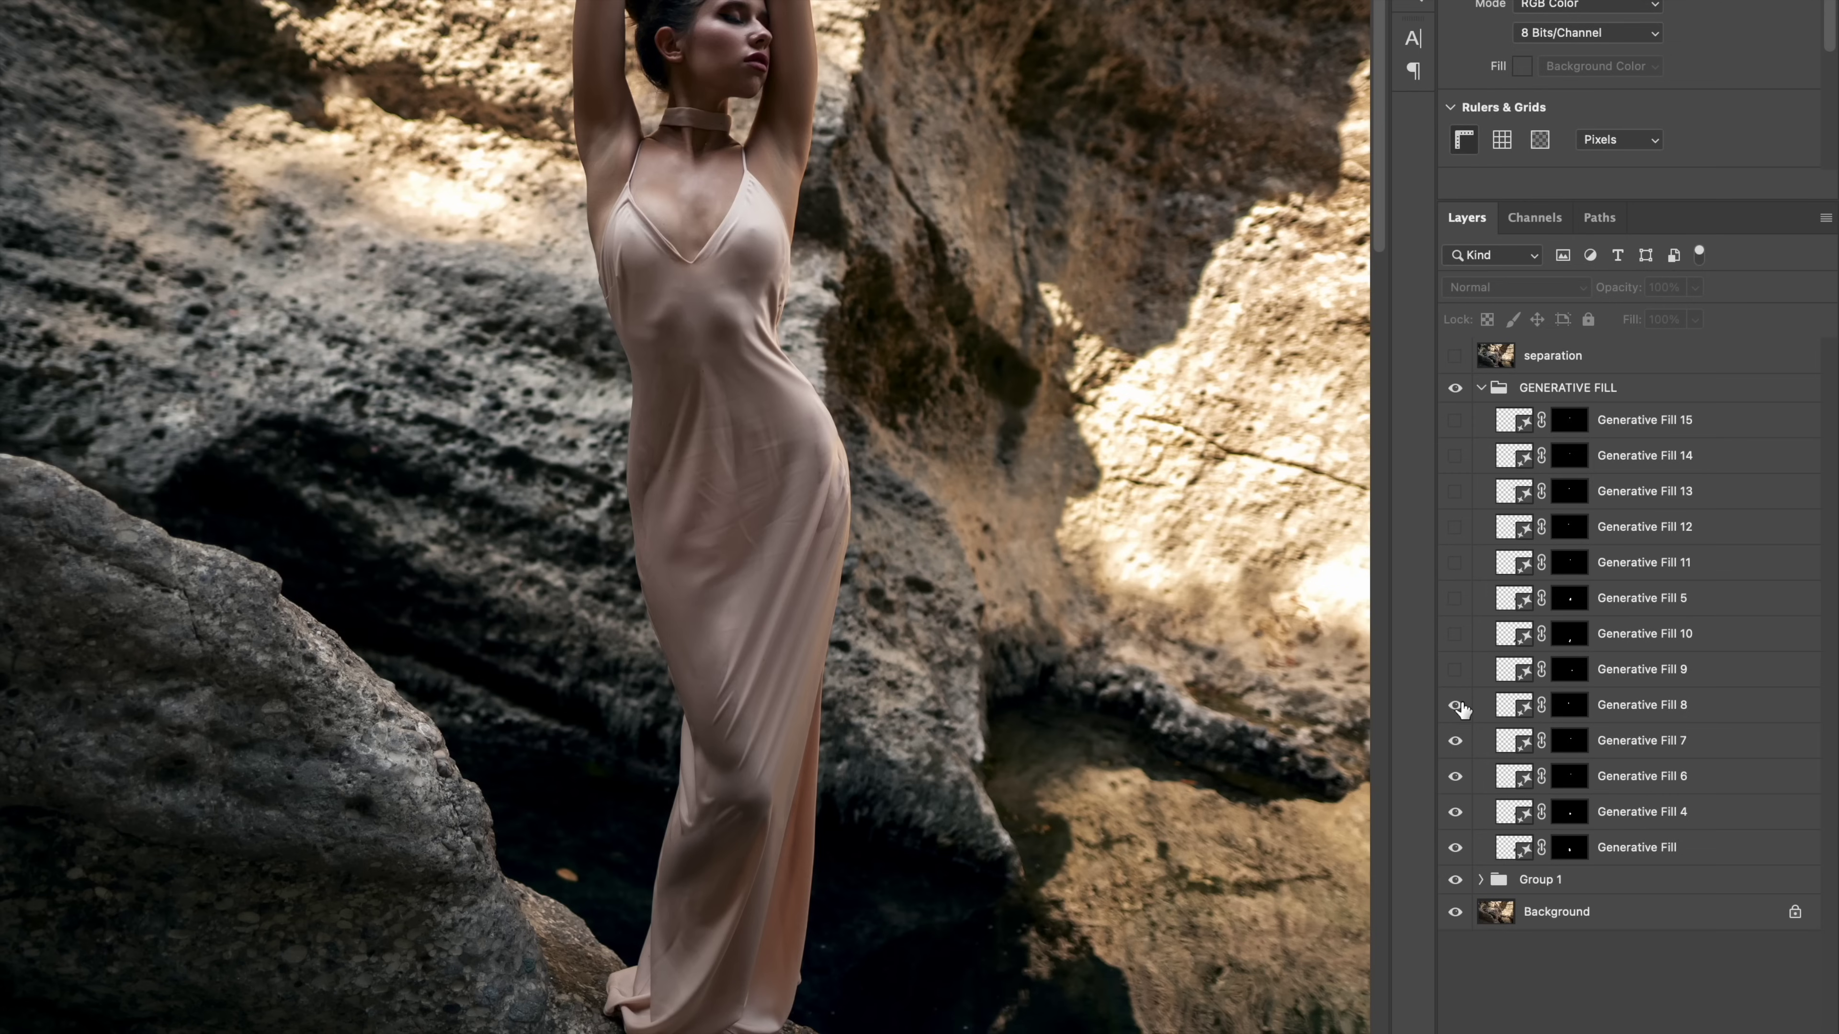
- Compare the dress without the generated patches by hiding the remaining fill layers and toggling the GENERATIVE FILL group
left_click_drag(1456, 671, 1458, 861)
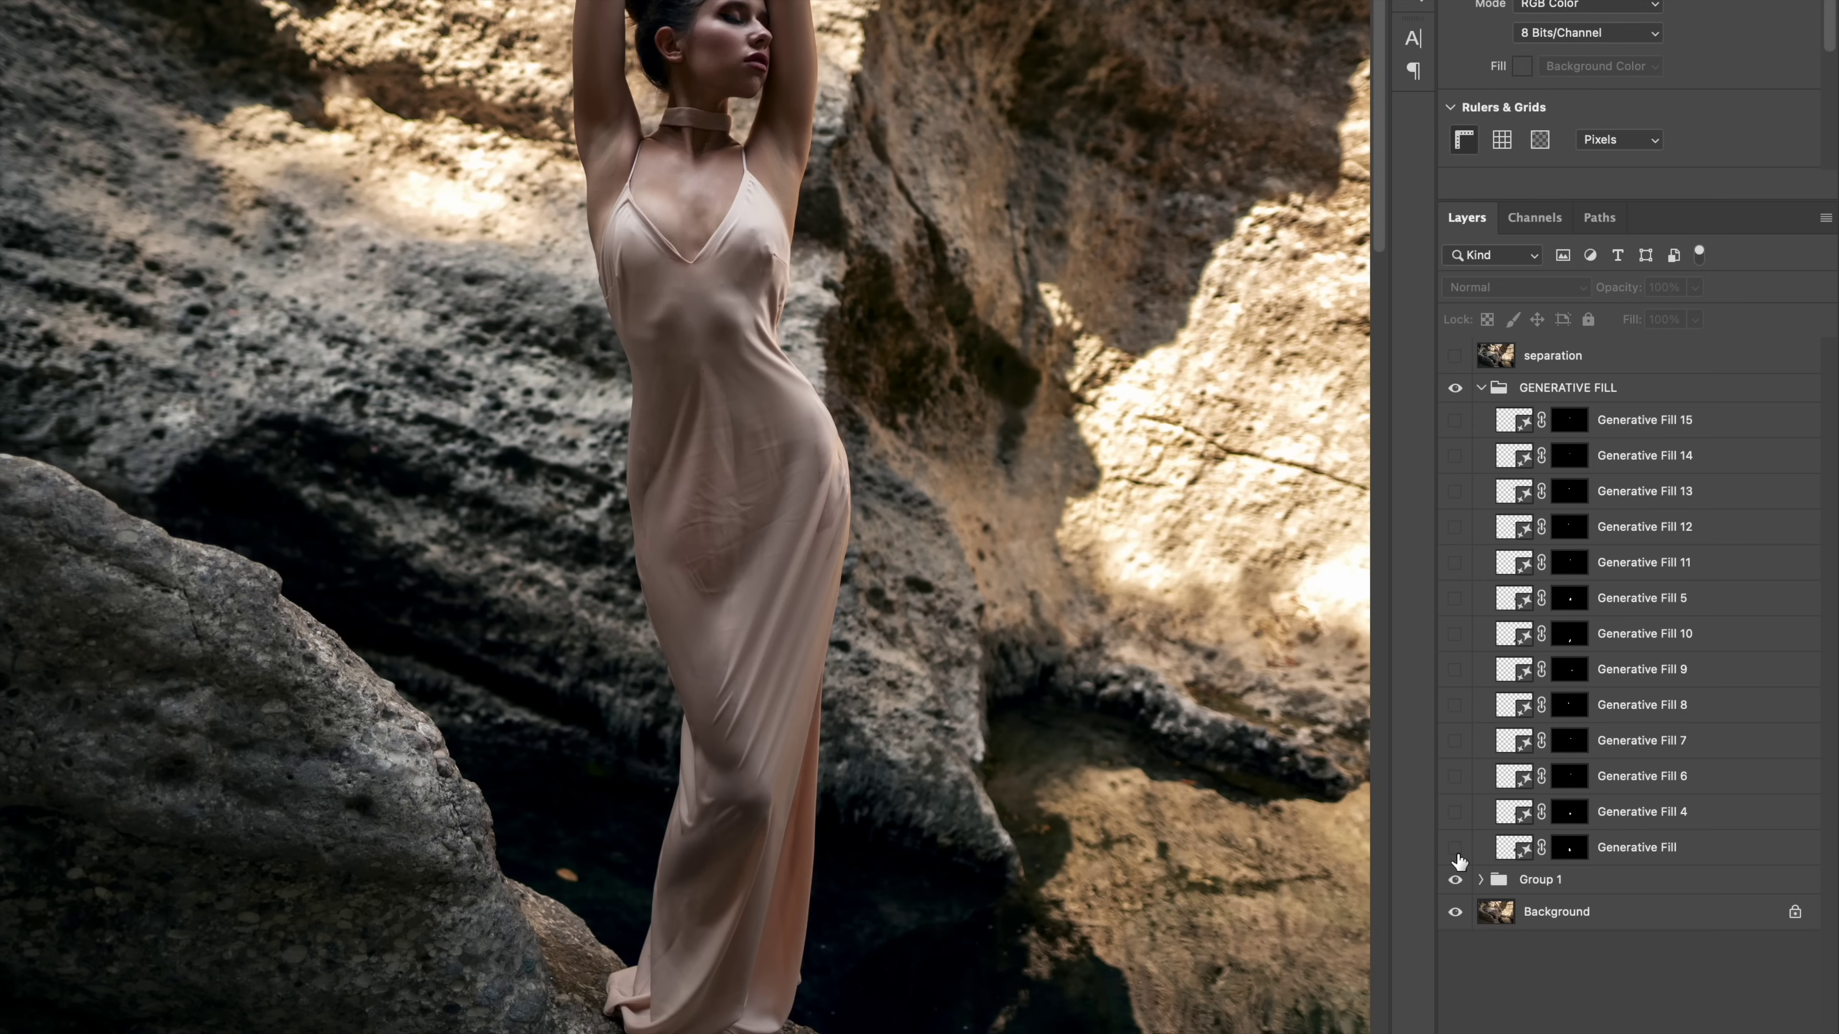
left_click(1455, 384)
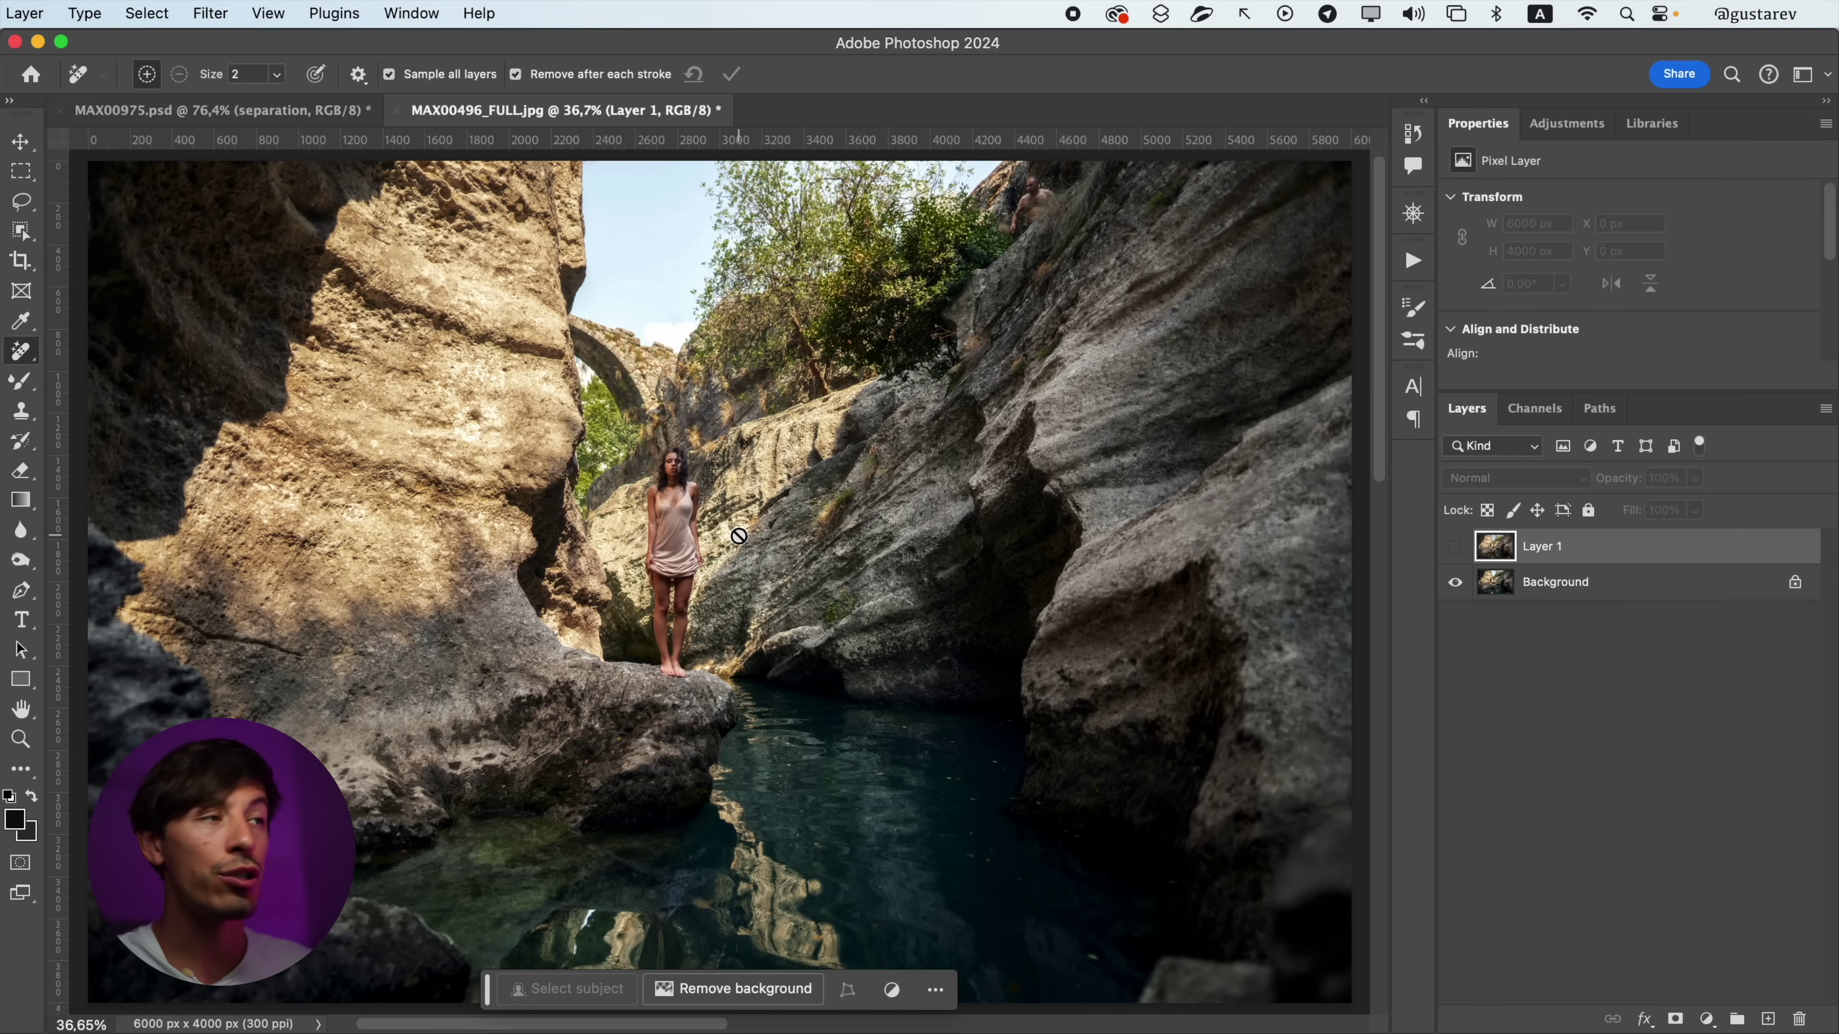
- Compare the short dress in MAX00496_FULL.jpg up close before and after editing by toggling Layer 1
left_click_drag(679, 536, 1300, 593)
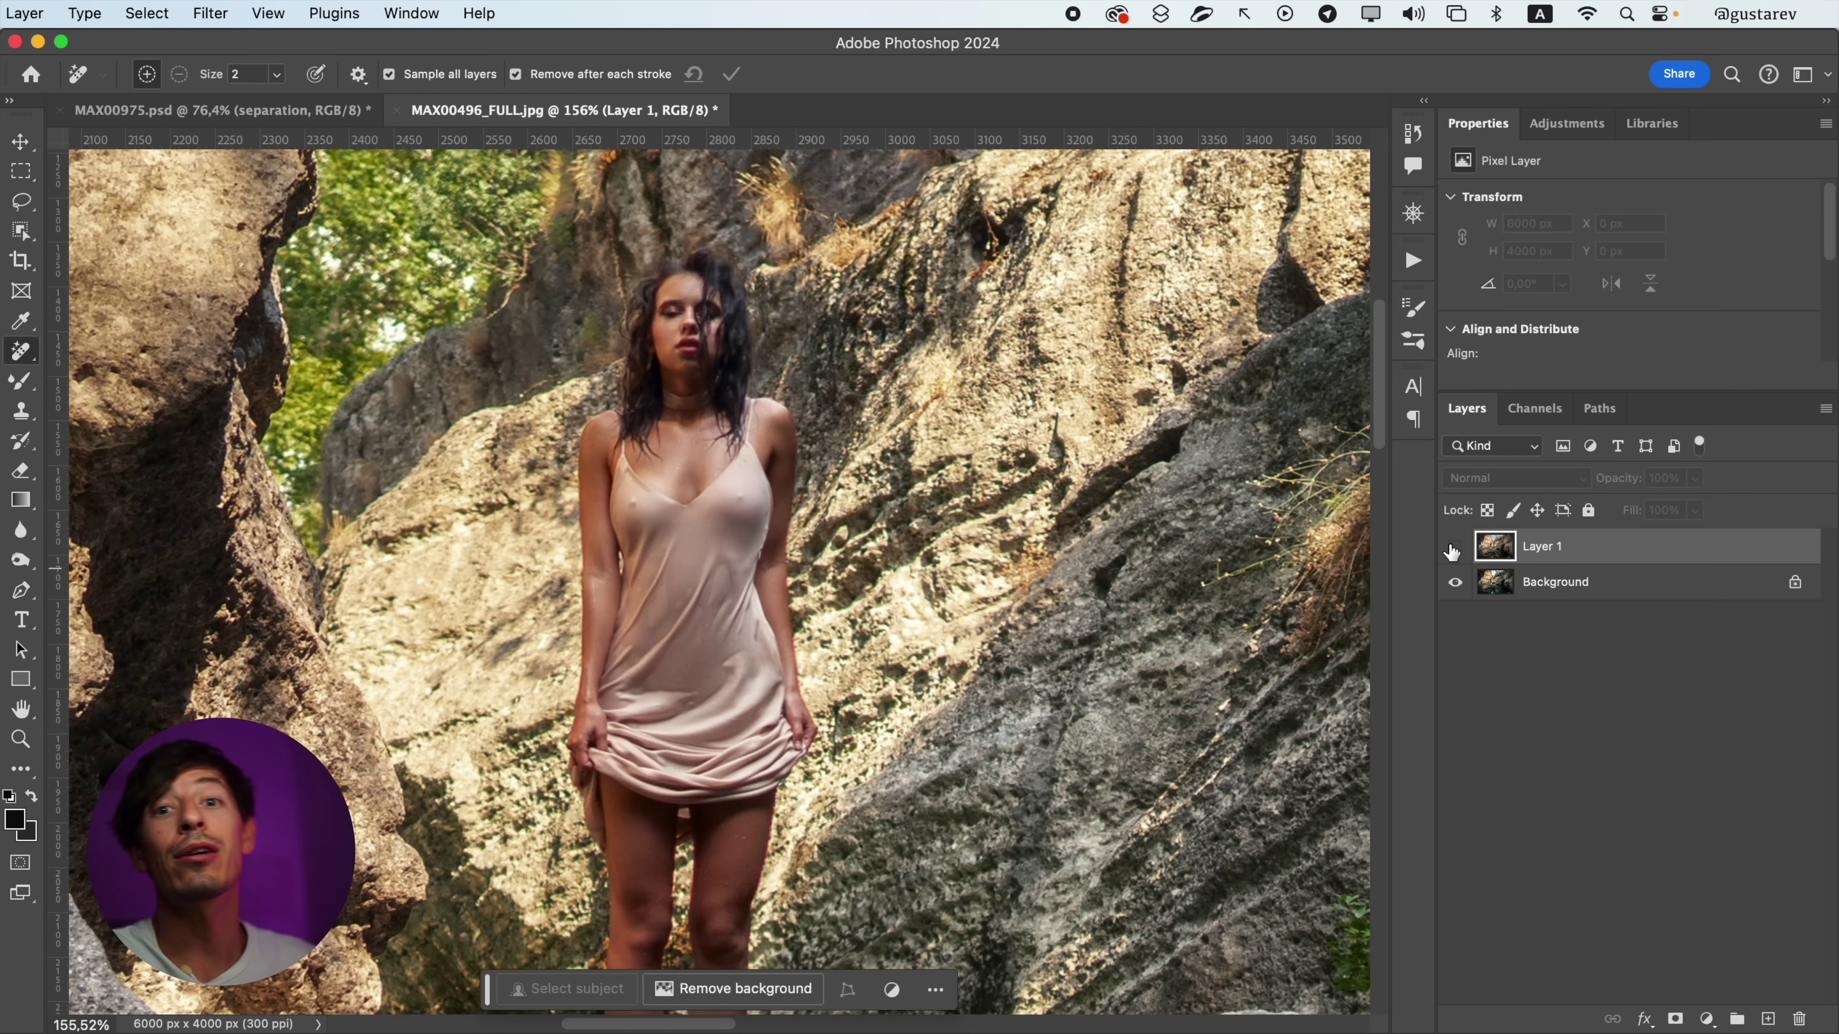
left_click(1452, 548)
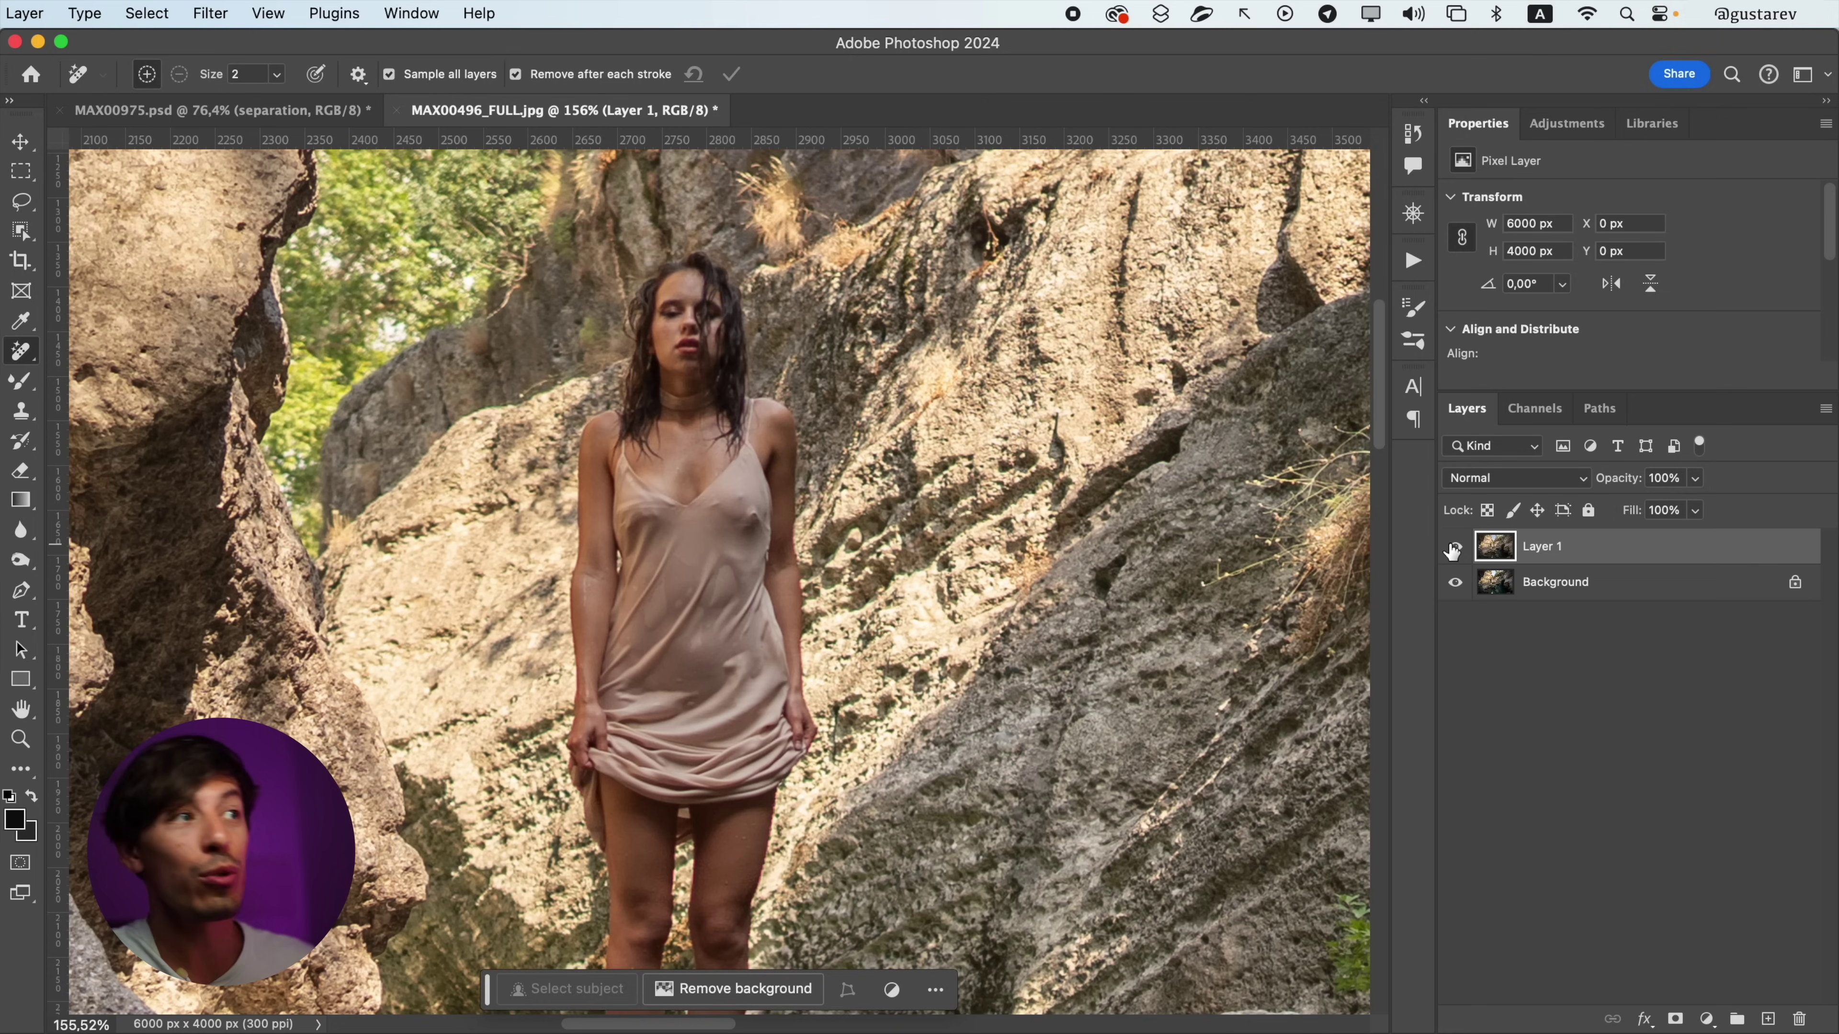
left_click(1453, 548)
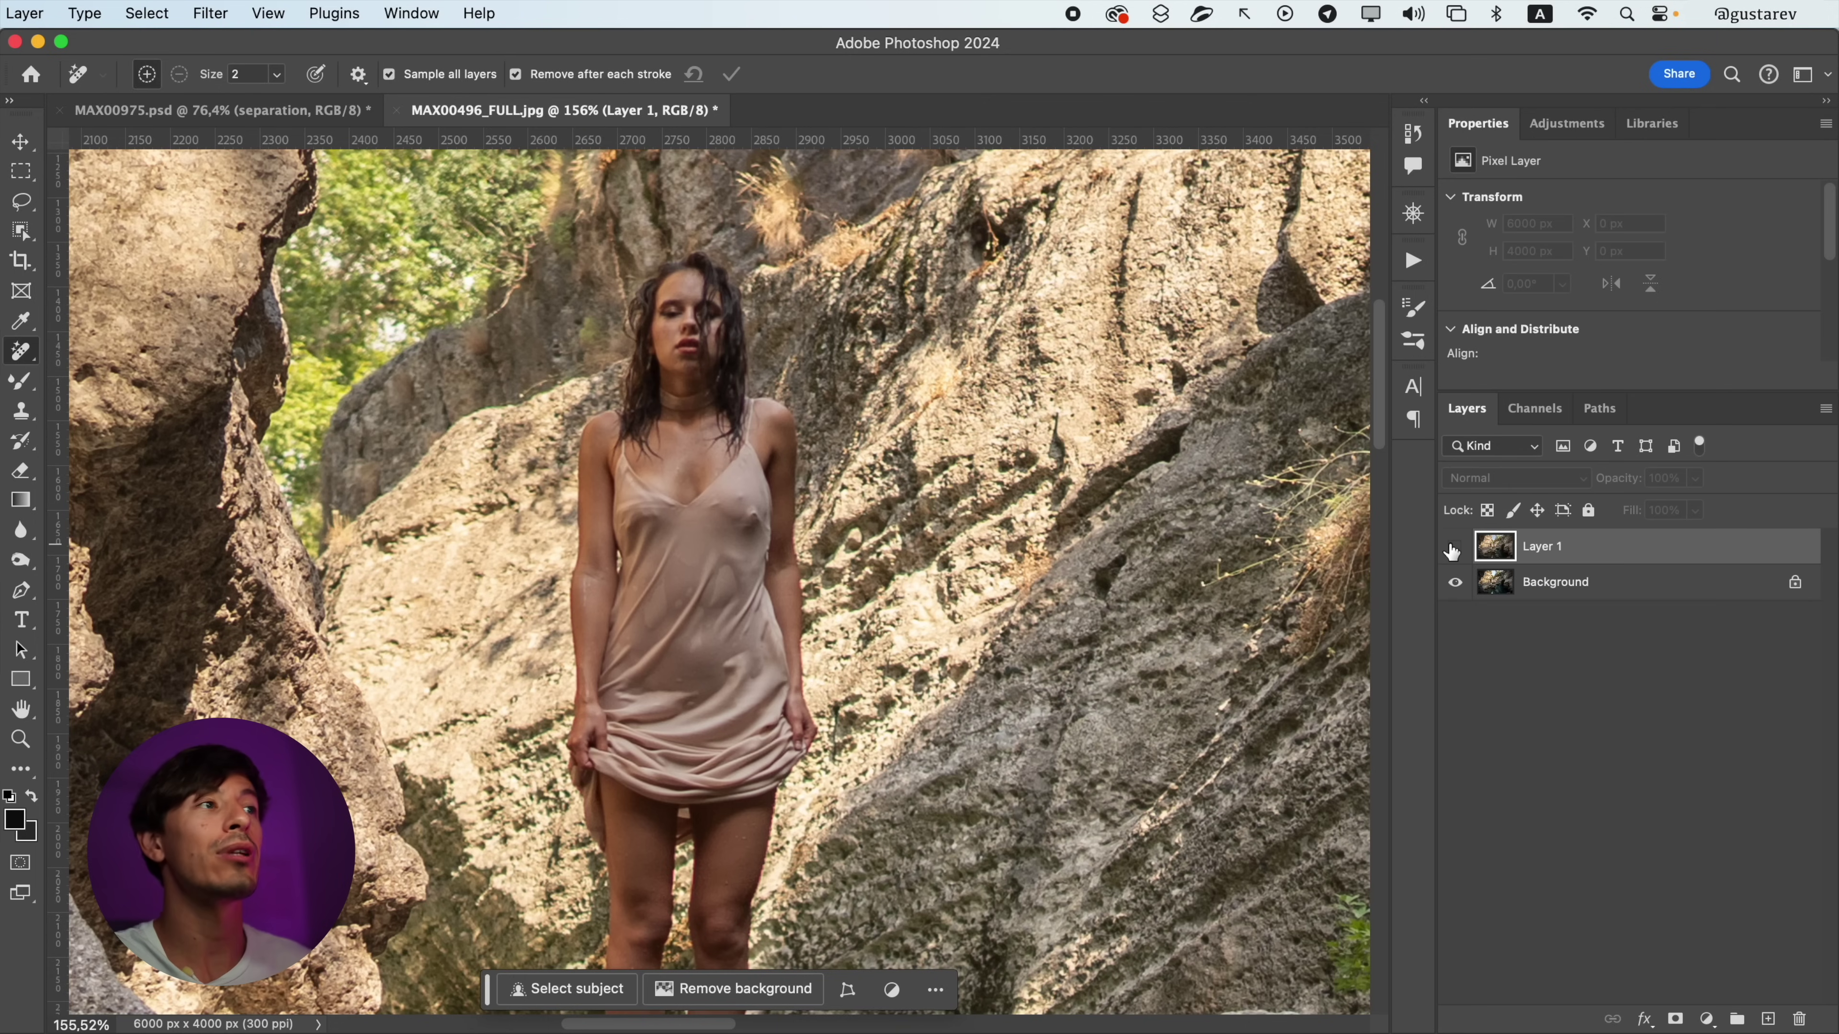
left_click(1453, 549)
left_click(1452, 548)
left_click(1452, 548)
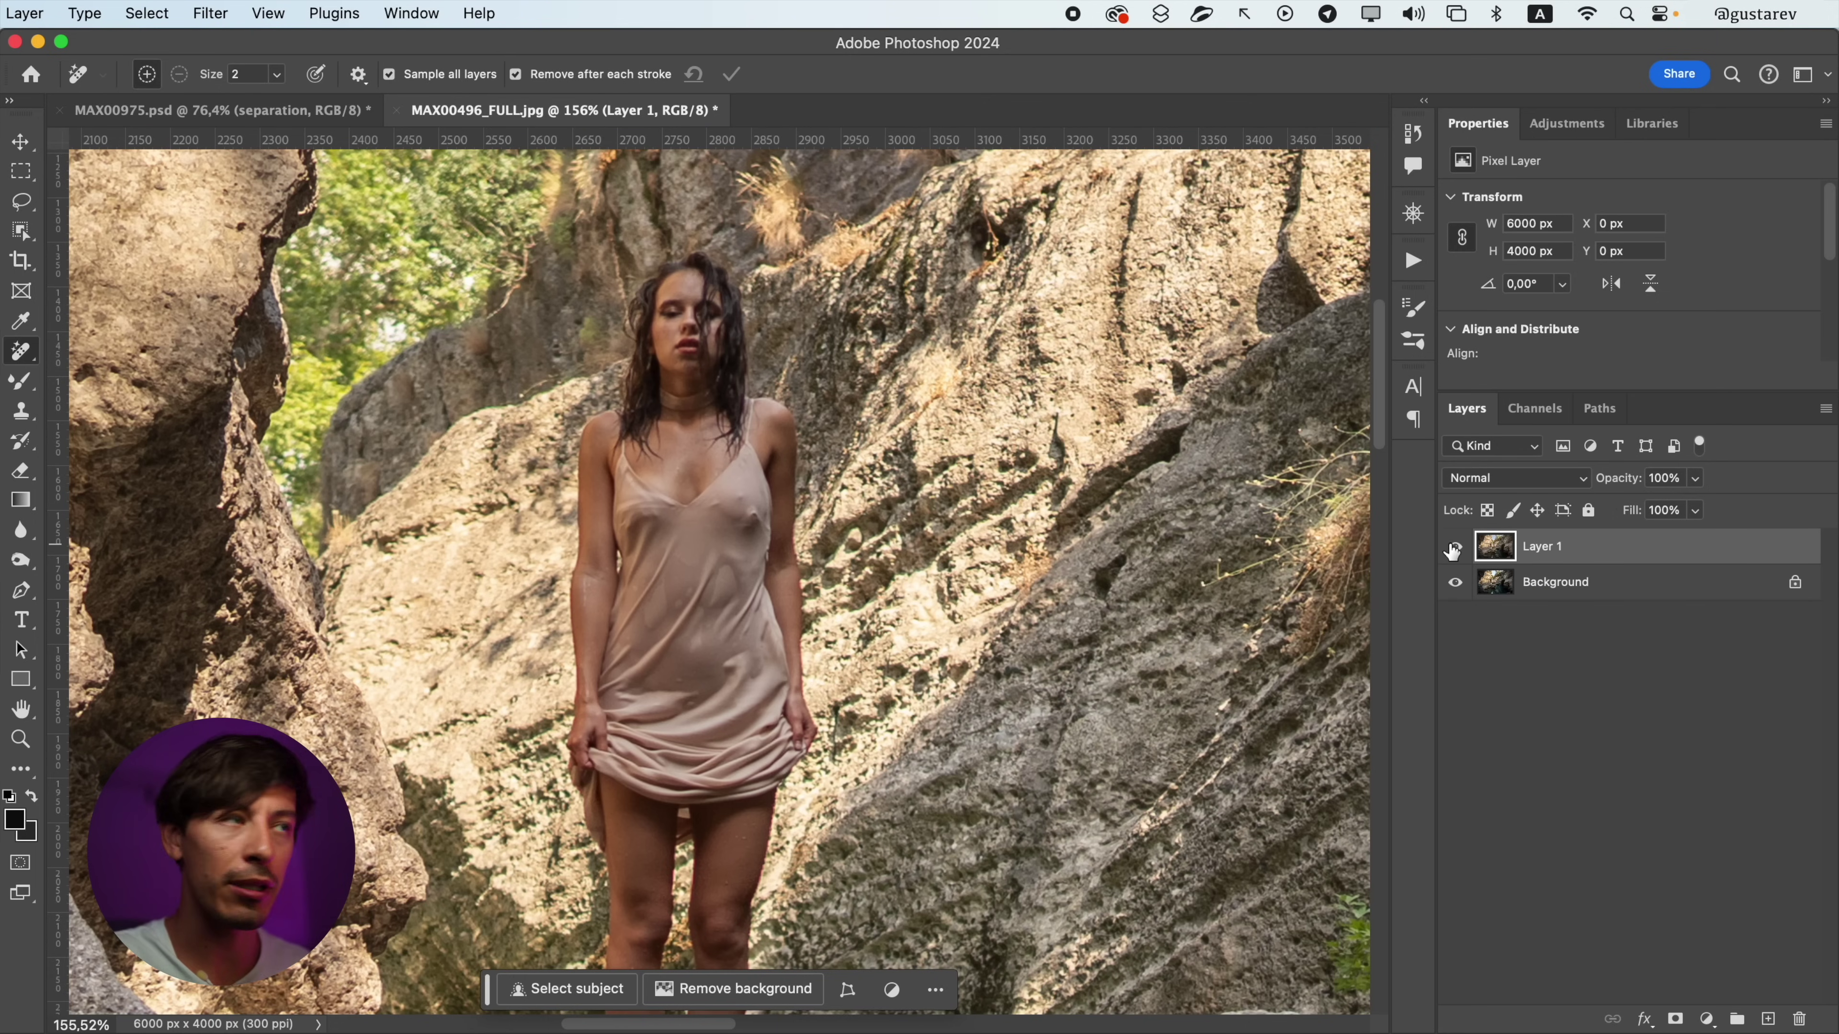
left_click(1452, 549)
- Compare the whole canyon photo before and after editing by repeatedly toggling Layer 1
scroll(798, 665, "down", 10)
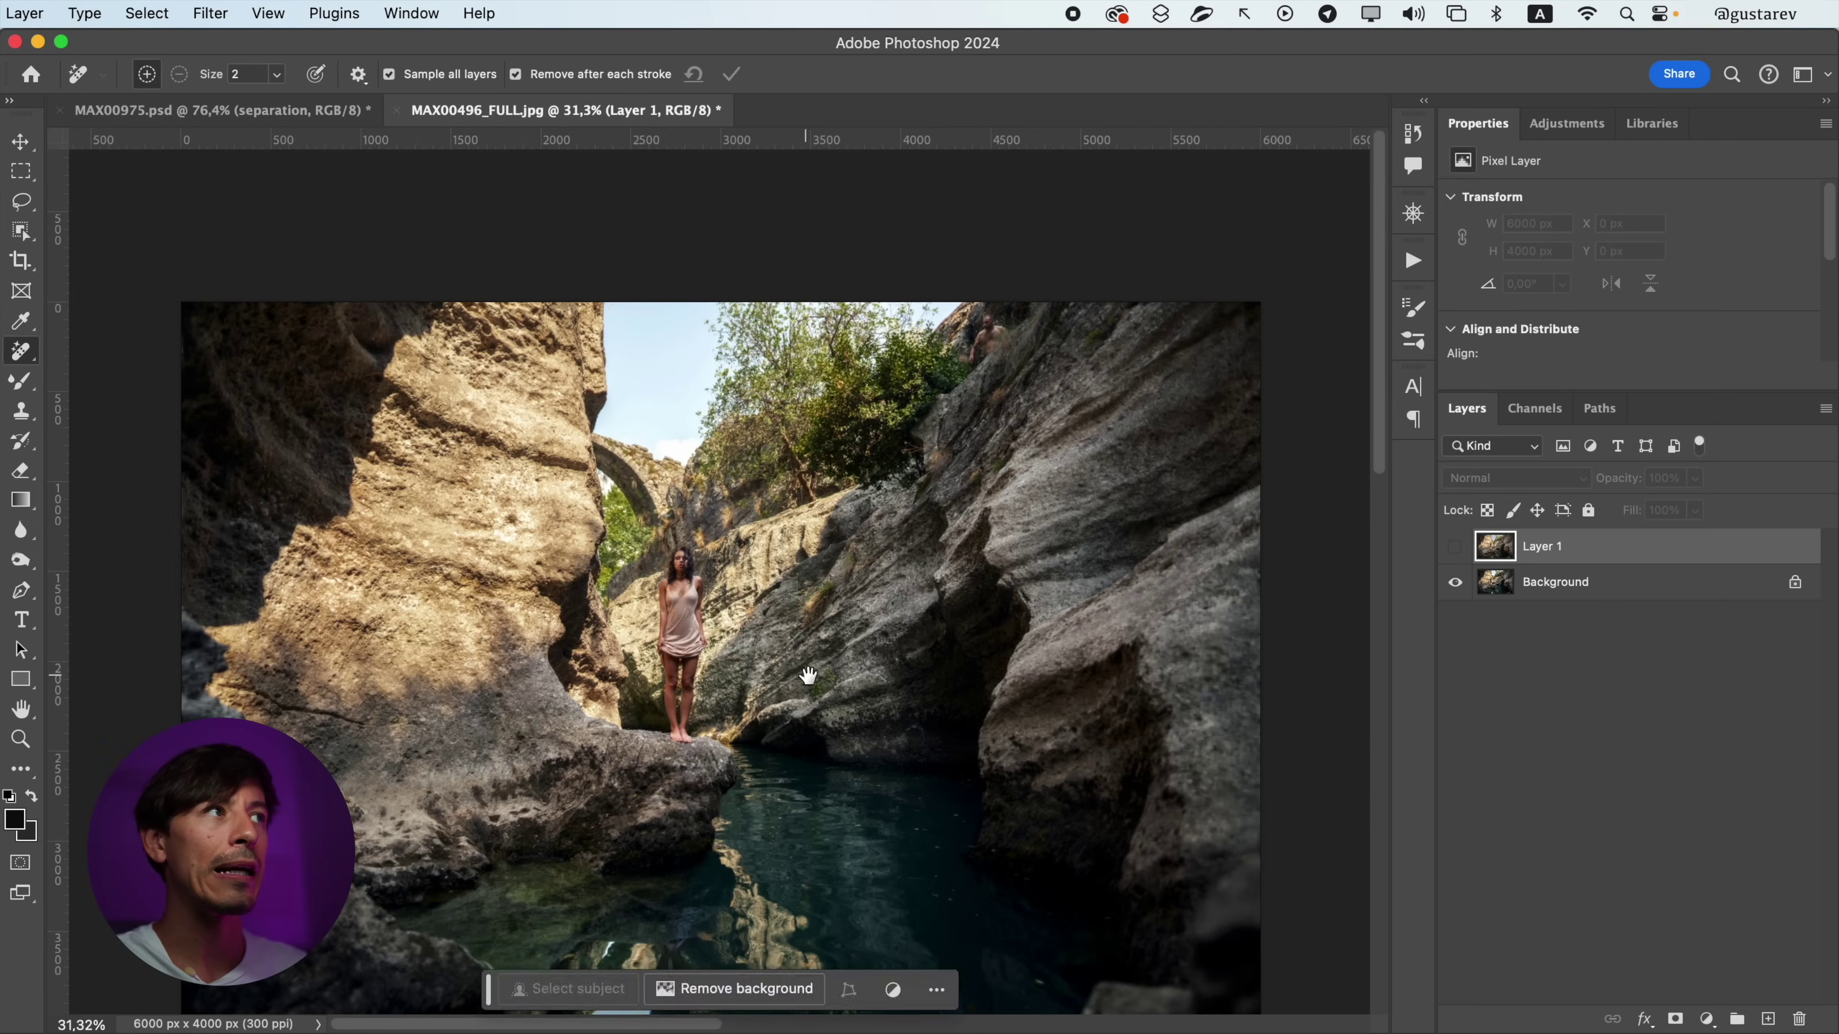
scroll(807, 677, "down", 2)
left_click(1456, 547)
left_click(1456, 547)
left_click(1456, 546)
left_click(1457, 546)
left_click(1455, 547)
left_click(1457, 546)
left_click(1457, 547)
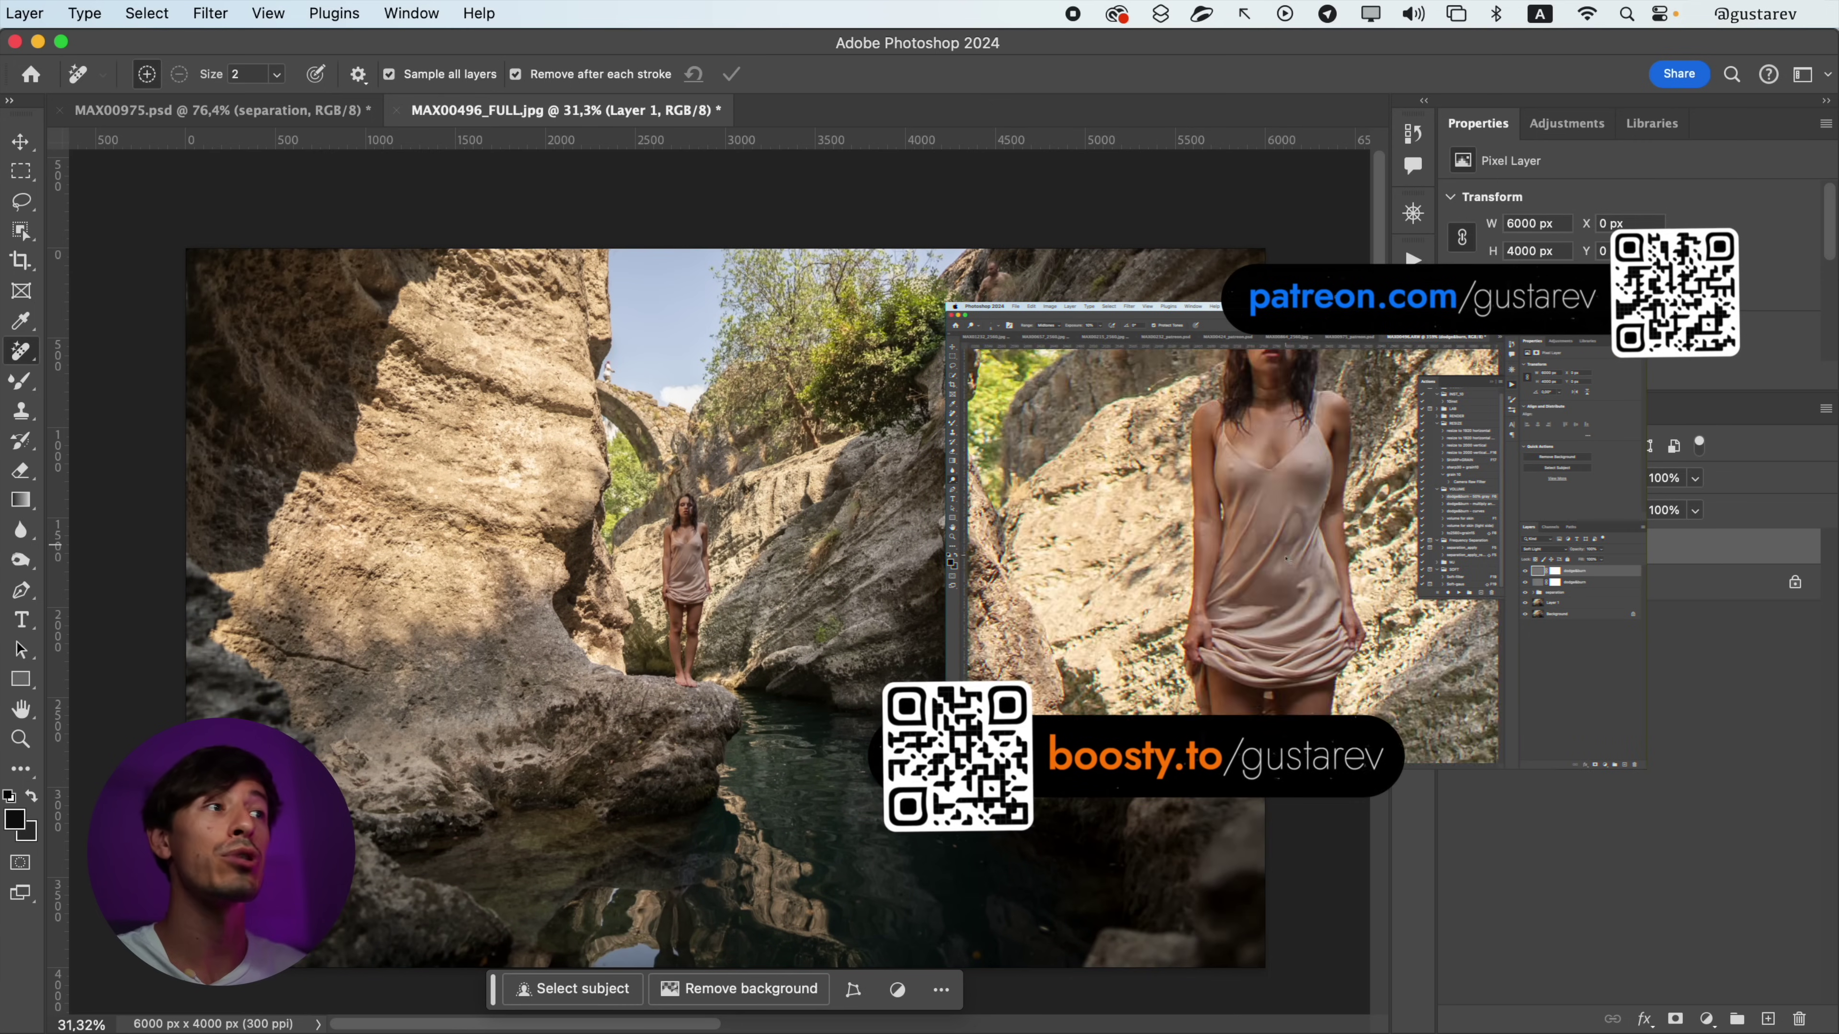
key("super+0")
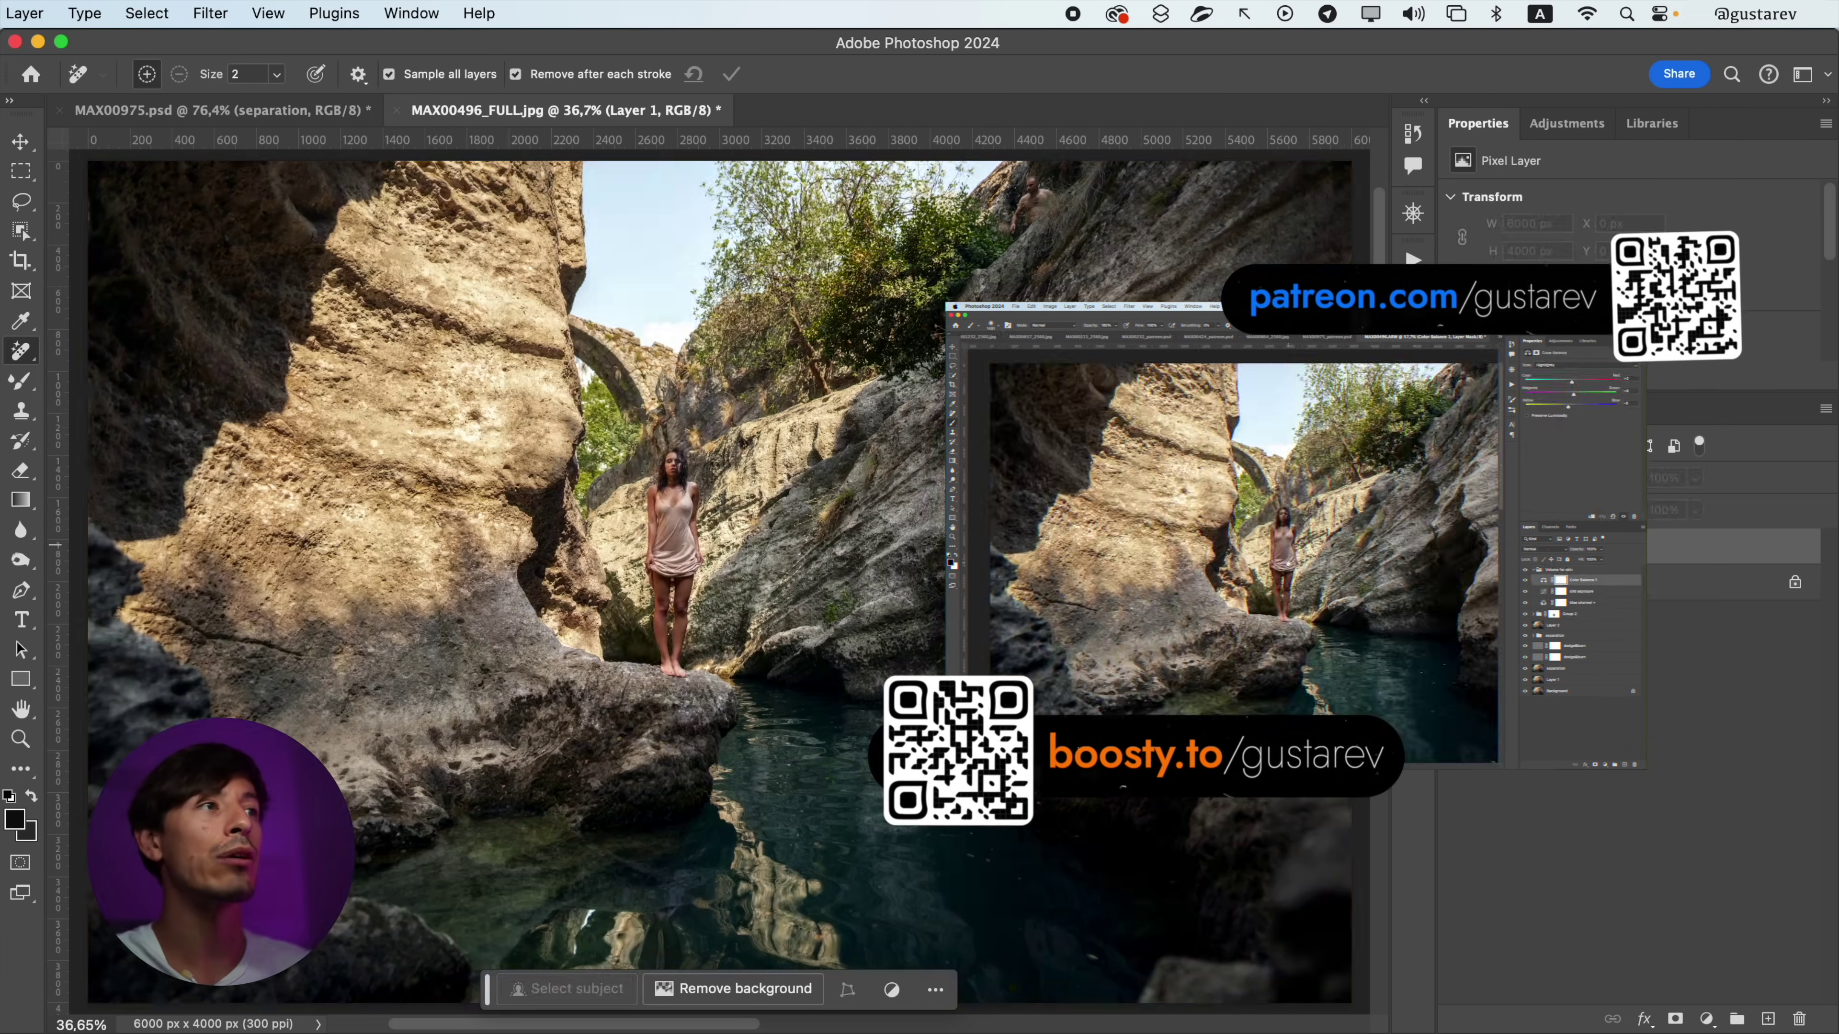
left_click(1457, 547)
left_click(1457, 548)
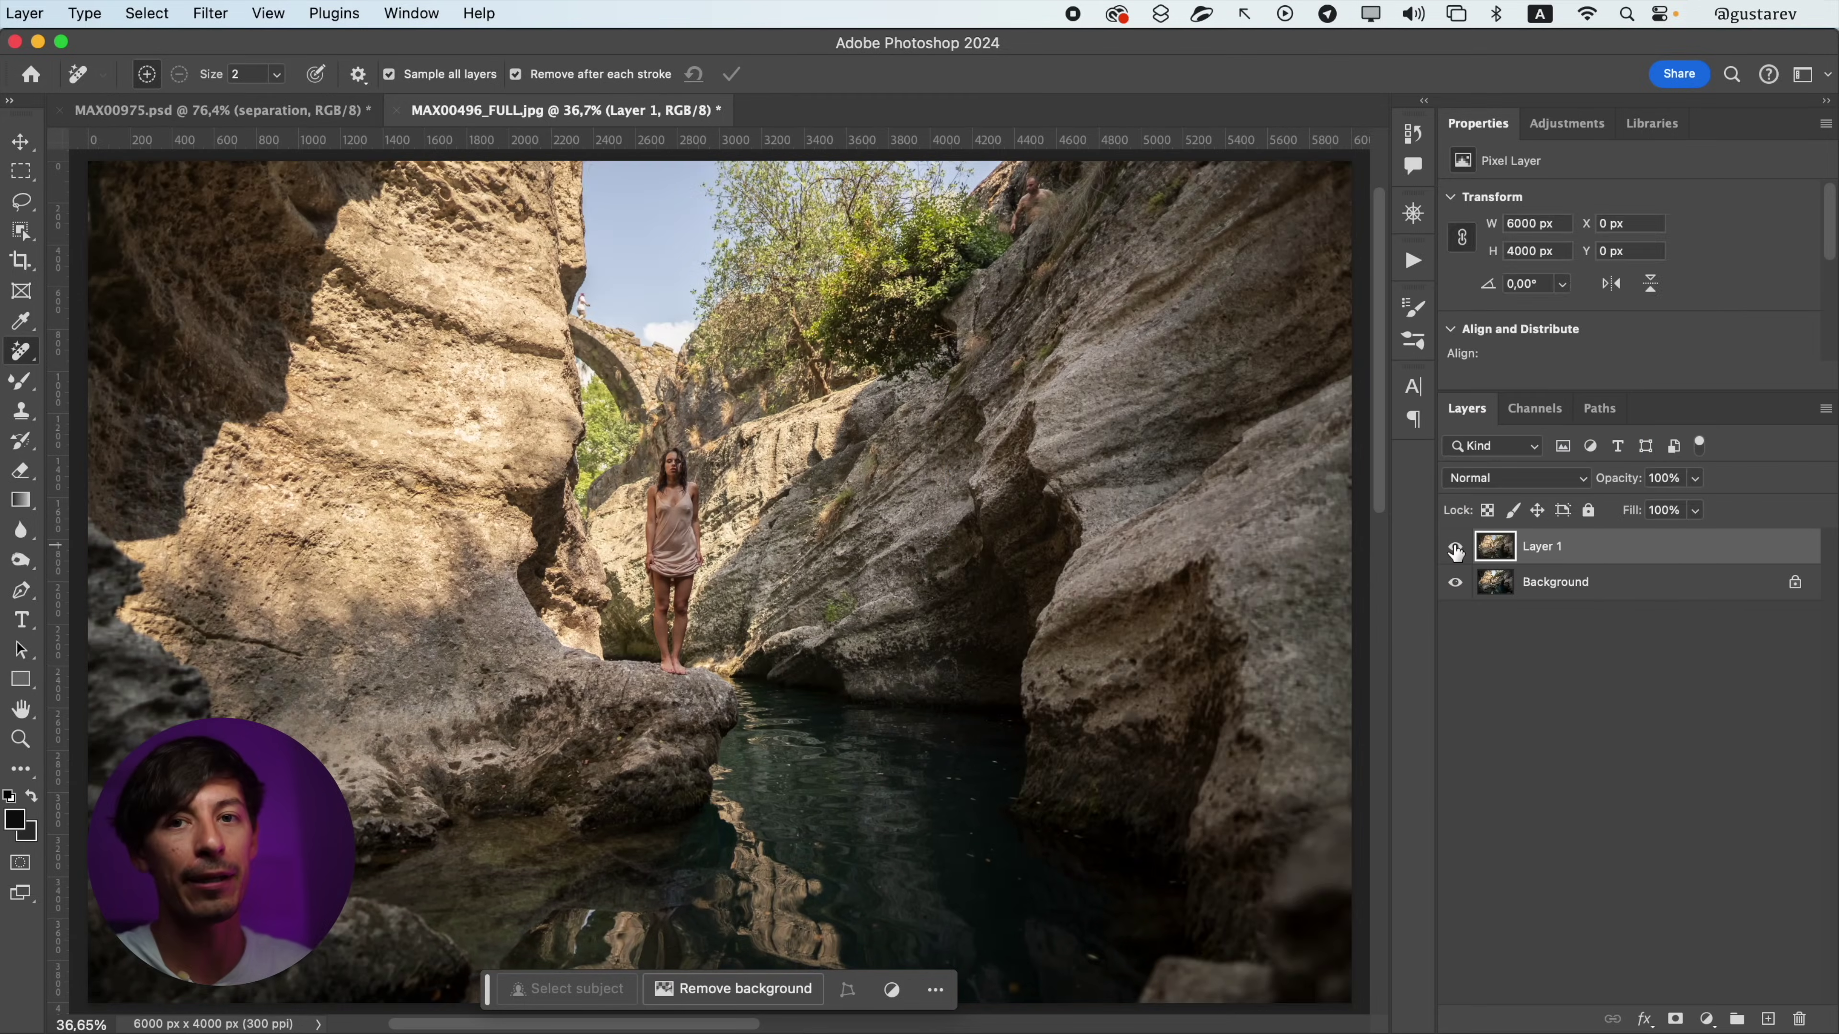